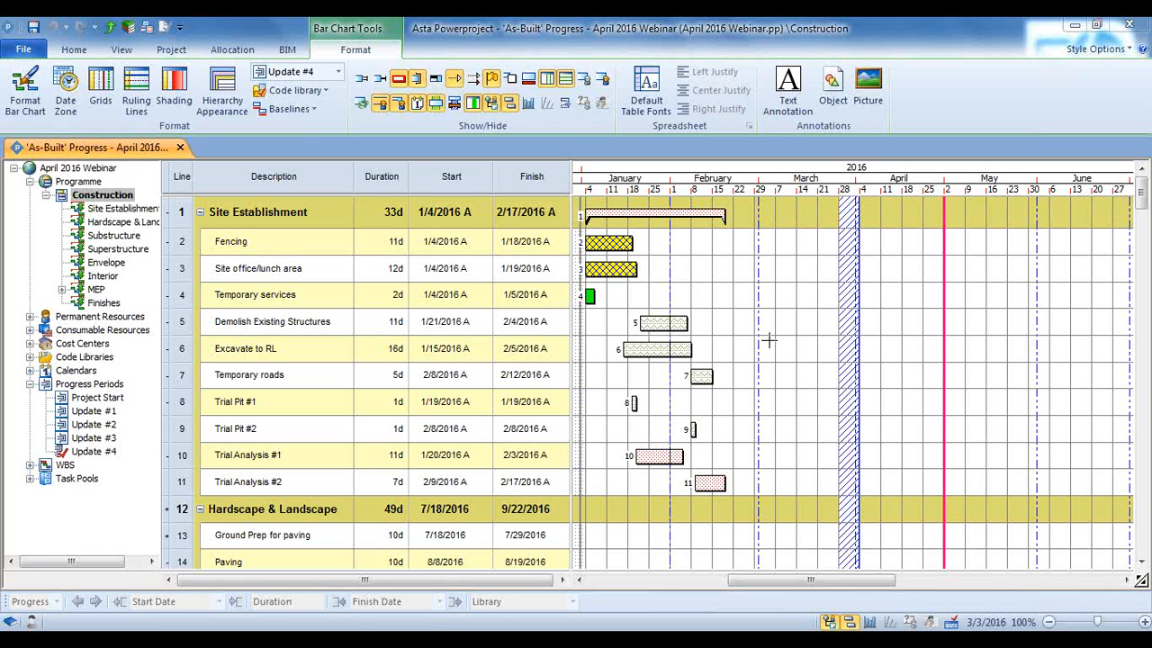
Expand the MEP branch of the project tree and look through the Construction bar chart
click(784, 345)
key(ctrl)
scroll(785, 345, down, 5)
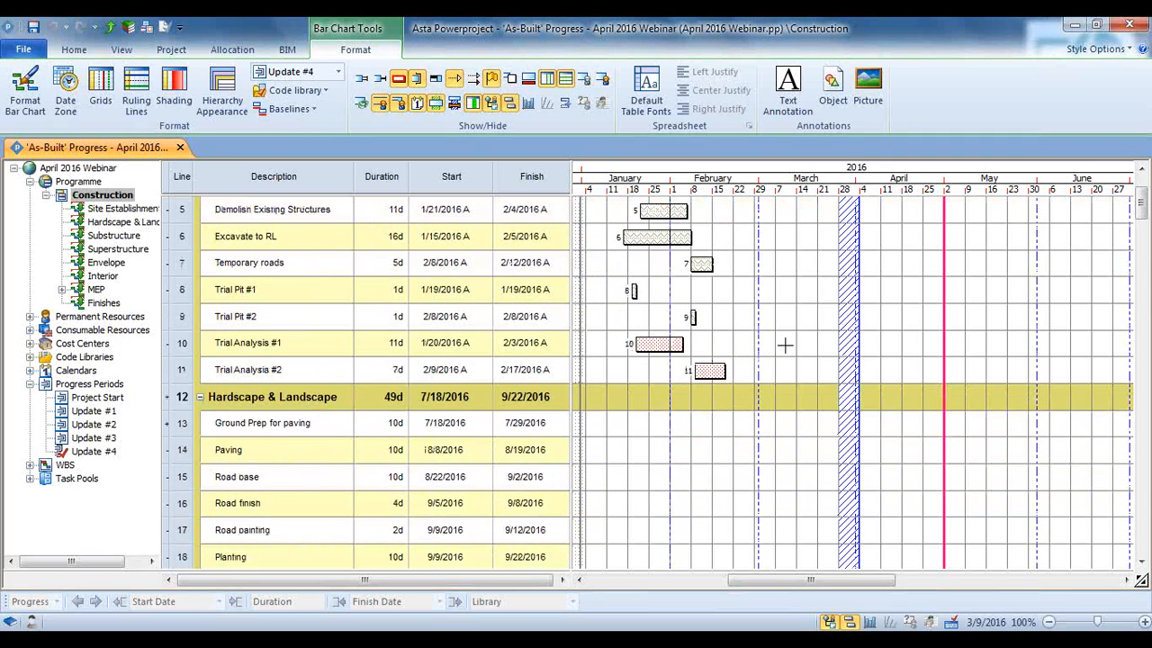
scroll(785, 345, up, 5)
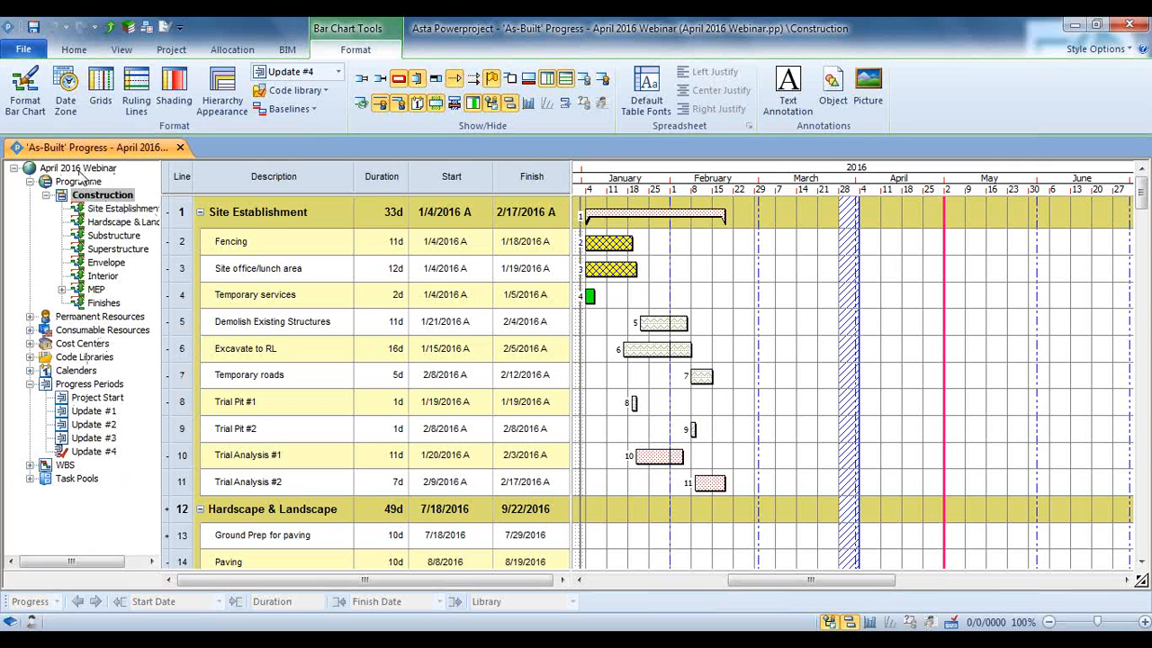
click(62, 289)
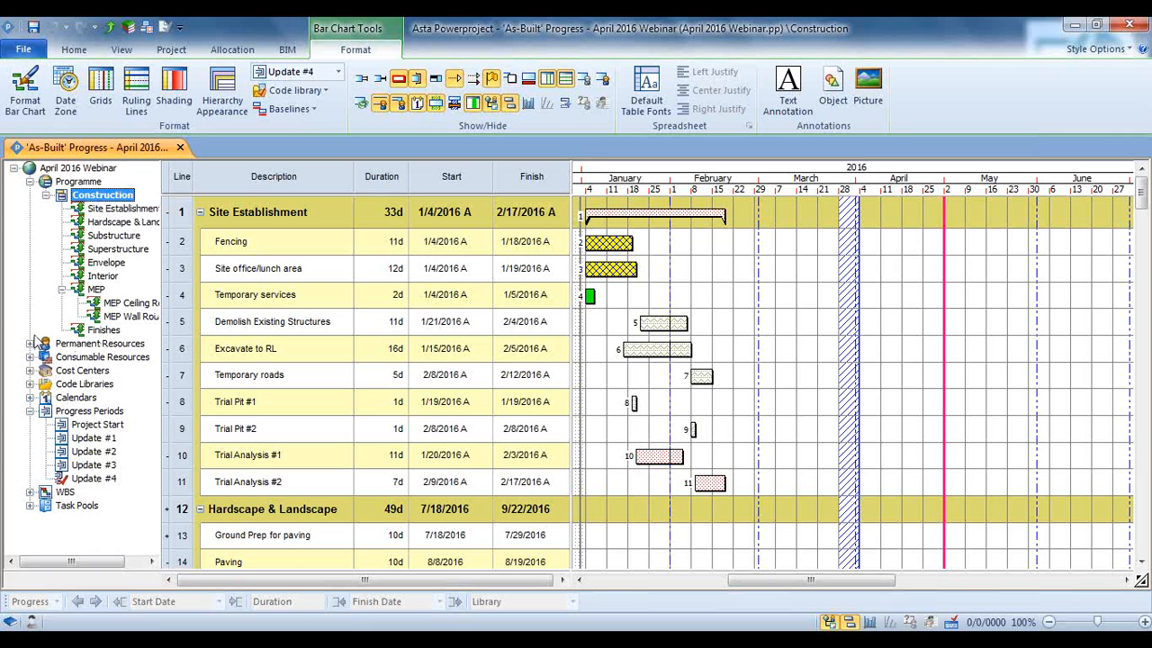
scroll(233, 319, down, 1)
scroll(233, 321, up, 1)
click(613, 349)
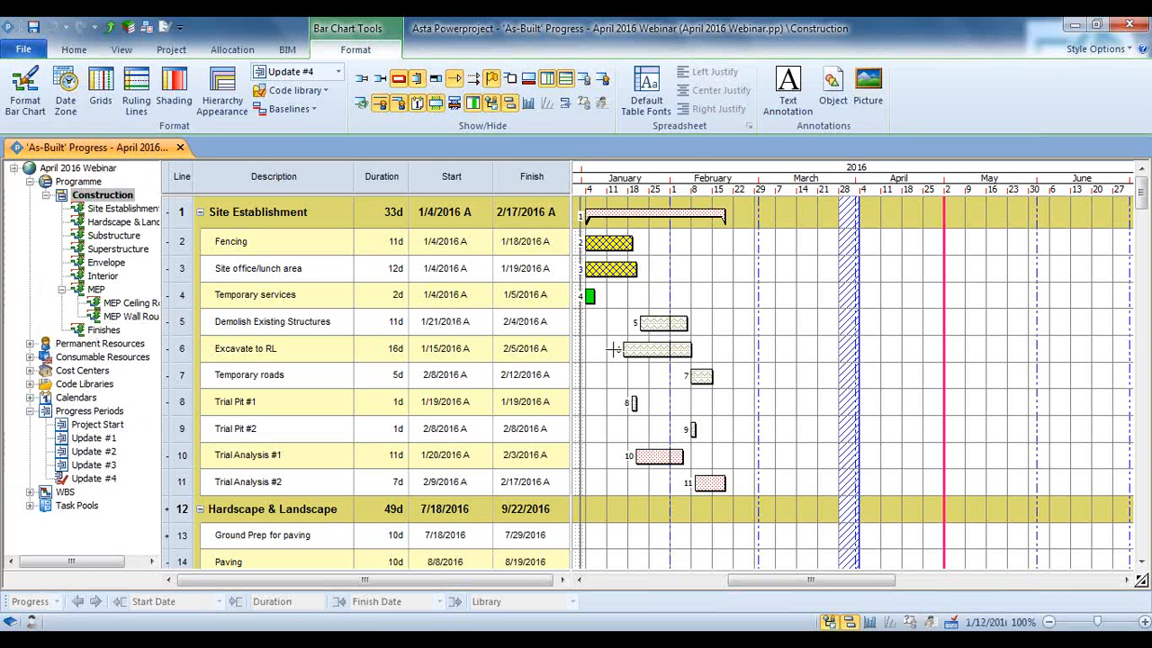
scroll(613, 349, down, 10)
scroll(612, 349, up, 10)
View the Envelope and Interior charts on their own, and return to the full Construction chart
click(106, 263)
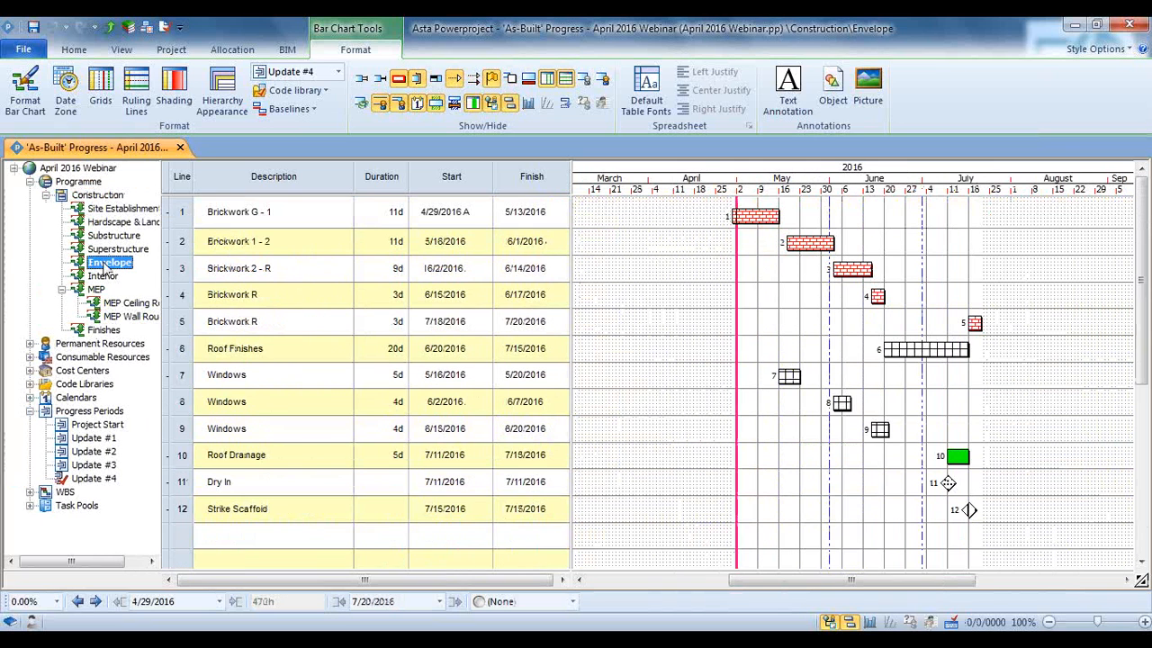
click(104, 276)
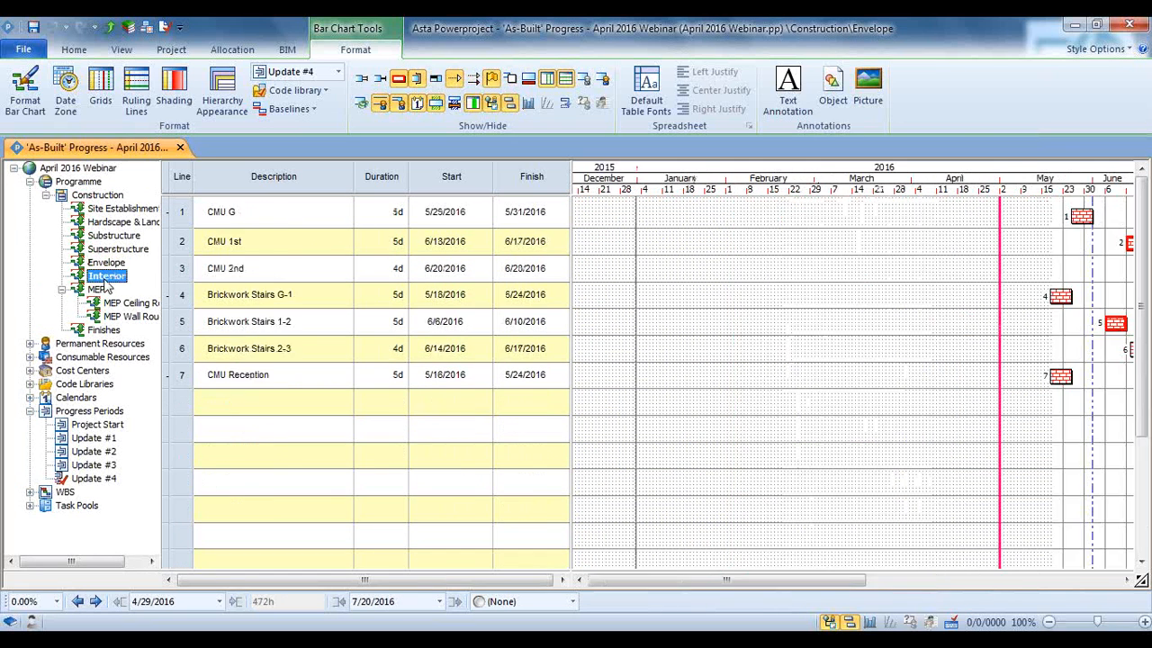
click(110, 195)
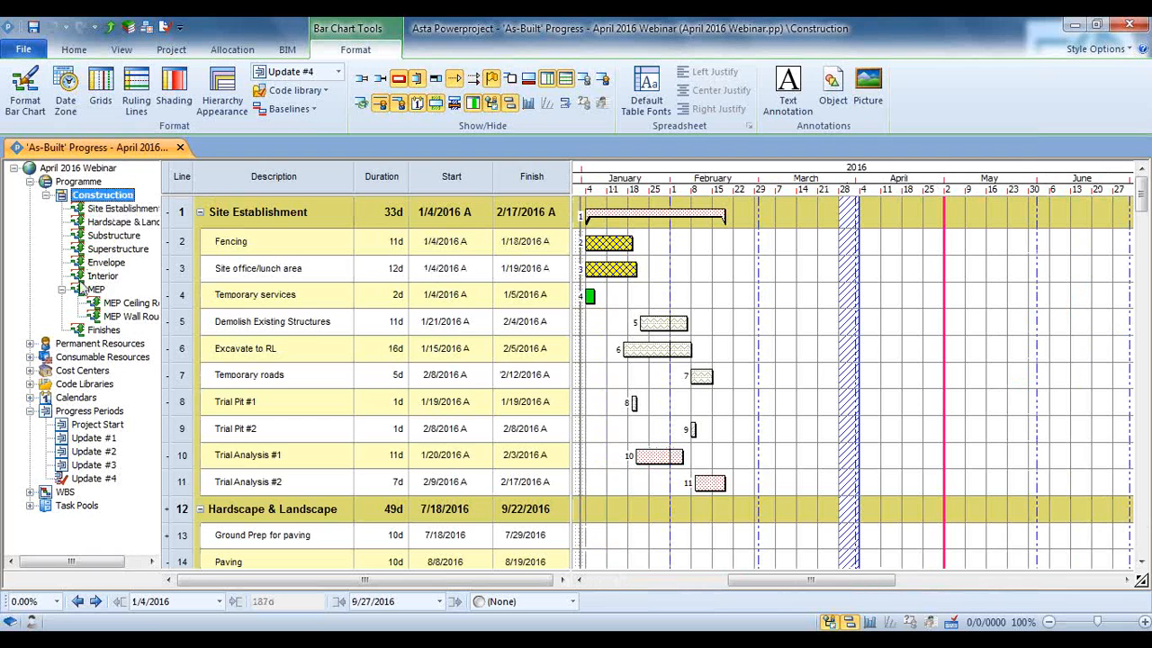
Look into the Permanent Resources and Code Libraries branches of the project tree, collapsing each one again
click(30, 344)
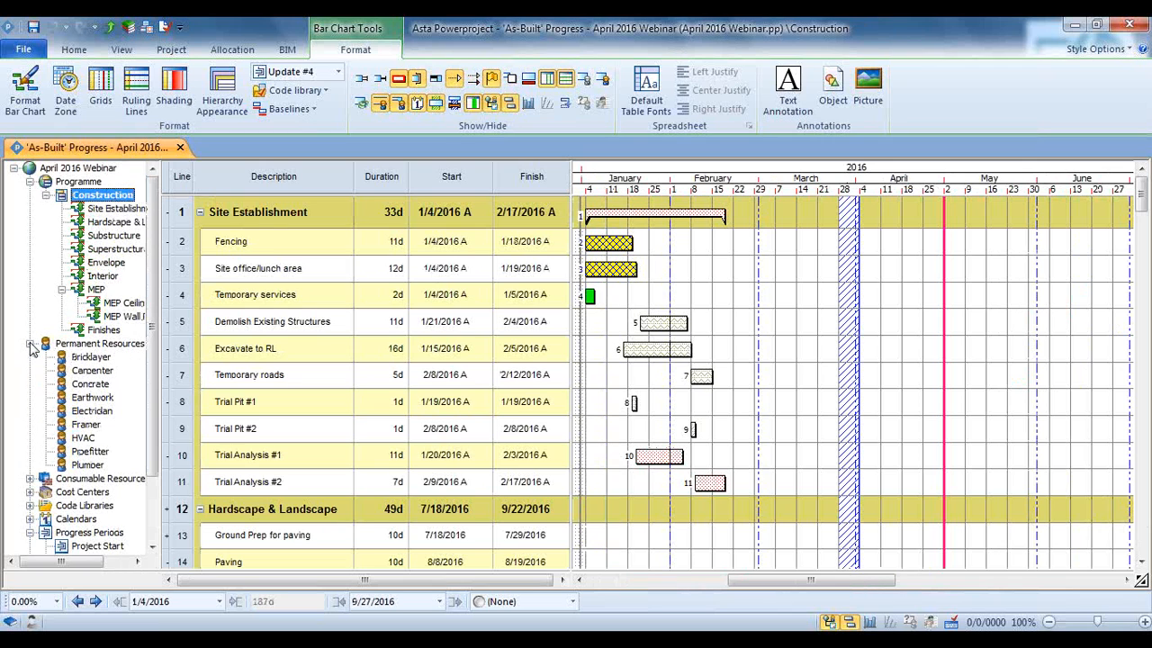
click(30, 344)
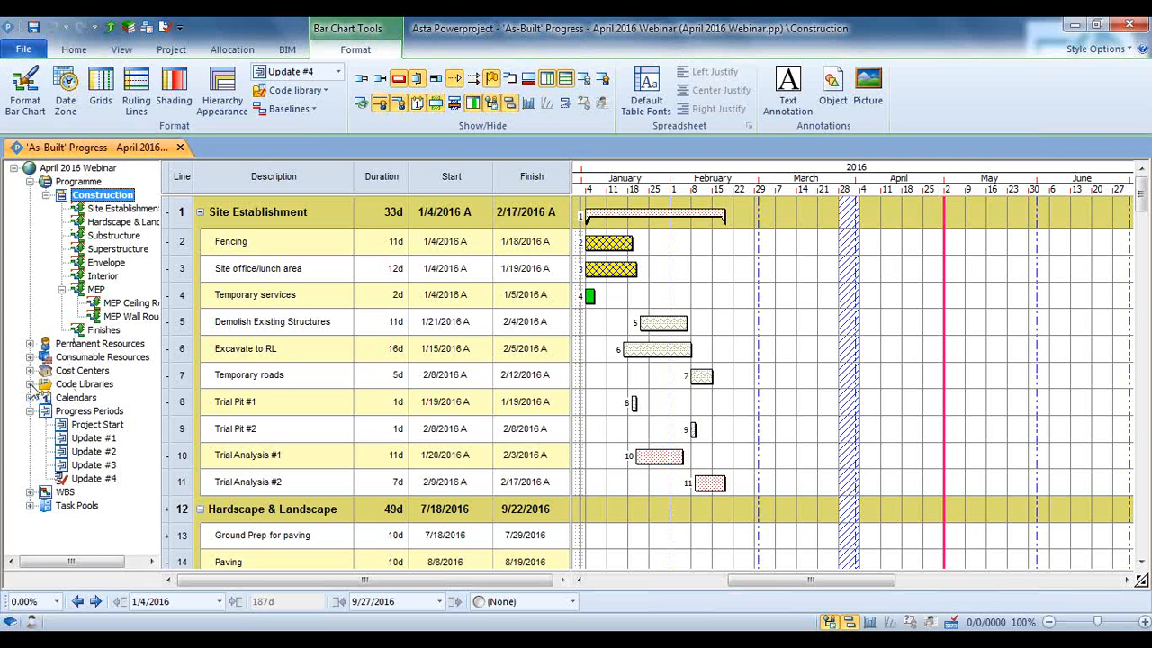
click(30, 384)
click(29, 384)
Show and hide the task links, and turn on the progress display on the chart's task bars
click(472, 80)
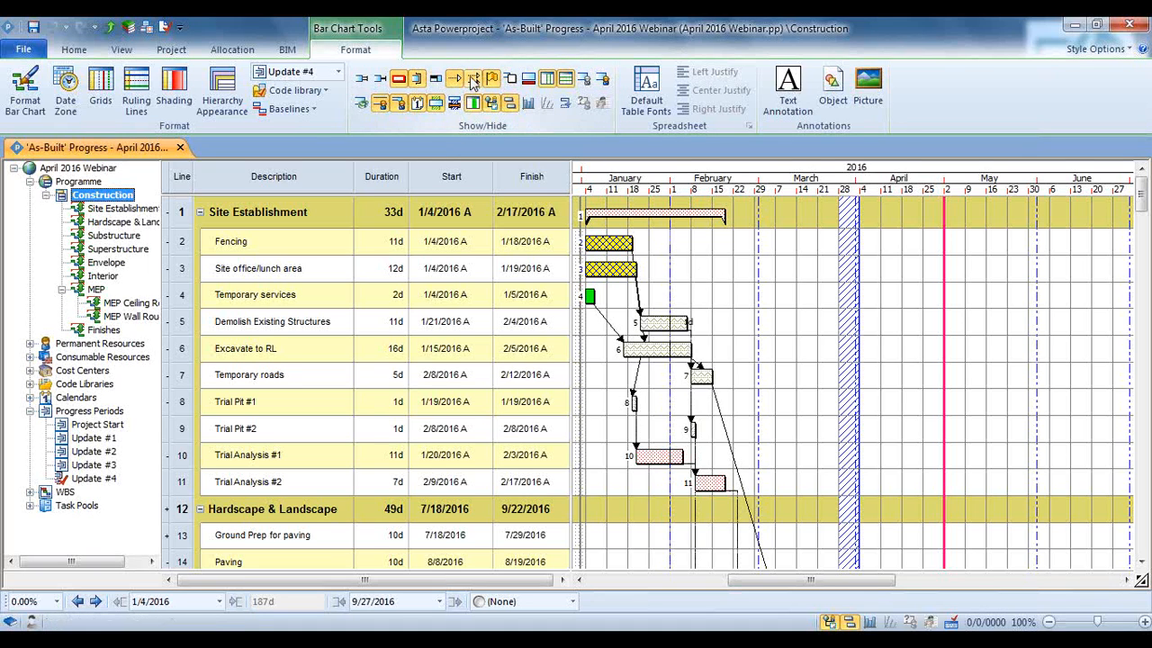
click(474, 82)
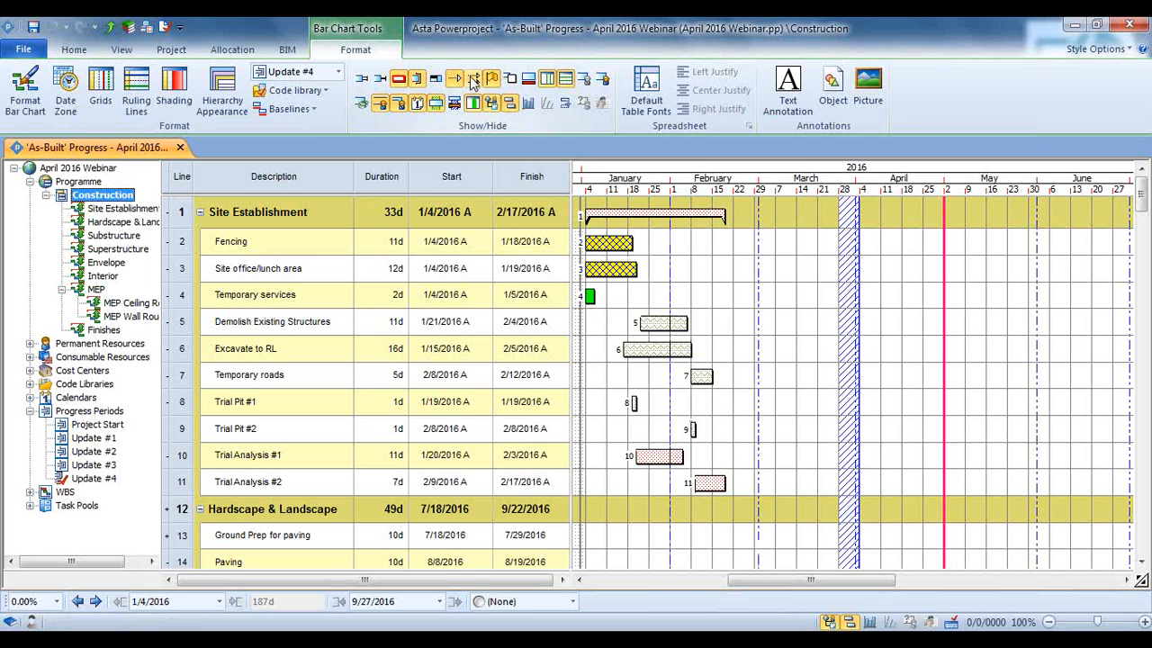
click(436, 79)
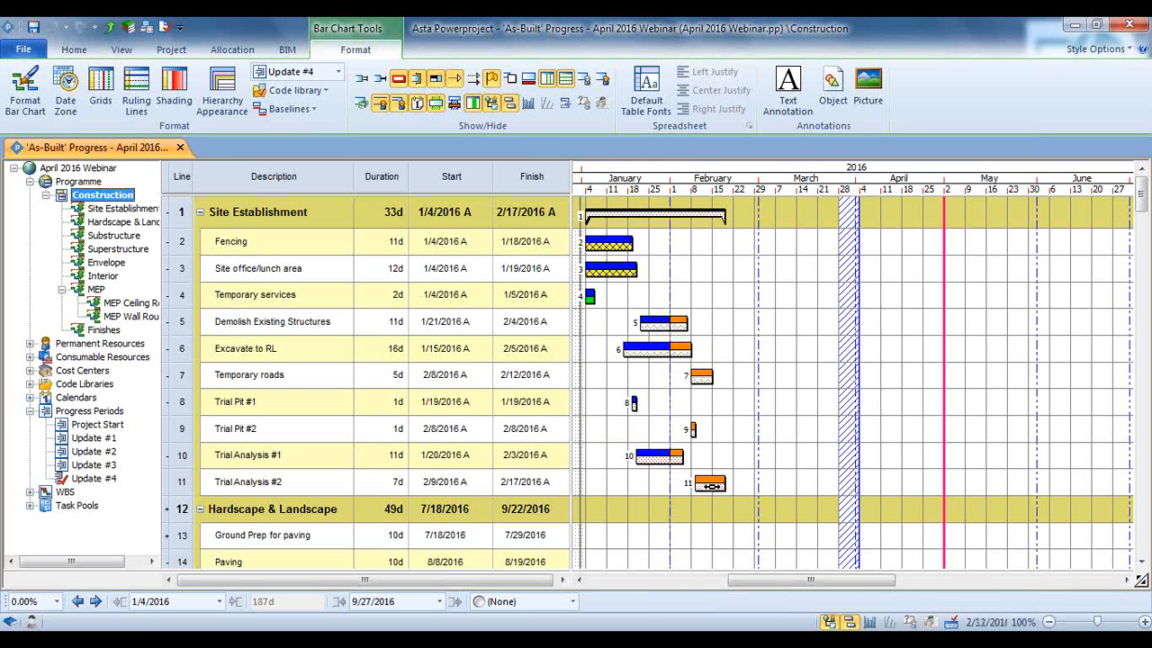
click(731, 438)
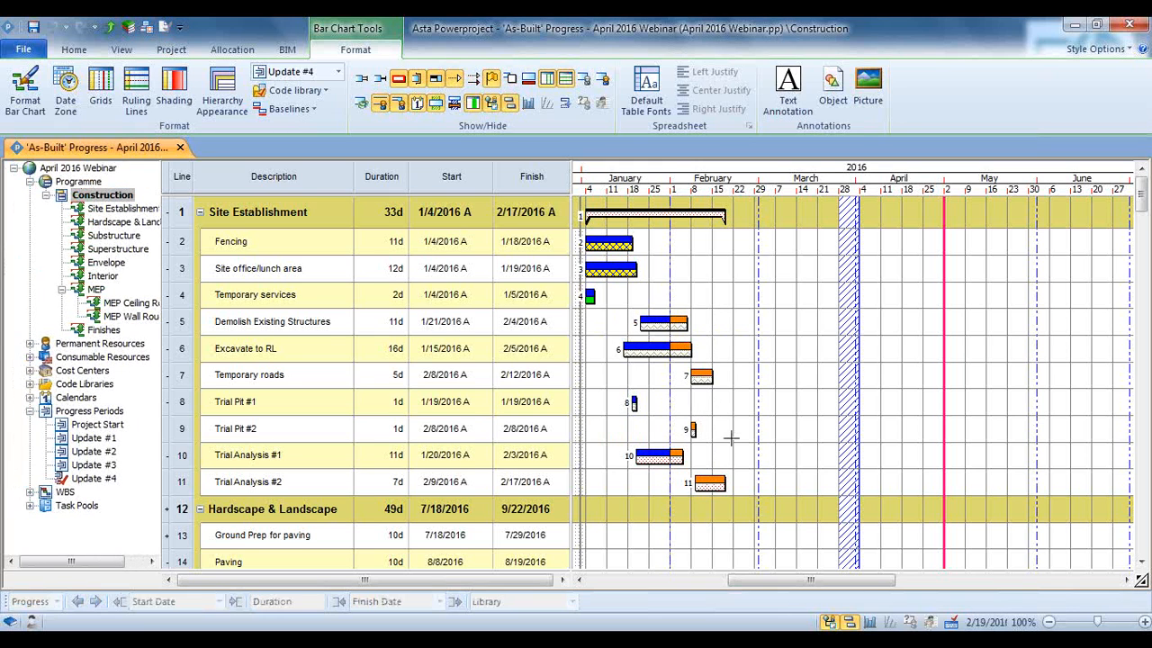
Examine the Superstructure tasks around the progress line, switching the critical path display off and back on
scroll(730, 439, down, 7)
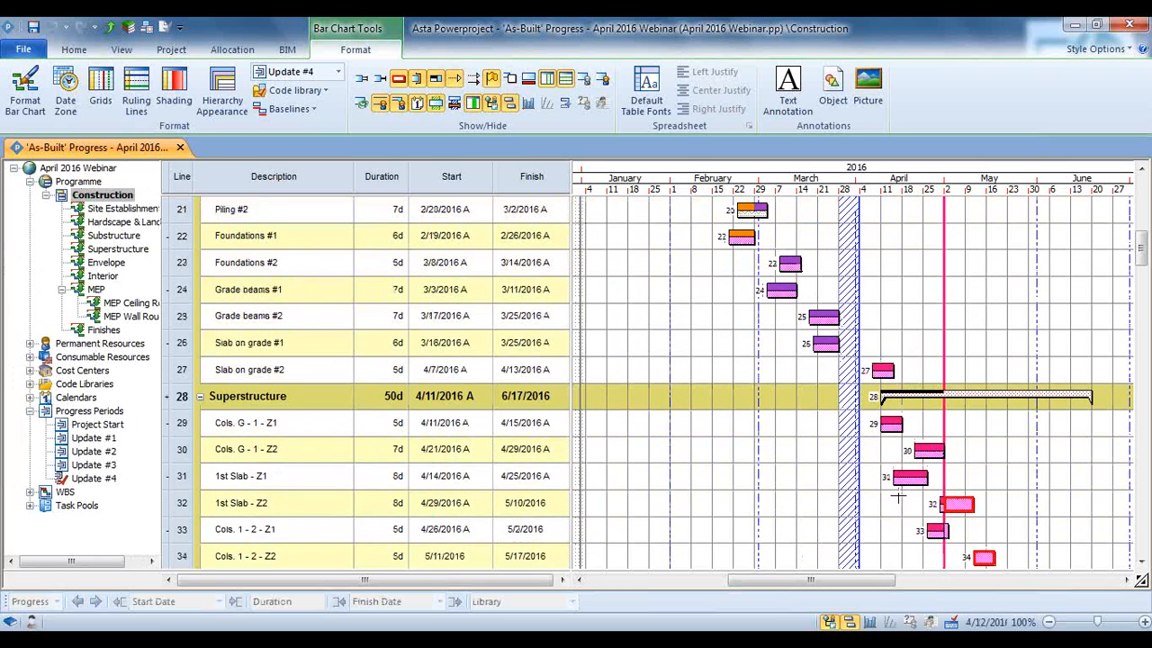
scroll(898, 496, down, 1)
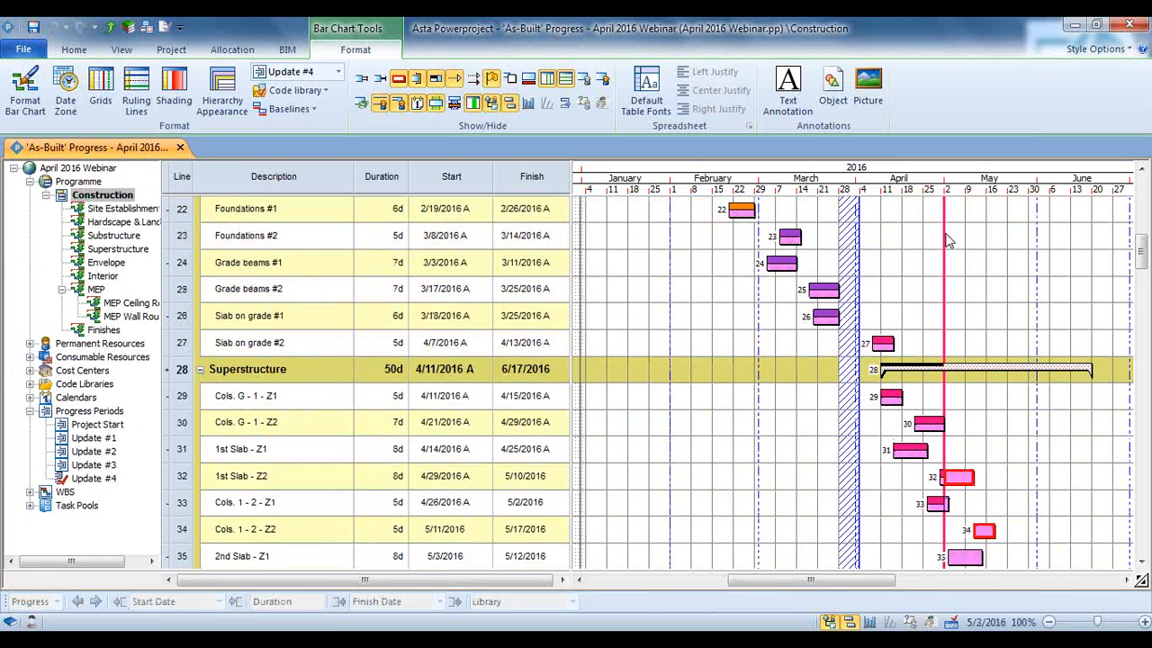
scroll(947, 240, down, 2)
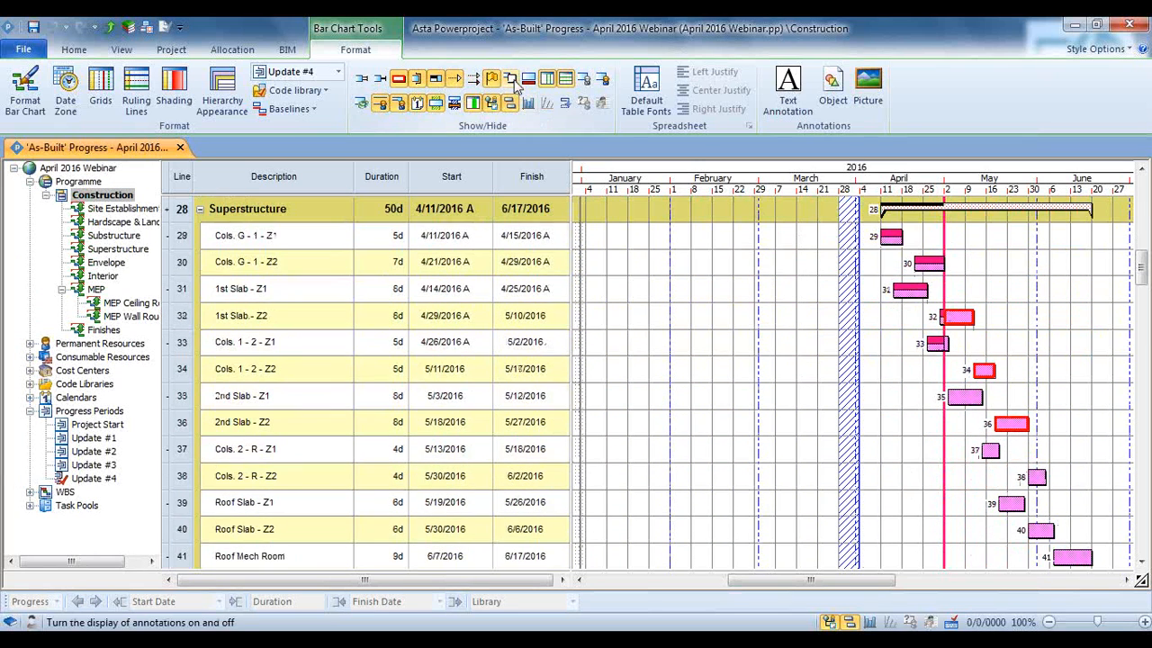
click(397, 84)
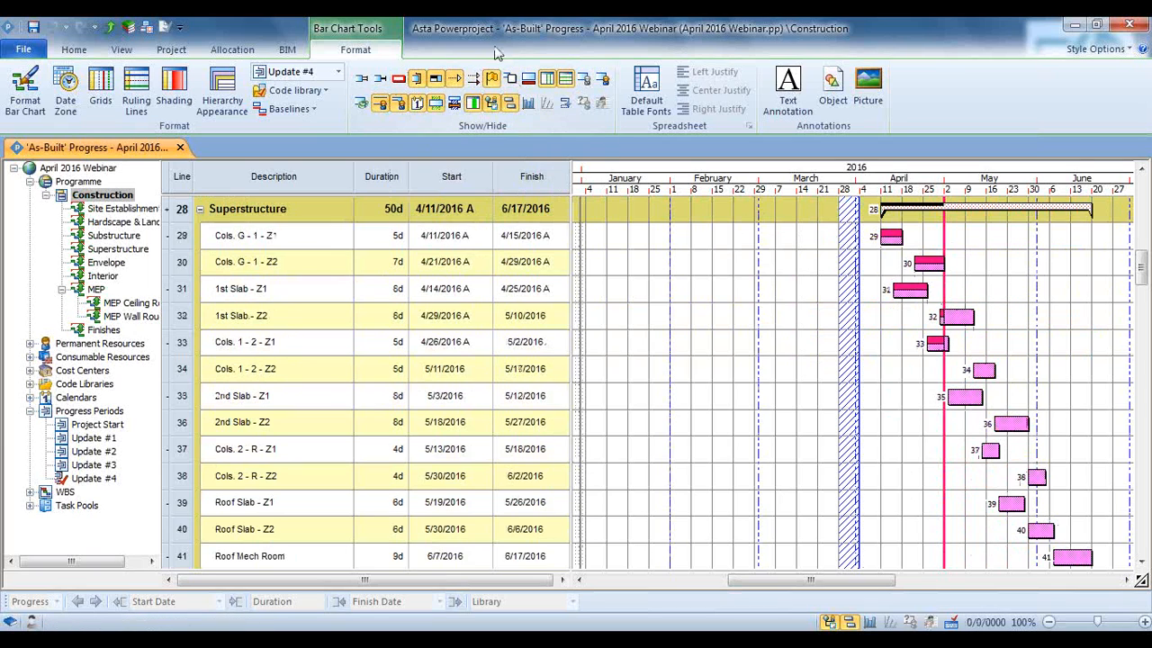
click(401, 81)
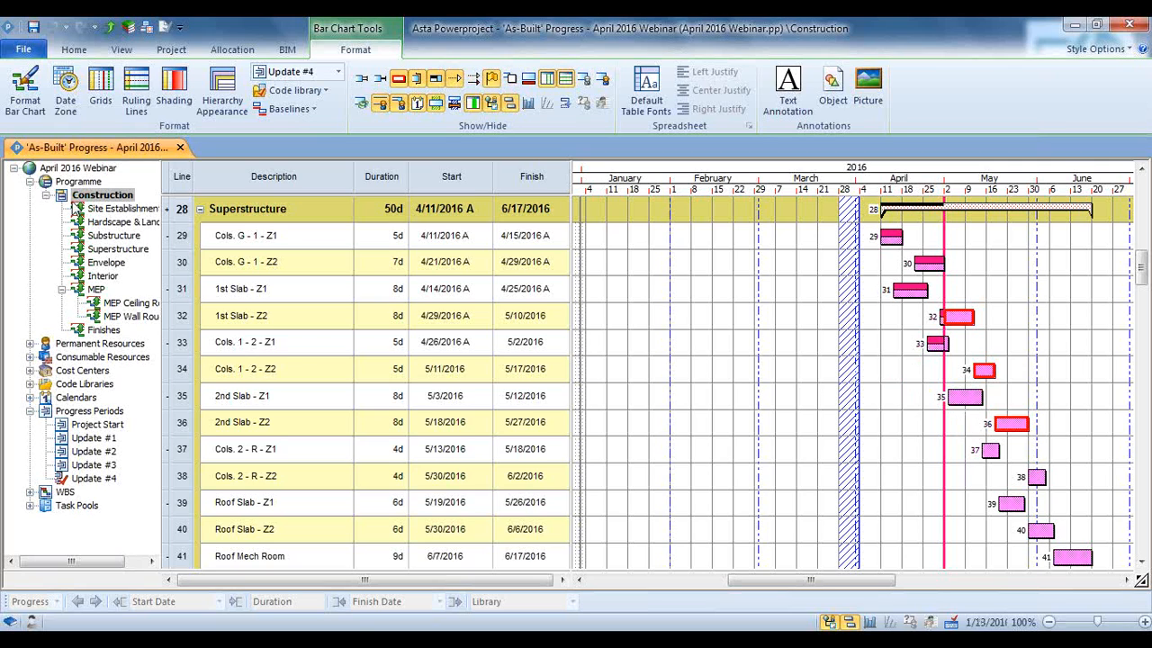
Expand the Trade Contractor code library and compare its fill patterns with the Superstructure and Envelope task bars
click(31, 384)
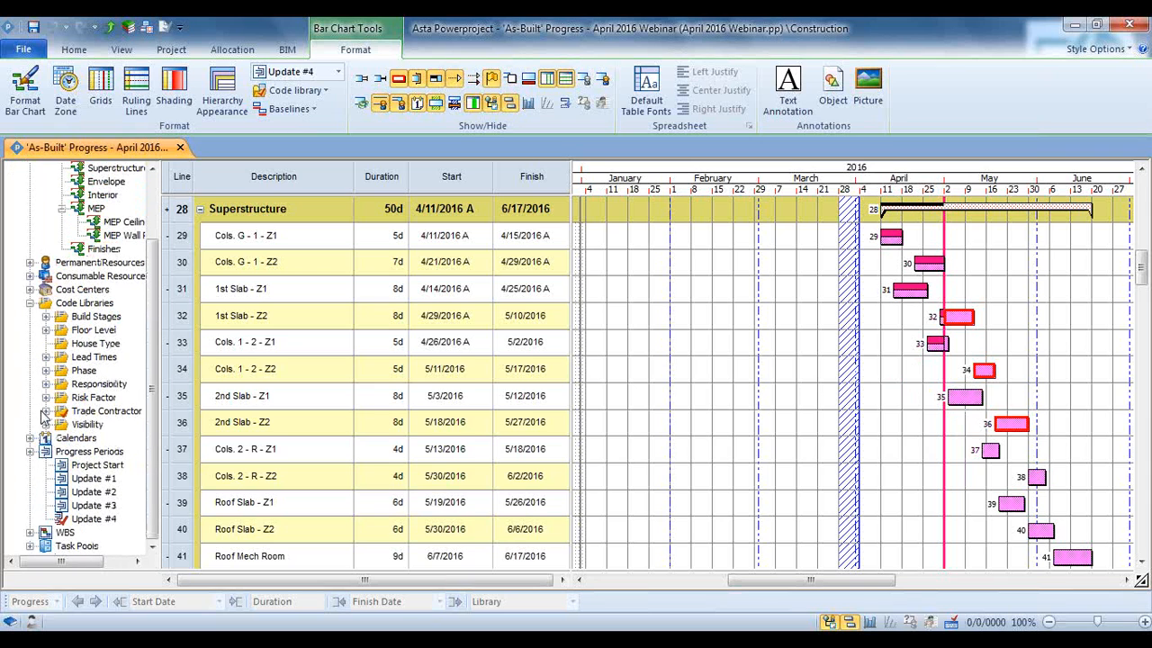
click(46, 410)
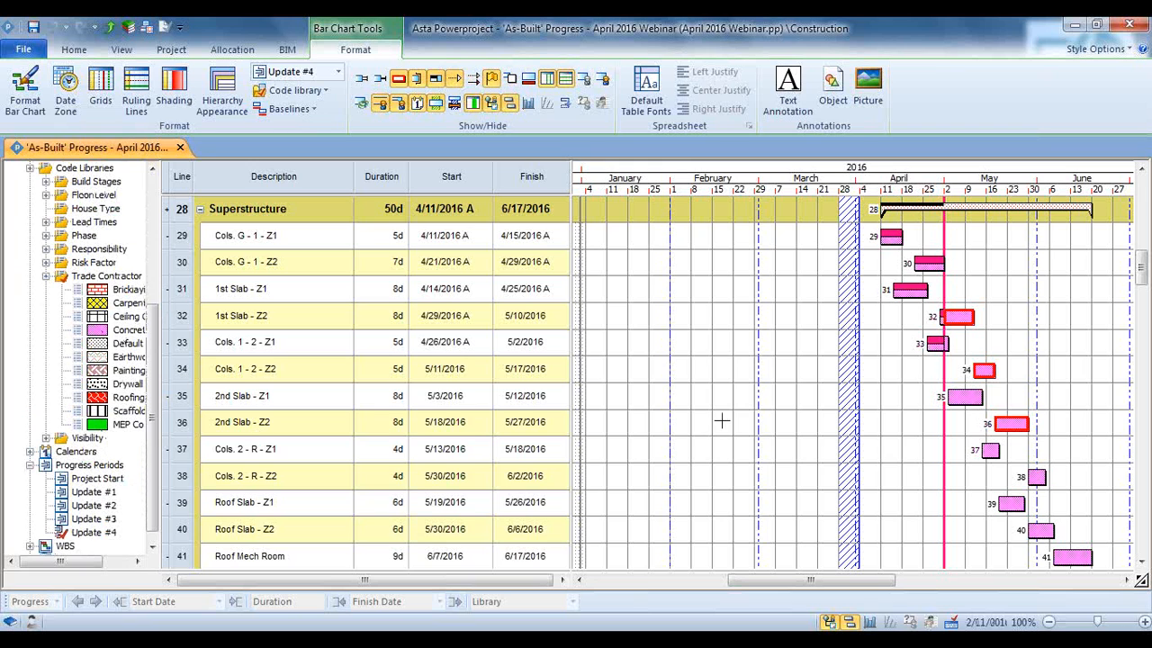
scroll(1080, 486, up, 3)
scroll(1080, 424, down, 4)
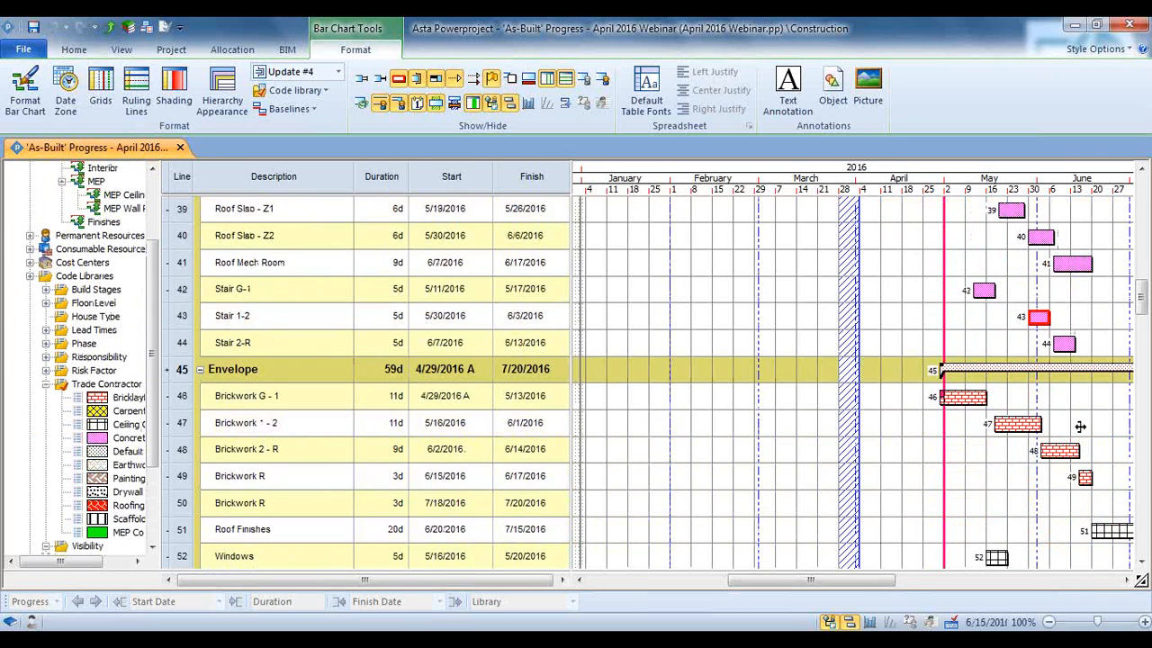
scroll(1080, 426, up, 2)
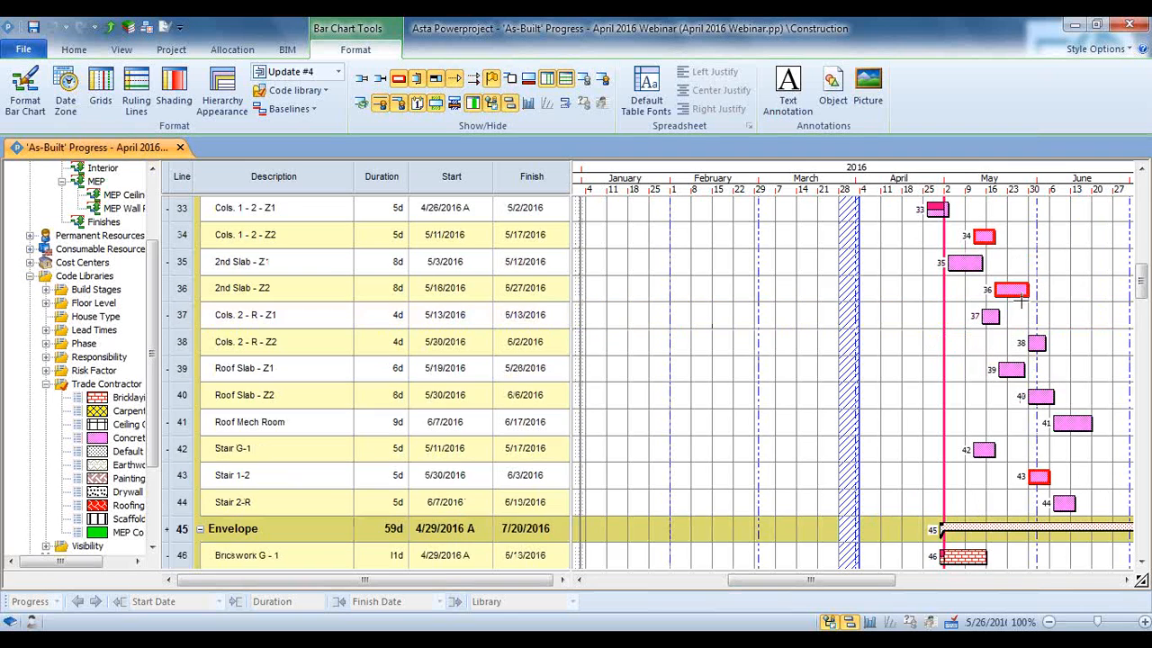
drag(1022, 301, 1021, 307)
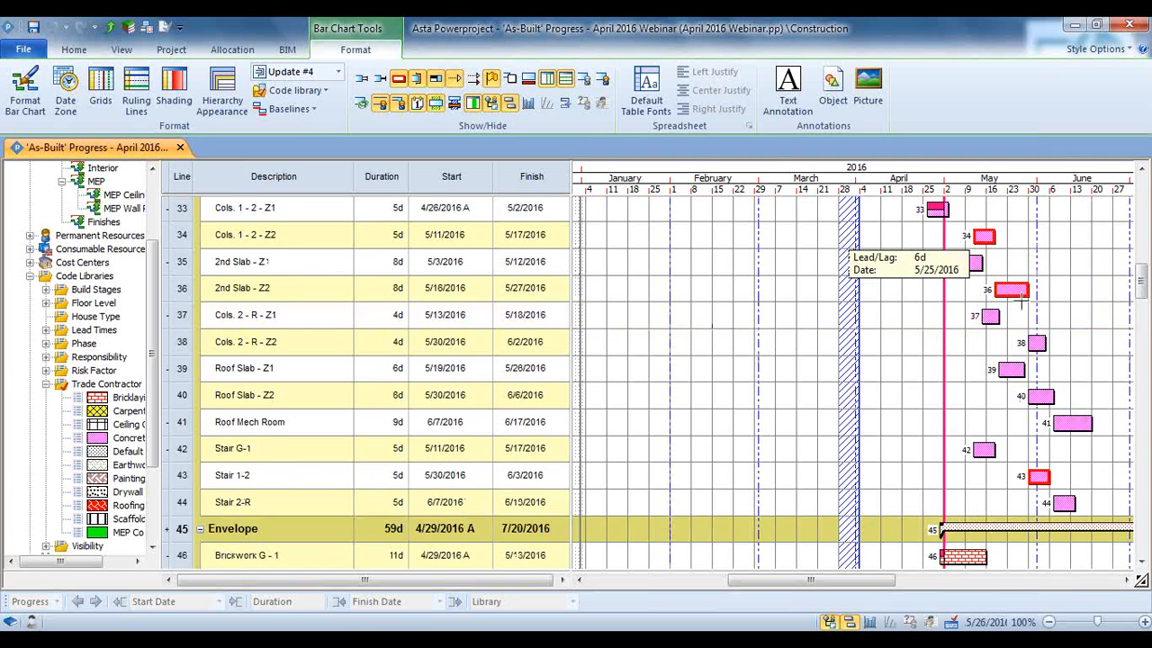
scroll(1023, 302, up, 2)
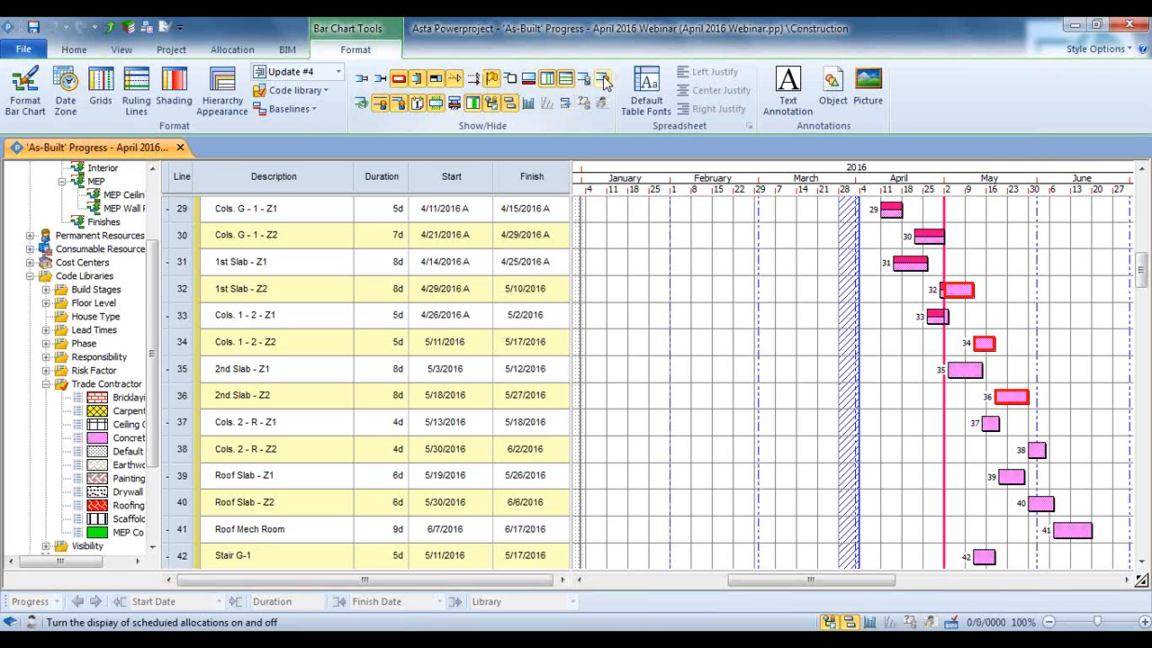
Show and hide the baseline bars under the tasks, and do the same with the task links
click(529, 84)
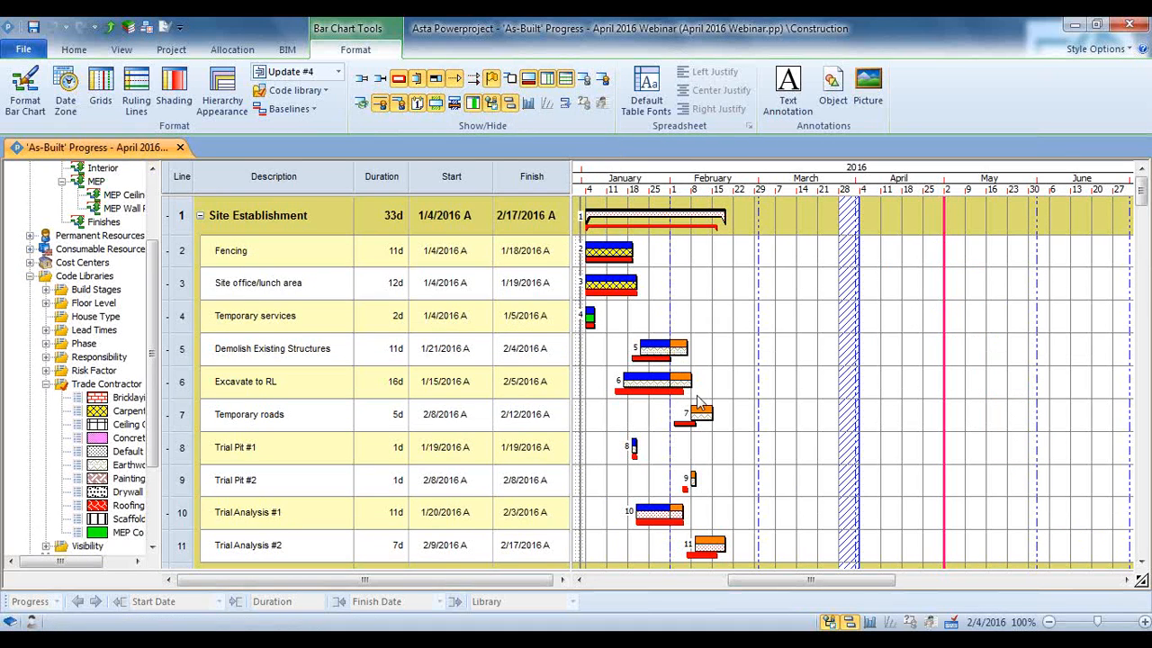
click(529, 82)
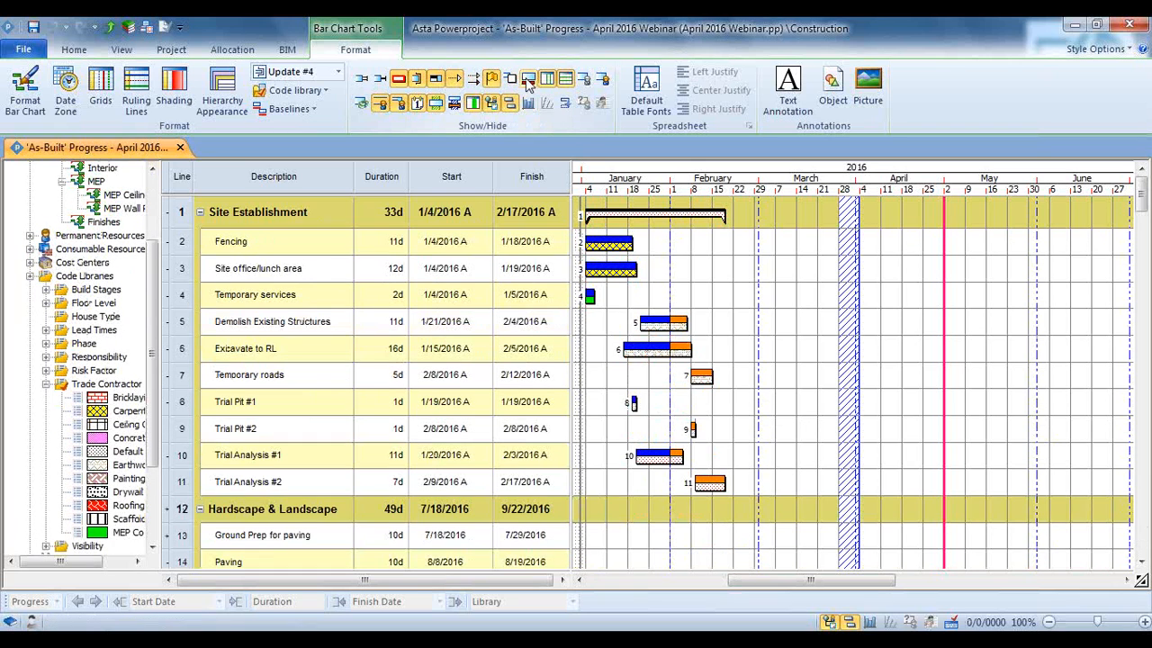
click(475, 79)
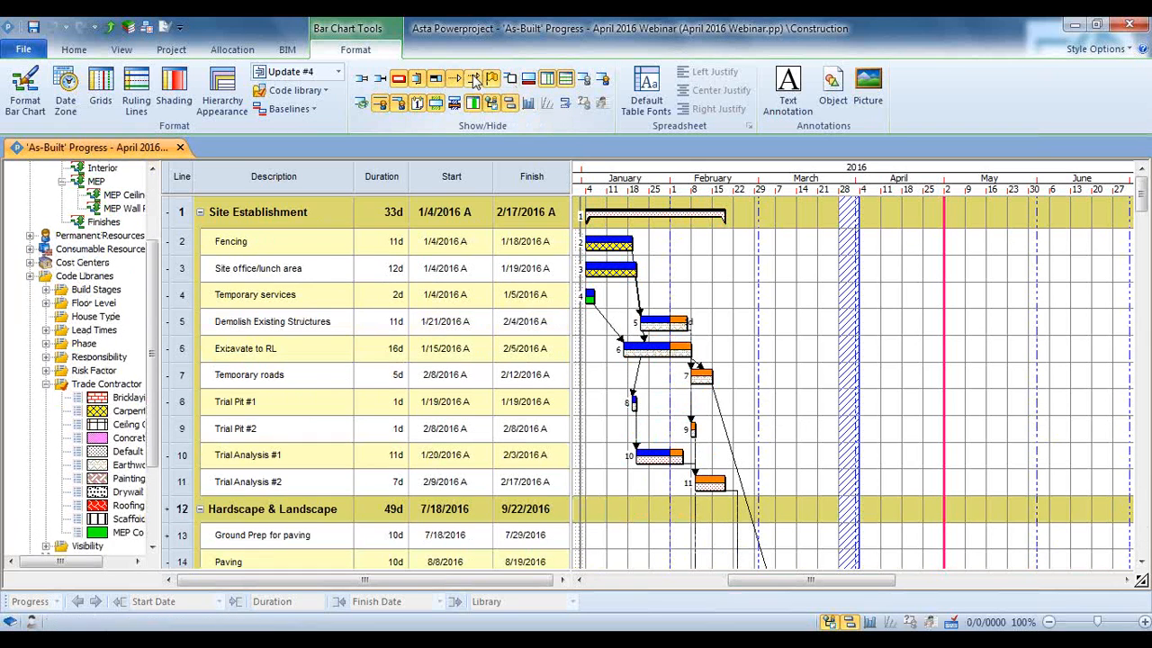
click(475, 80)
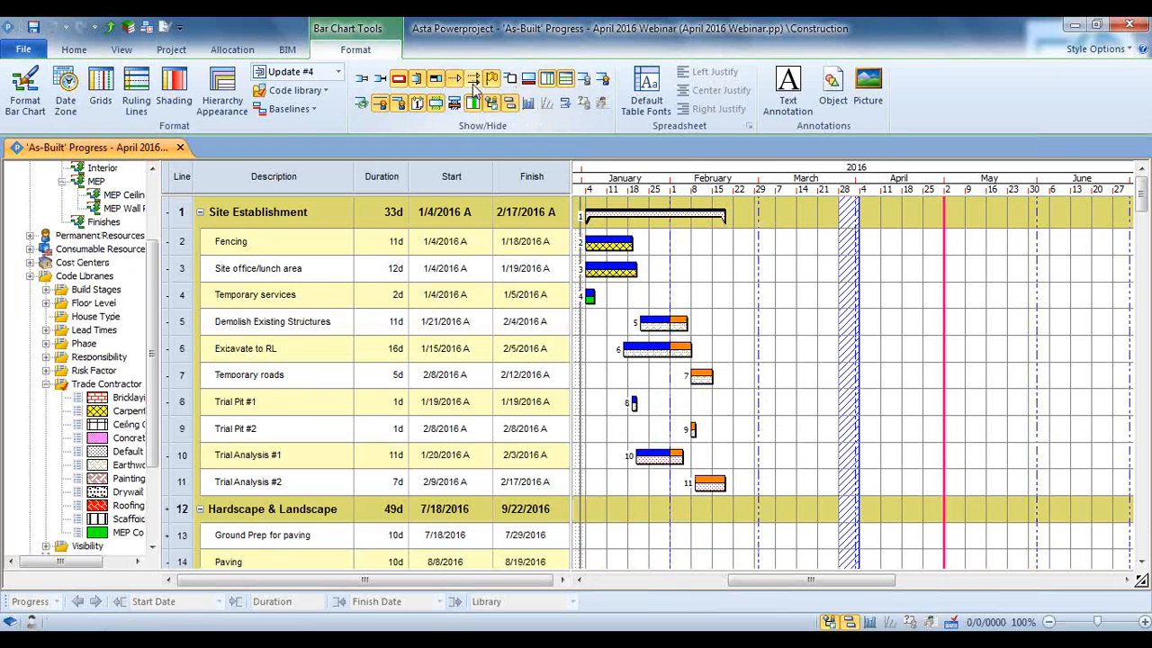
scroll(760, 360, down, 2)
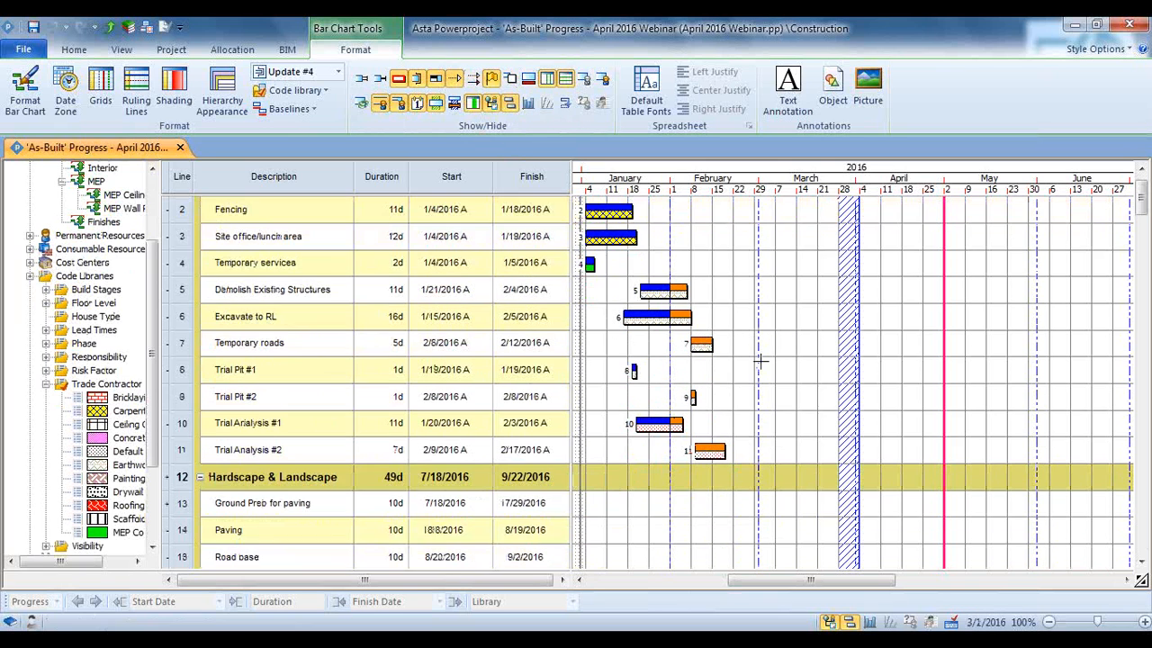
scroll(759, 361, up, 2)
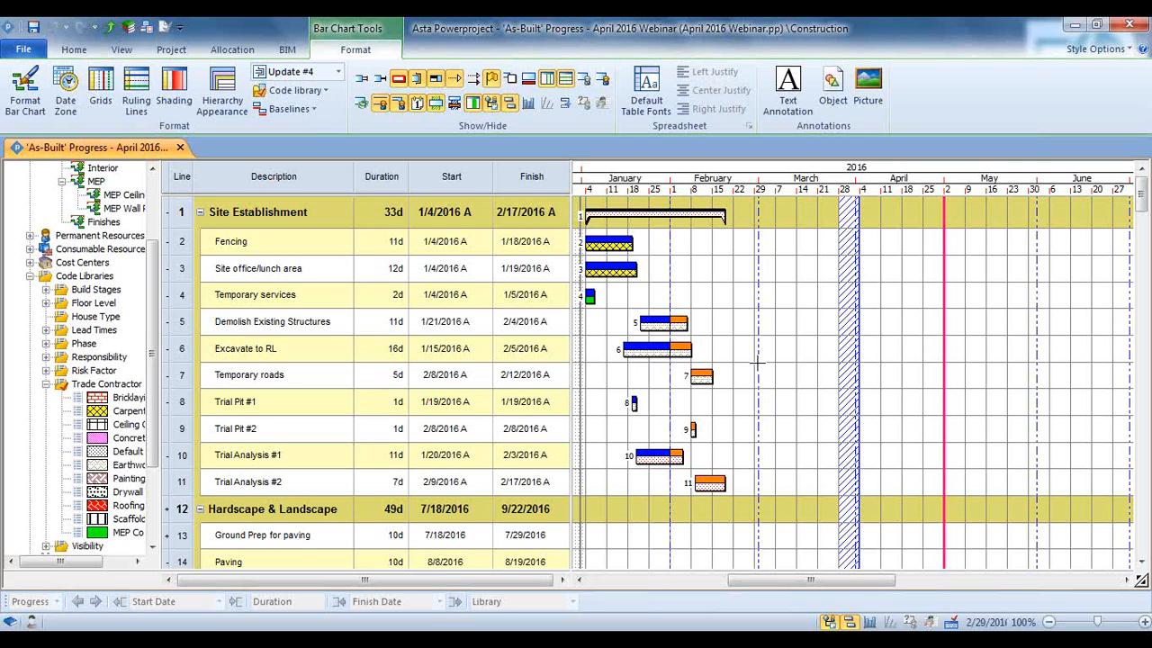
scroll(758, 363, down, 1)
scroll(758, 363, up, 1)
scroll(945, 300, down, 2)
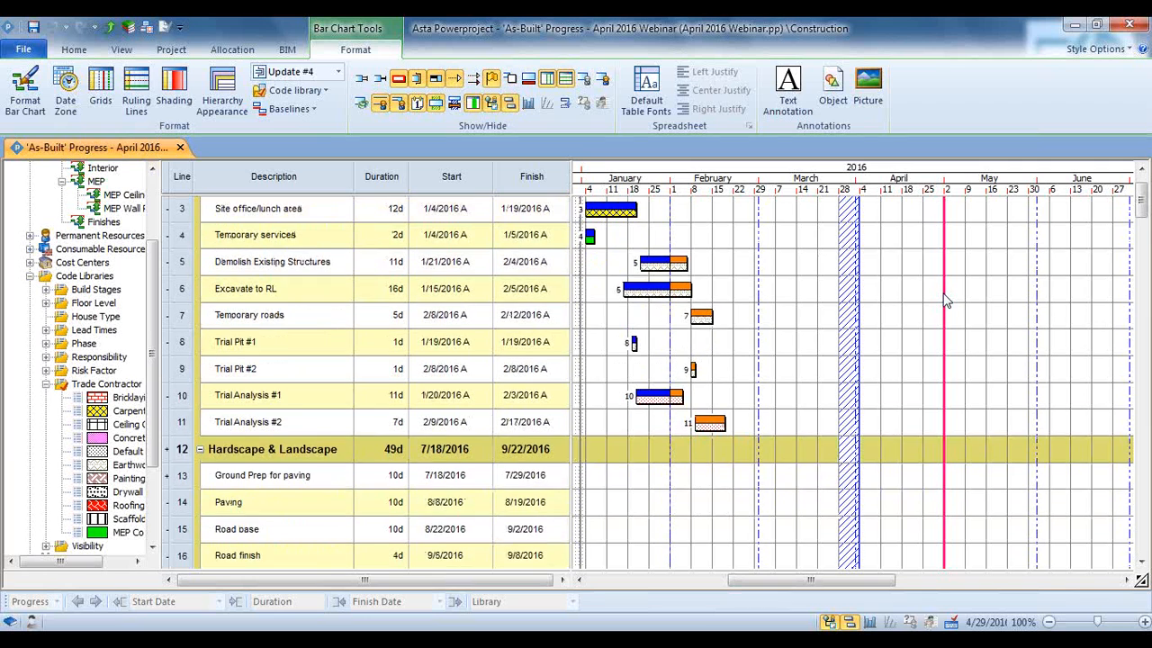
scroll(945, 300, up, 2)
scroll(944, 300, down, 2)
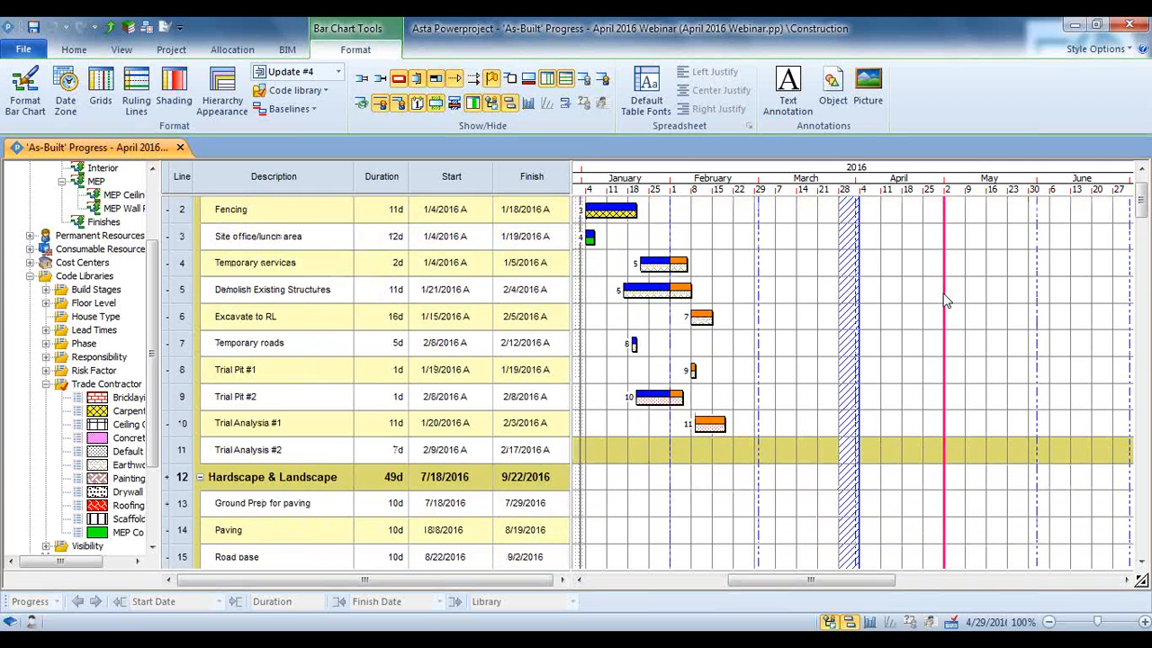
scroll(945, 300, up, 2)
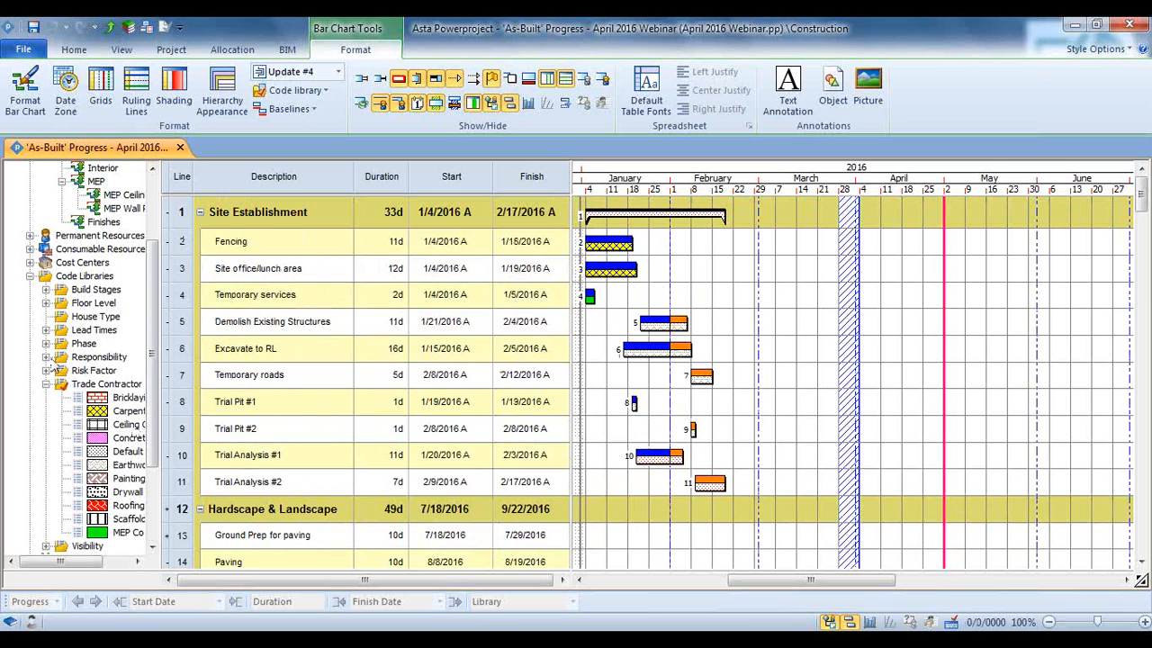
Collapse the Trade Contractor code library and return to the beginning of the project tree
click(46, 384)
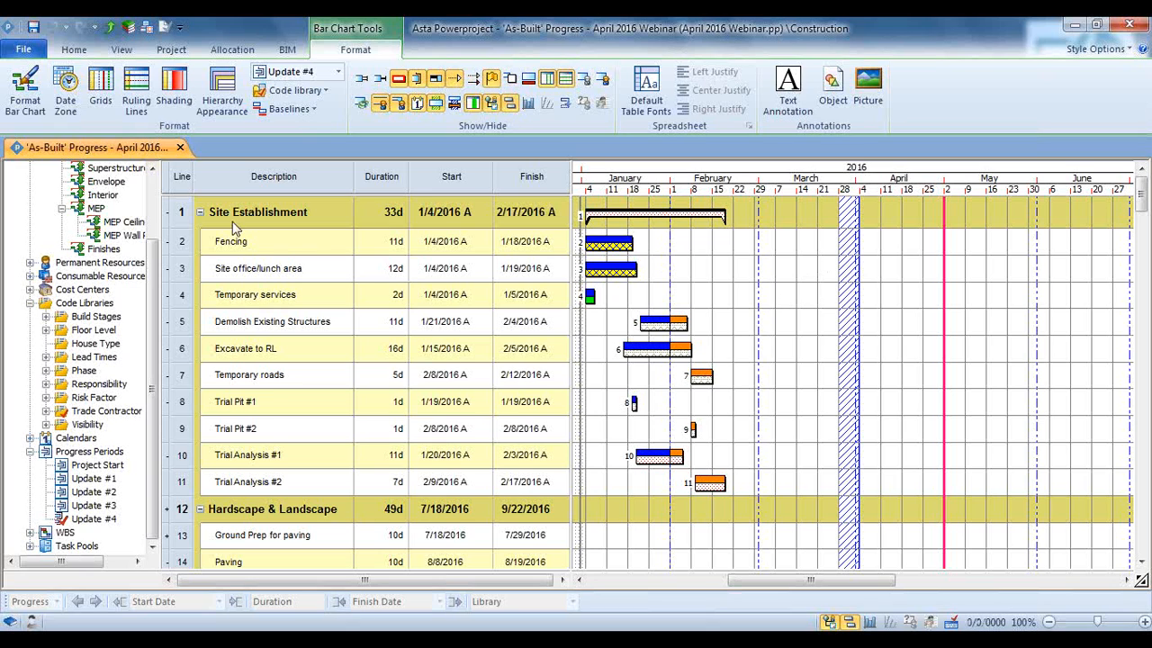
drag(154, 258, 153, 220)
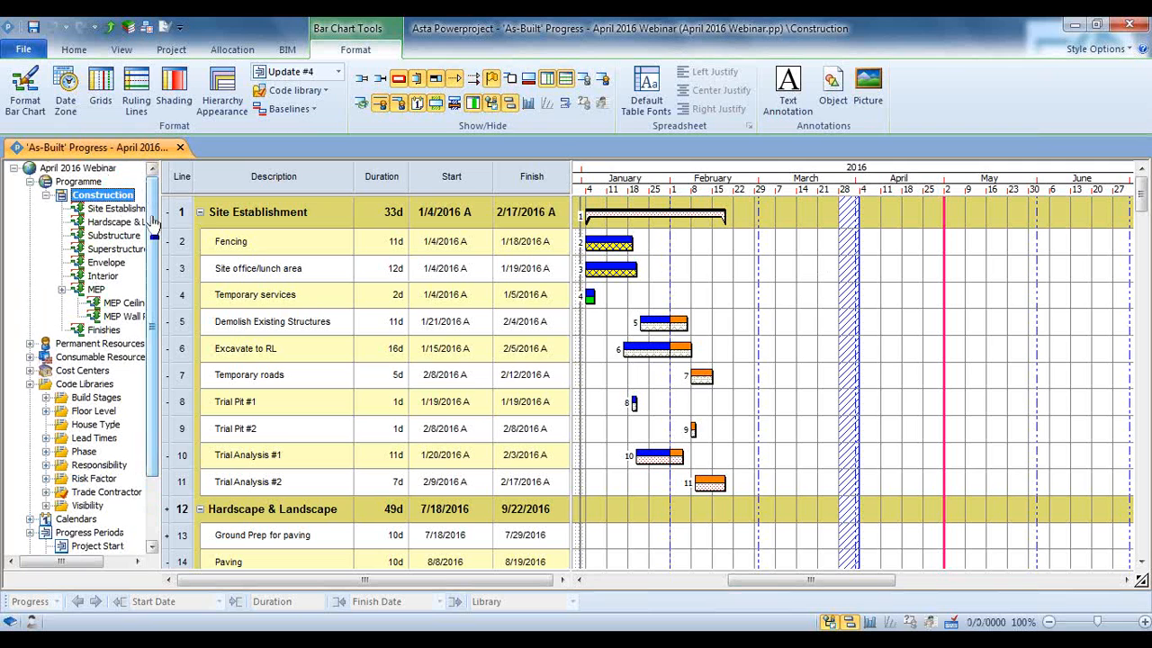
Collapse Site Establishment, Hardscape & Landscape, Substructure and Superstructure individually, and reduce the remaining programme to top-level summaries with Show To Level
click(199, 212)
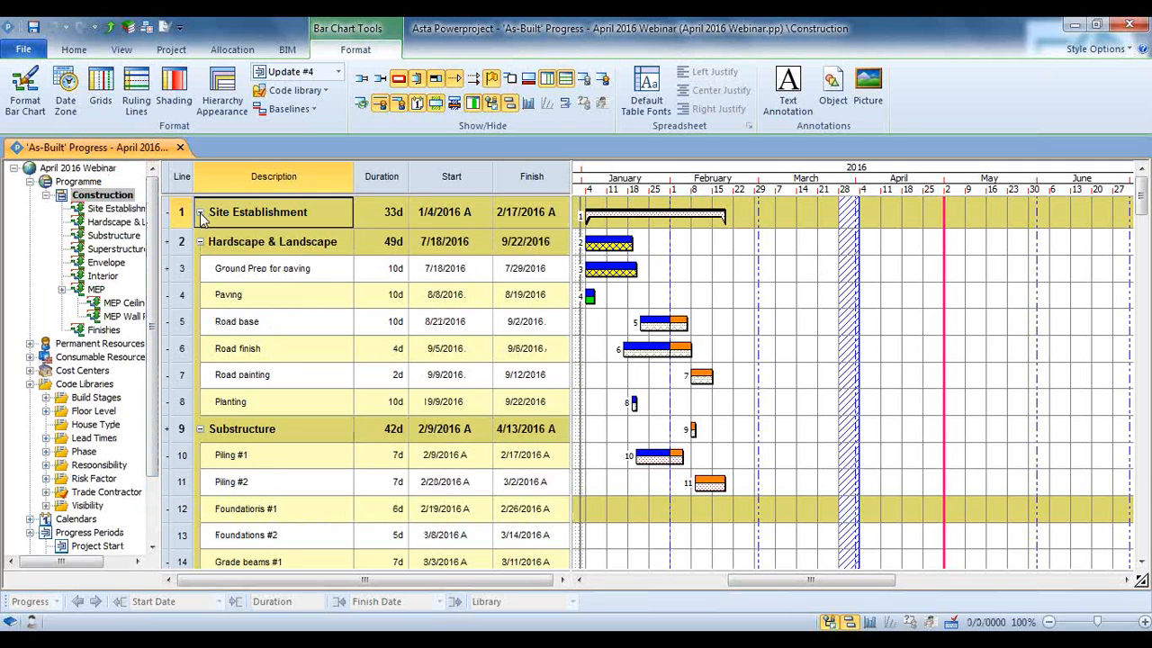
click(200, 242)
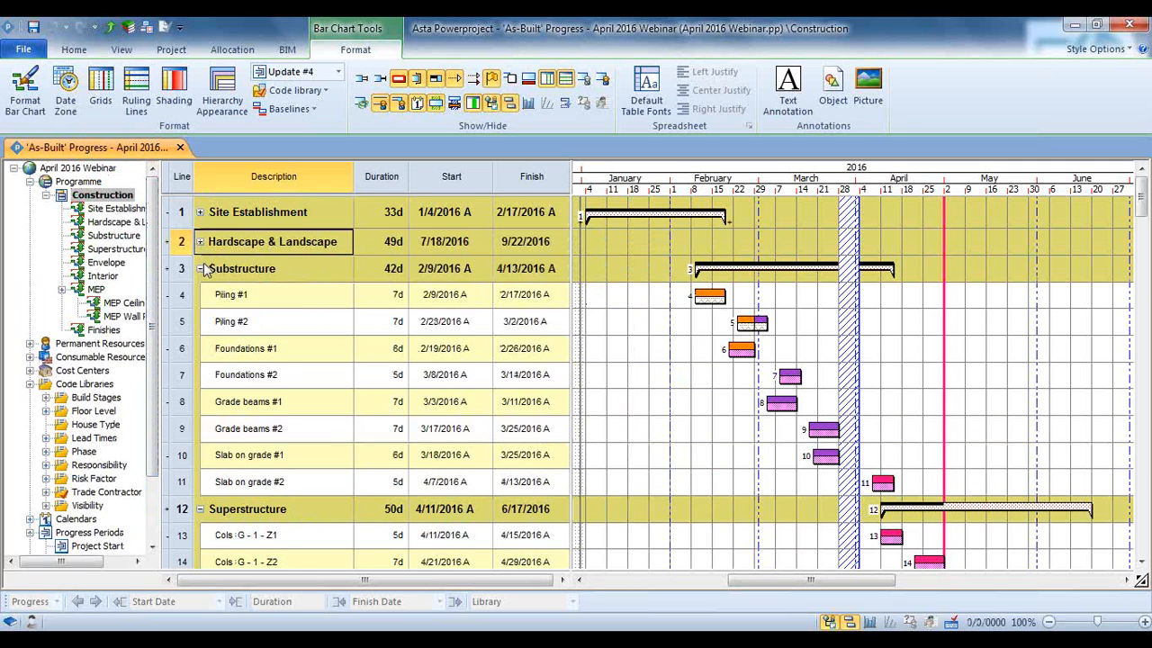
click(201, 269)
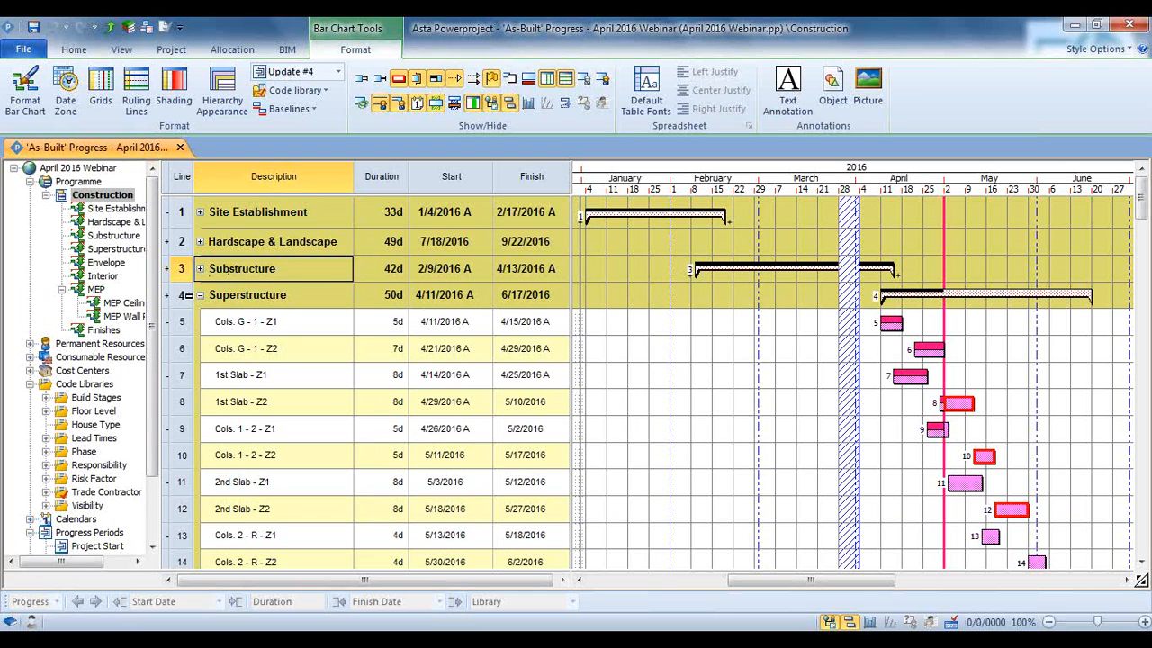
click(203, 304)
click(200, 297)
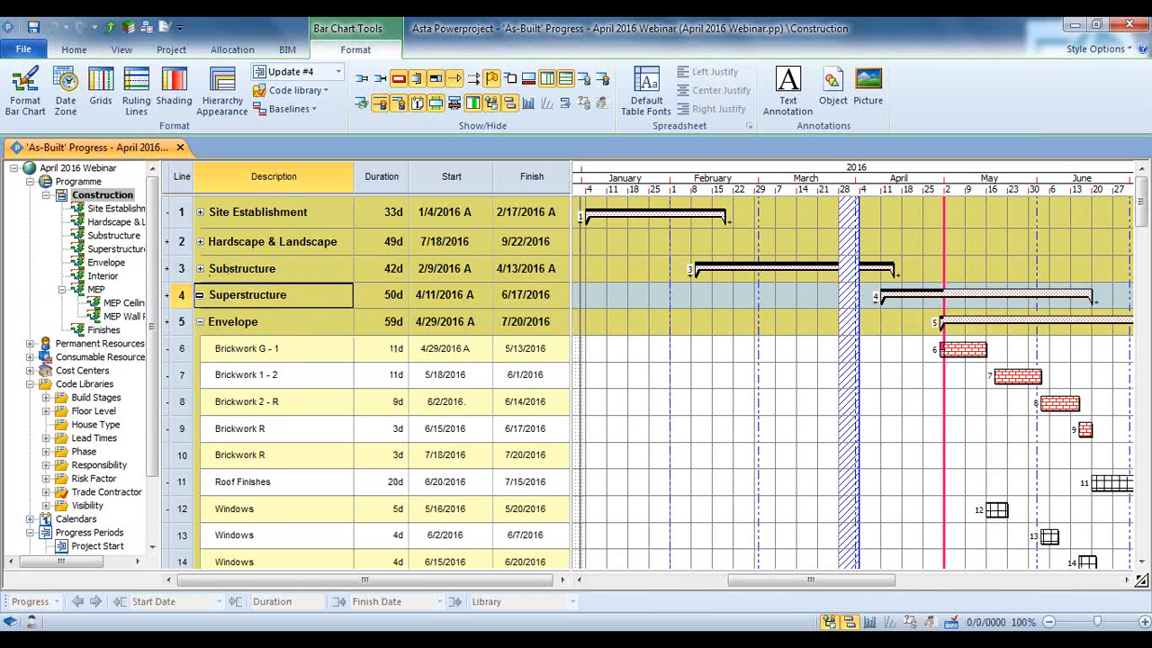
click(73, 50)
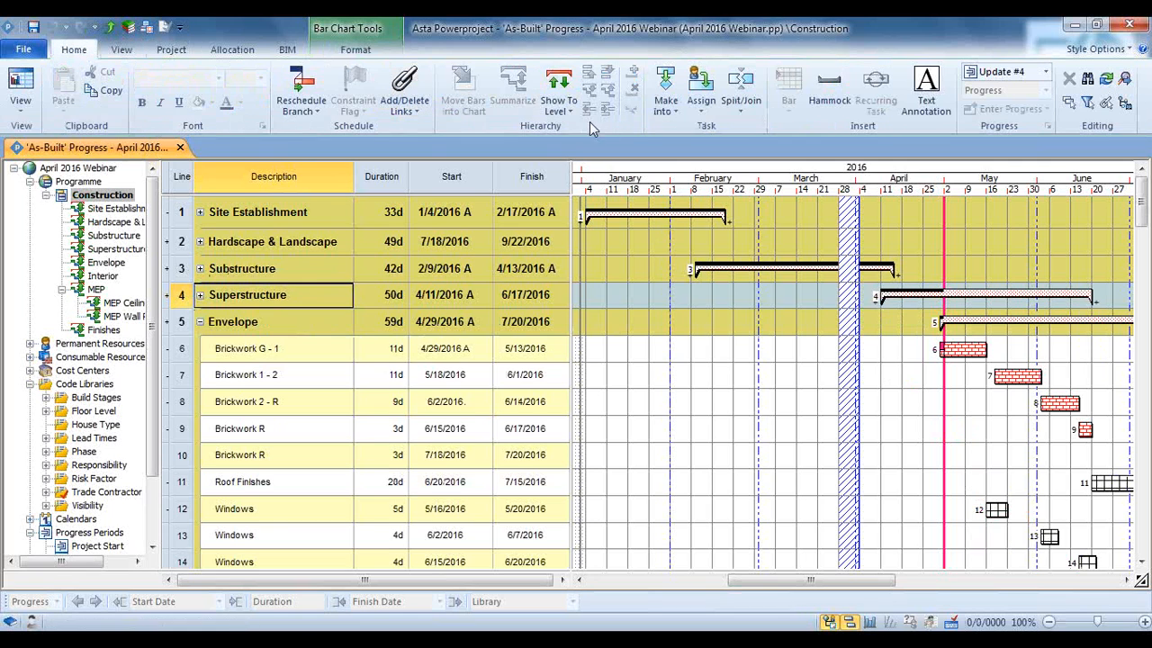
click(559, 105)
click(581, 150)
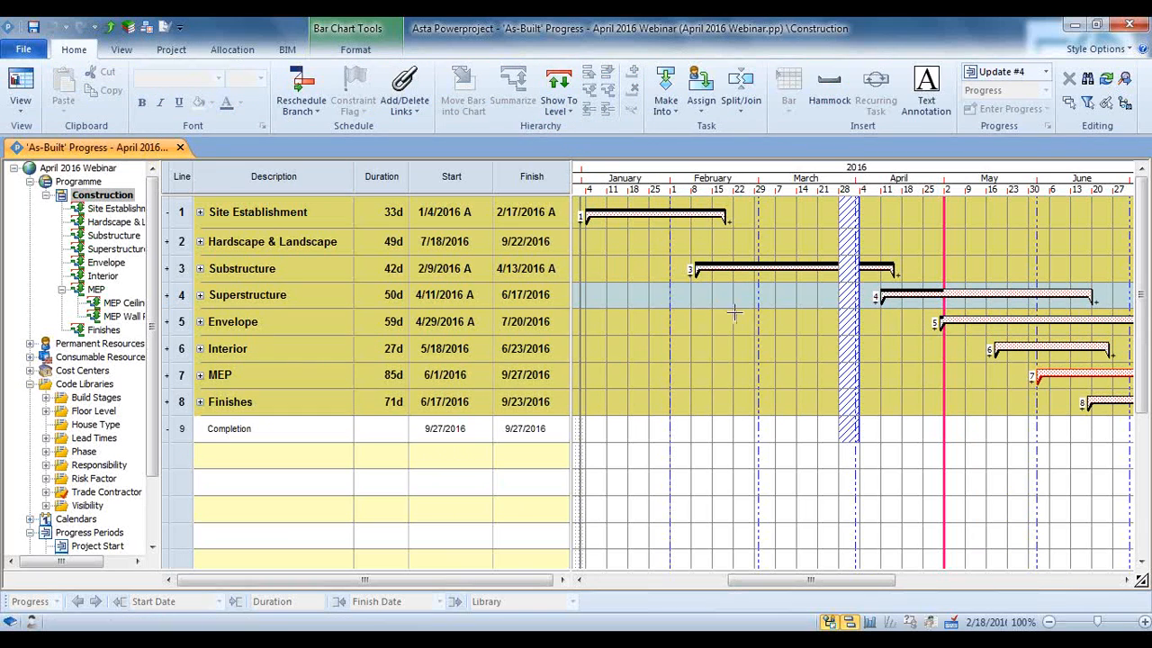
Compress the bar chart's date scale to fit January to September 2016 and show the baseline bars
drag(944, 189, 849, 209)
drag(947, 189, 901, 192)
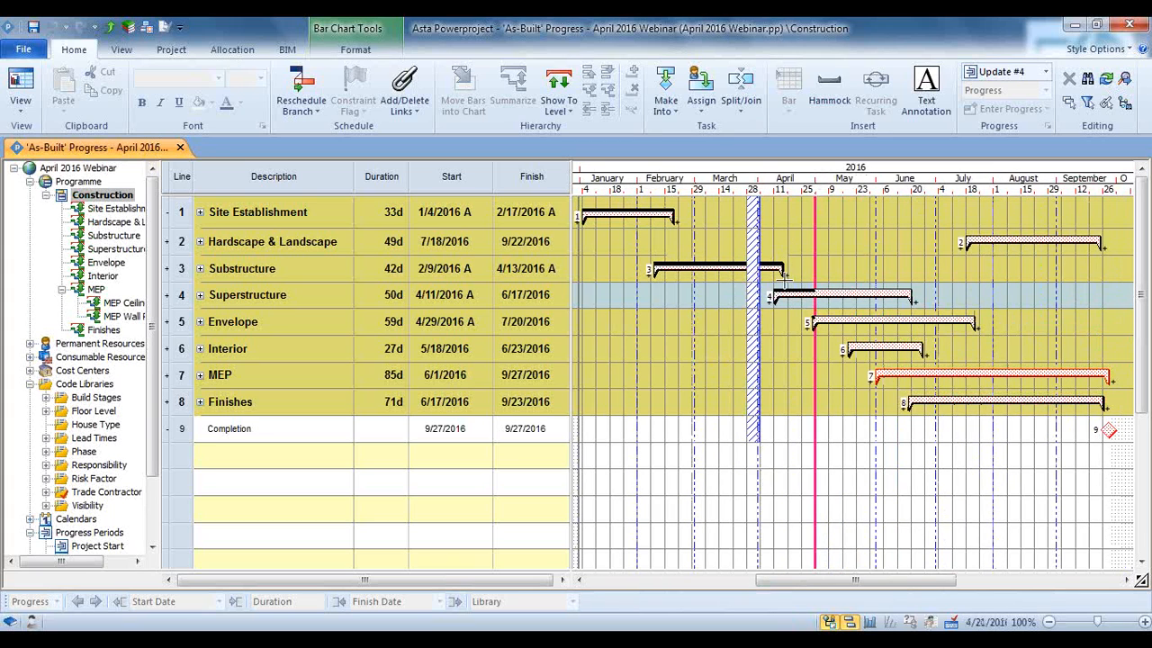
click(394, 54)
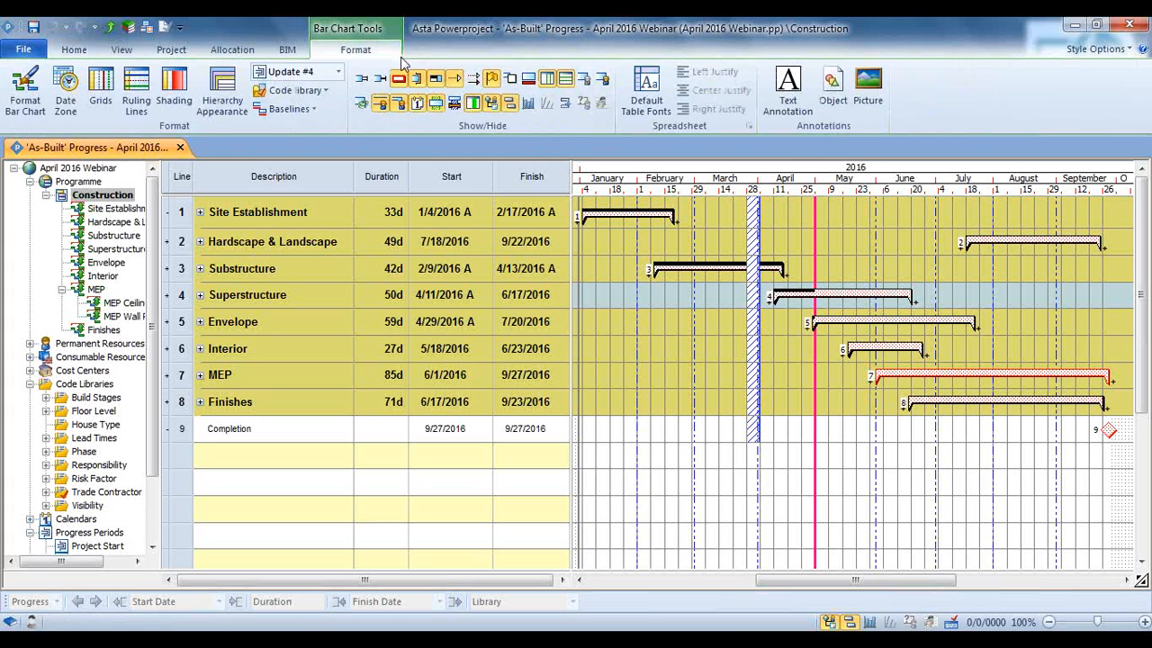
click(528, 78)
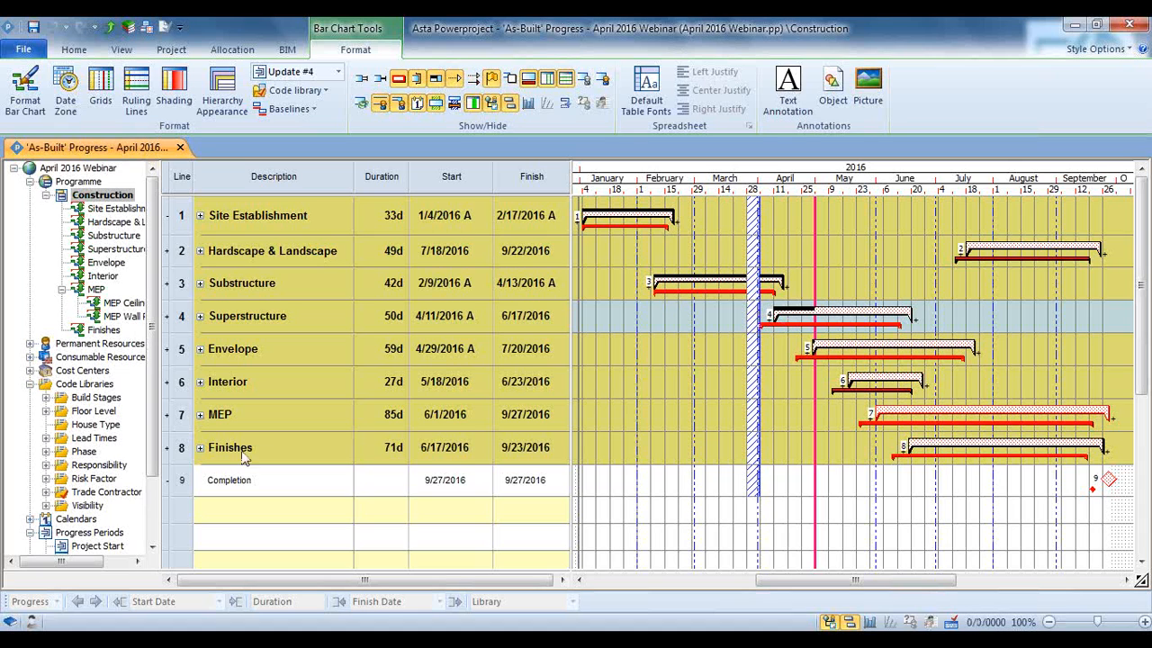
Expand the Superstructure and Substructure summaries, and repeatedly show and hide the storm delay text annotation on the Substructure bars
click(200, 316)
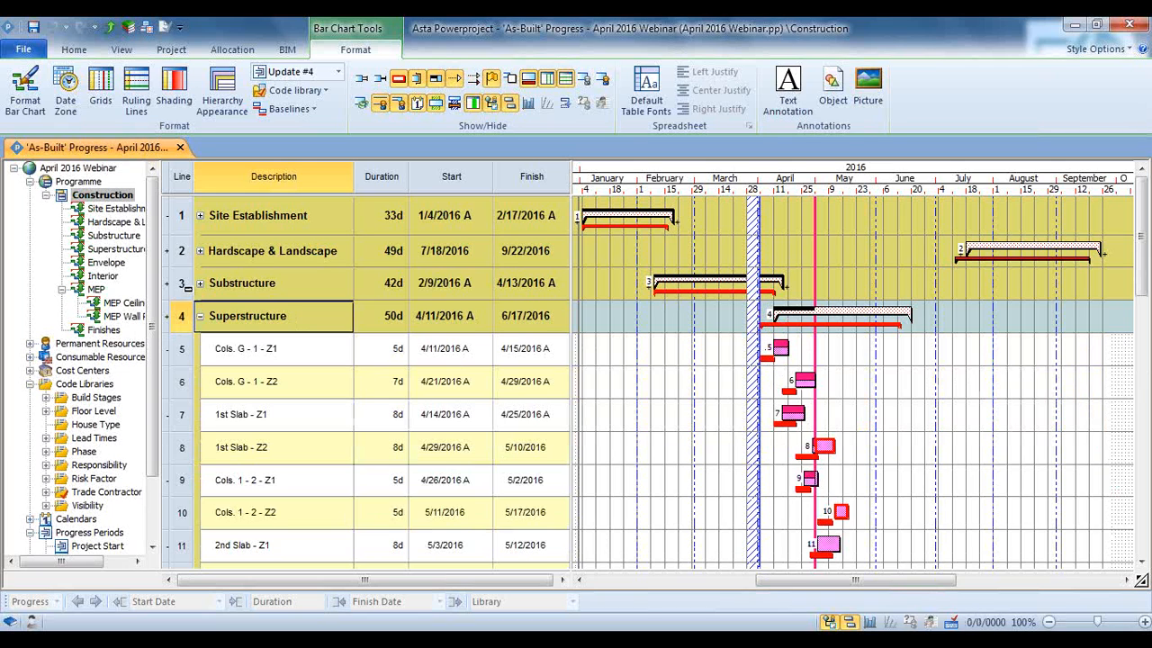
click(199, 283)
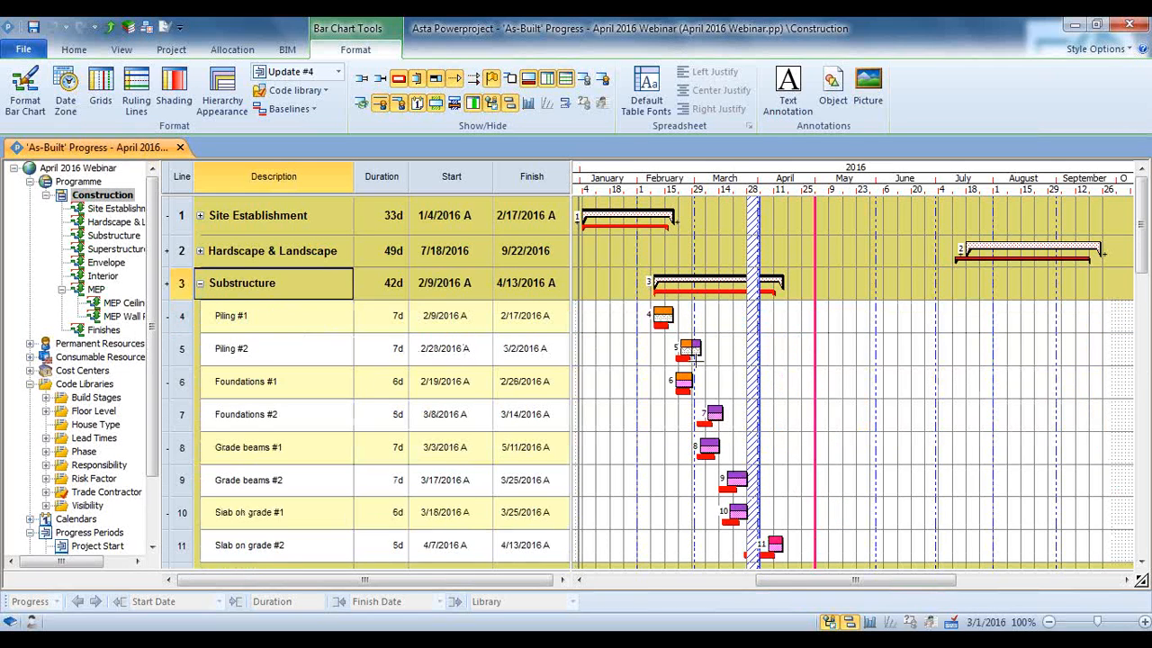
click(510, 81)
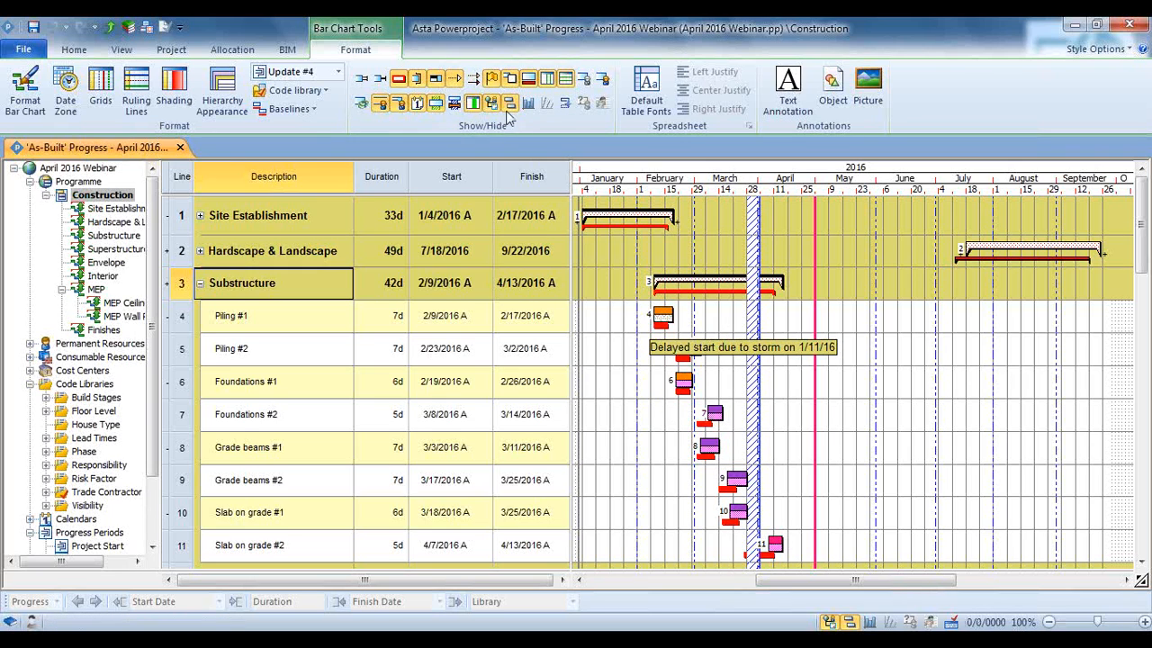
click(513, 81)
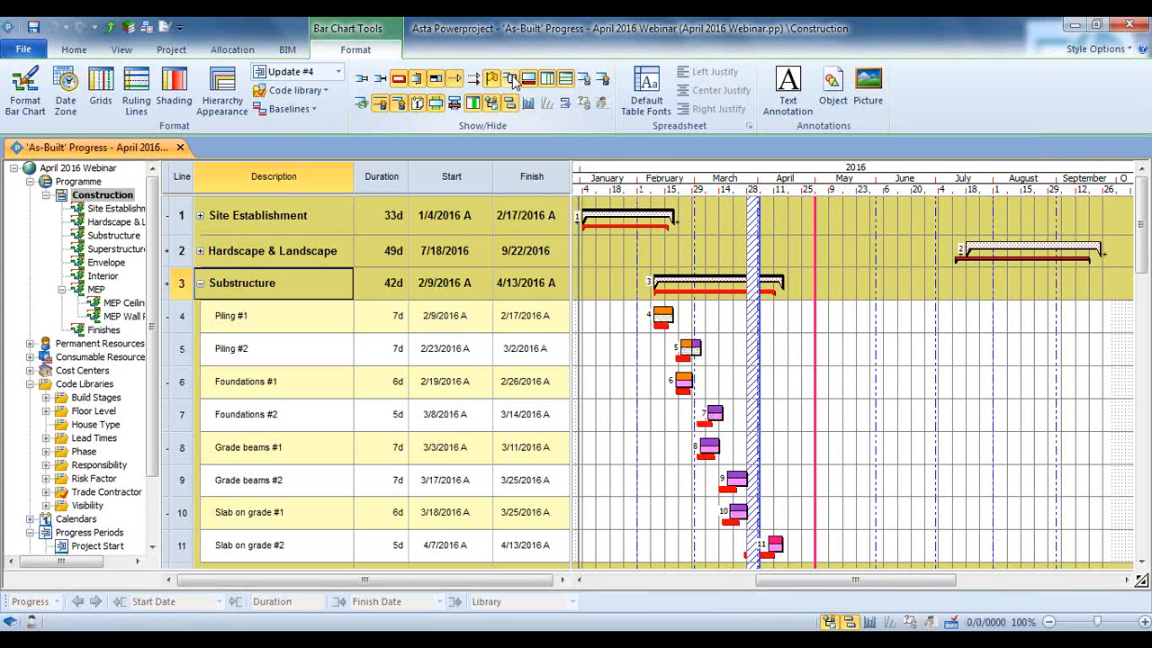
click(510, 81)
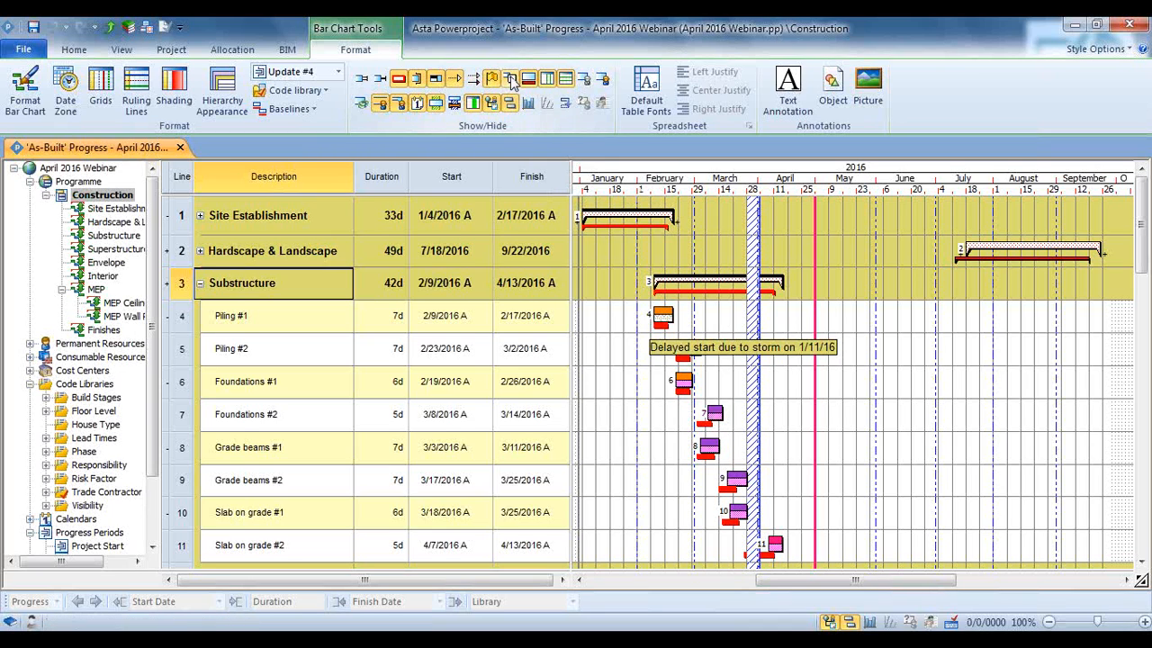
click(510, 80)
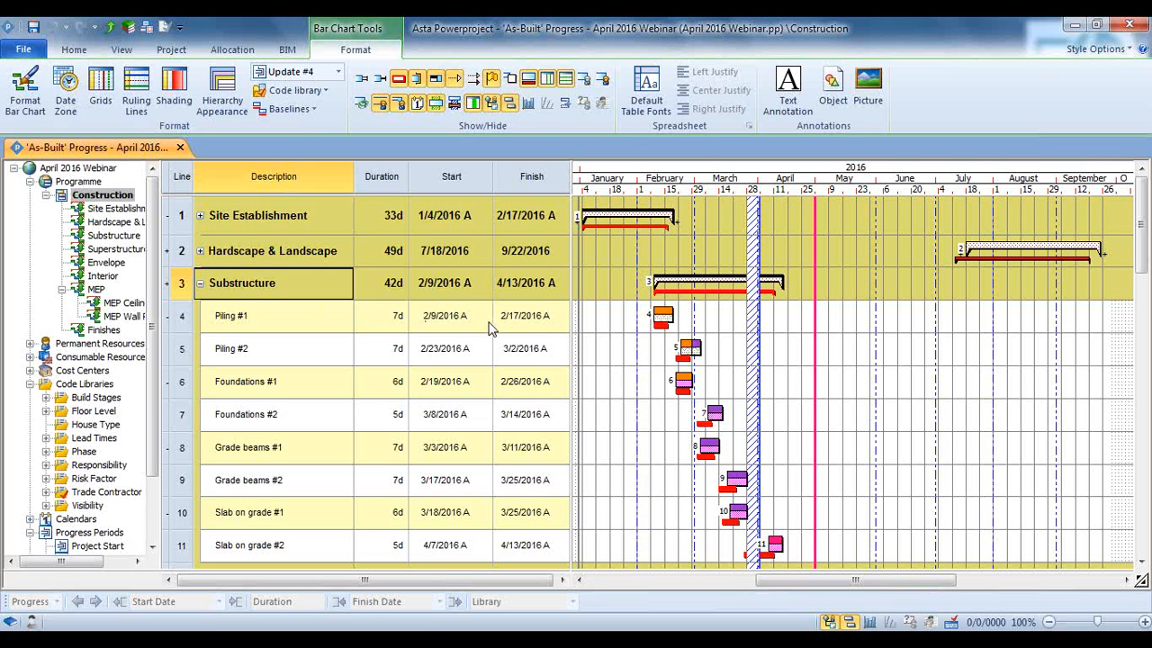
Collapse the Superstructure summary and preview the printout with the Substructure tasks expanded
scroll(491, 328, down, 1)
scroll(491, 329, up, 1)
click(202, 549)
click(201, 541)
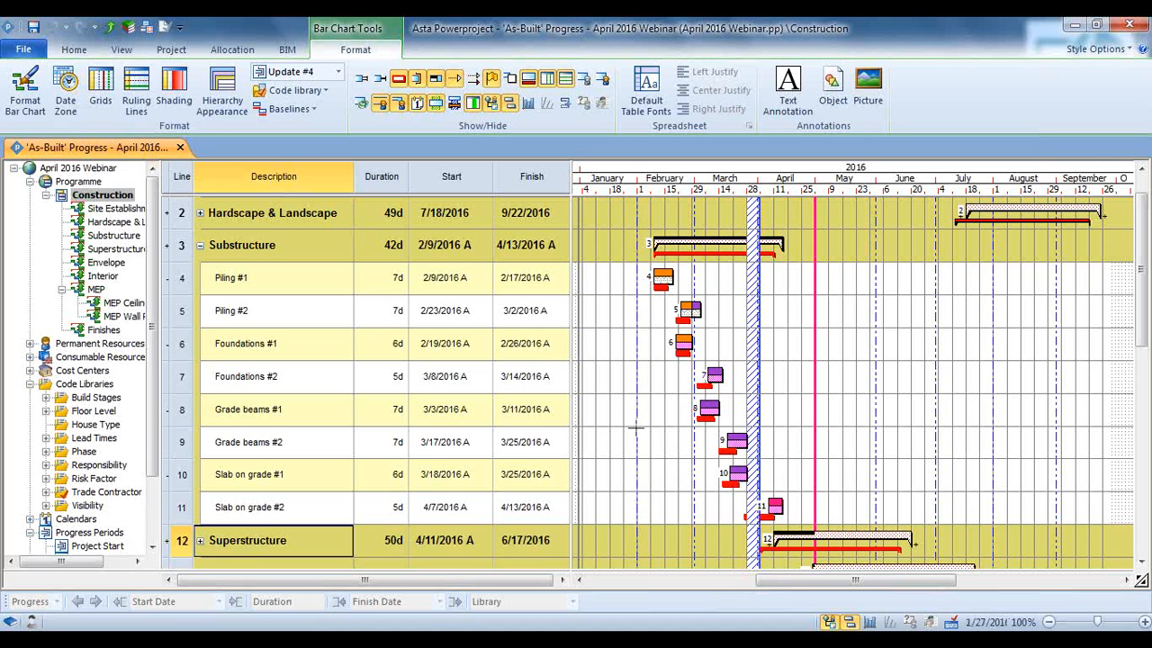
click(34, 51)
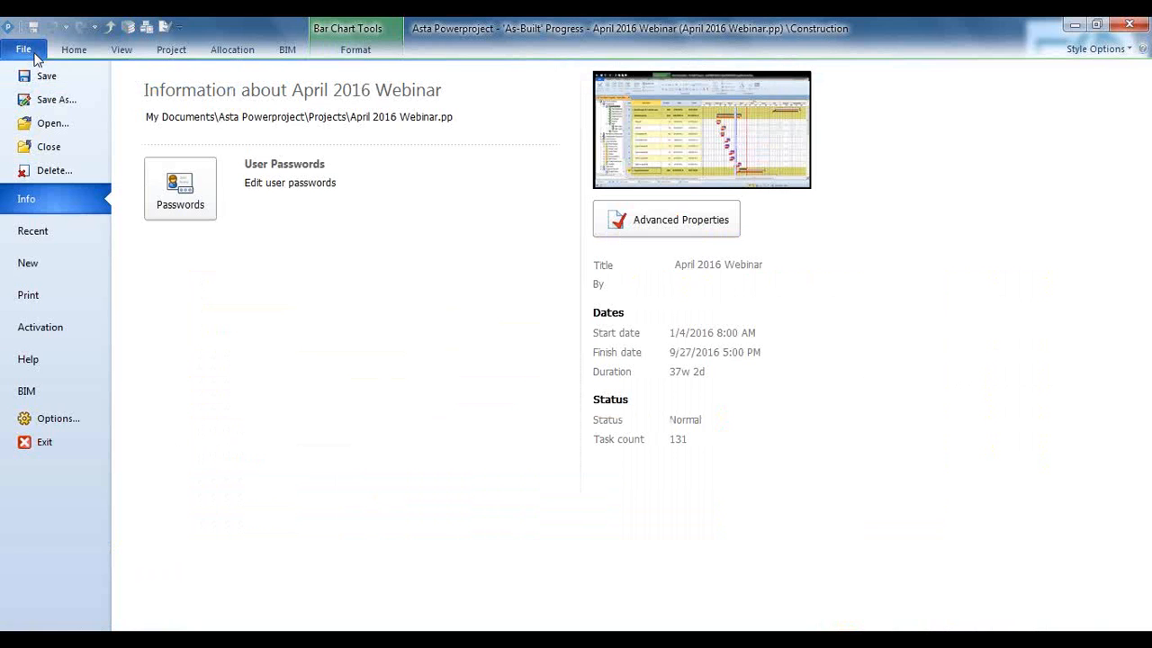
click(39, 295)
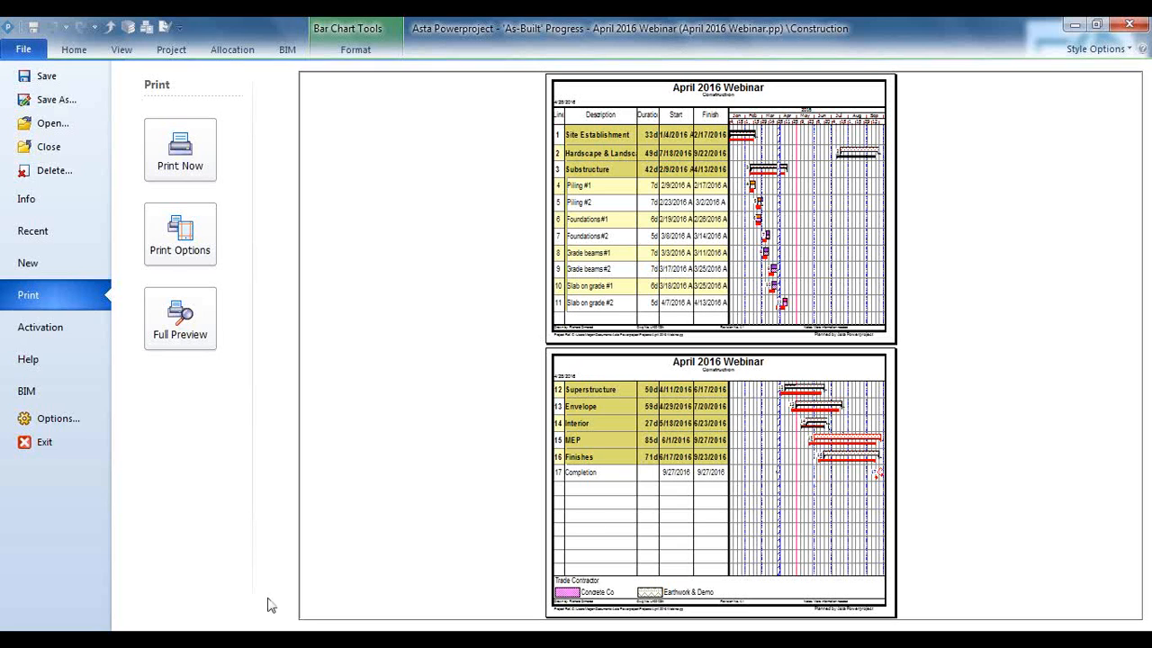
Collapse the Substructure summary, preview the summary-level printout and return to the bar chart
click(71, 52)
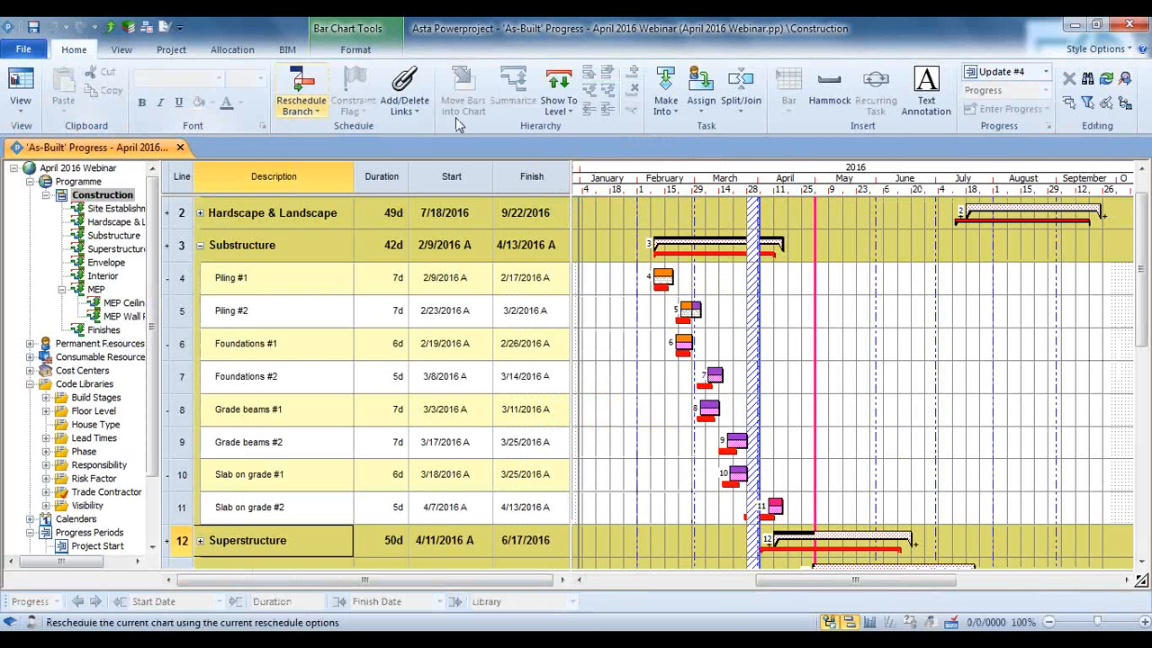
click(200, 245)
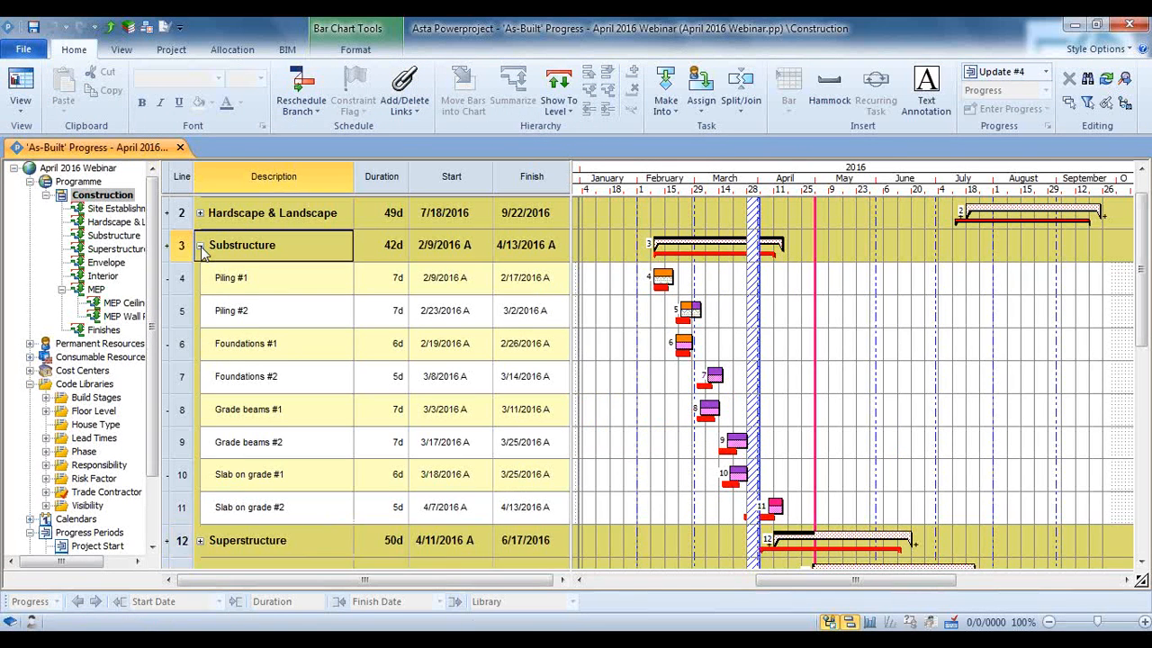
click(23, 49)
click(48, 301)
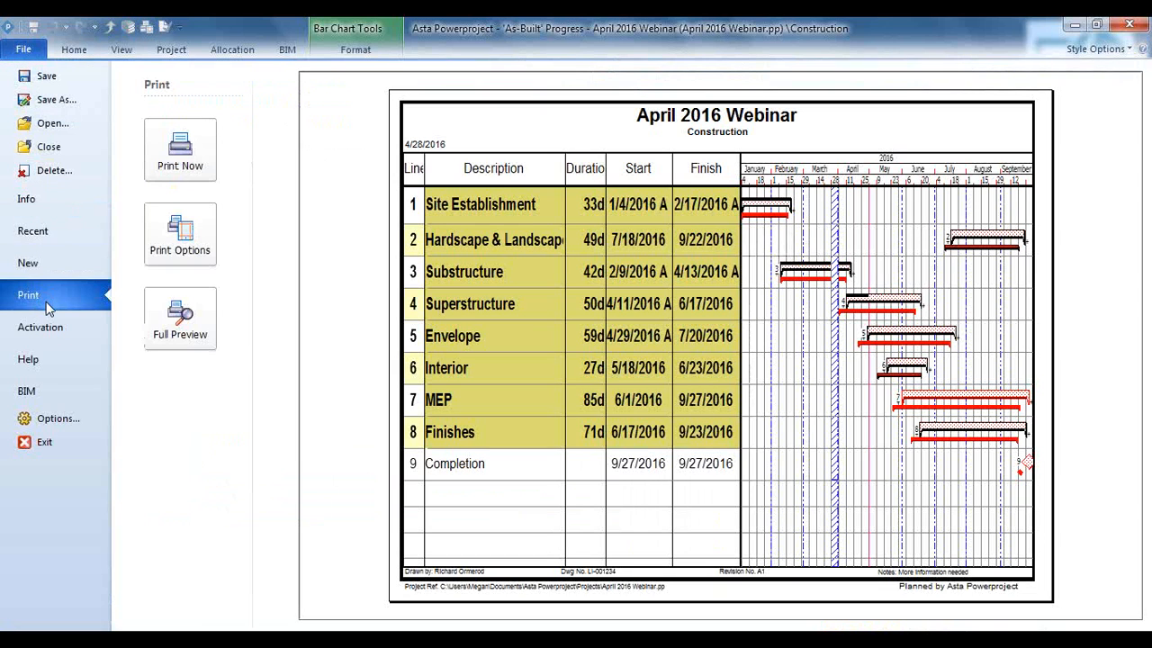
click(66, 54)
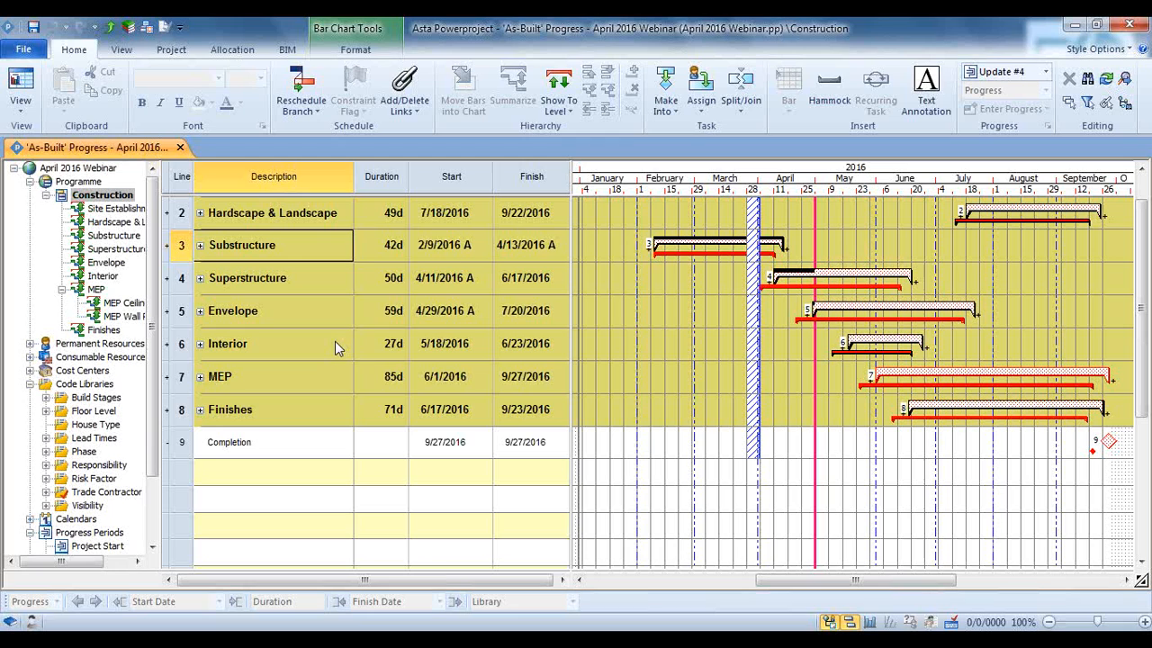
Apply the Critical Tasks filter to the construction bar chart
click(135, 51)
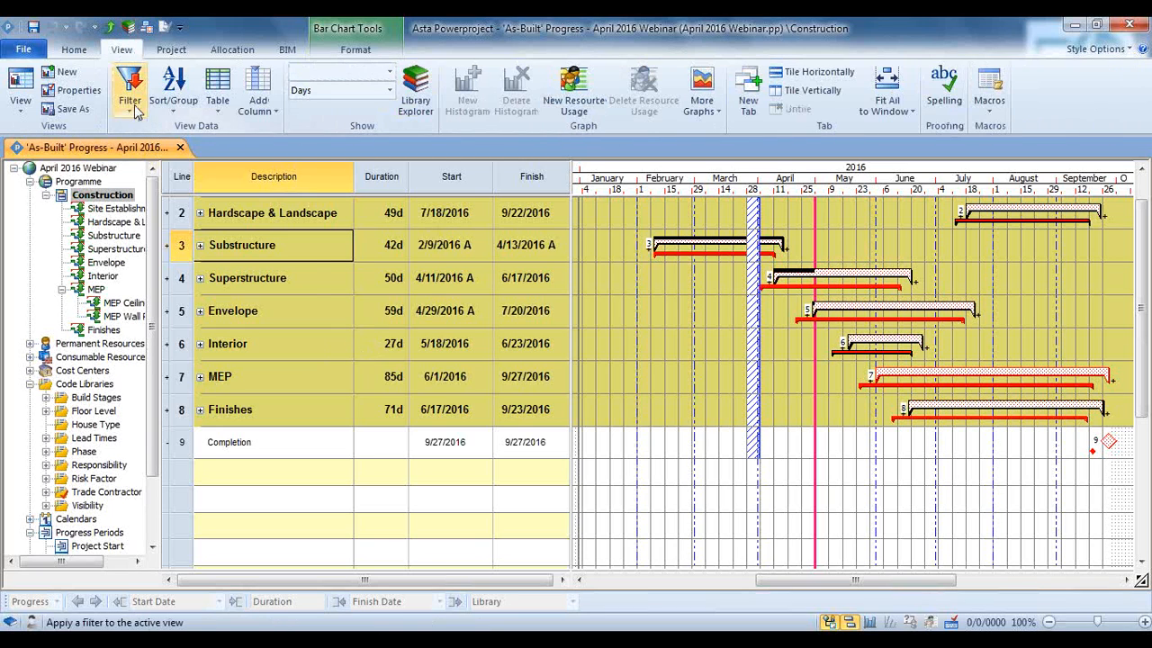
click(130, 90)
mouse_move(146, 252)
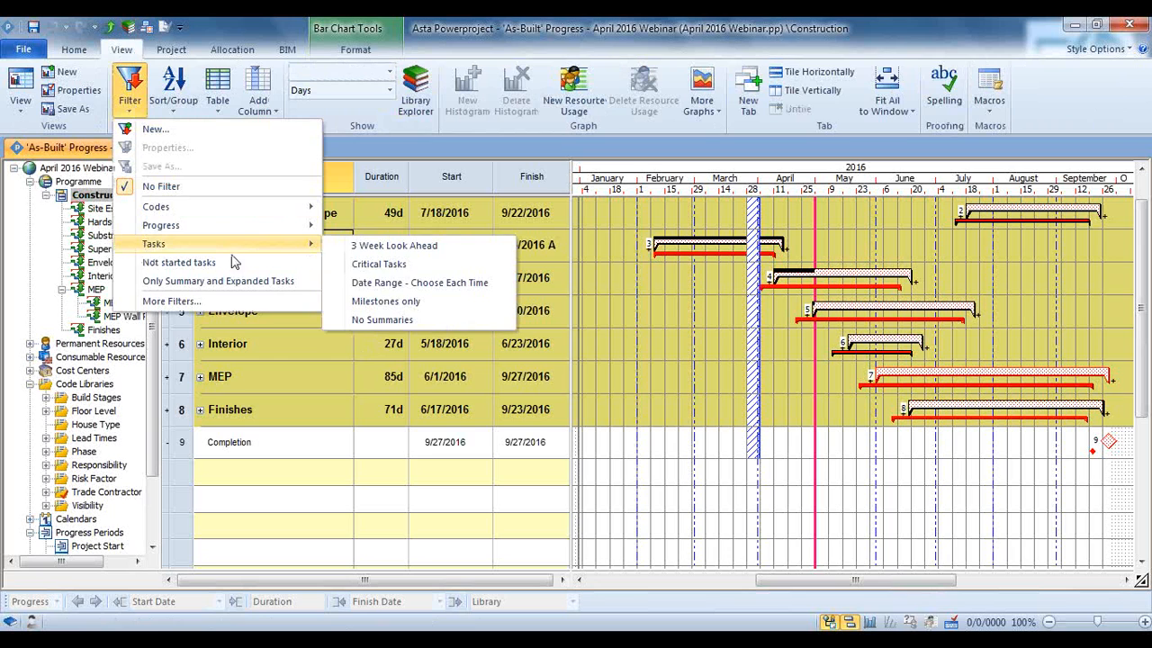
click(358, 267)
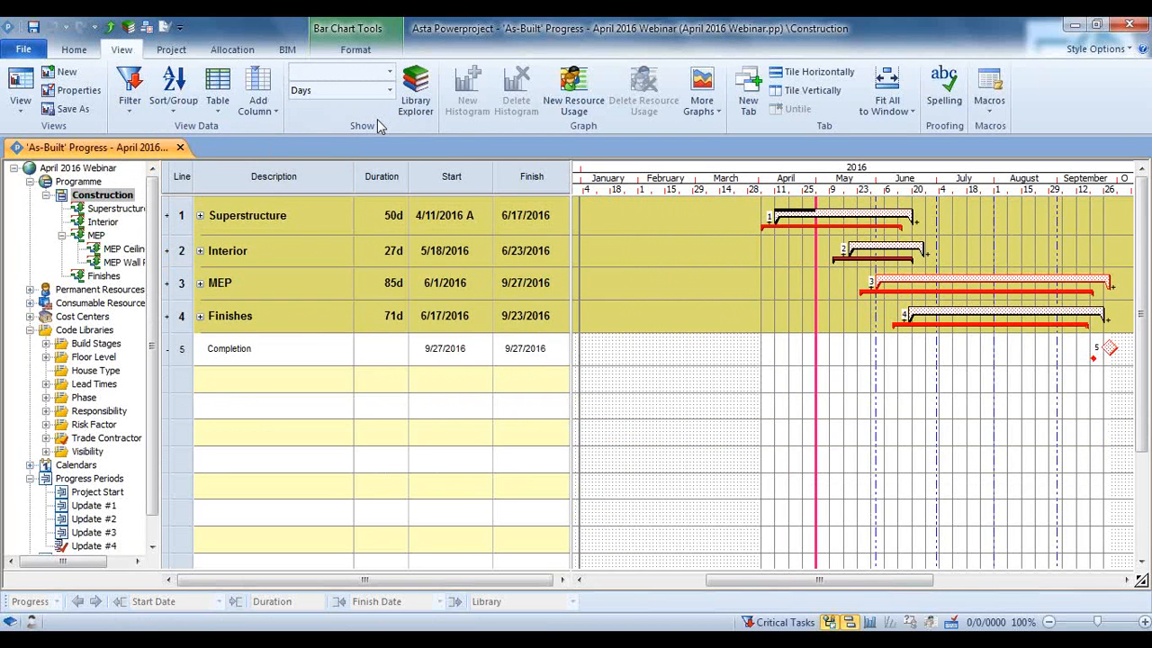
Expand all filtered summaries with Show To Level to display the individual critical tasks
click(74, 49)
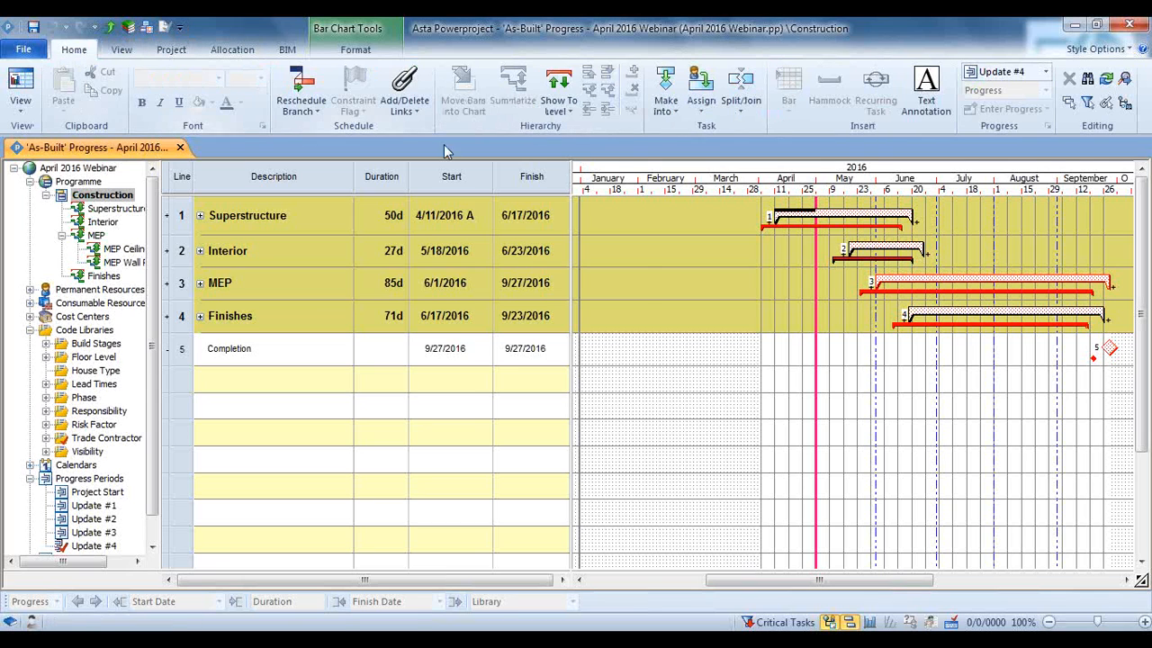
click(552, 105)
click(580, 122)
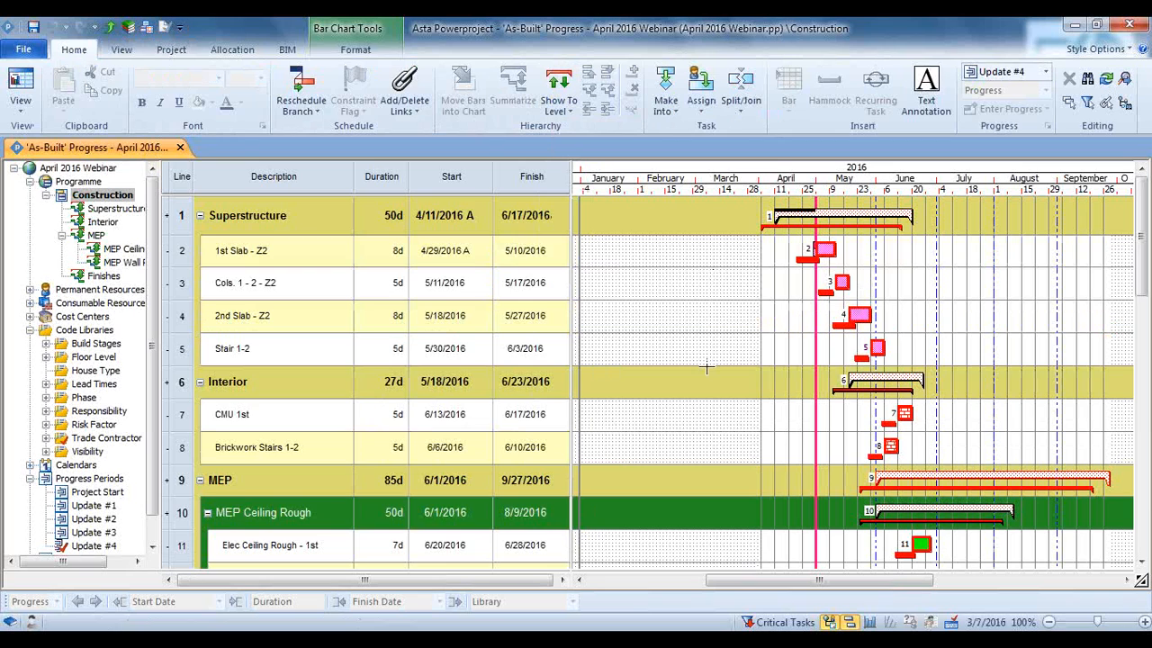
Examine the critical tasks from Superstructure through Interior and MEP to Commissioning, comparing their bars with the baseline bars
scroll(723, 435, down, 5)
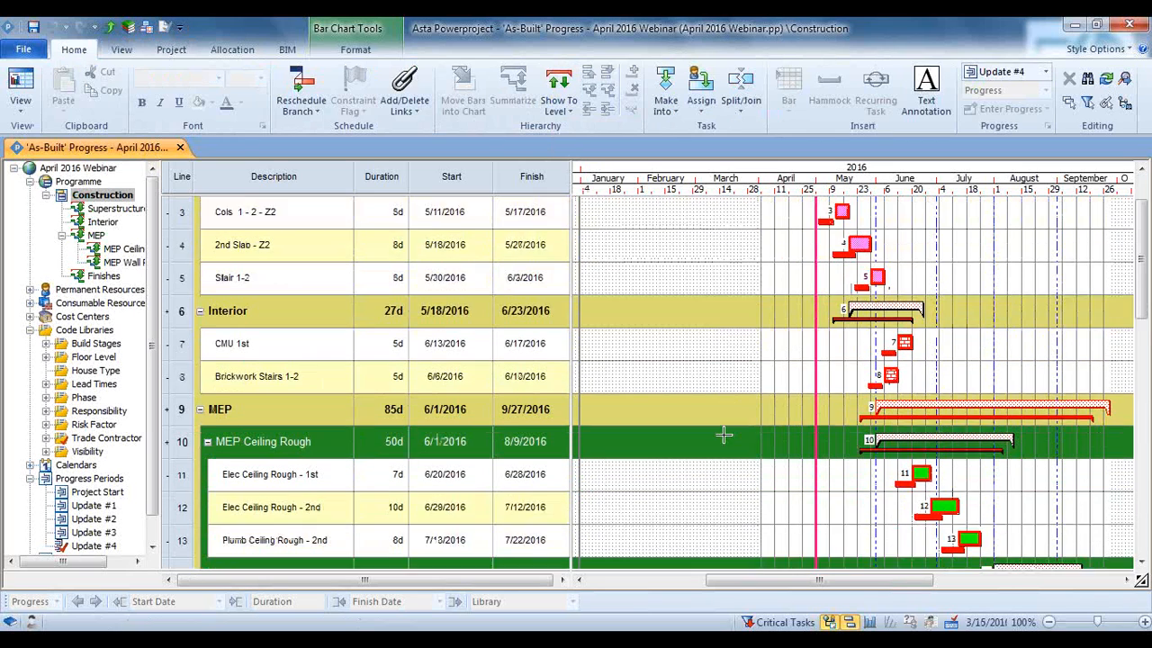
scroll(725, 438, up, 5)
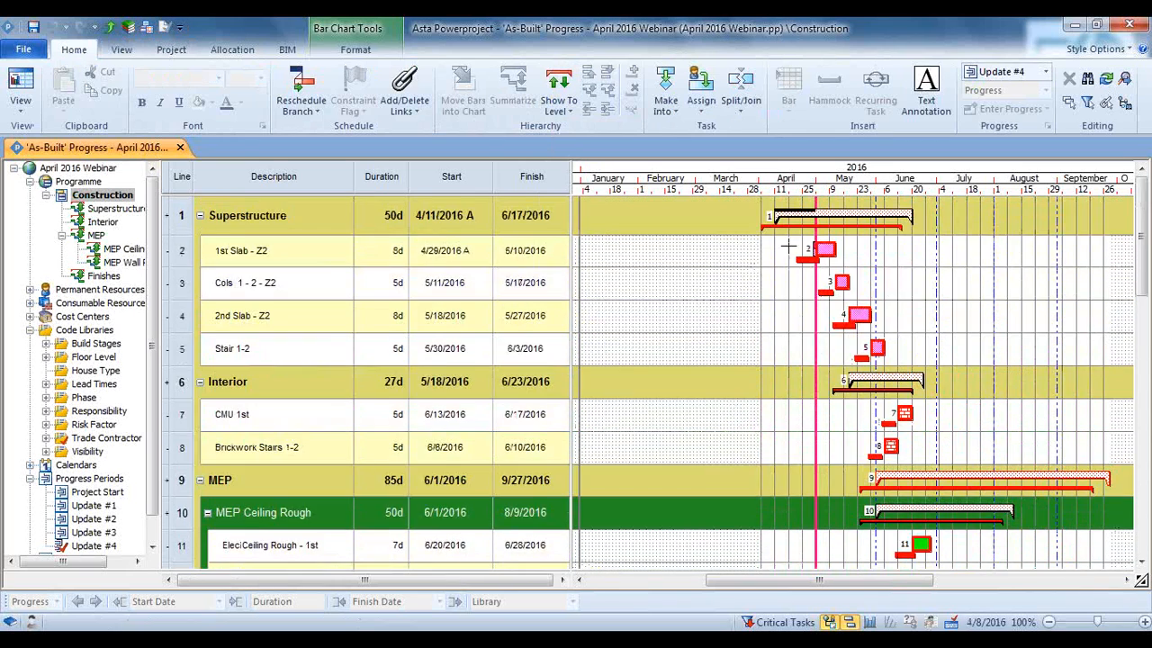
mouse_move(866, 349)
scroll(861, 317, down, 3)
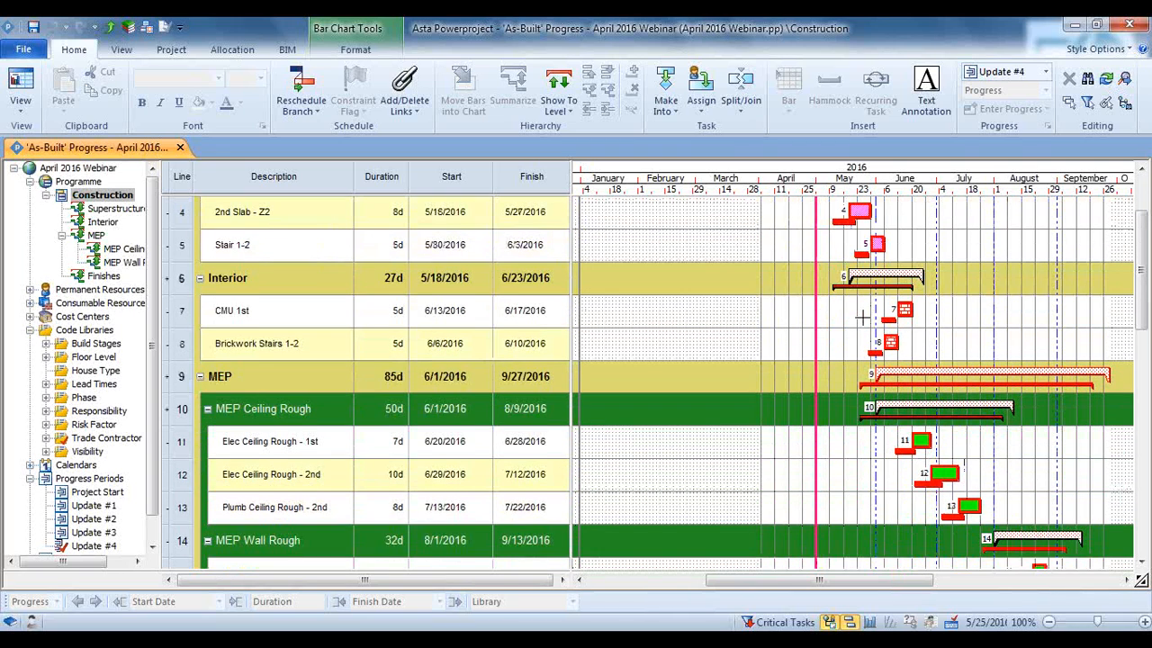
scroll(862, 317, down, 2)
scroll(683, 281, up, 4)
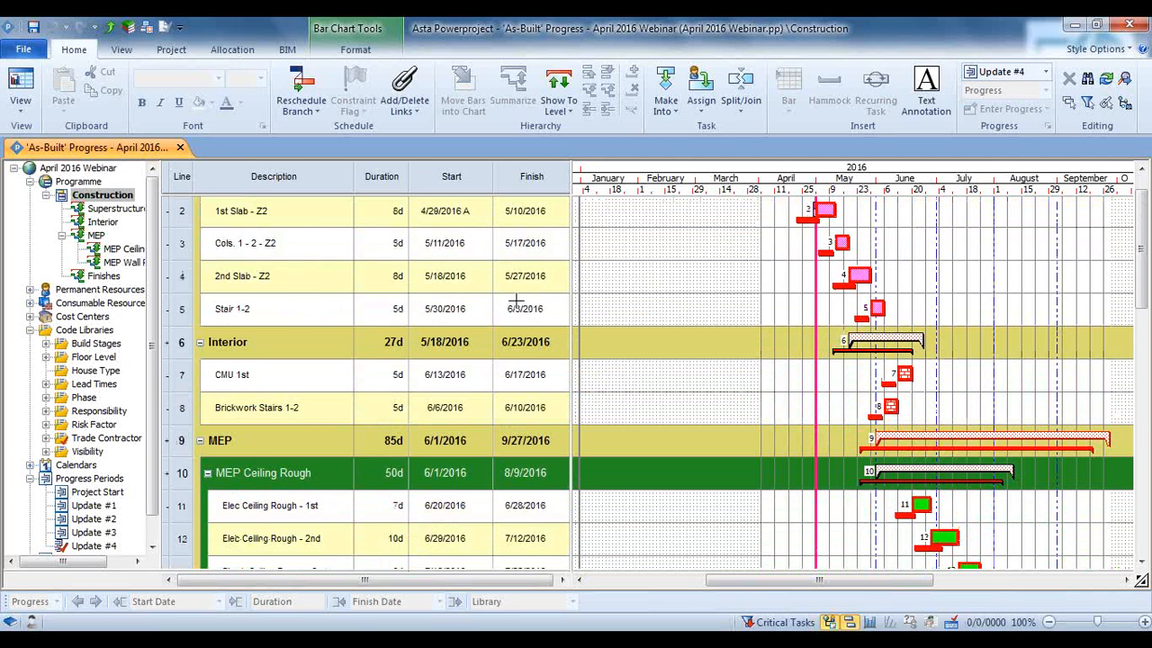
scroll(792, 297, up, 1)
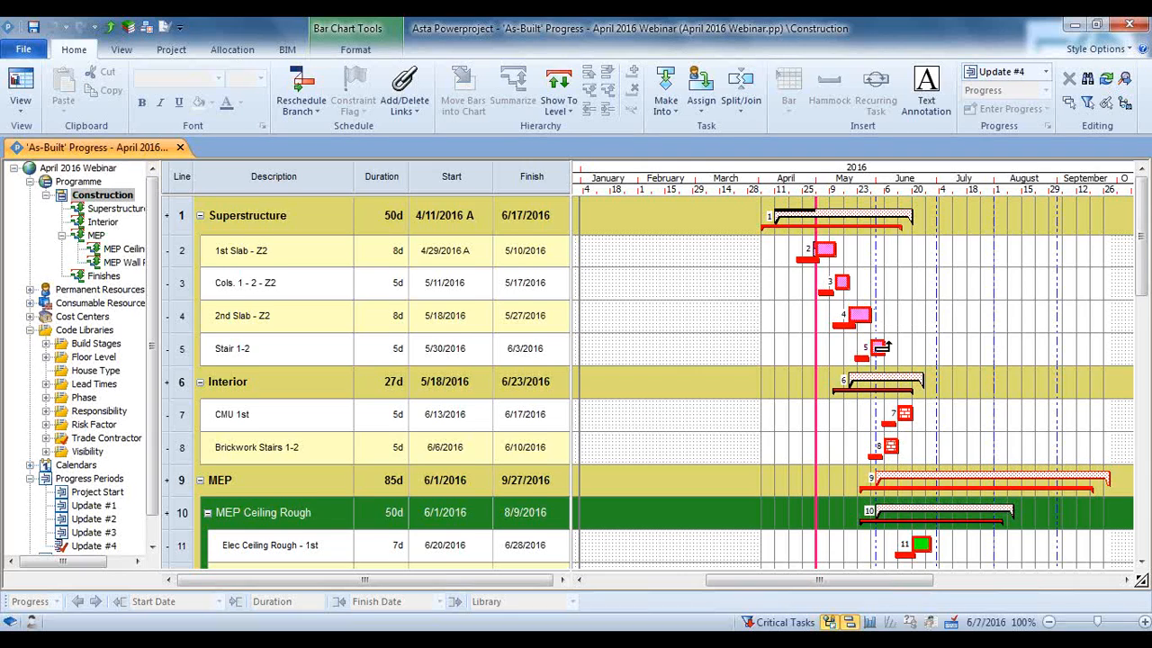
scroll(898, 351, down, 2)
scroll(899, 354, down, 2)
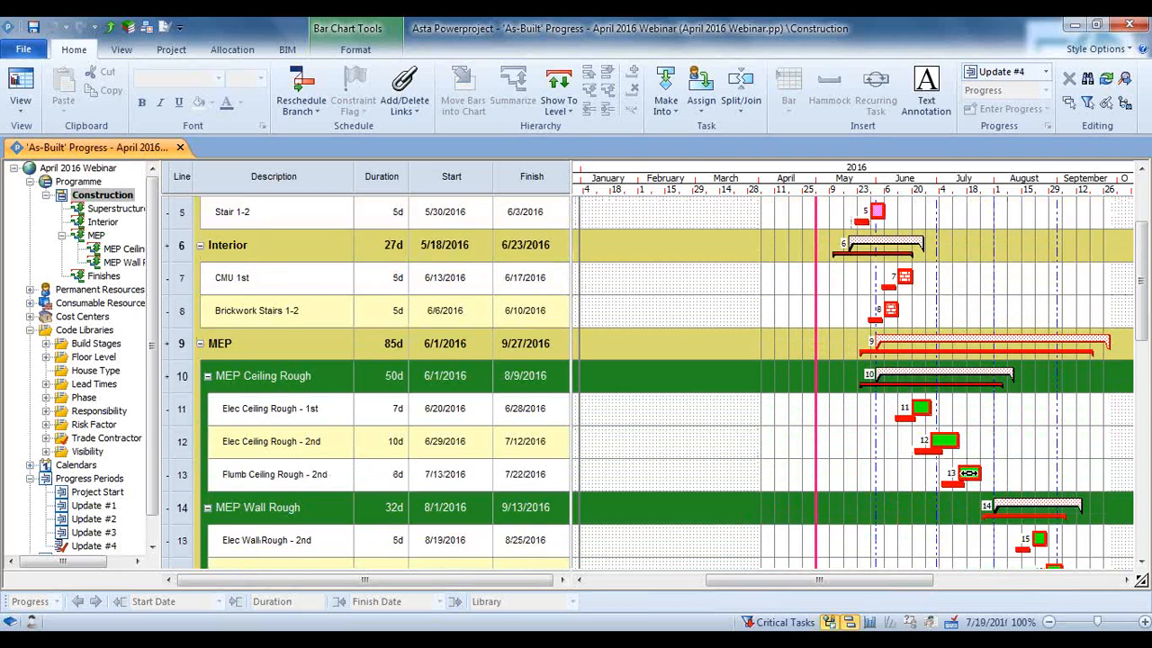
scroll(969, 474, down, 2)
scroll(968, 474, down, 3)
scroll(968, 474, up, 8)
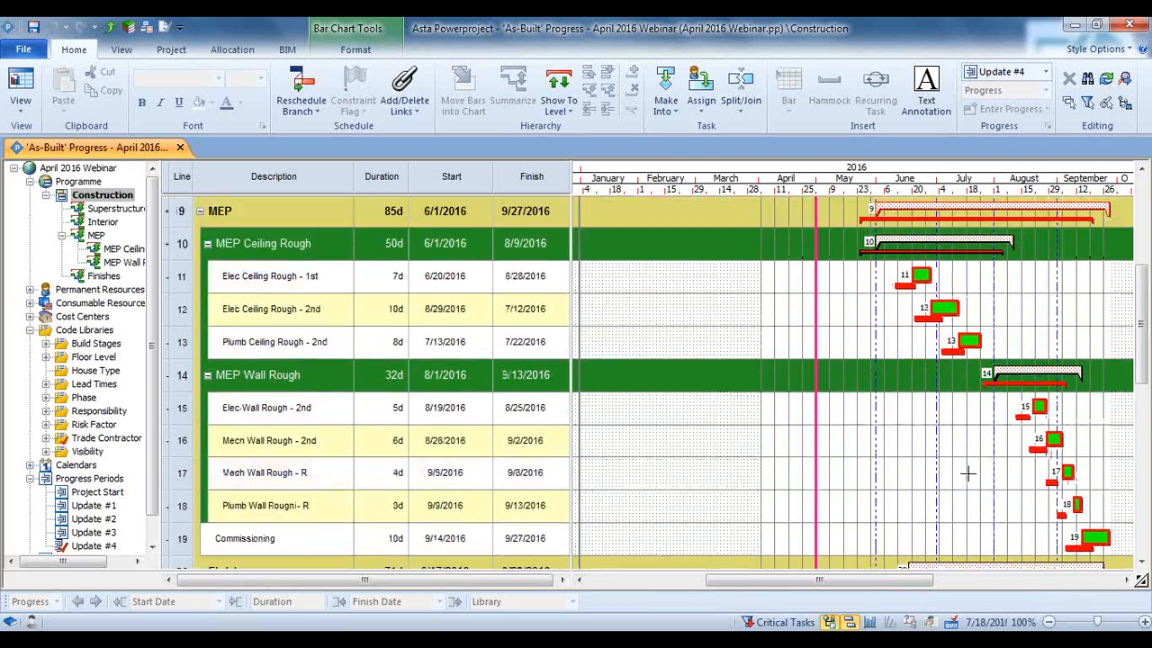
scroll(769, 356, up, 1)
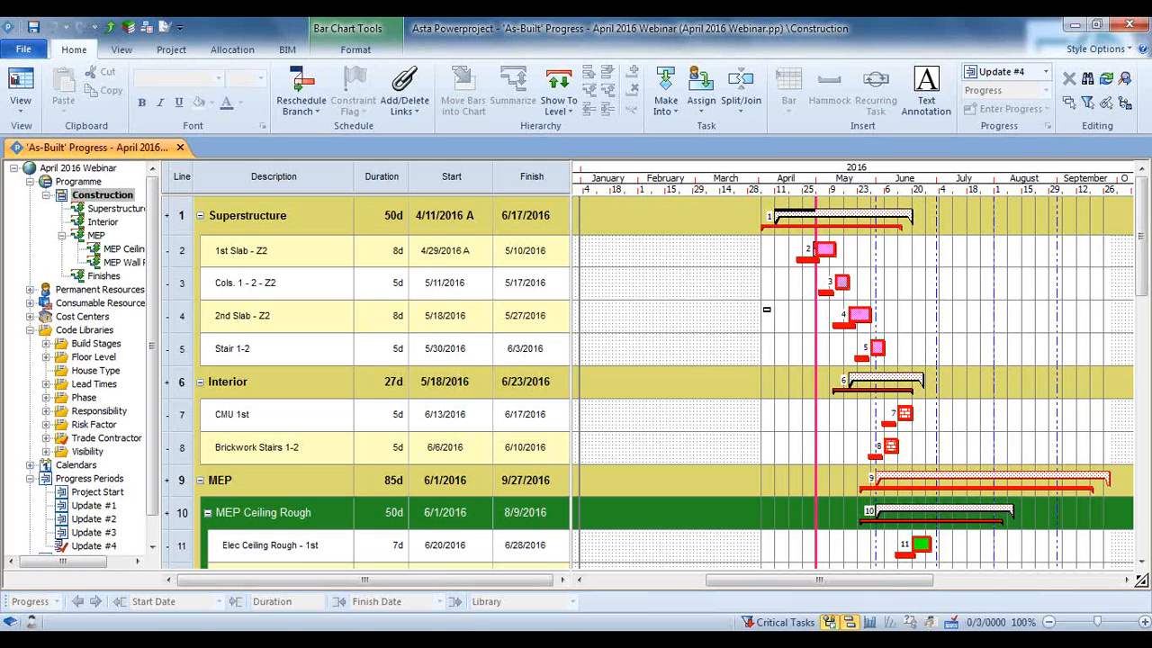
Remove the Critical Tasks filter from the construction bar chart
click(121, 50)
click(129, 97)
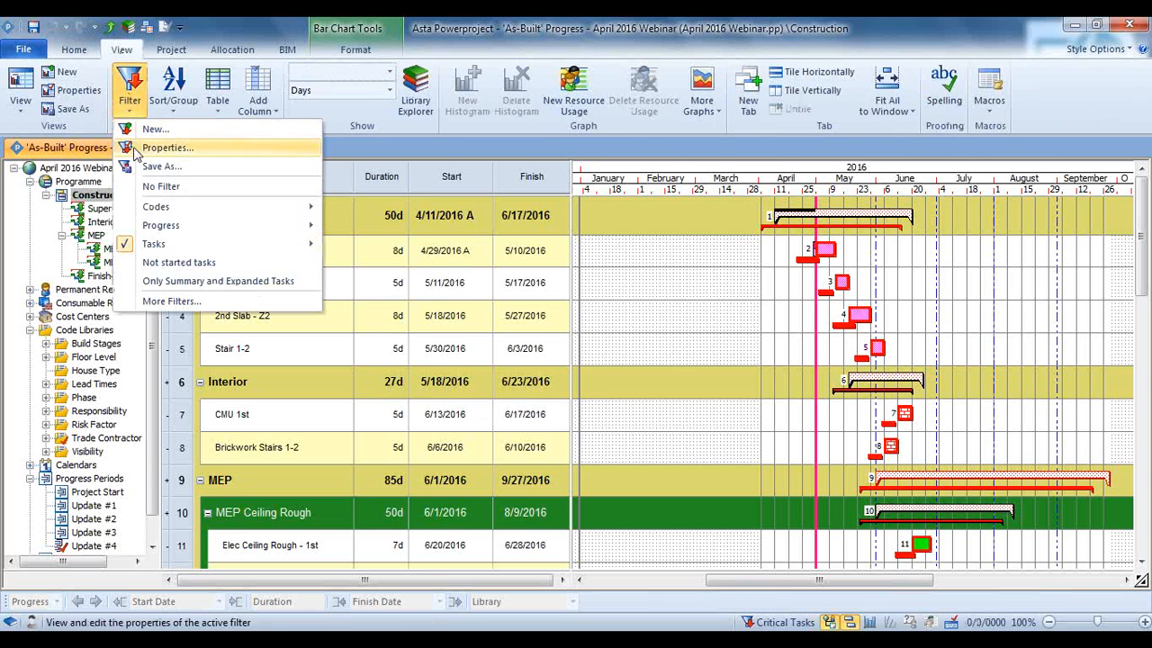
click(139, 185)
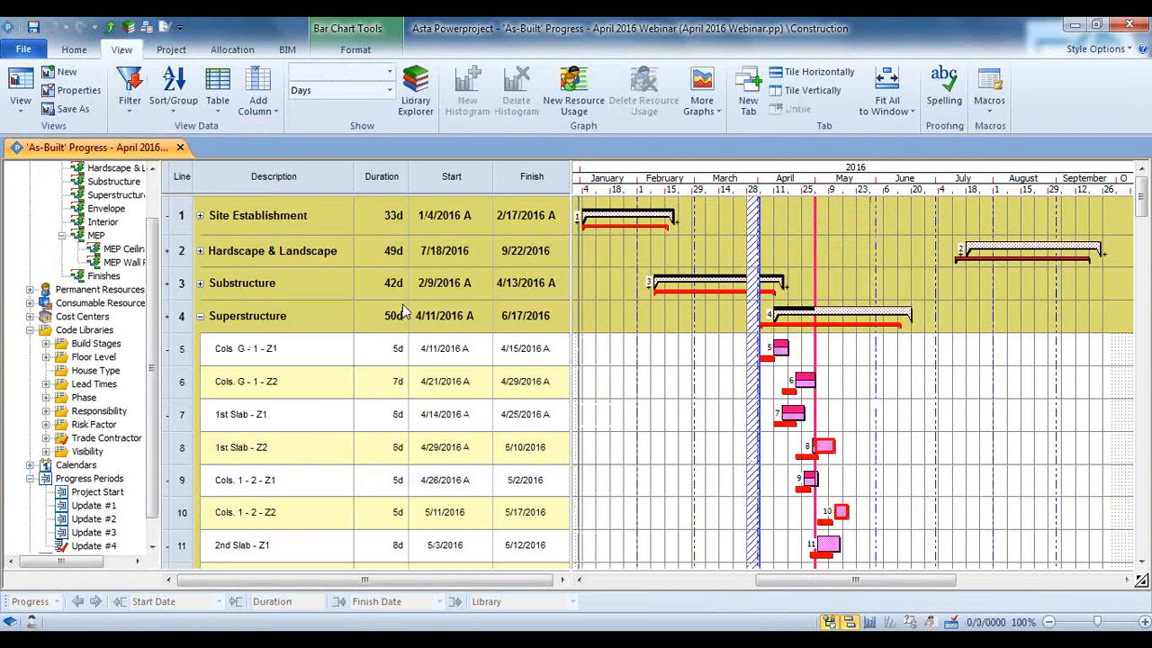
Expand all summaries with Show To Level and review the tasks from Site Establishment to Substructure
click(74, 50)
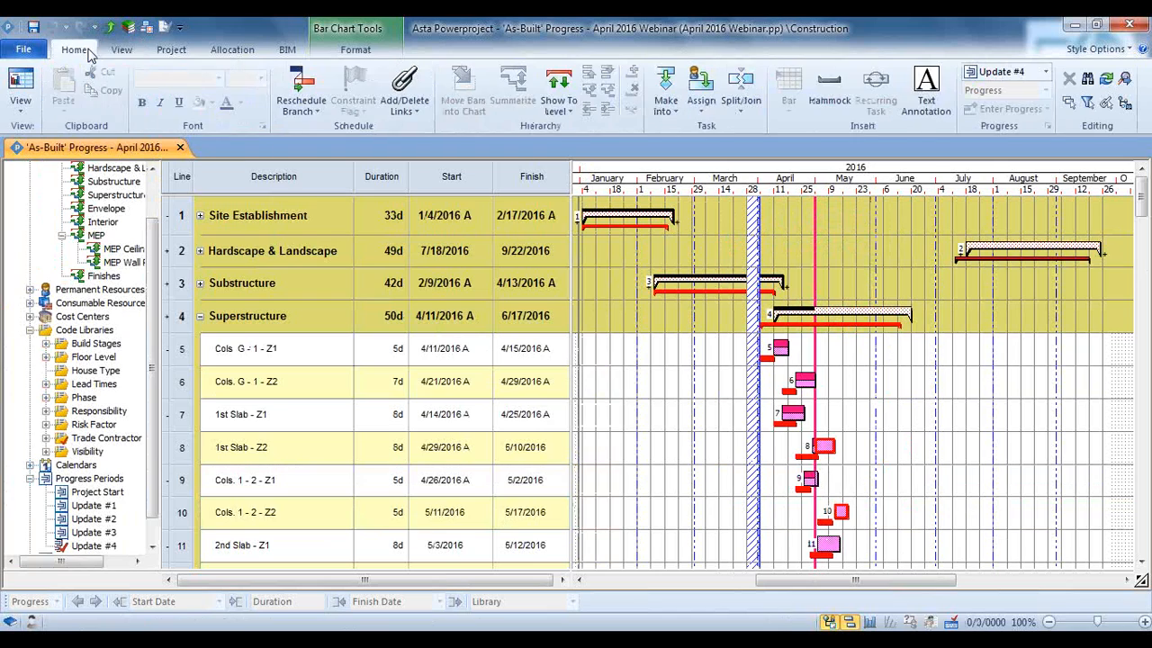
click(558, 95)
click(581, 126)
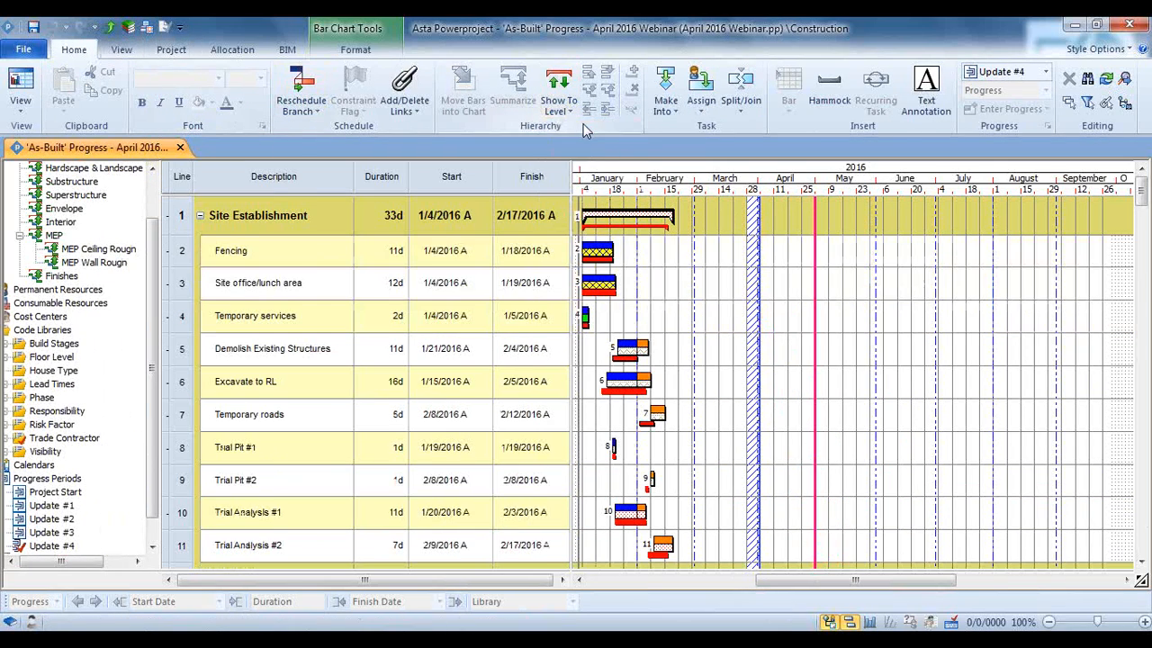
scroll(709, 290, down, 3)
scroll(709, 289, down, 5)
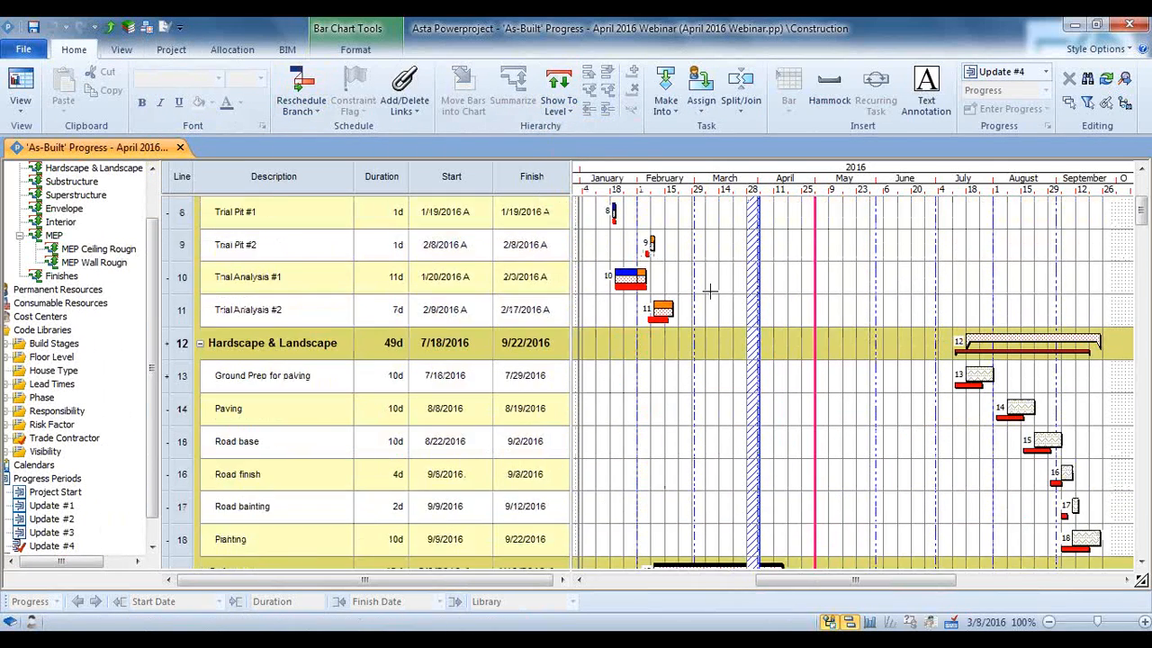
scroll(709, 295, down, 4)
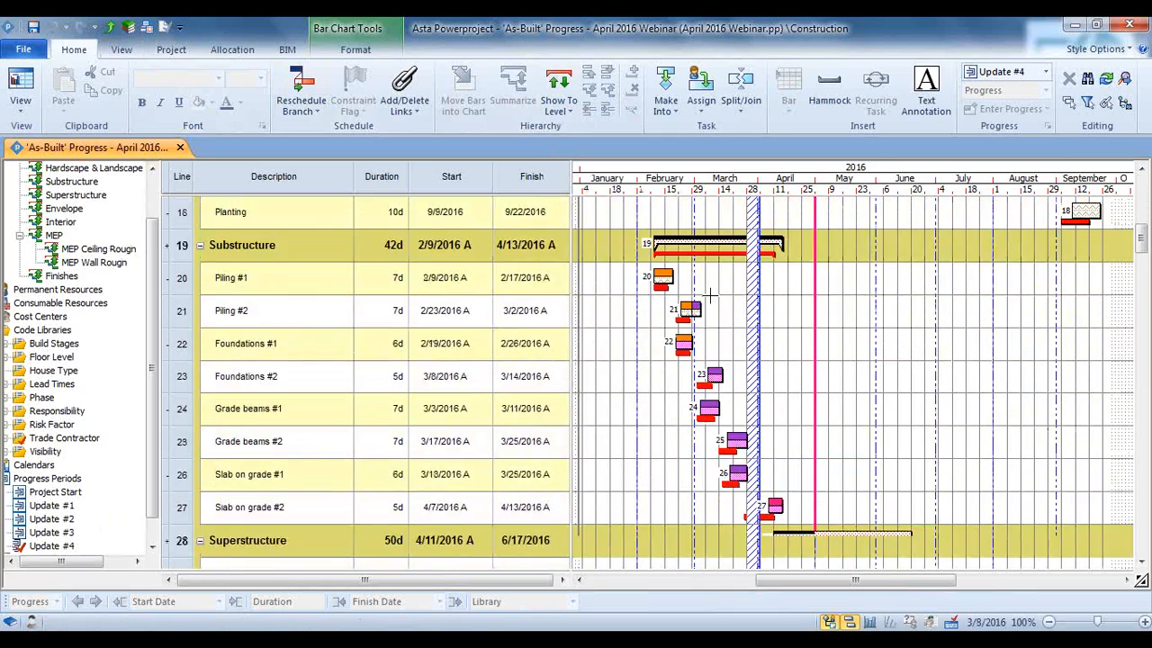
scroll(709, 294, up, 8)
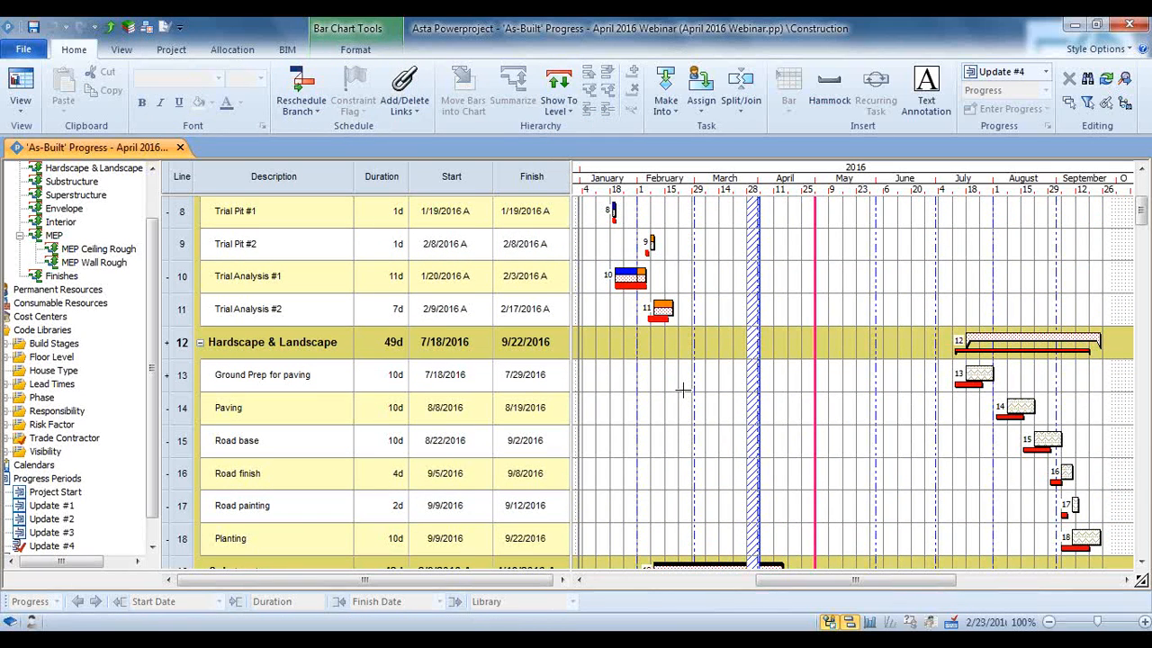
scroll(683, 389, up, 2)
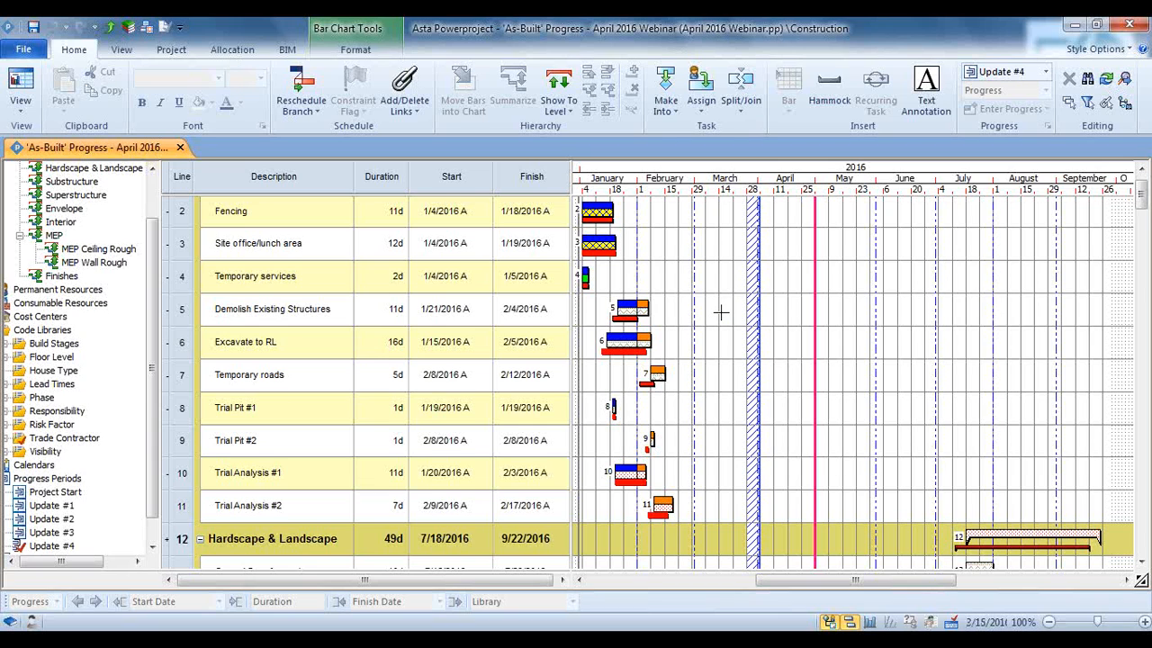
scroll(721, 312, up, 1)
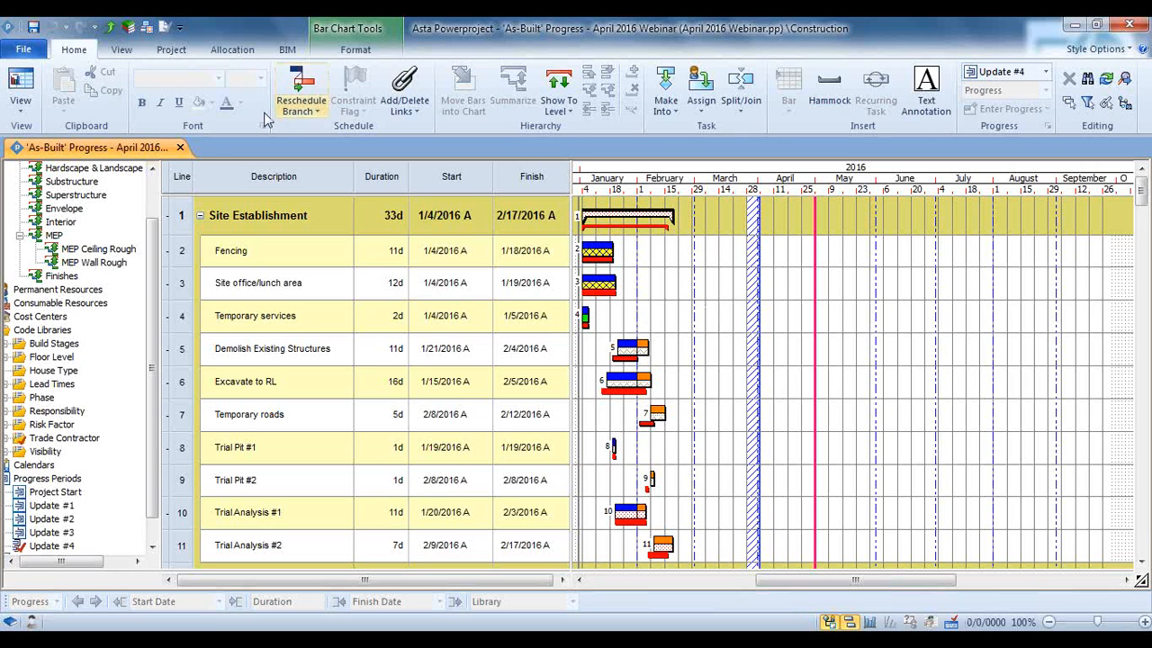
Apply the Contractor - Ask Each Time code filter with the MEP Co trade contractor selected
click(126, 54)
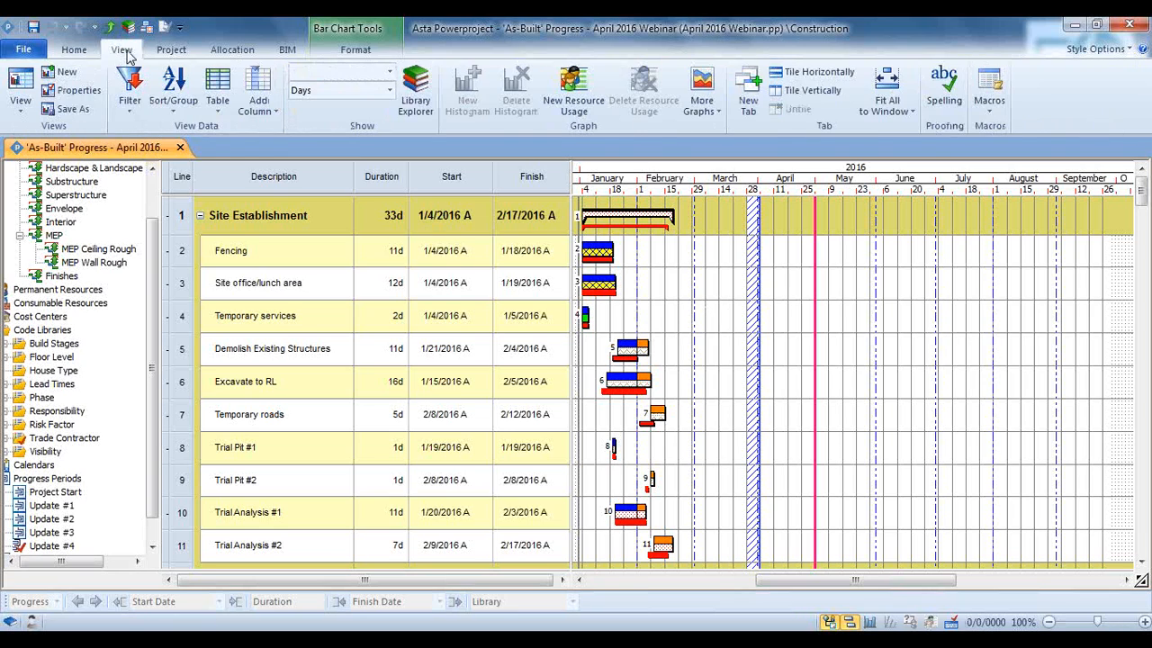
click(124, 108)
mouse_move(146, 213)
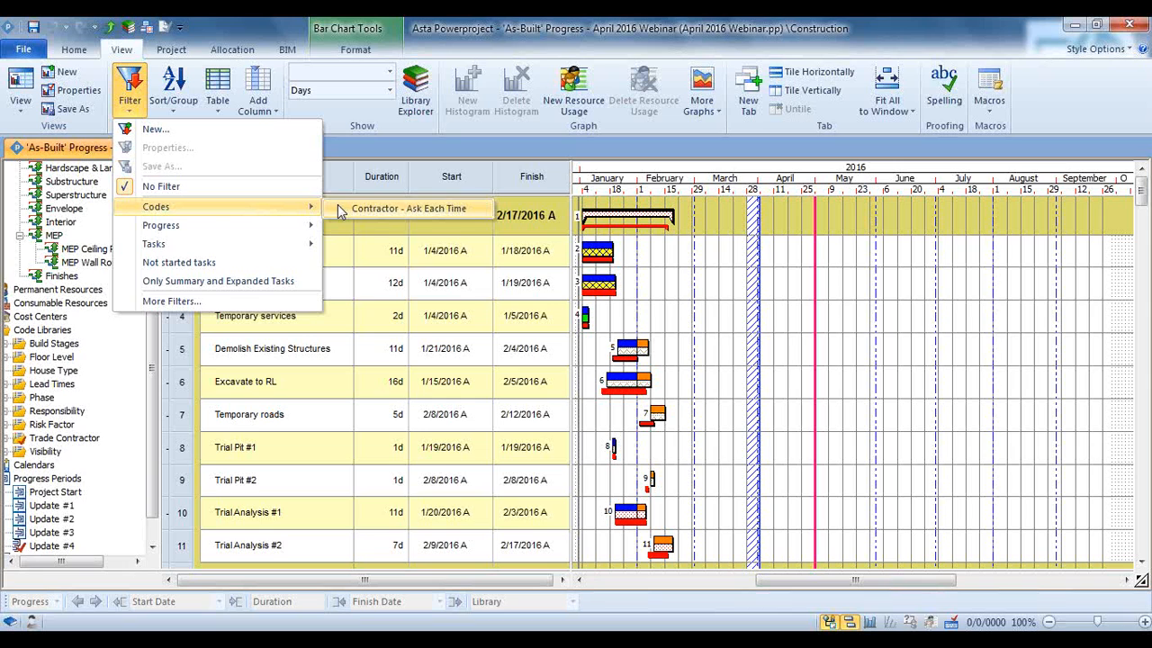
click(405, 209)
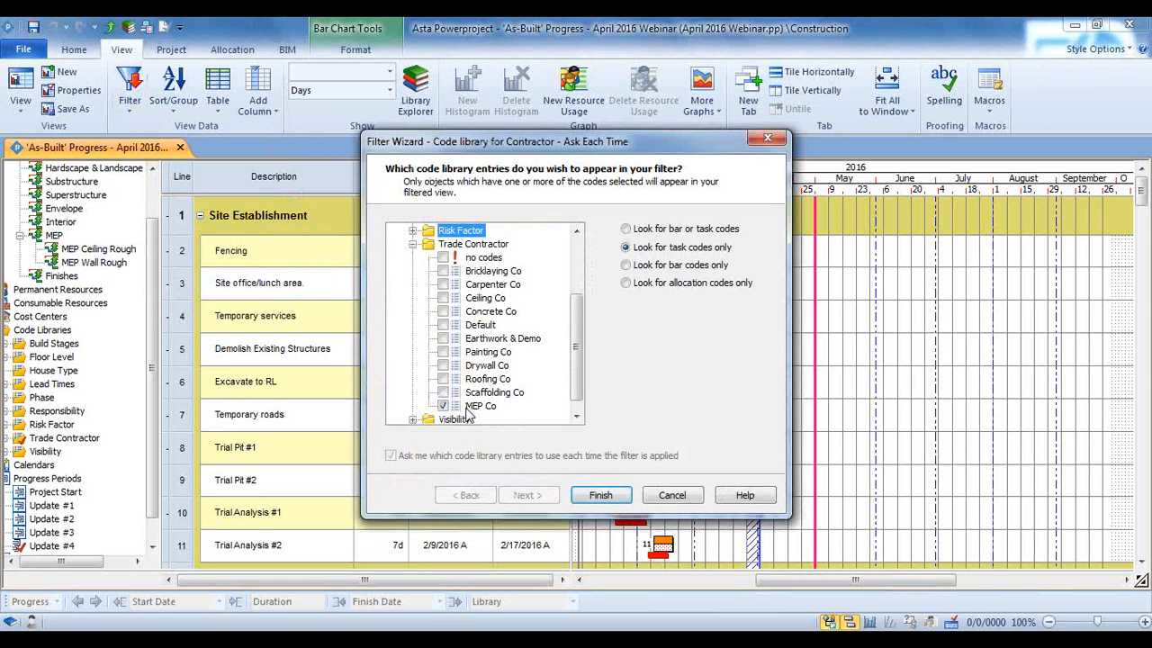
click(605, 497)
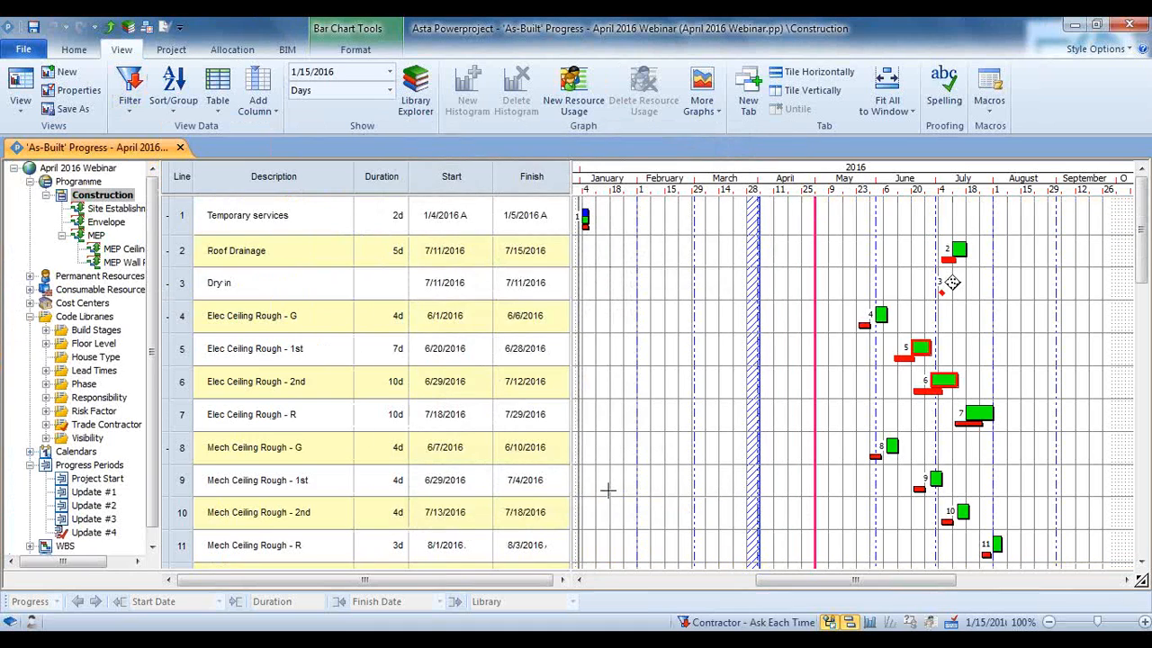
Reapply the Contractor - Ask Each Time filter with Bricklaying Co selected instead of MEP Co
click(129, 120)
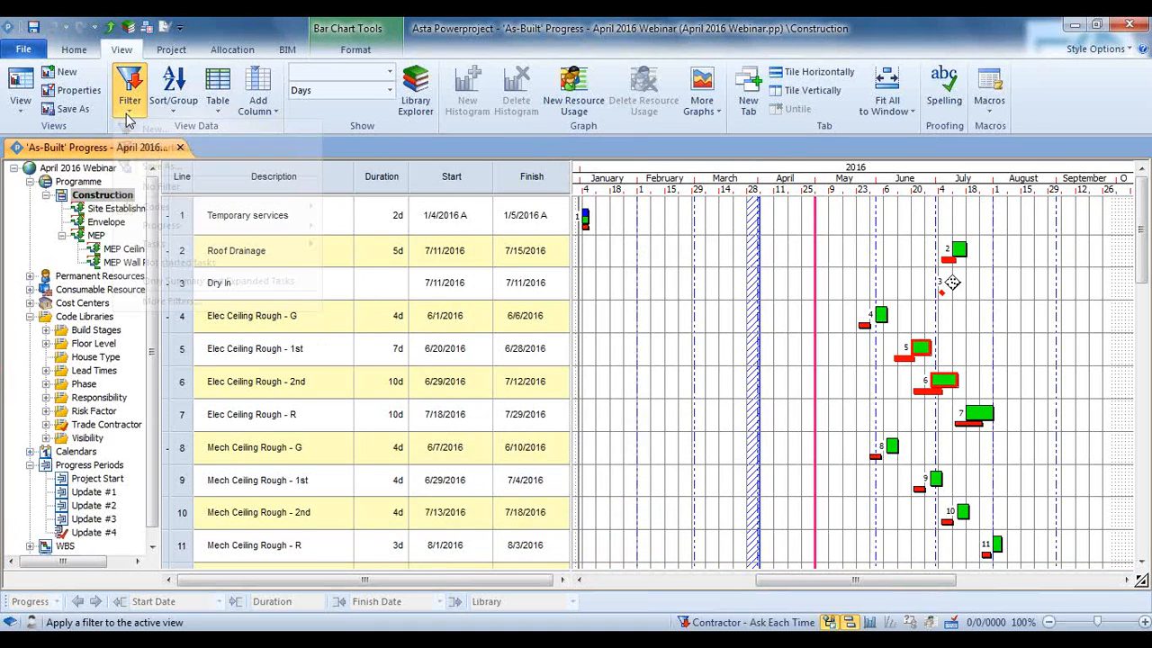
mouse_move(282, 216)
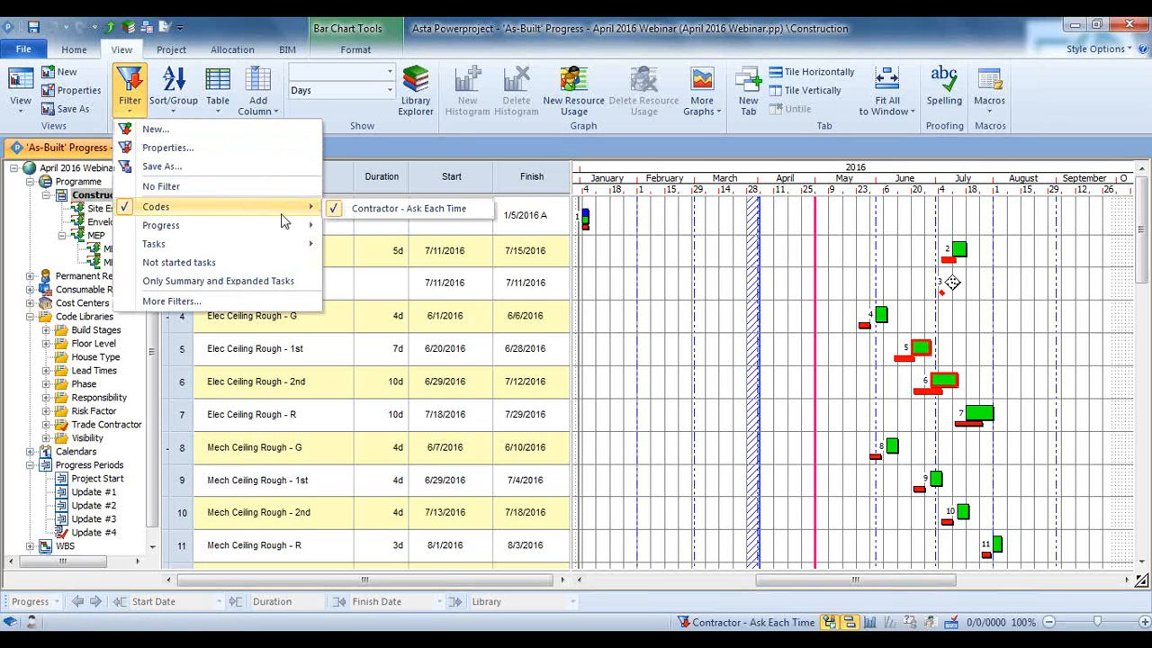
click(402, 208)
click(443, 406)
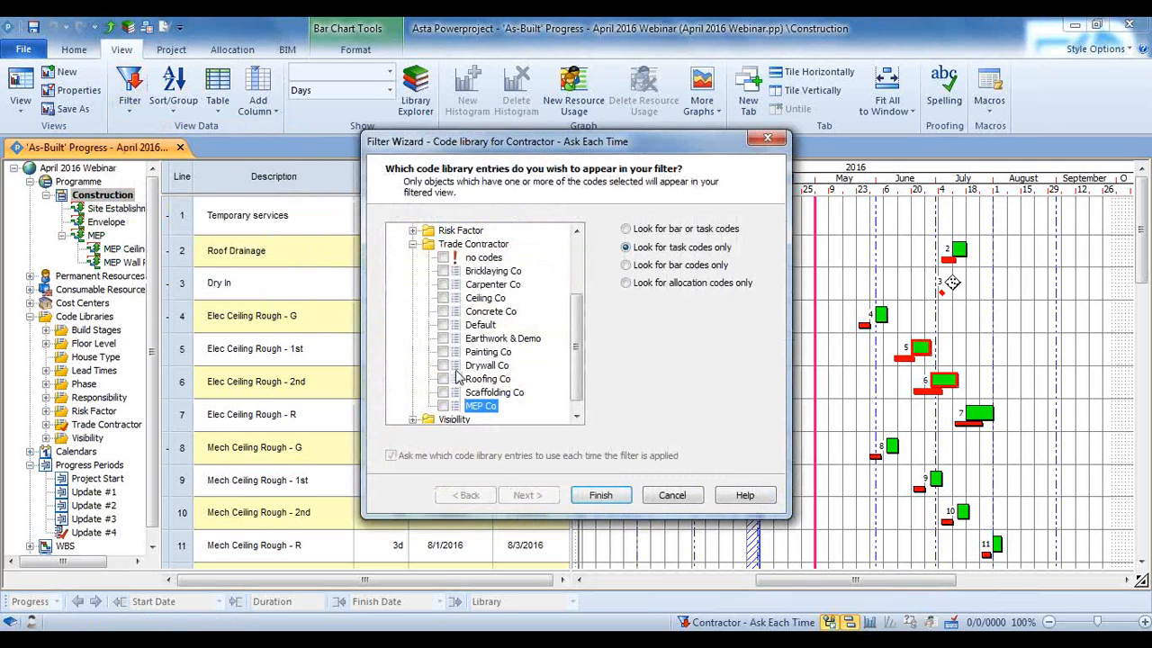
click(443, 271)
click(611, 501)
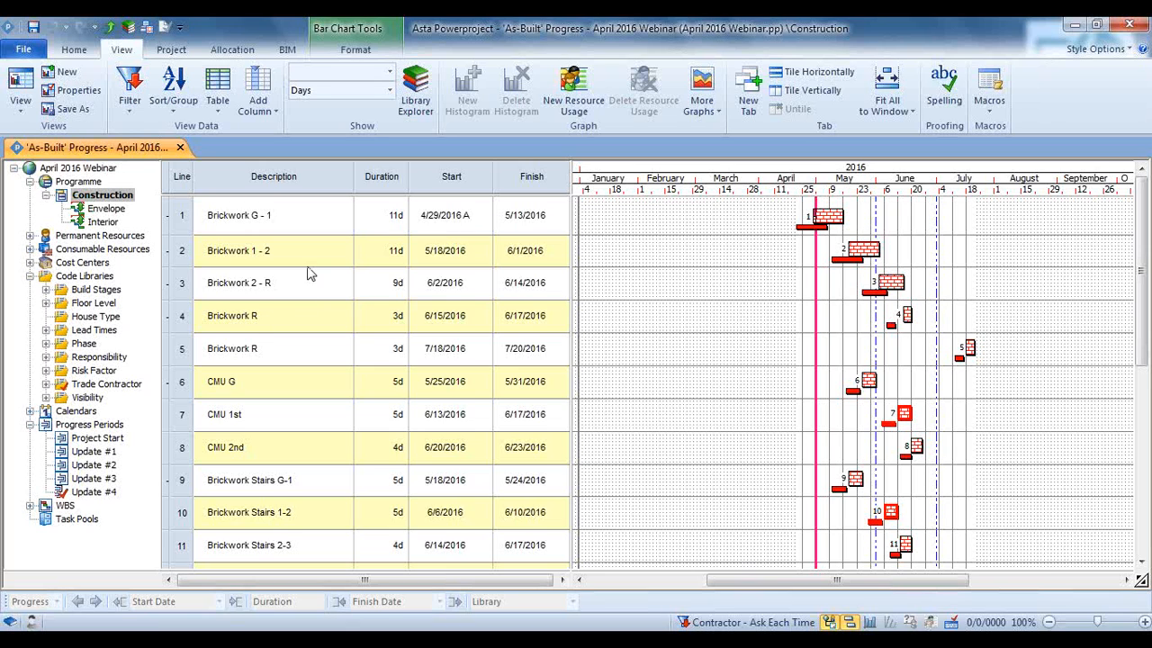
Clear the contractor filter and group the full schedule with the By Contractor & Start code sort
click(137, 108)
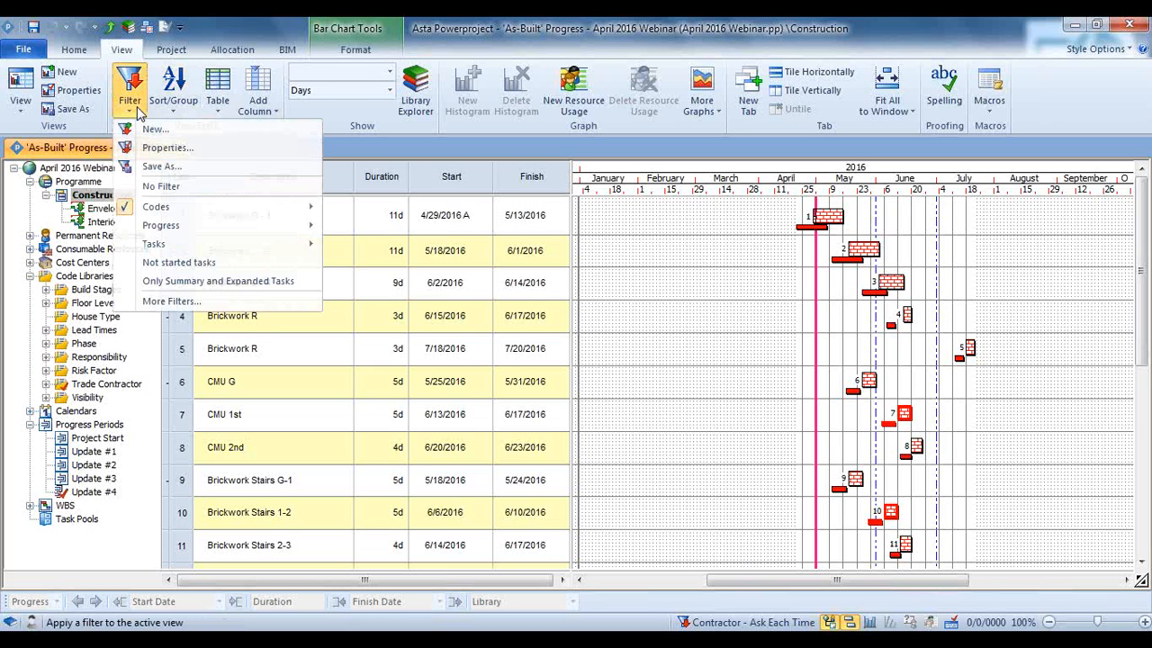
click(160, 185)
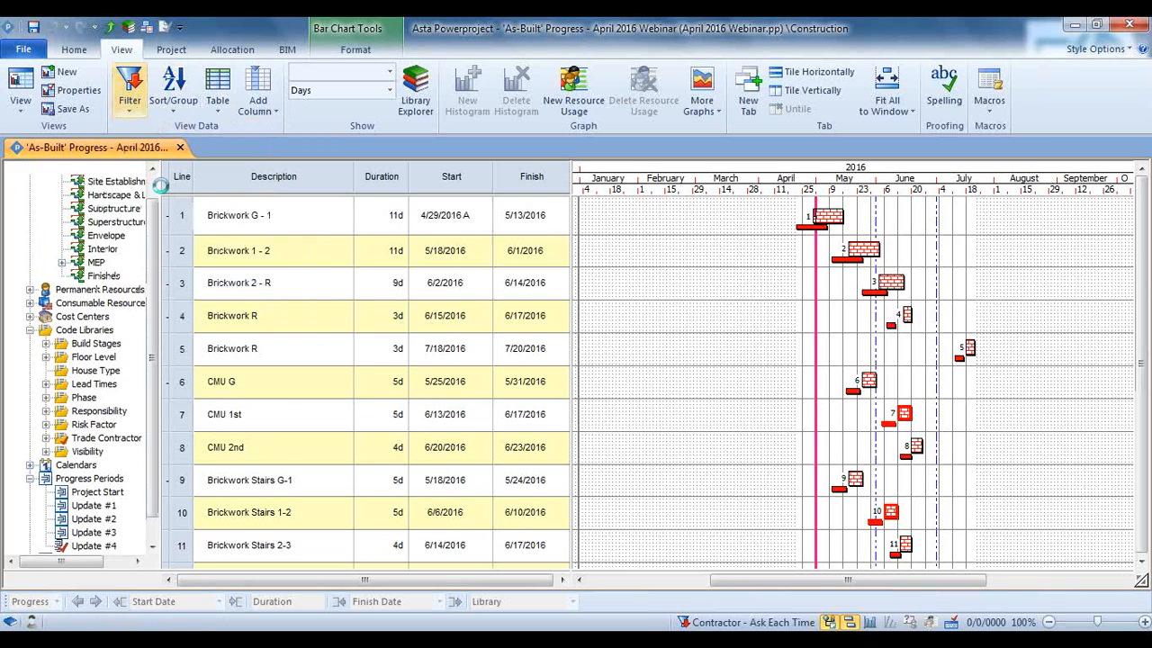
click(171, 101)
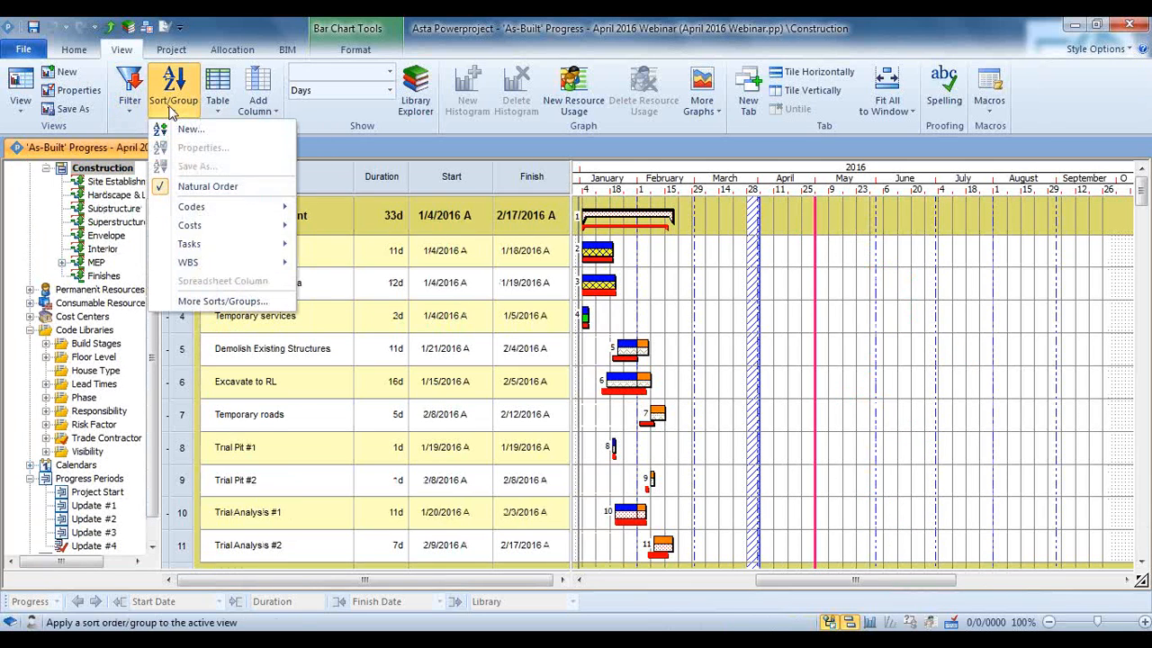
mouse_move(201, 208)
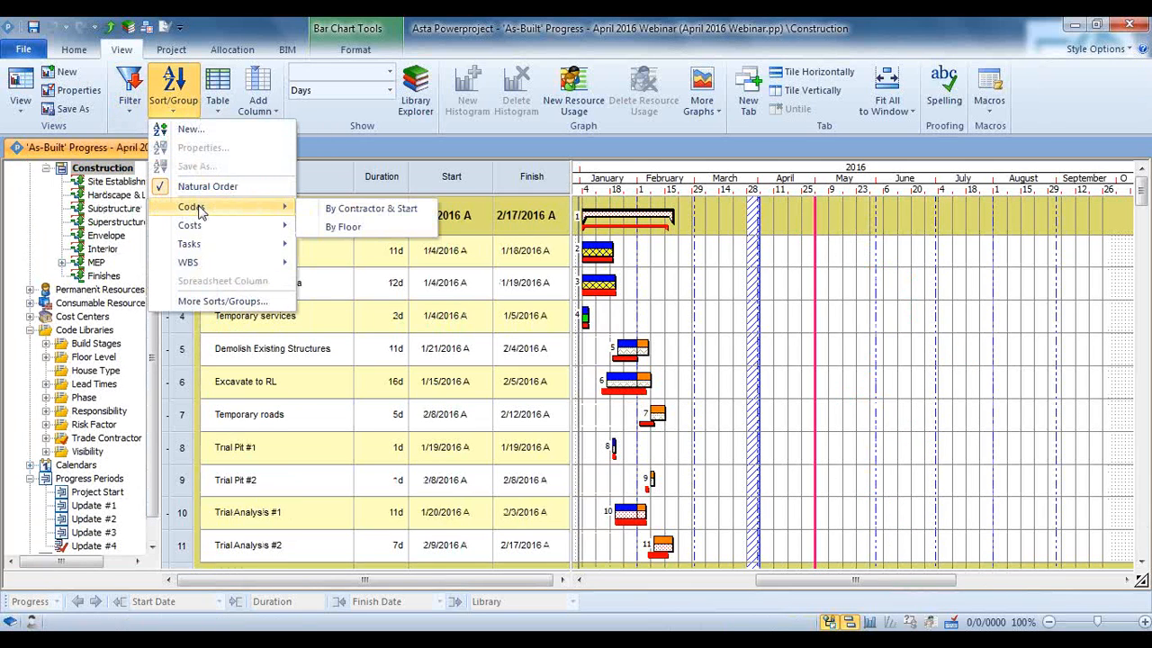
click(357, 212)
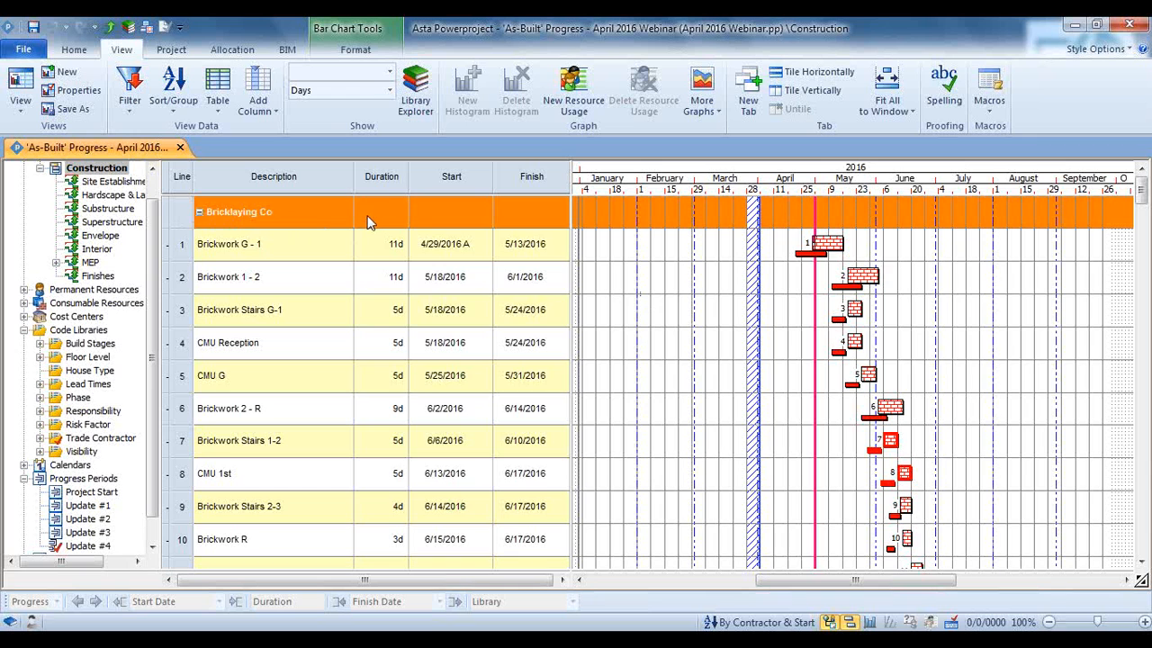
Examine the contractor groups, checking the start-date order of the Bricklaying Co and Carpenter Co tasks
scroll(368, 225, down, 3)
scroll(367, 225, down, 4)
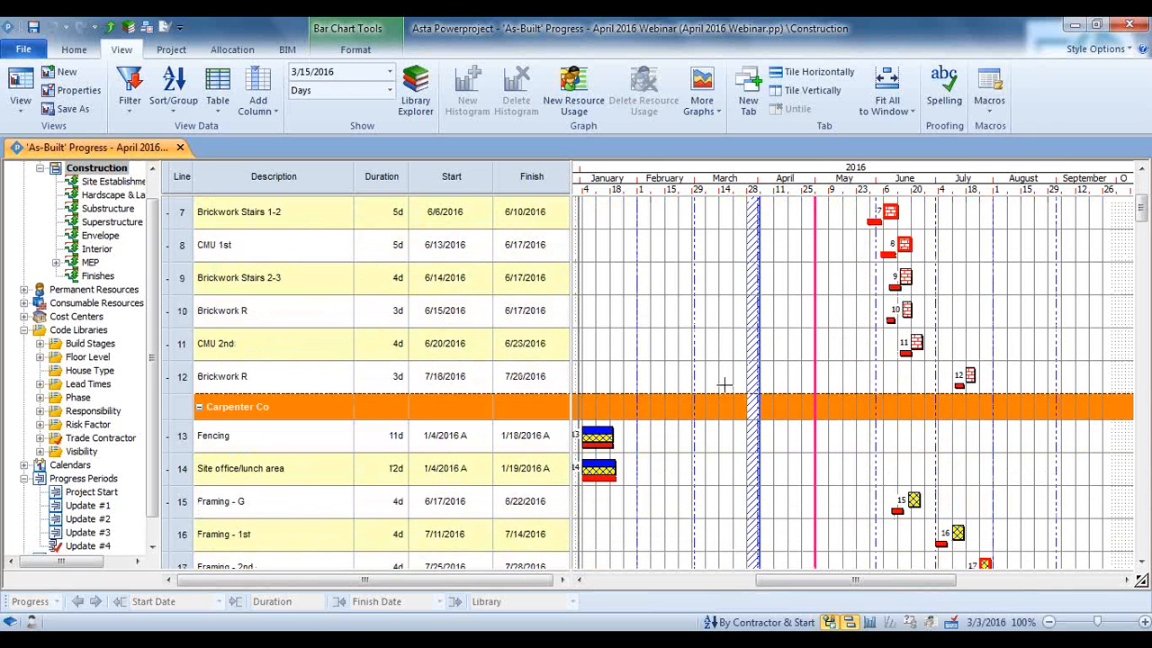
scroll(725, 378, up, 4)
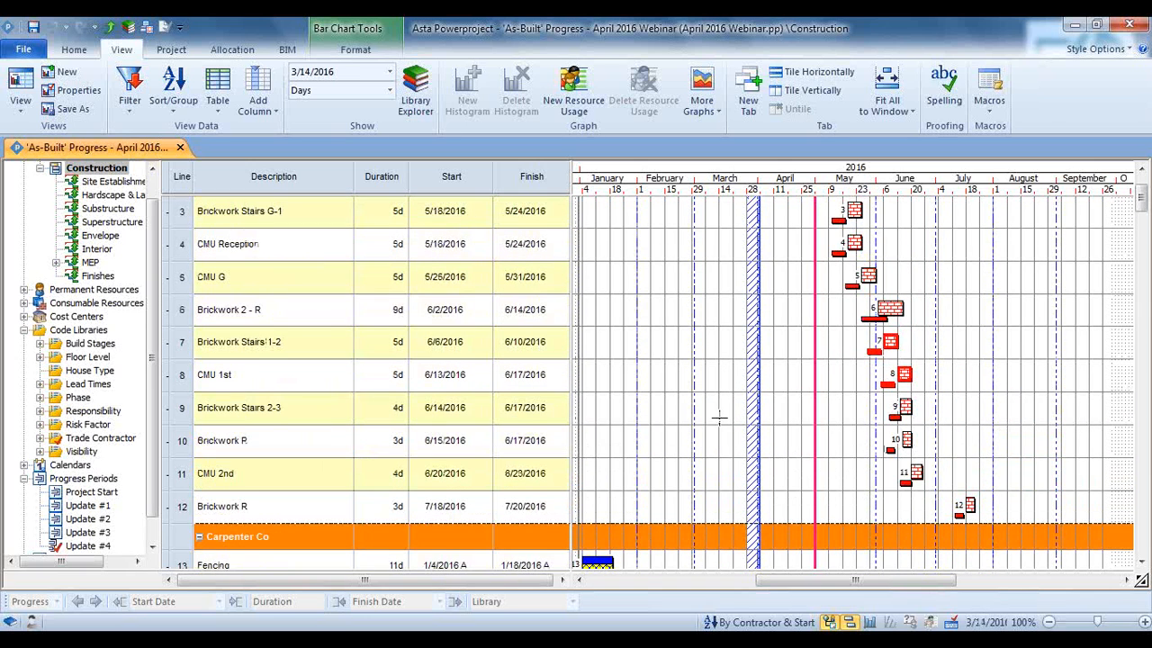
scroll(719, 418, up, 3)
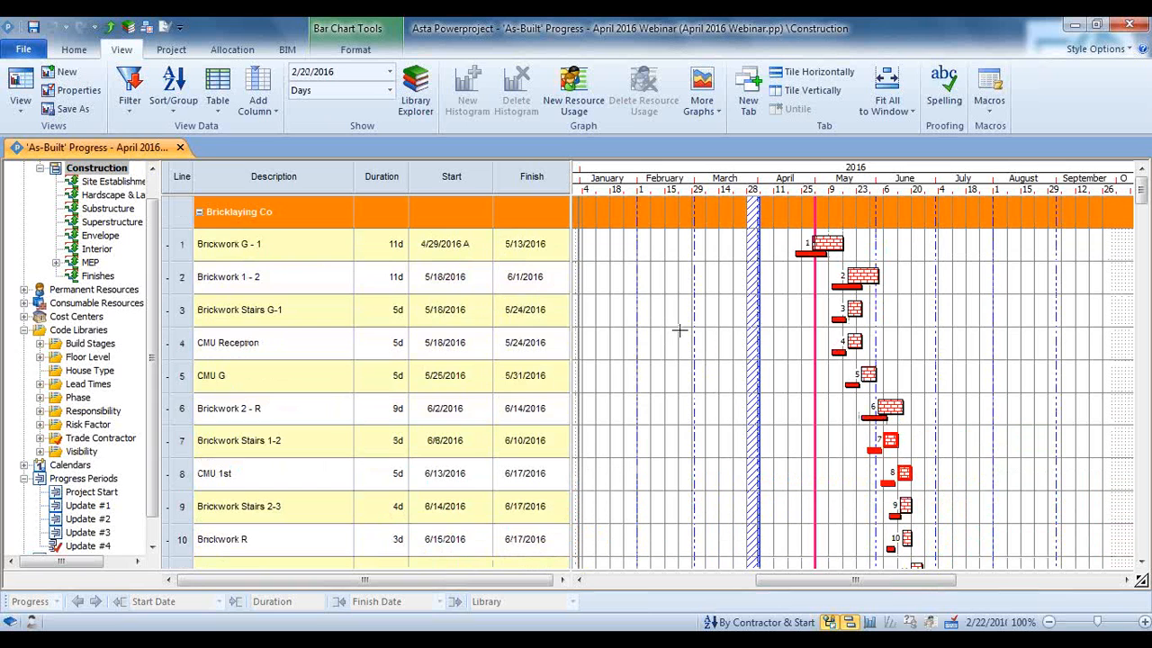
scroll(679, 331, down, 6)
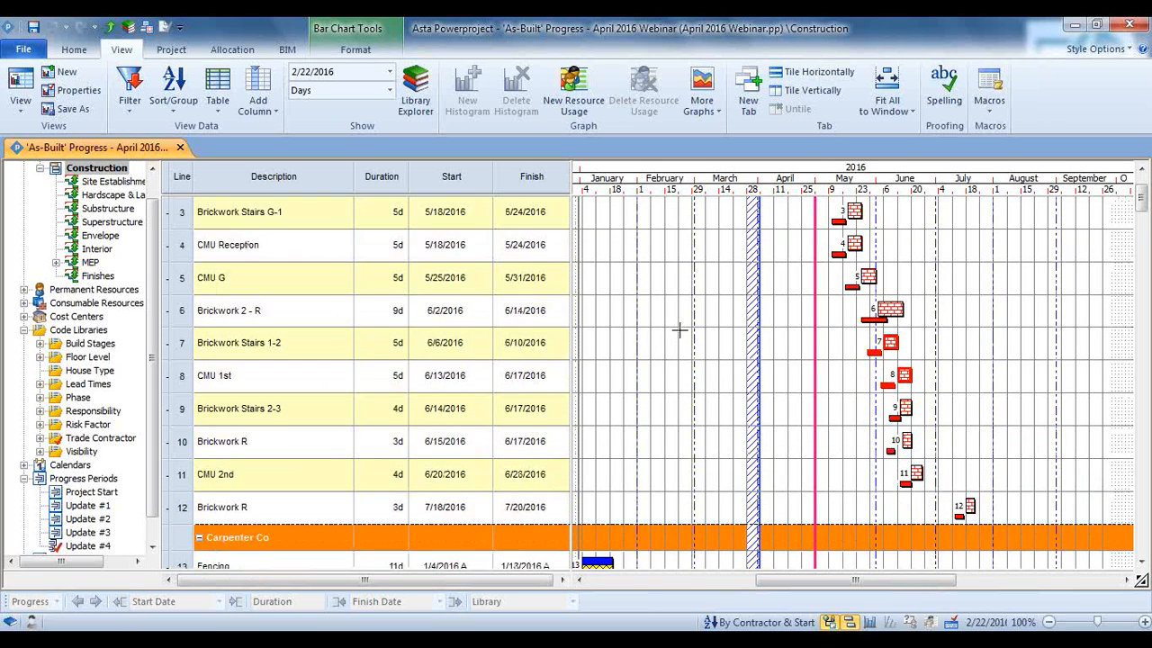
scroll(679, 331, down, 3)
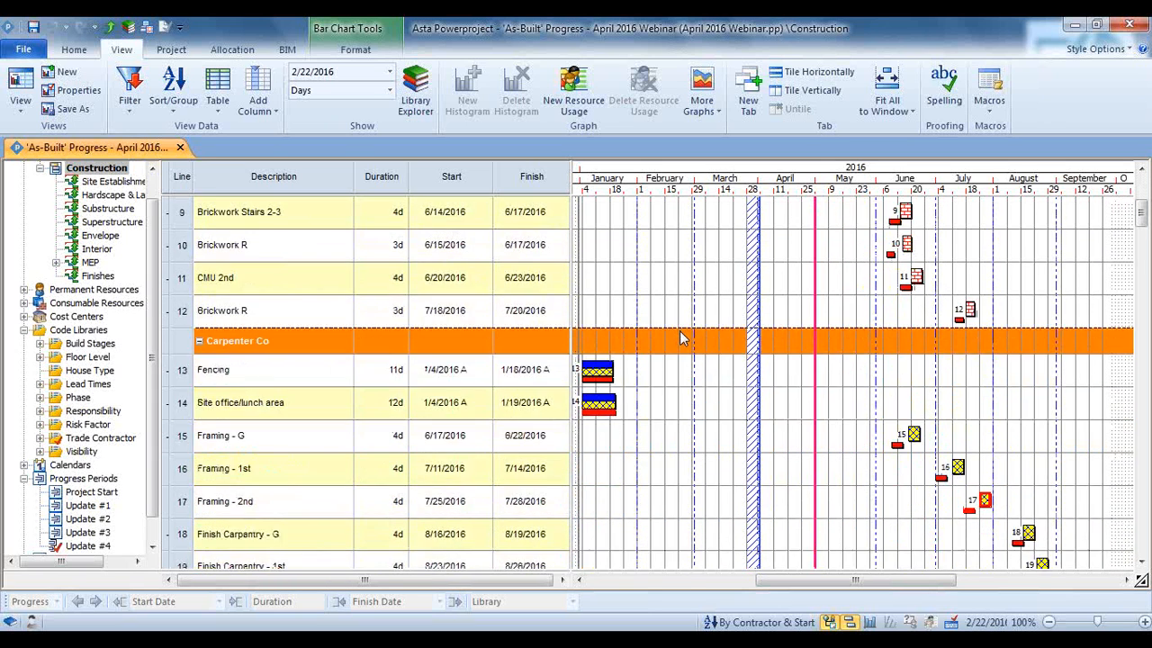
scroll(680, 331, up, 7)
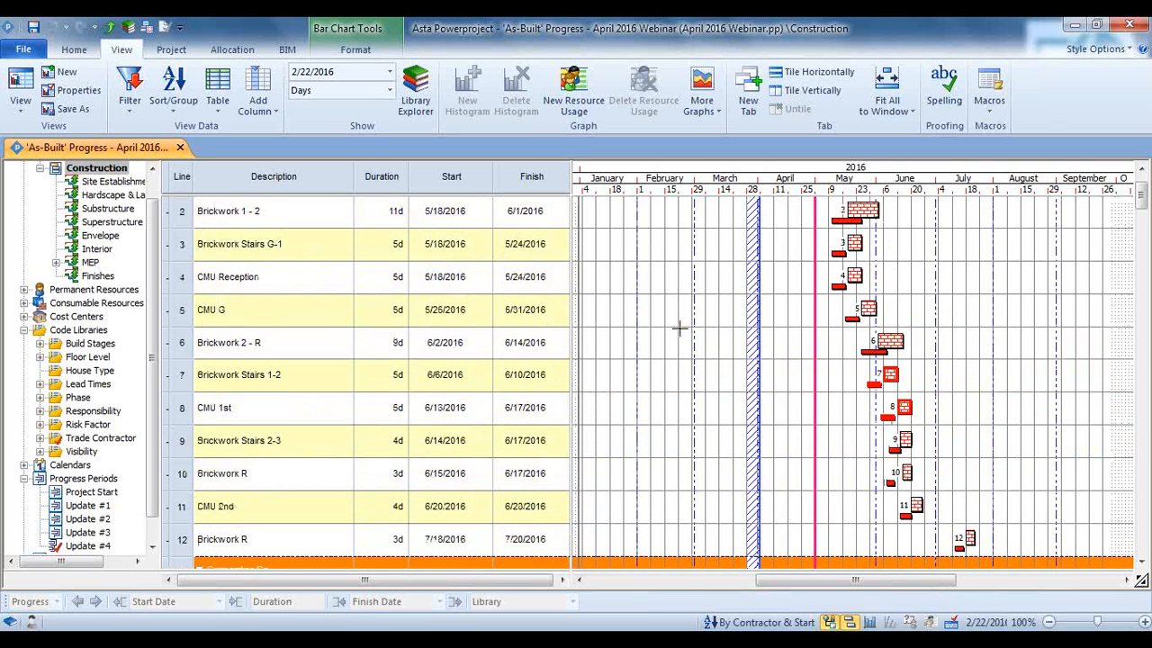
scroll(679, 329, up, 2)
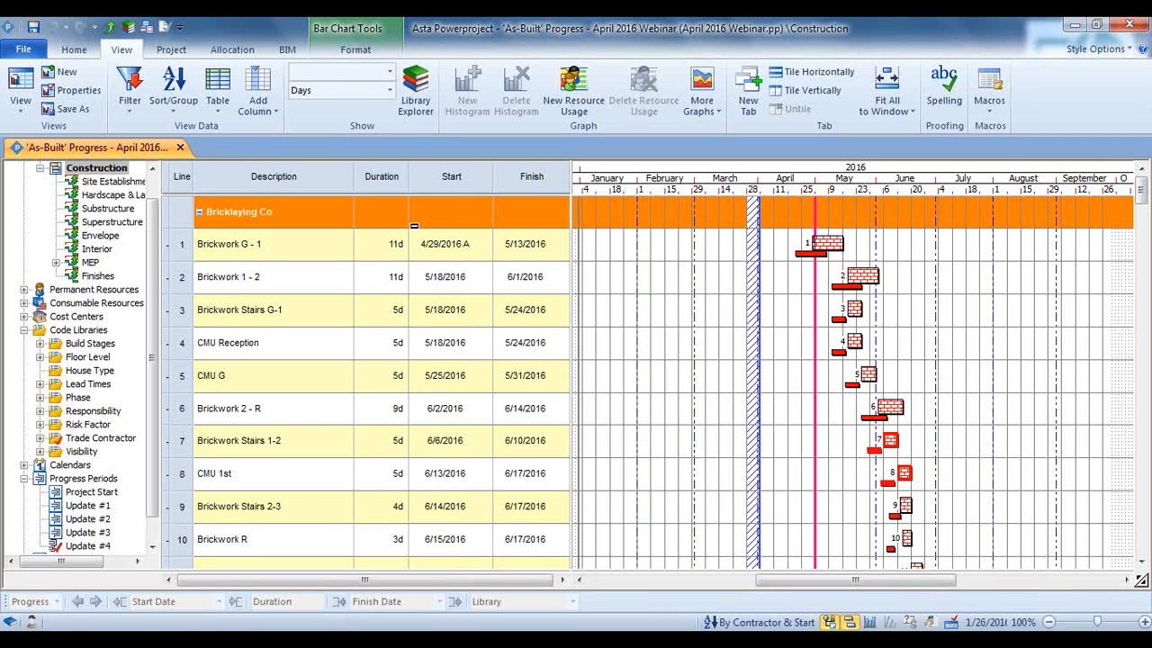
Return the schedule to Natural Order, apply the 3 Week Look Ahead task filter and review the filtered tasks
click(174, 90)
click(206, 189)
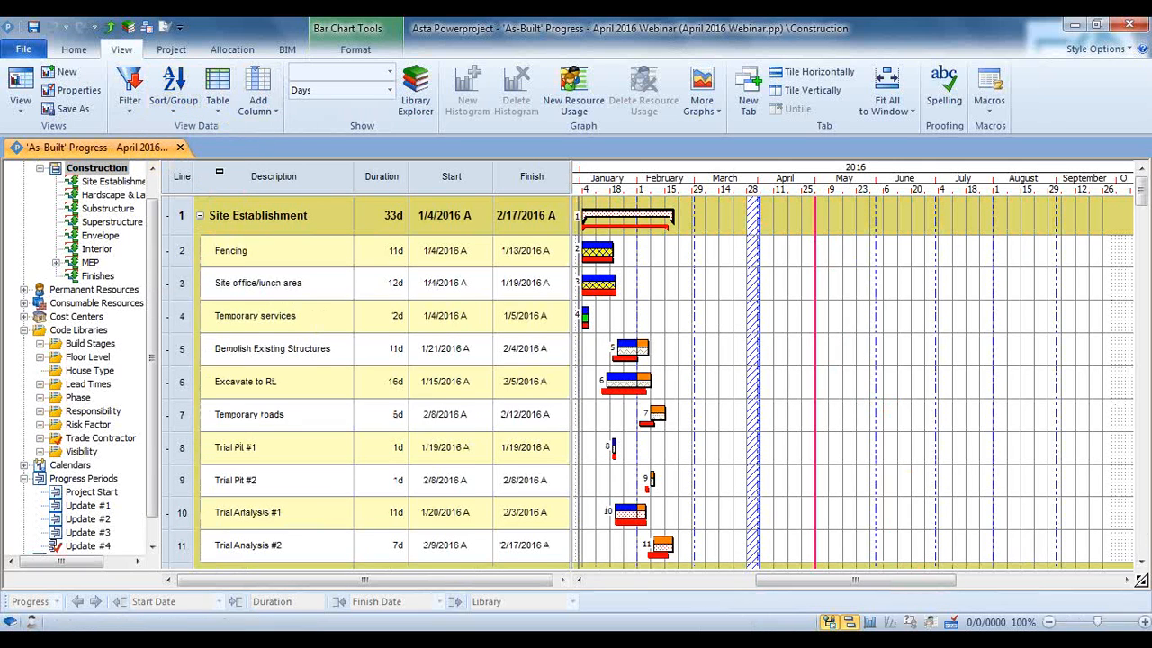
click(129, 112)
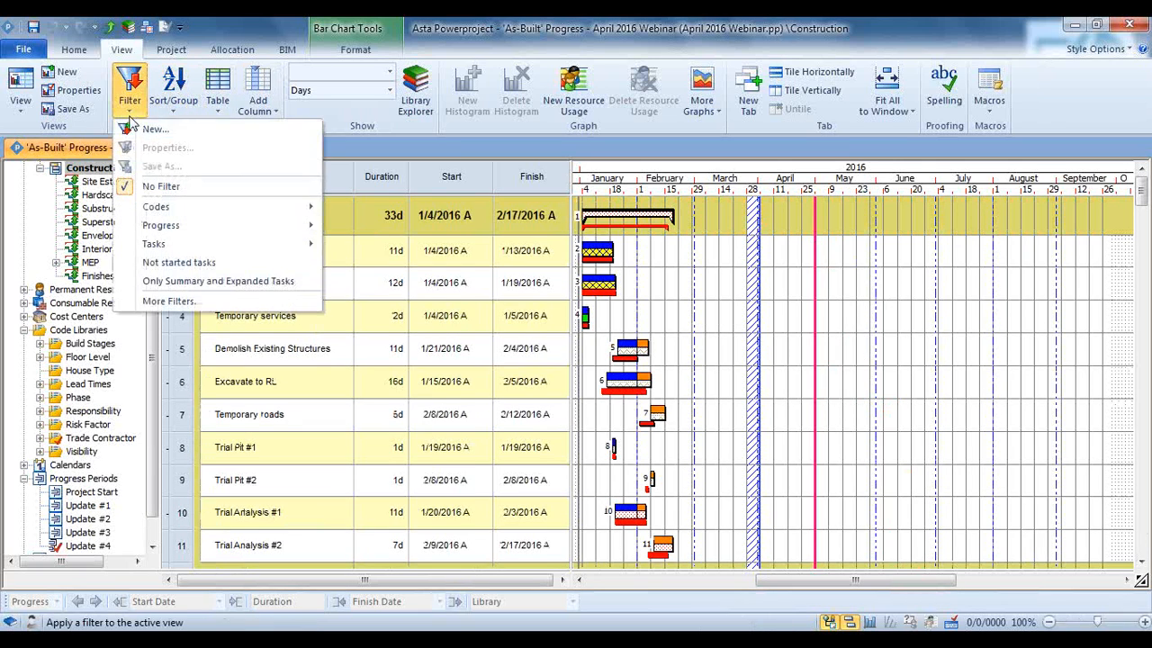
mouse_move(297, 226)
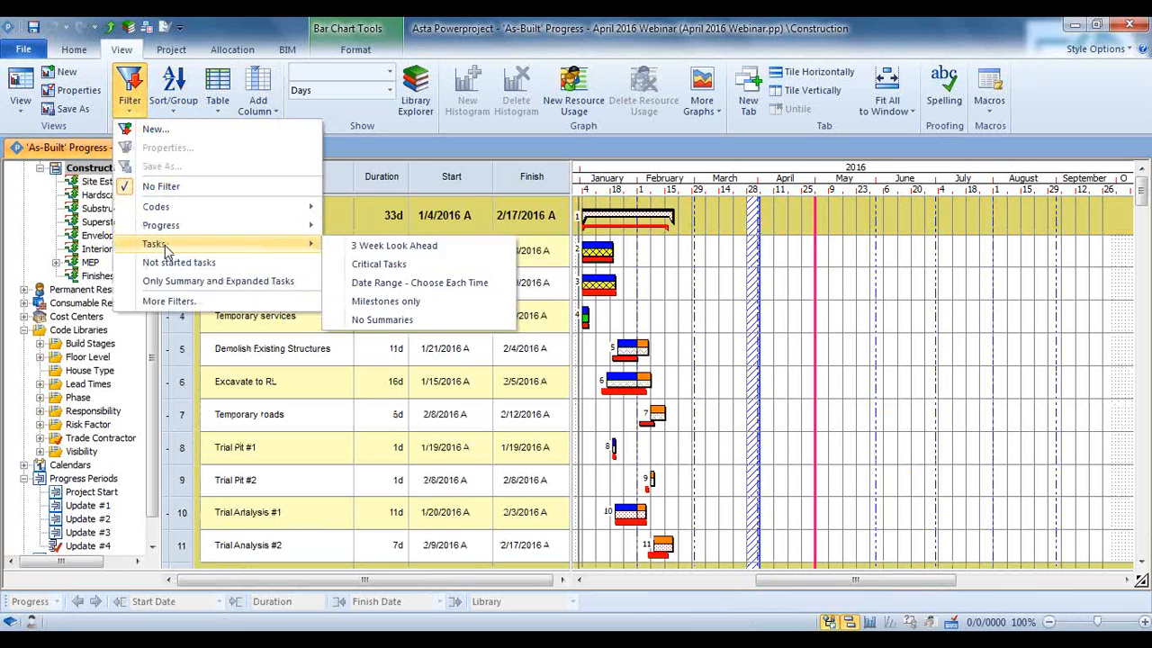
click(374, 247)
scroll(676, 322, down, 4)
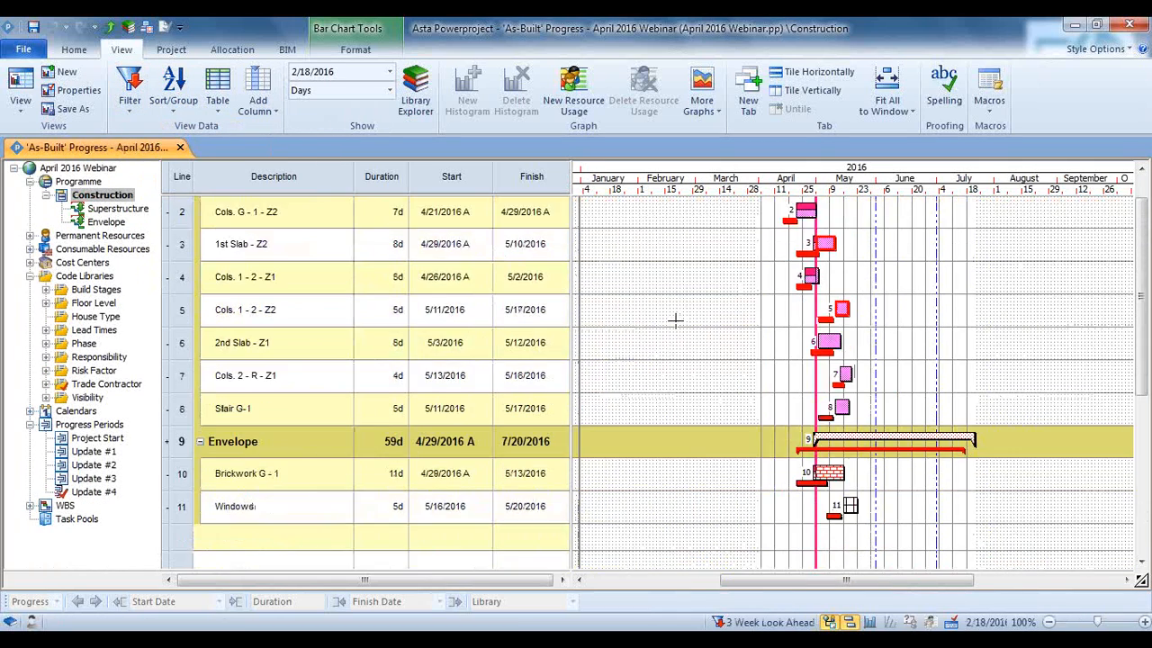
scroll(679, 322, up, 4)
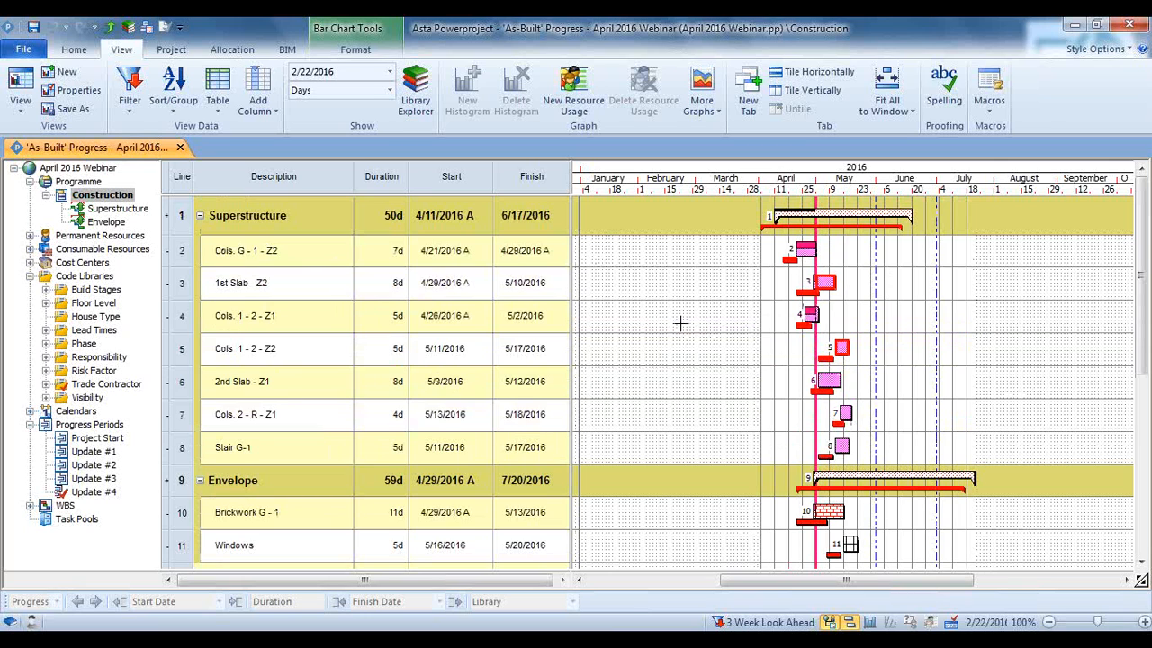
Review the variable start dates offered by the Date Range - Choose Each Time task filter without applying it, and reset the schedule to No Filter
click(135, 113)
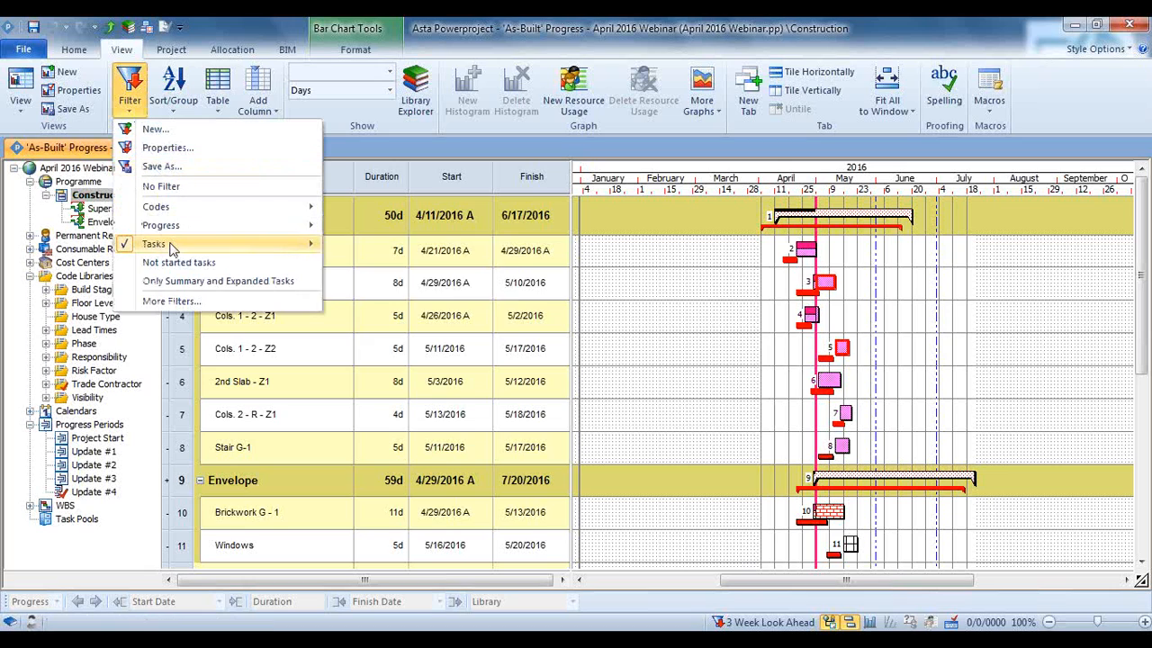
mouse_move(173, 248)
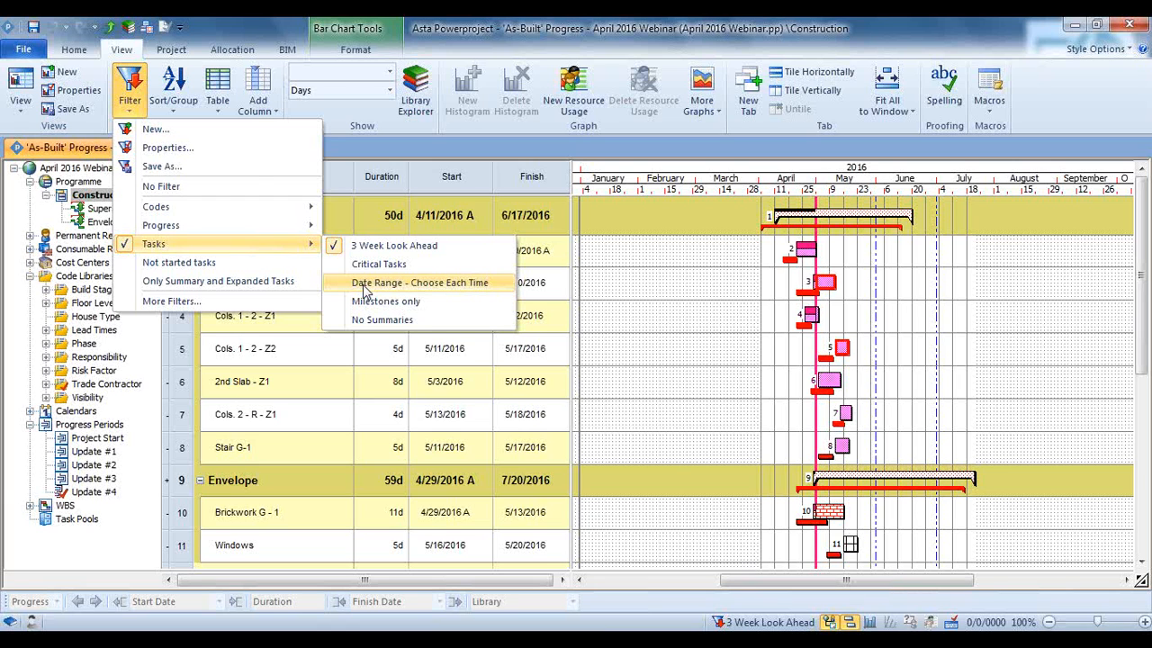
click(367, 285)
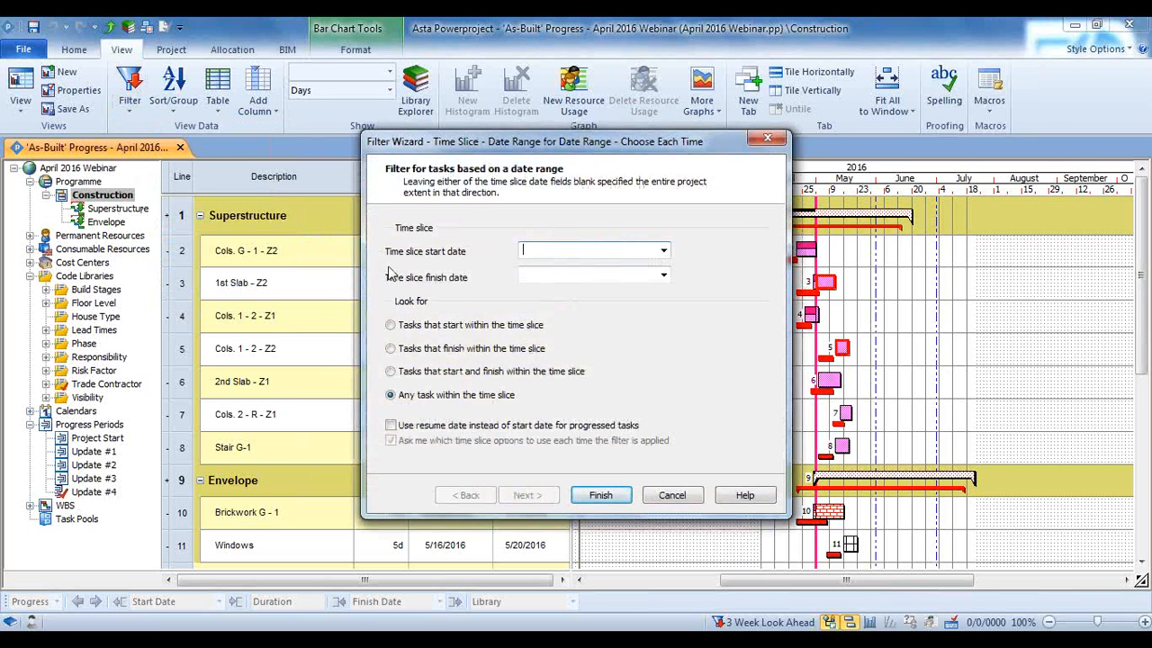
click(663, 251)
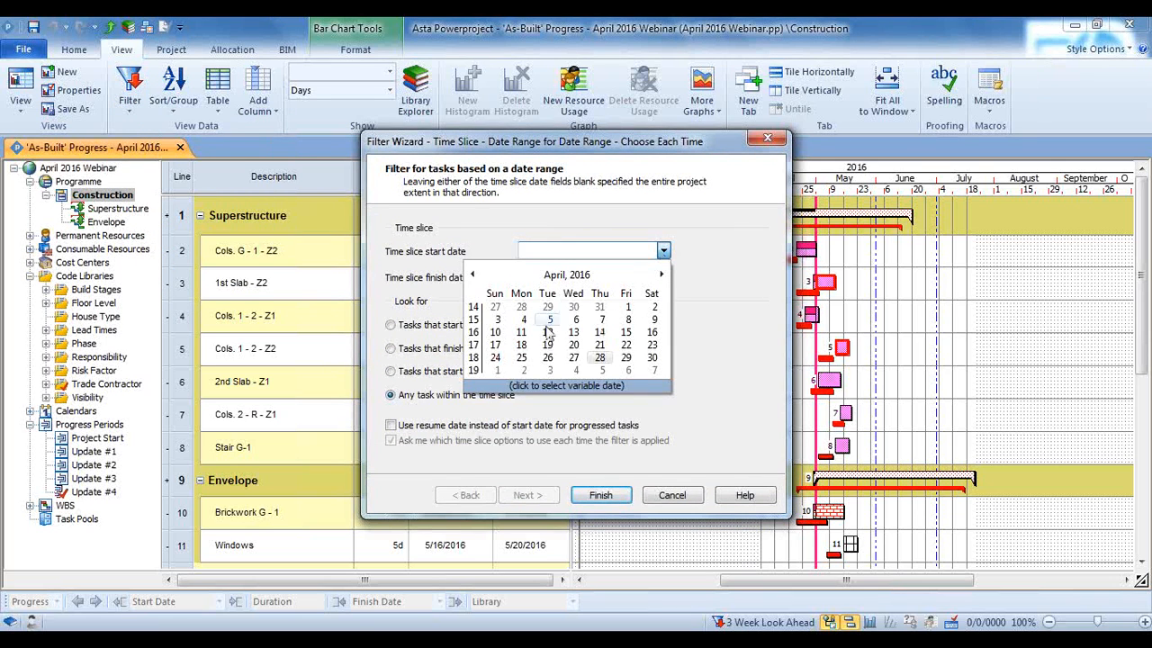
click(552, 386)
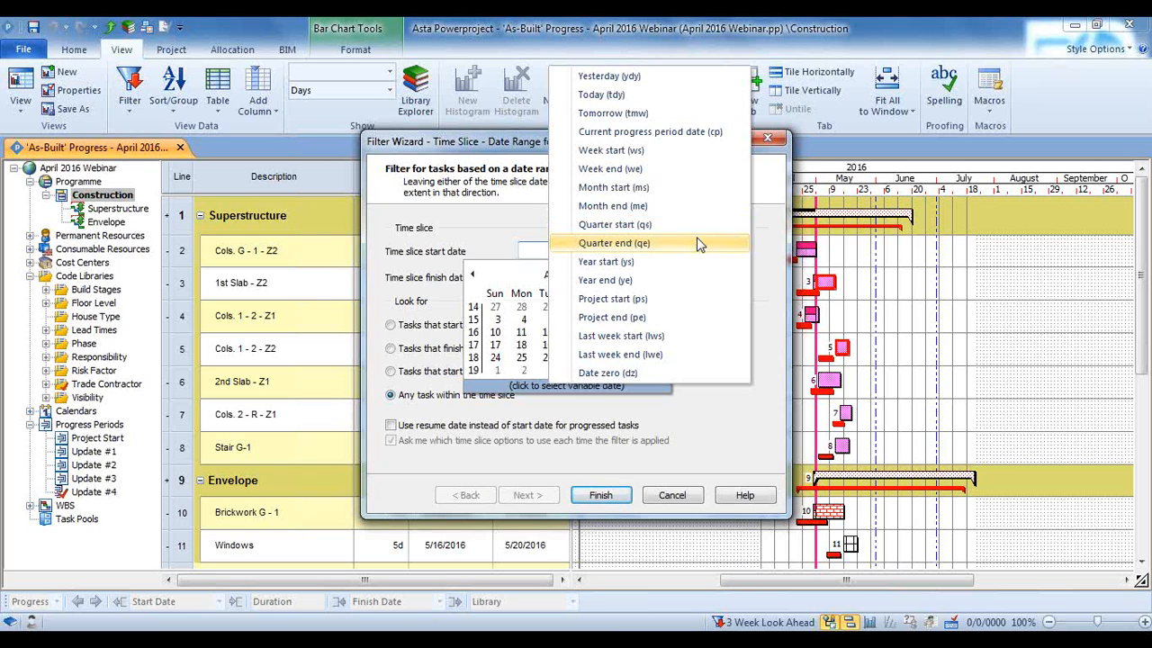
click(756, 444)
click(671, 492)
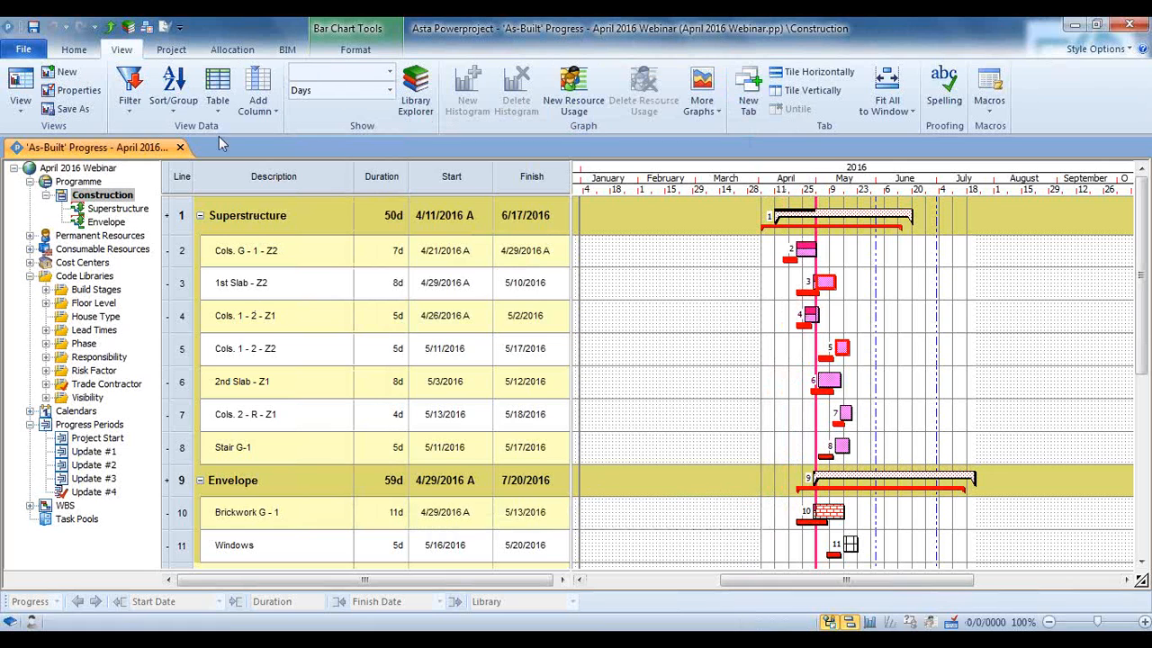
click(129, 95)
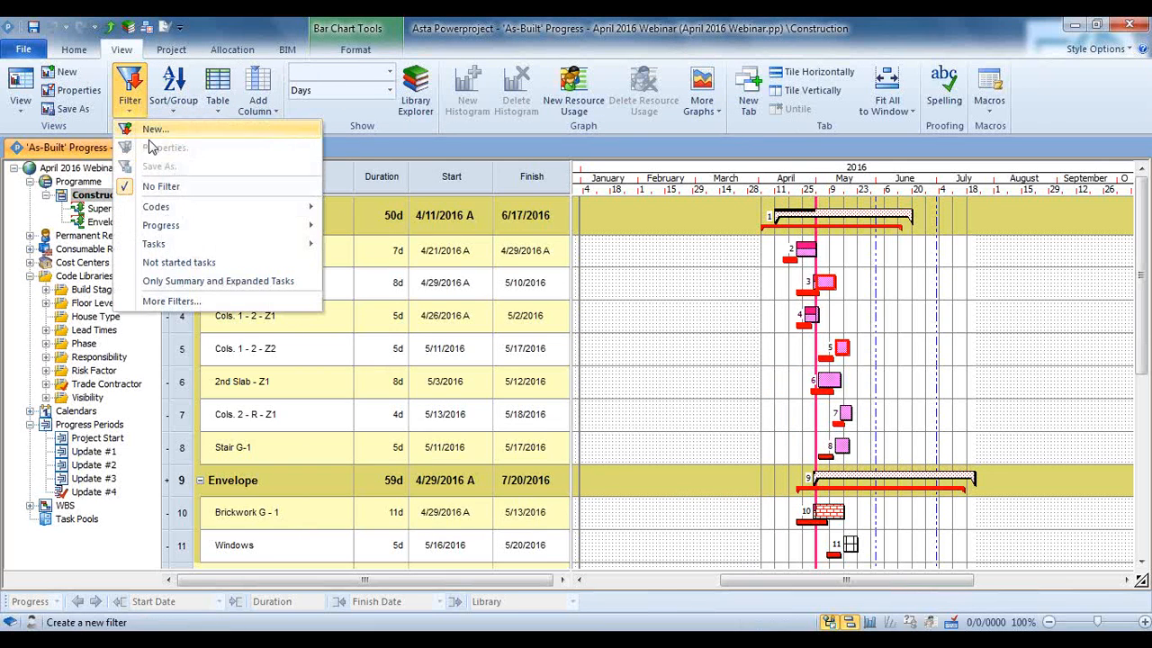
click(160, 186)
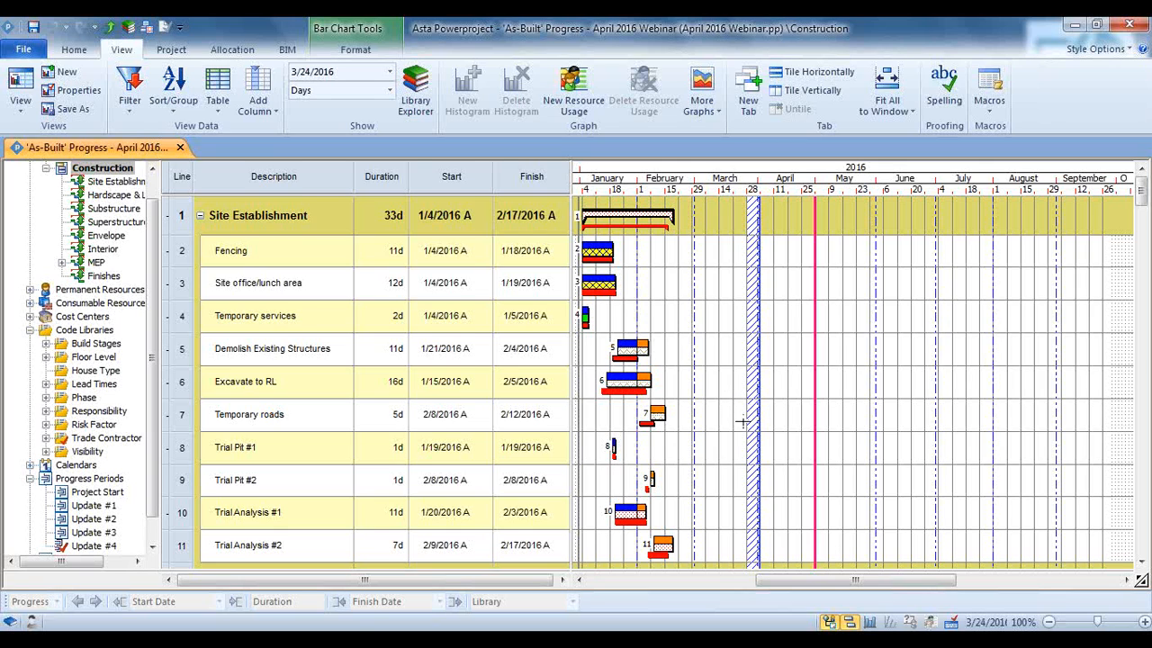
Display the Update #1 and Update #2 baselines alongside the Contract Baseline and compare them with the Site Establishment task bars
click(357, 51)
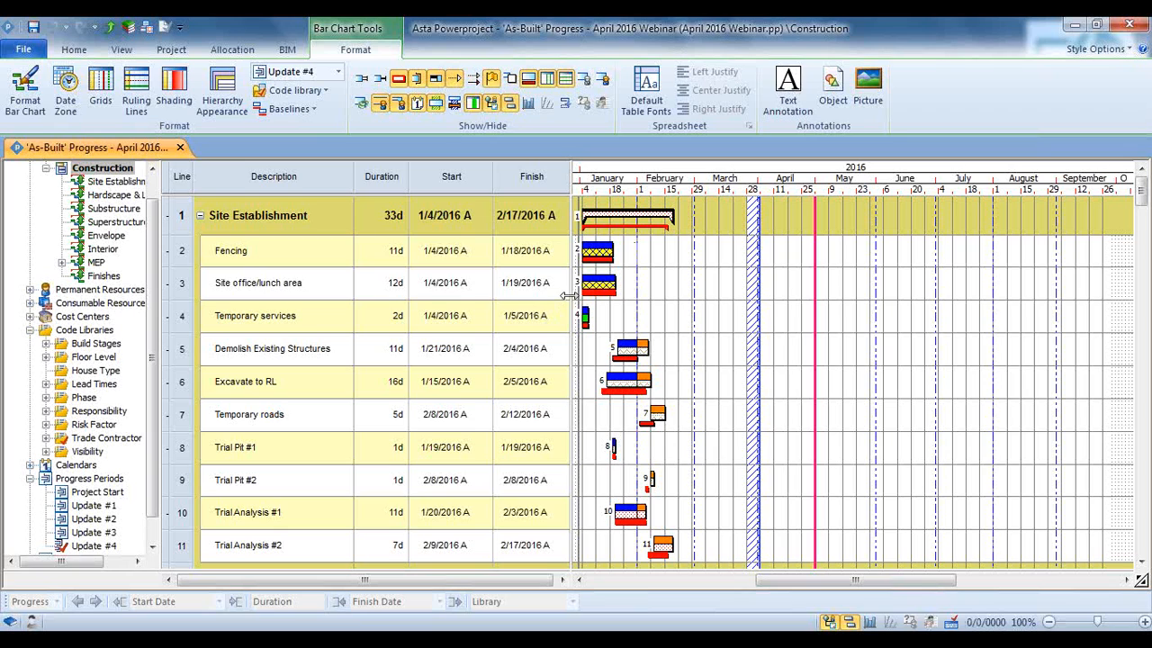
scroll(152, 450, down, 1)
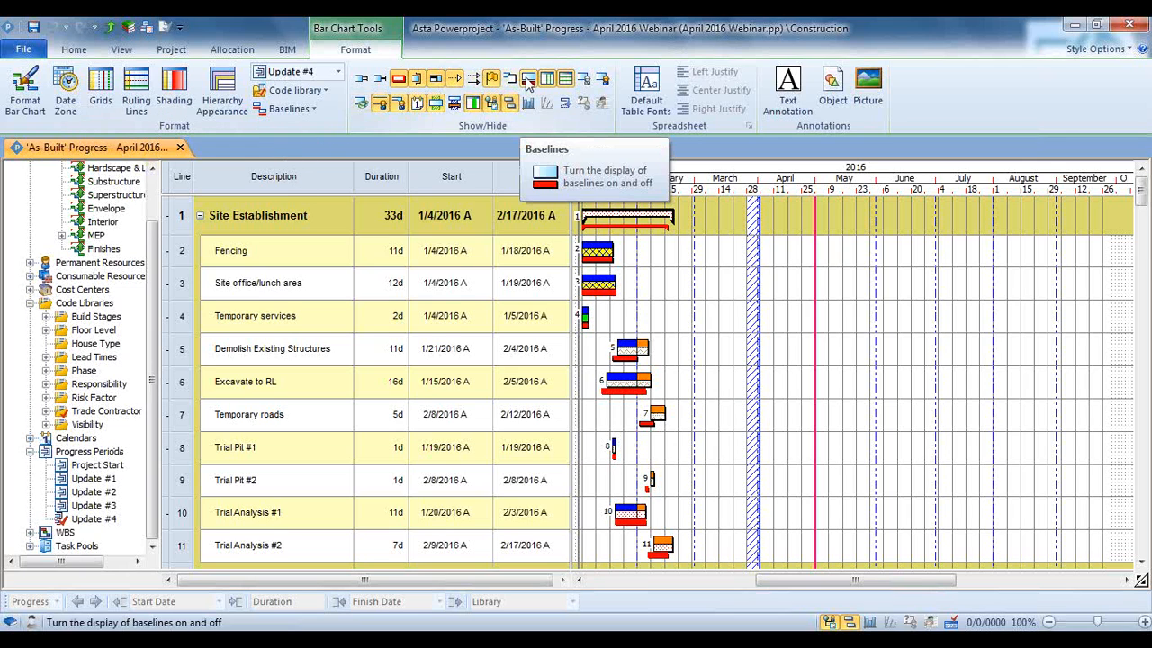
key(ctrl)
key(ctrl)
click(309, 115)
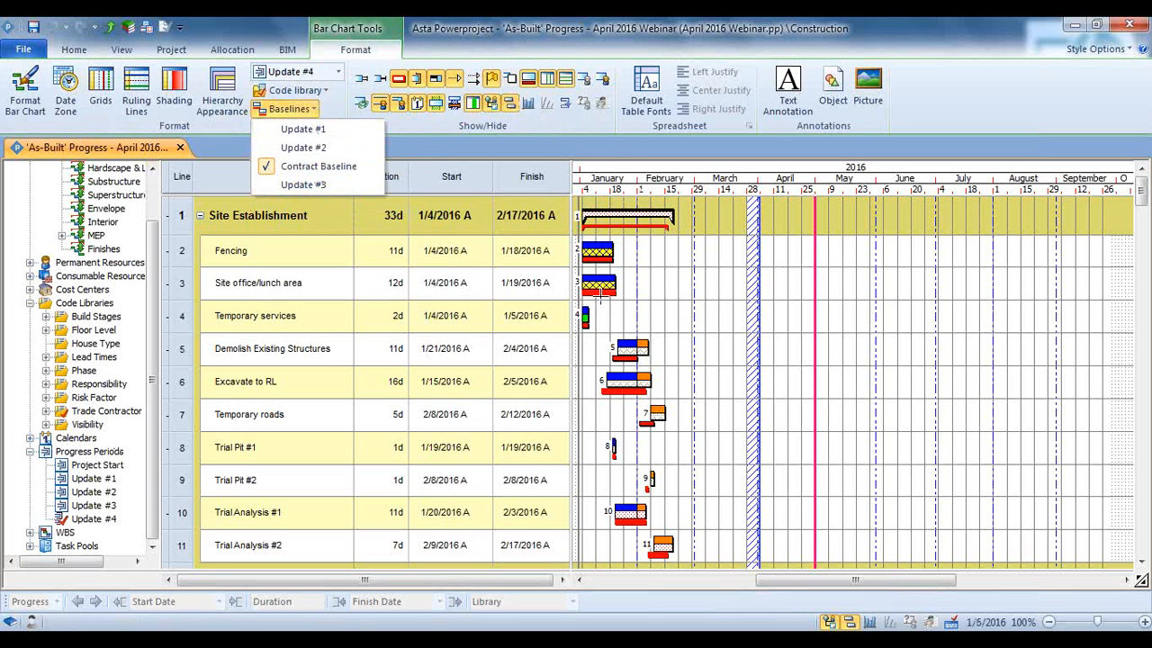
click(332, 132)
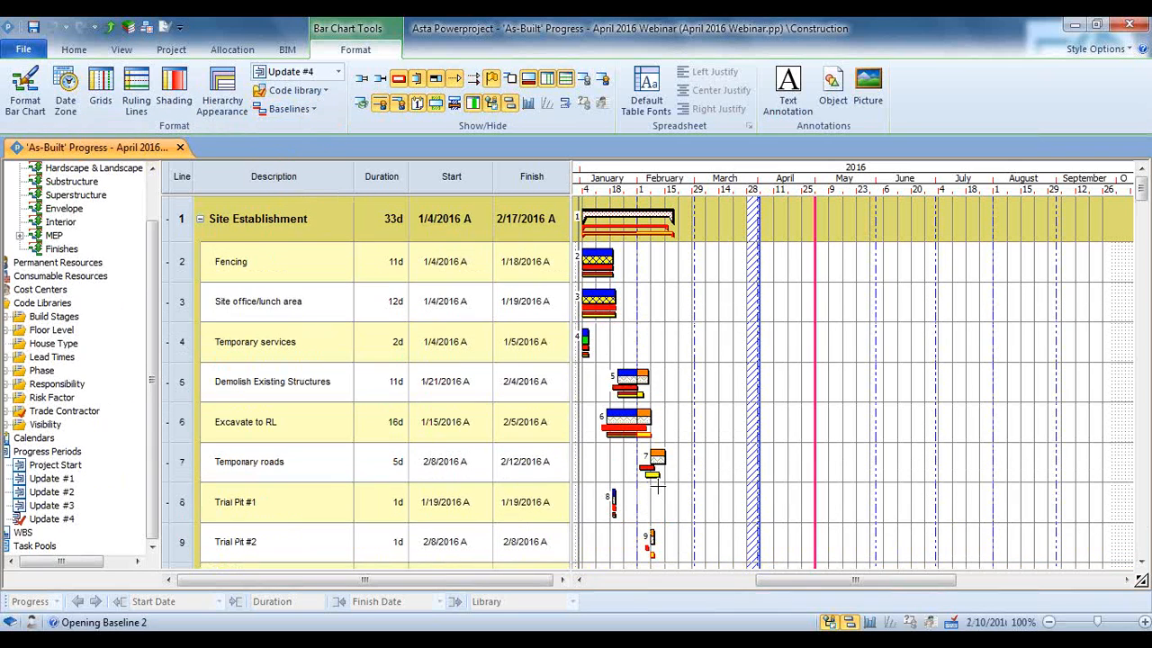
click(310, 109)
click(312, 147)
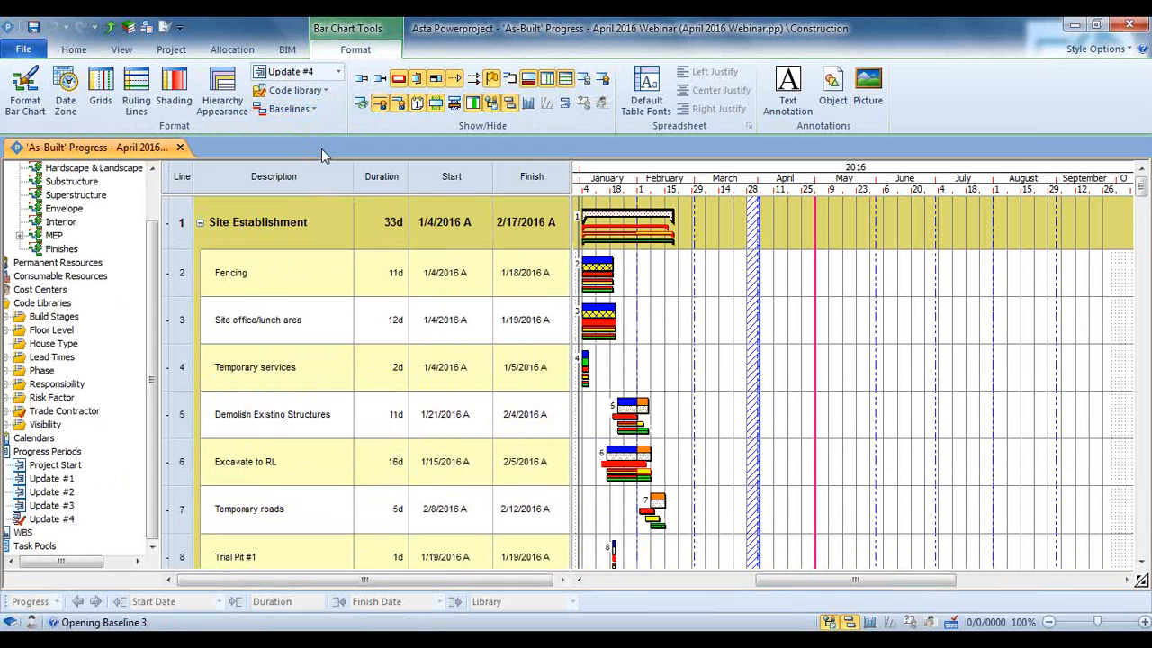
scroll(748, 403, down, 5)
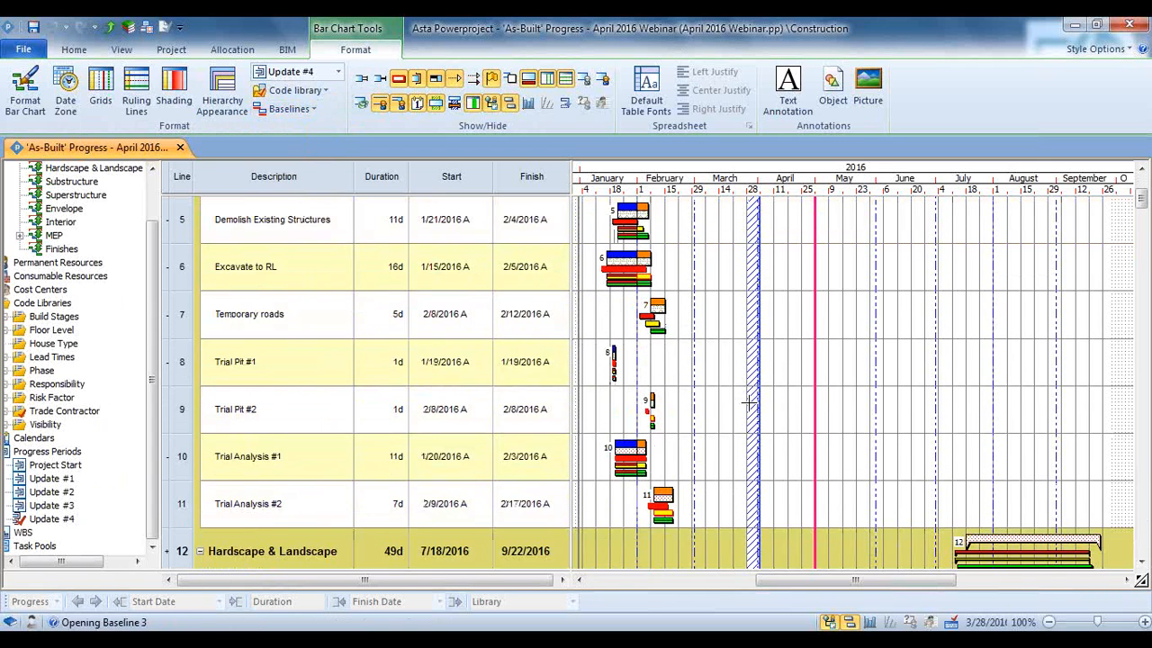
click(287, 49)
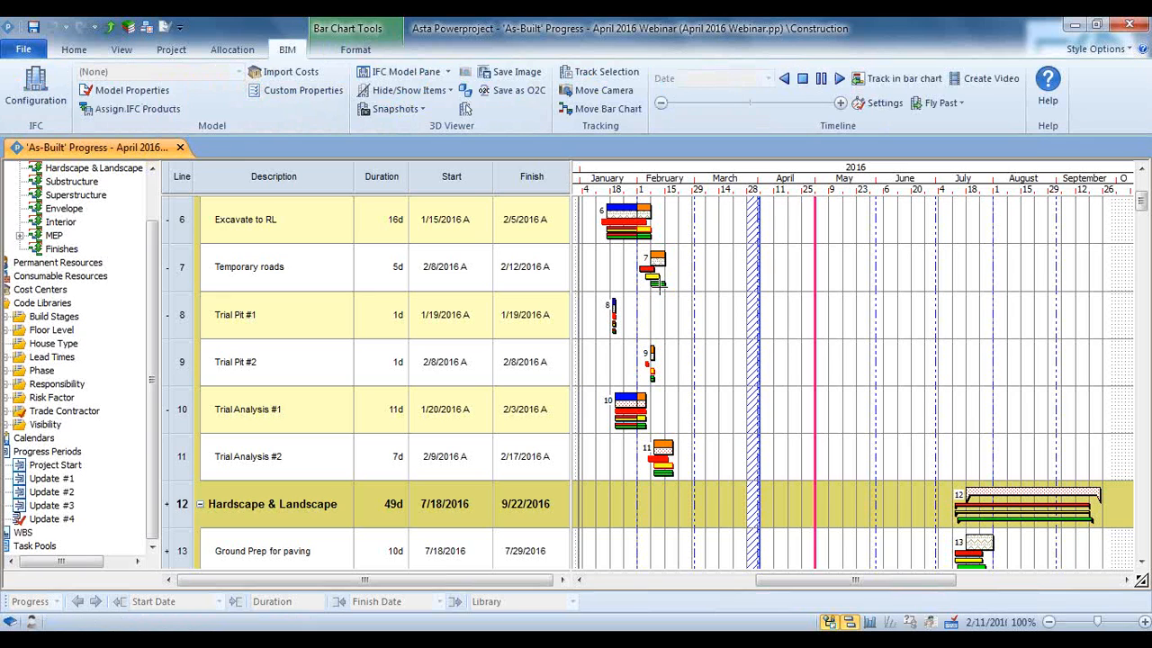
click(660, 283)
click(673, 300)
Hide the Update #1 and Update #2 baselines in the 'As-Built' Progress view, keeping only the Contract Baseline
click(356, 49)
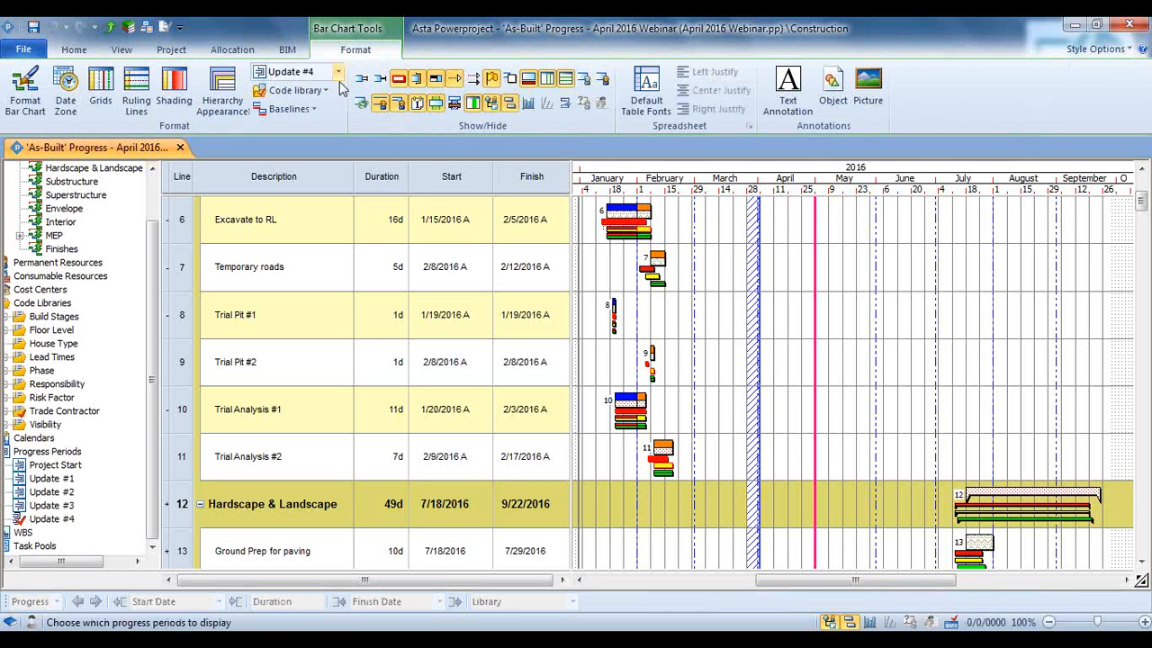
click(307, 109)
click(286, 124)
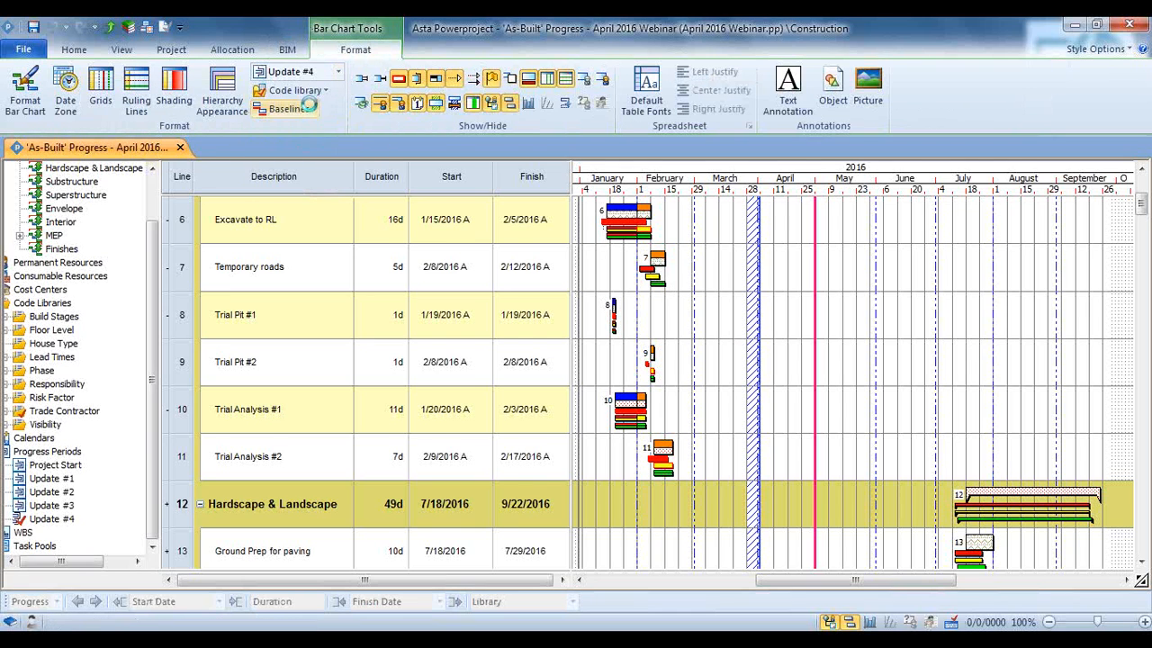
click(311, 109)
click(312, 144)
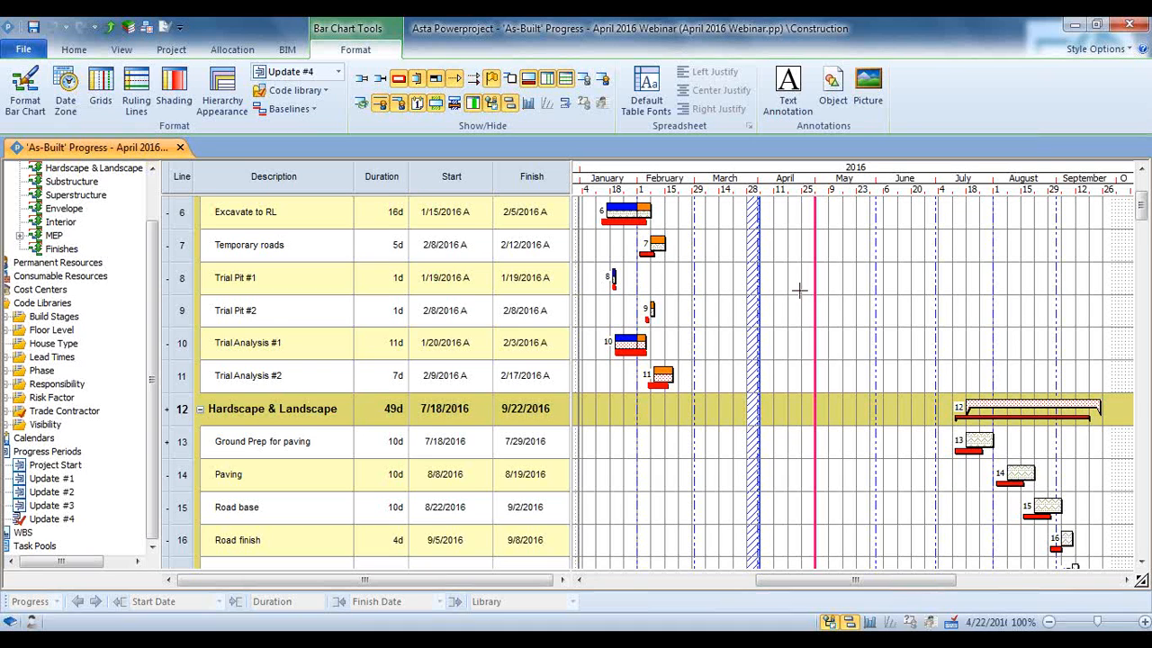
scroll(799, 290, up, 3)
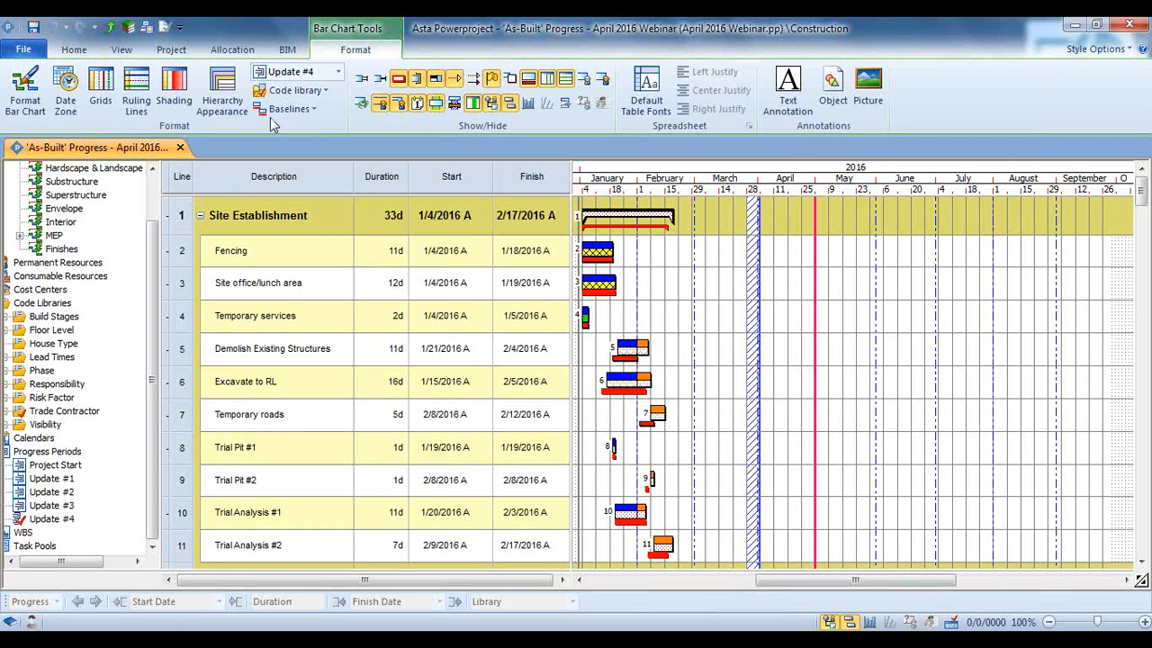
Open the saved Baseline Comparison view from the Progress group and look over its task rows and baseline bars
click(122, 49)
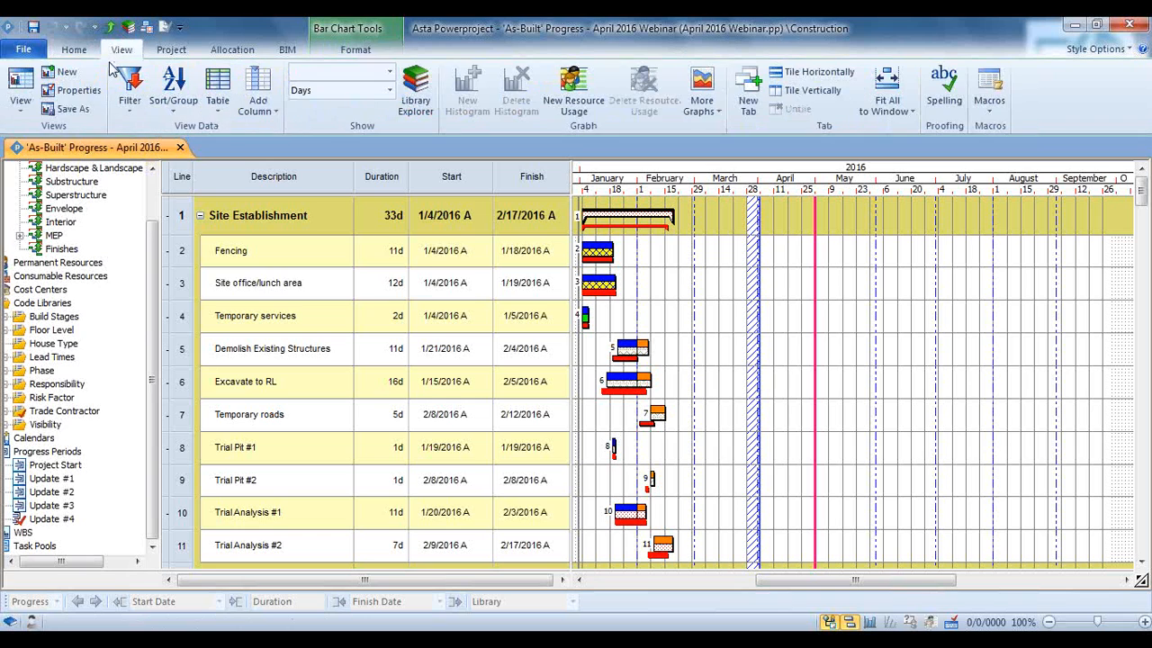
click(20, 101)
mouse_move(52, 225)
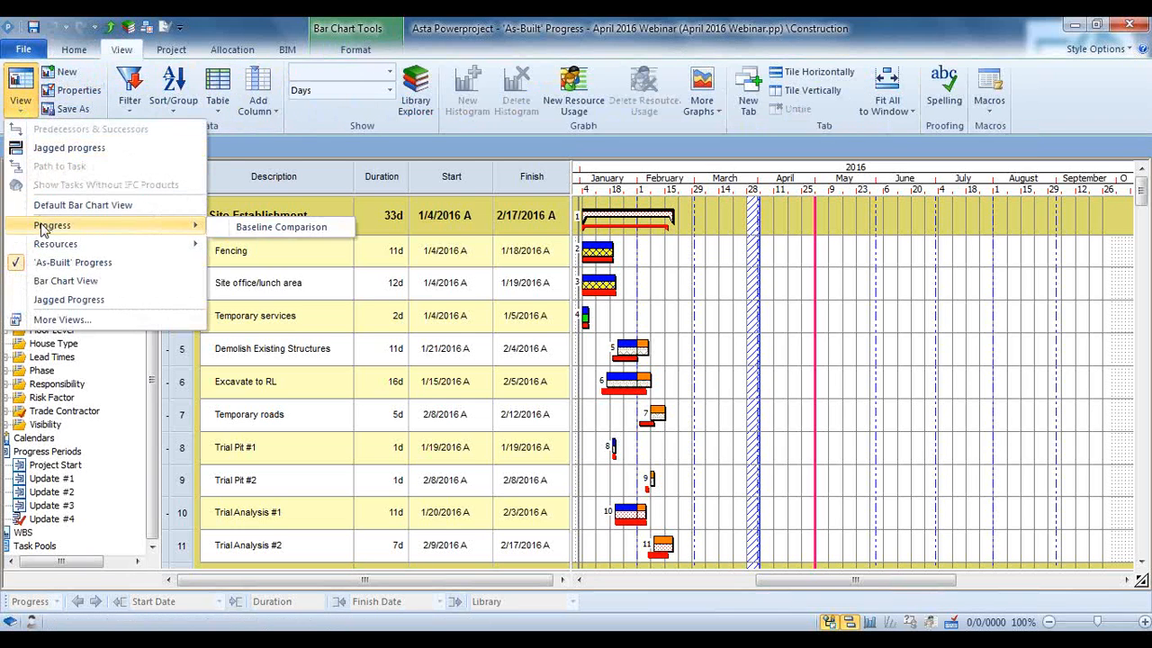
click(270, 227)
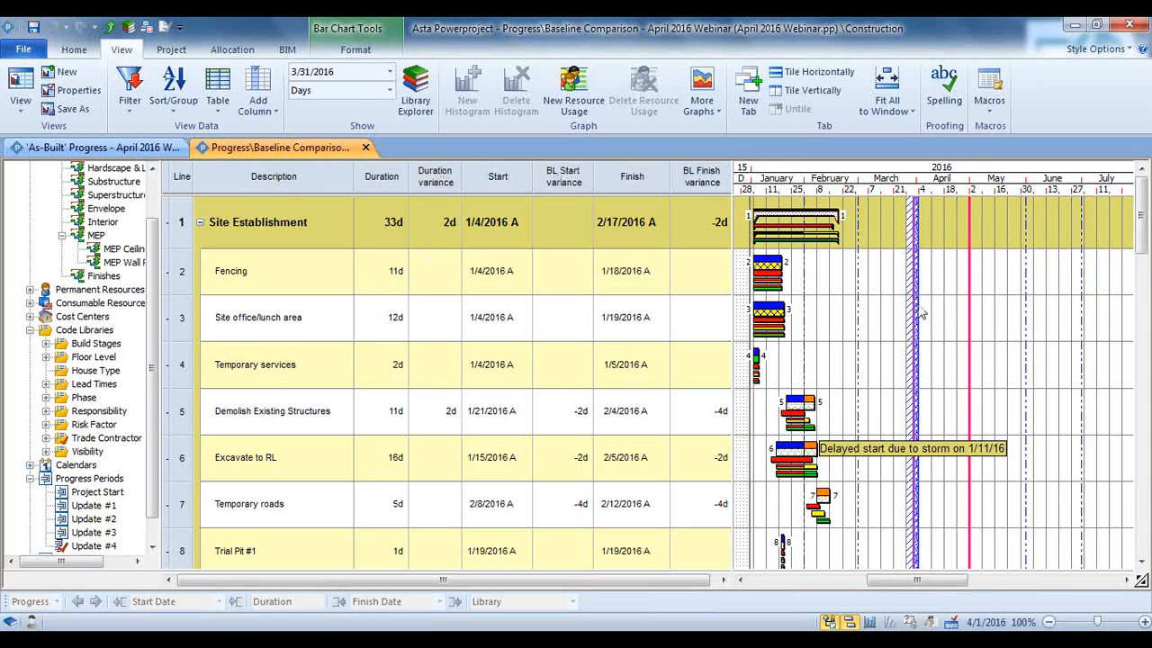
scroll(919, 311, down, 1)
scroll(920, 311, down, 1)
scroll(923, 309, up, 2)
Limit the Baseline Comparison bar chart to the Contract Baseline by turning off the Update #1 and Update #2 baselines
click(357, 48)
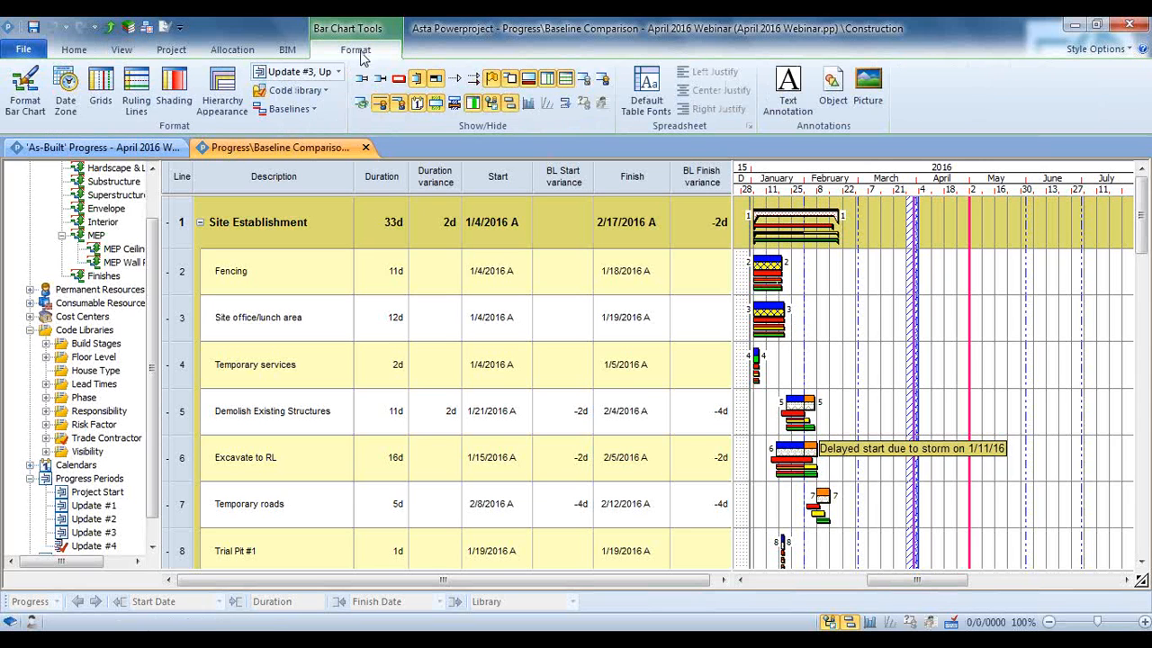
click(300, 115)
click(289, 165)
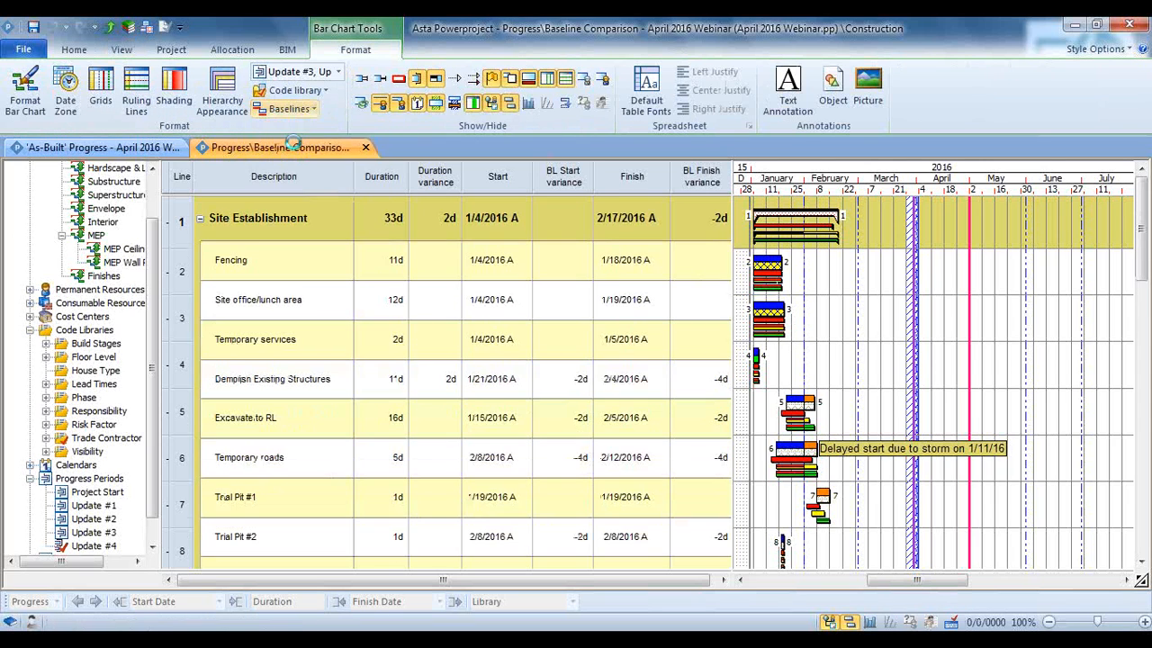
click(310, 110)
click(305, 129)
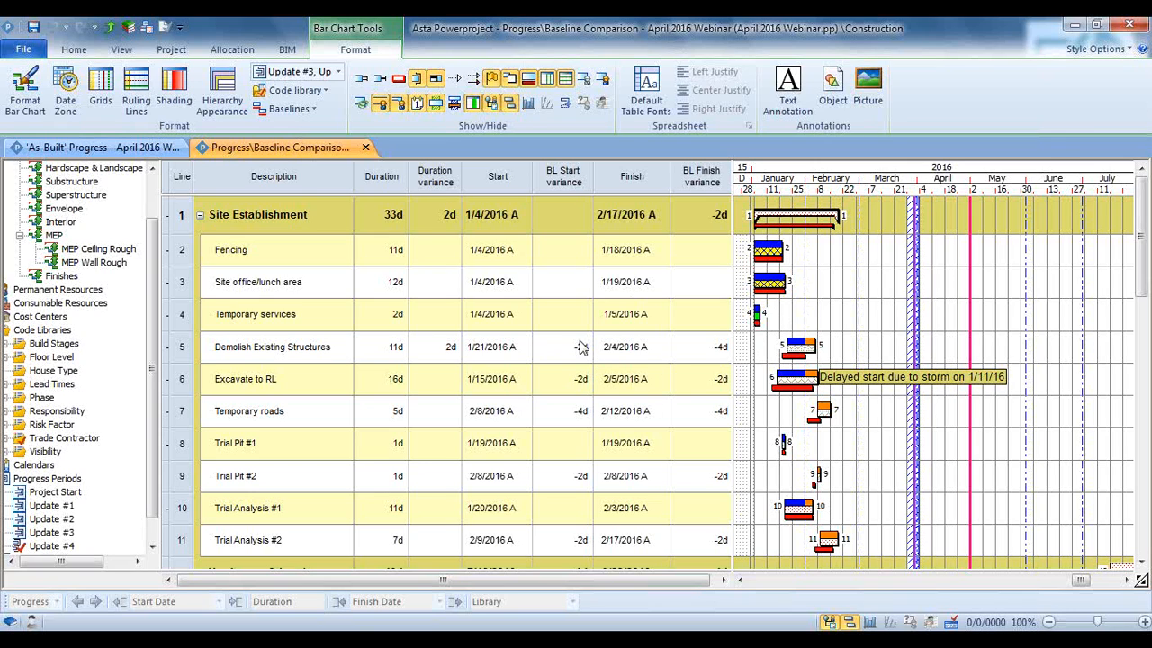
Examine the Duration variance, BL Start variance and BL Finish variance columns for the Site Establishment tasks
click(436, 182)
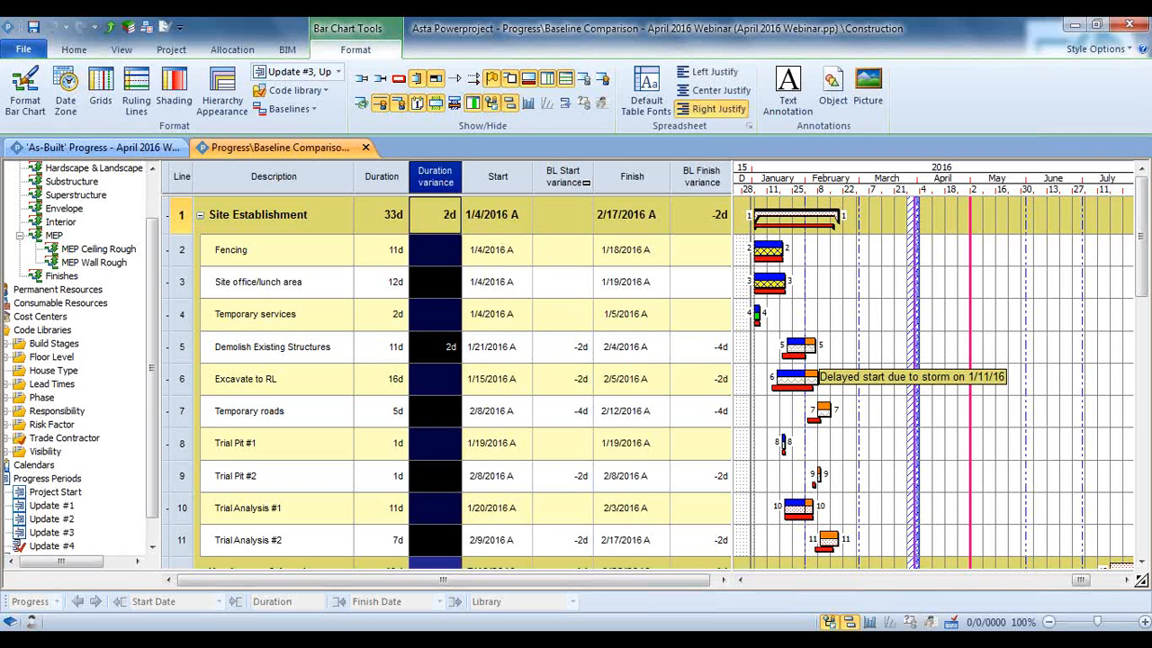
click(573, 171)
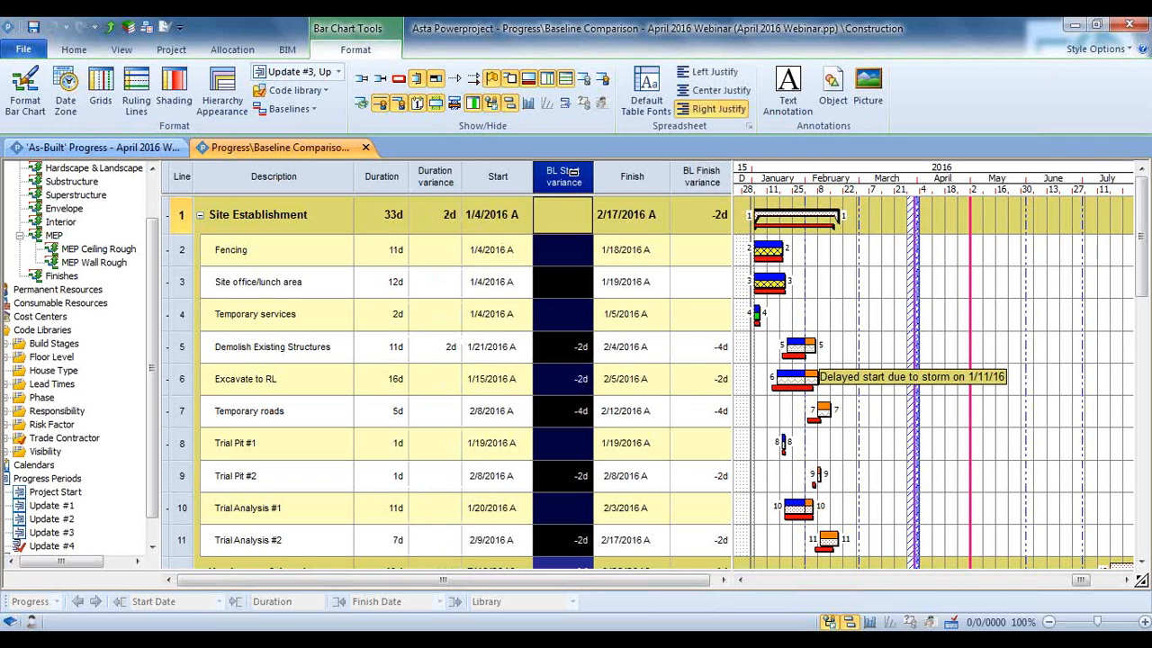
click(703, 177)
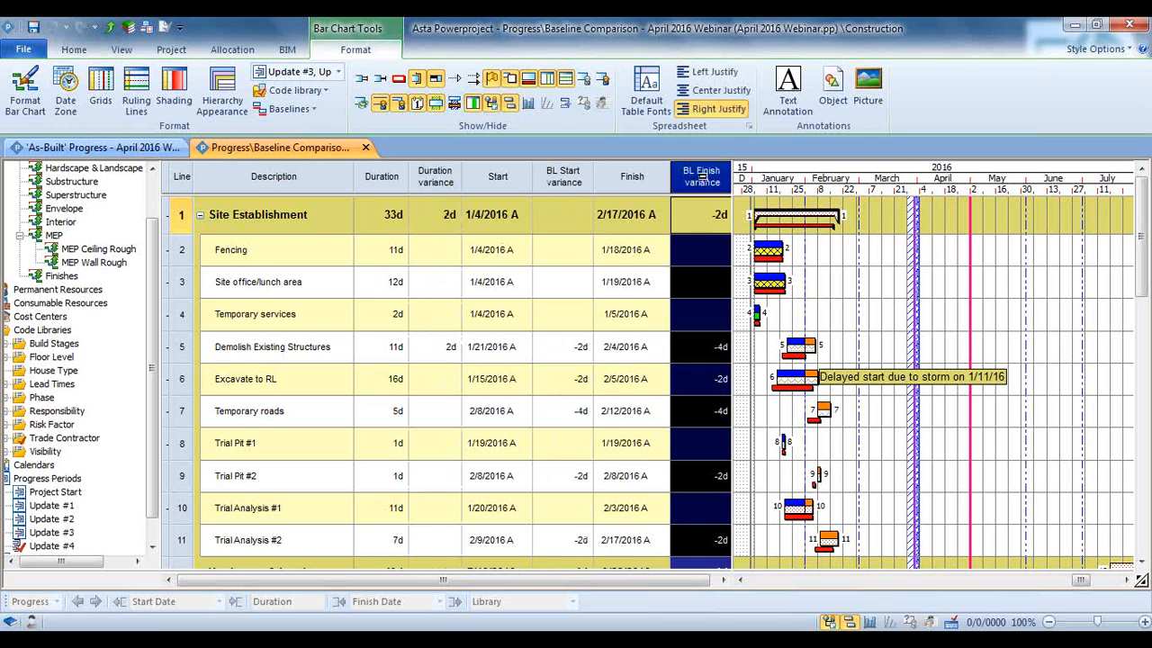
click(520, 81)
click(520, 81)
click(879, 440)
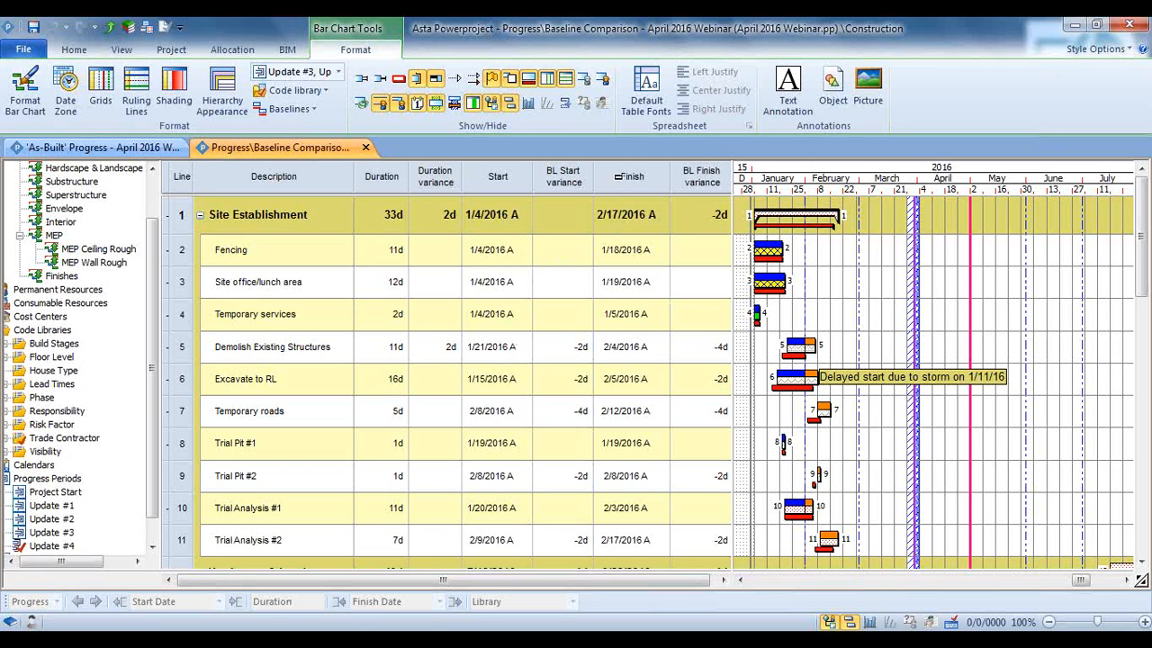
click(683, 171)
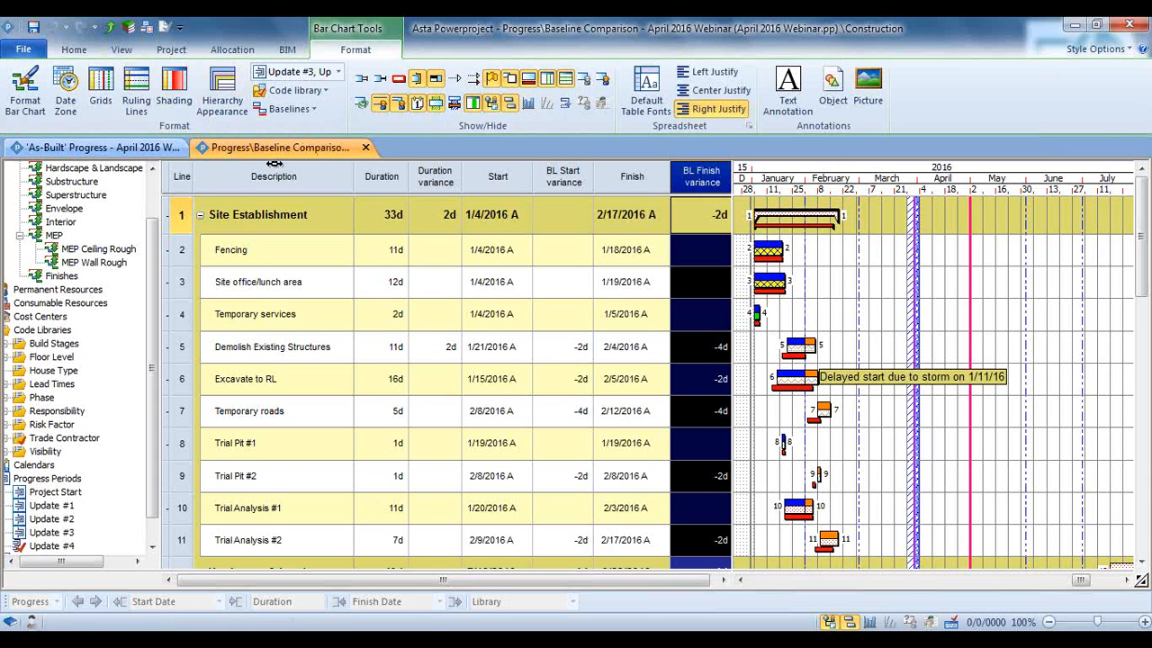
Tile the 'As-Built' Progress and Baseline Comparison views vertically, side by side, with 'As-Built' Progress active
click(170, 151)
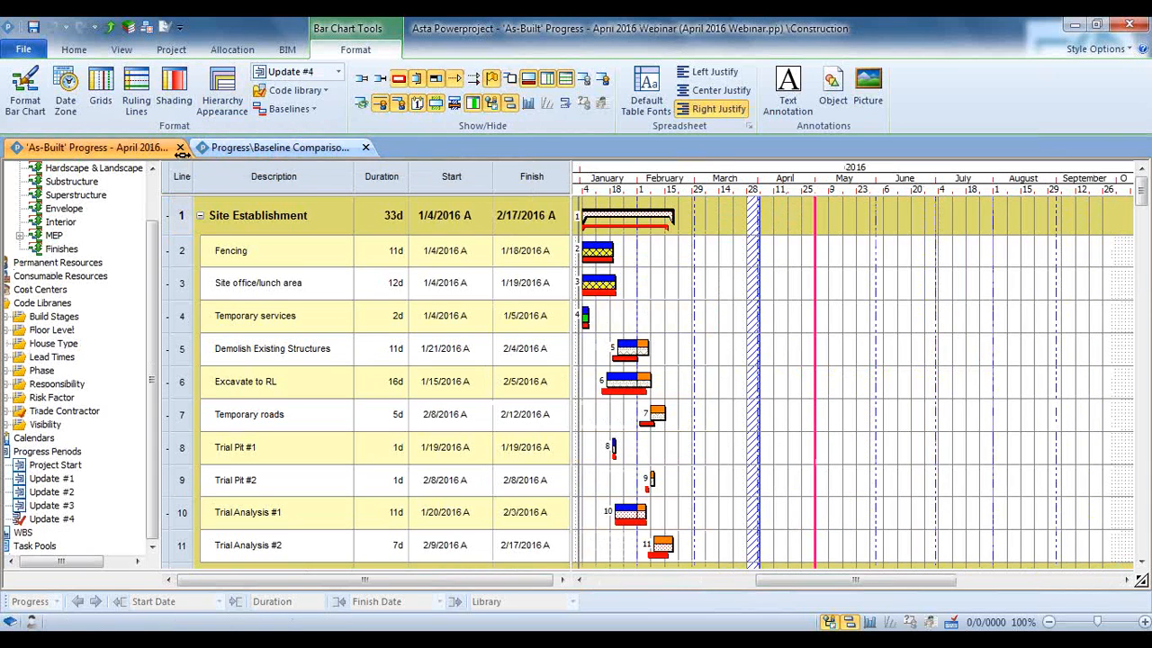
click(252, 153)
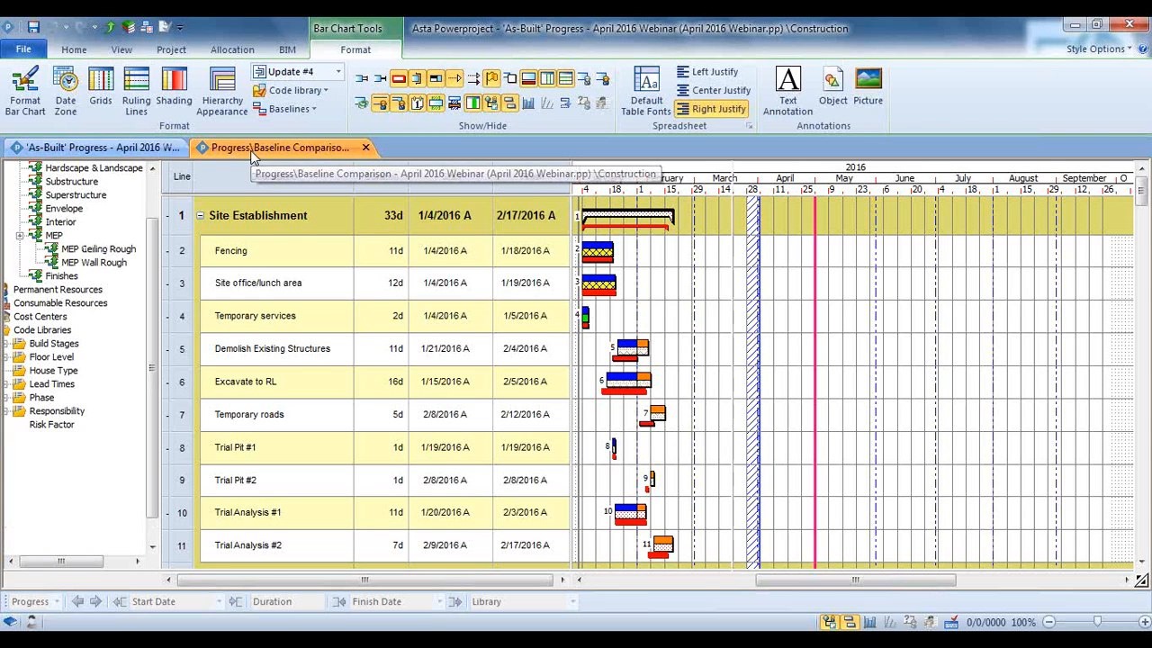
click(161, 149)
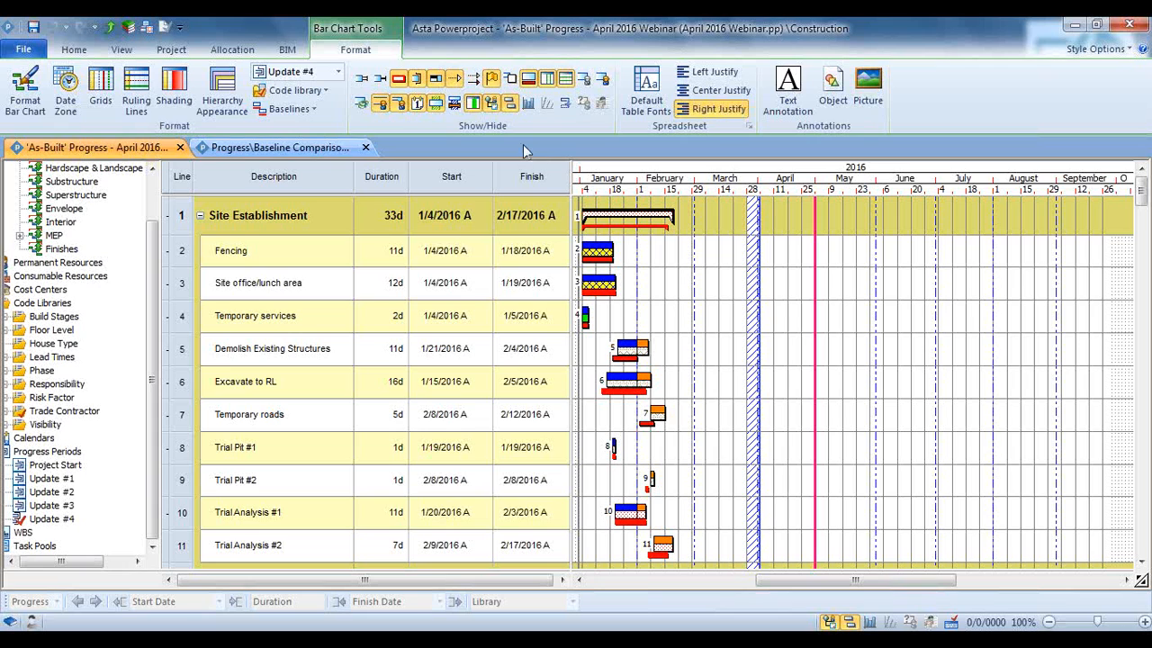
click(121, 50)
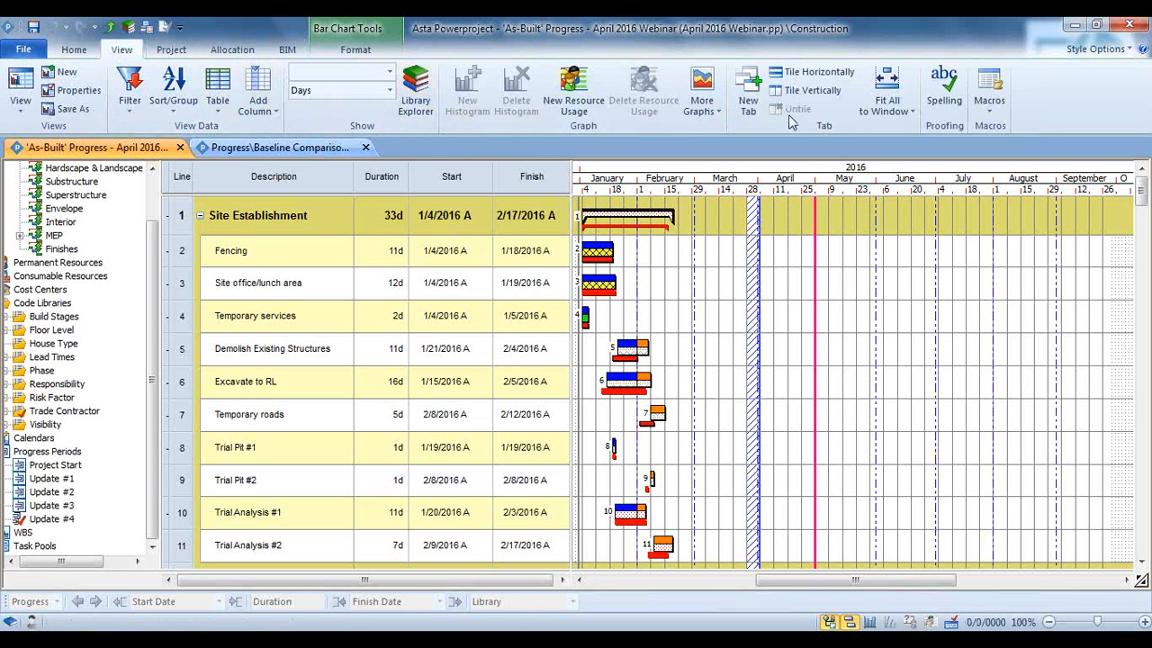
click(798, 90)
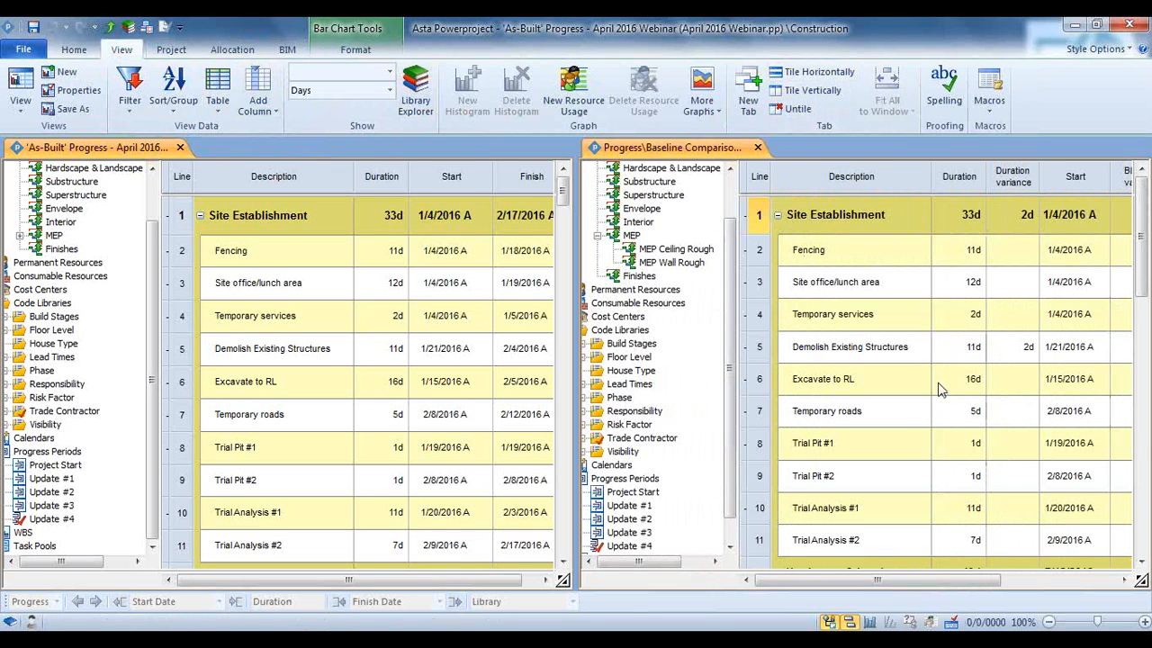
Untile the two views and close the Baseline Comparison view, leaving 'As-Built' Progress open
drag(910, 584, 1014, 614)
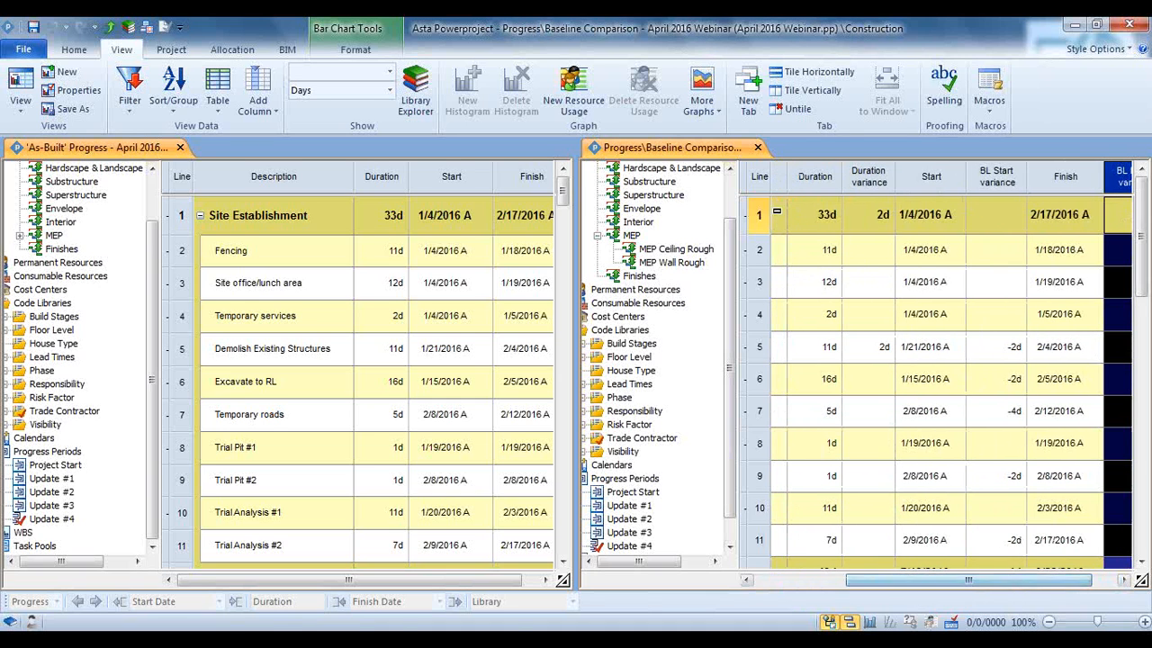
click(797, 108)
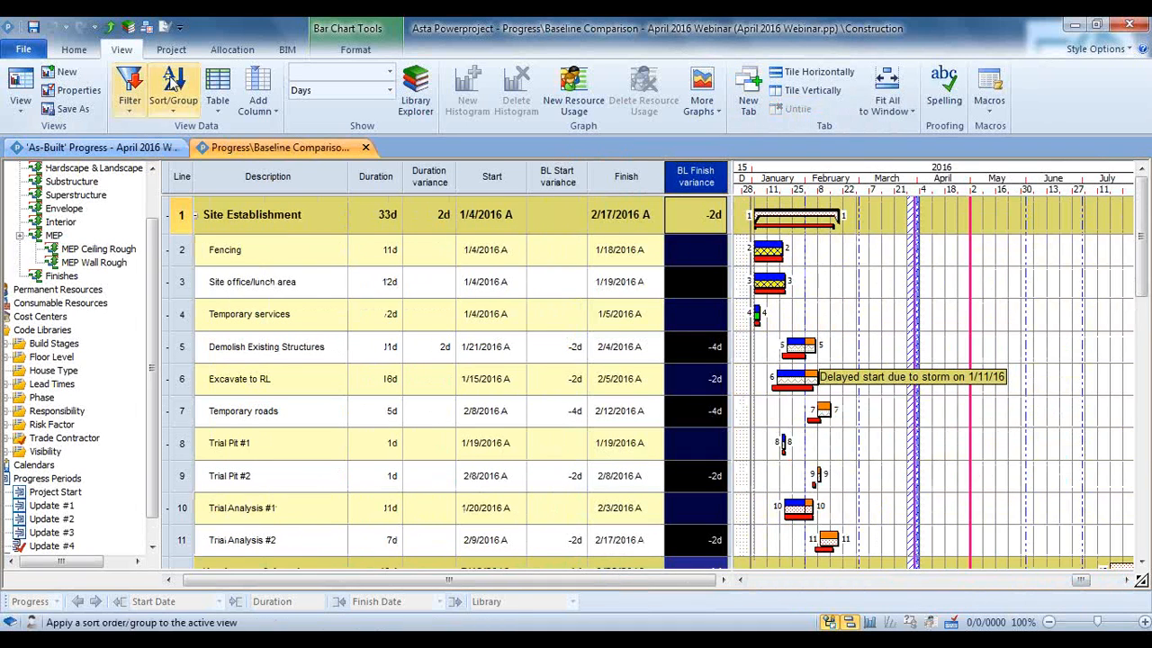
click(141, 149)
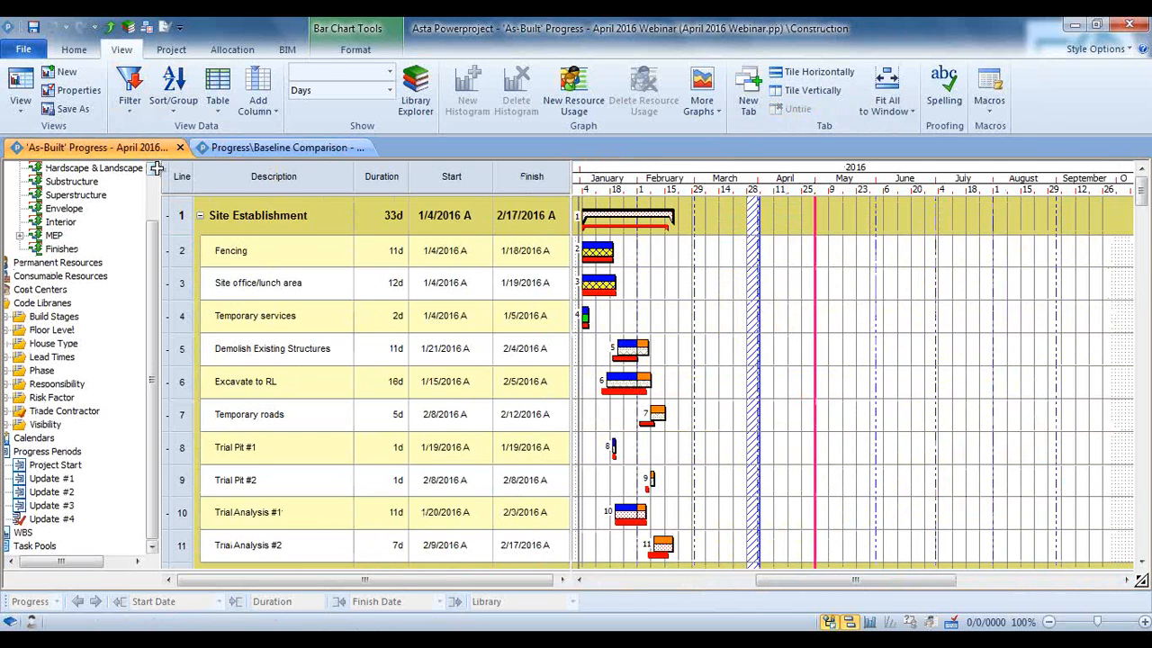
scroll(720, 314, down, 1)
scroll(673, 249, up, 1)
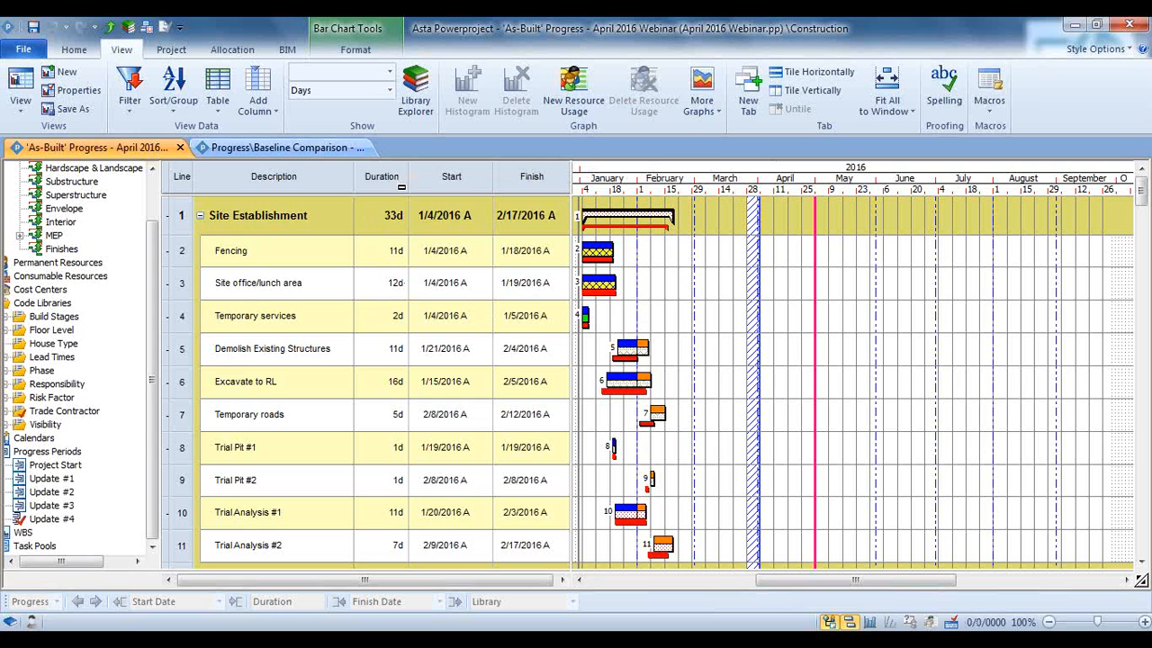
click(367, 147)
click(367, 149)
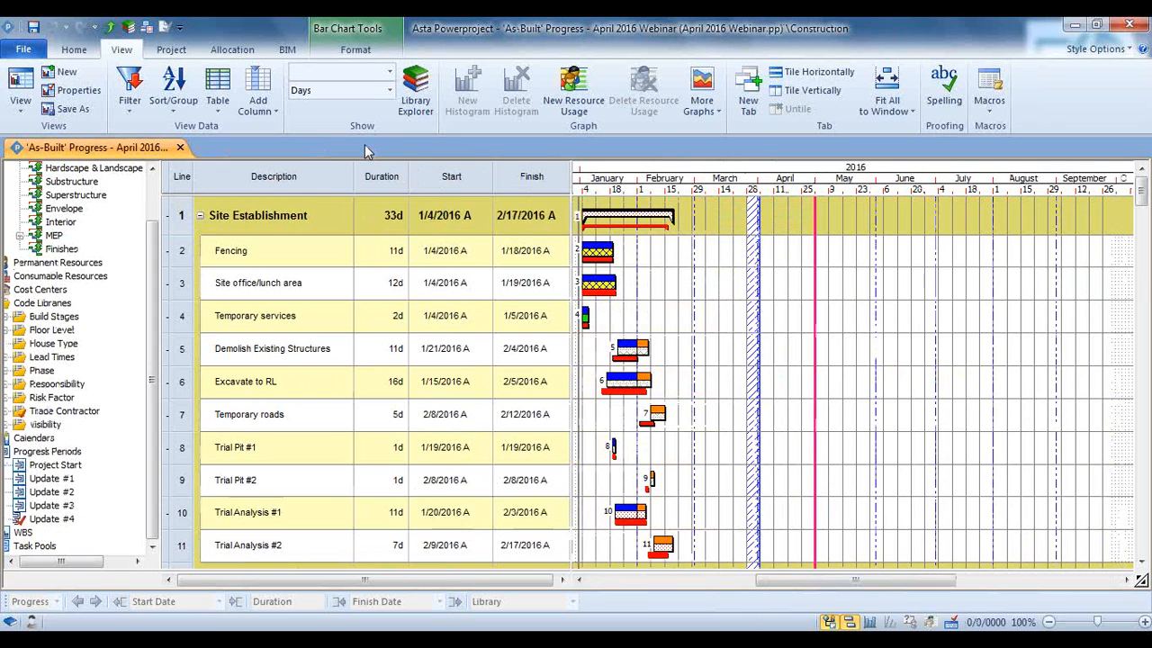
scroll(717, 297, down, 2)
scroll(718, 297, up, 2)
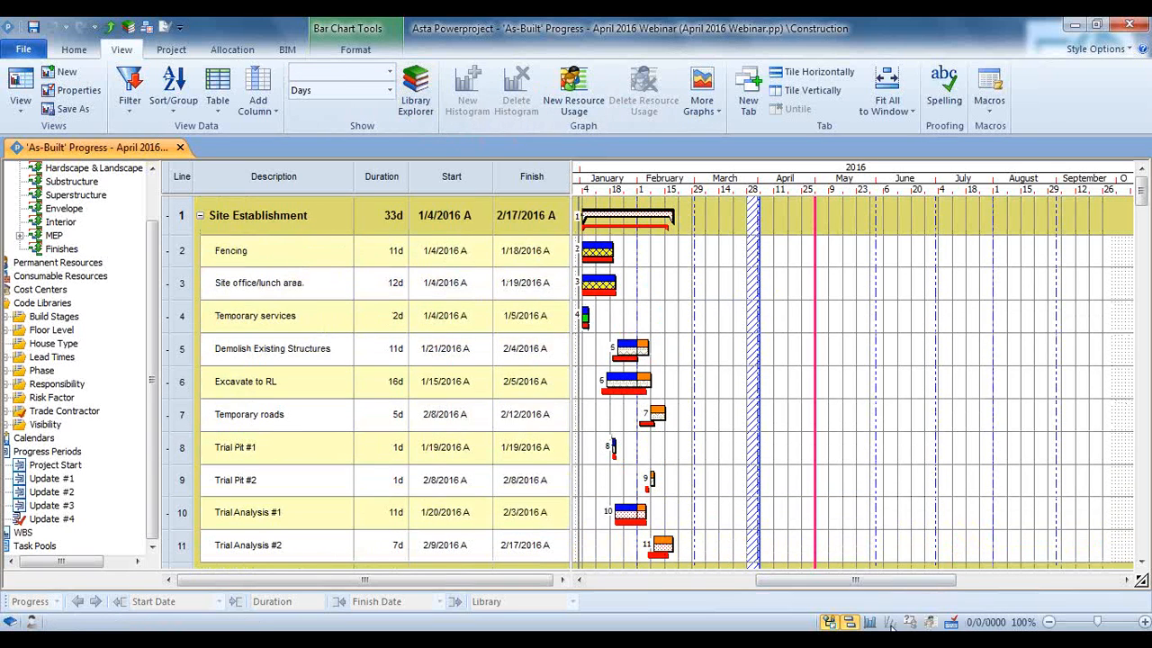
Show the Bricklayer histogram beneath the 'As-Built' Progress bar chart and enlarge its pane
click(871, 622)
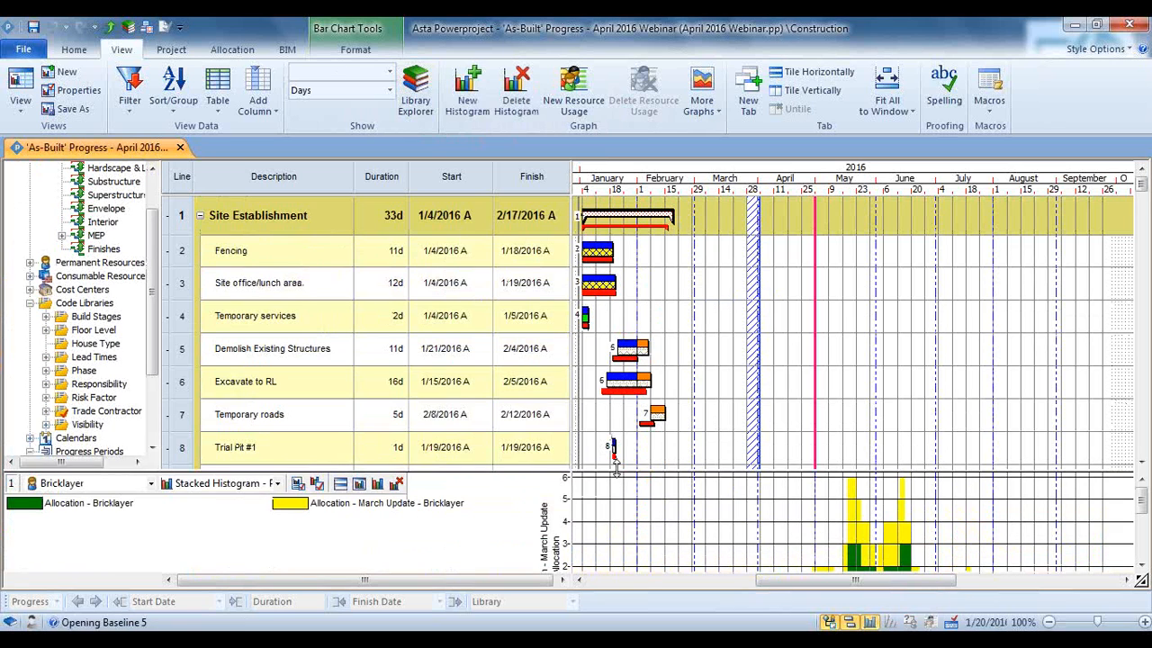
drag(615, 468, 626, 423)
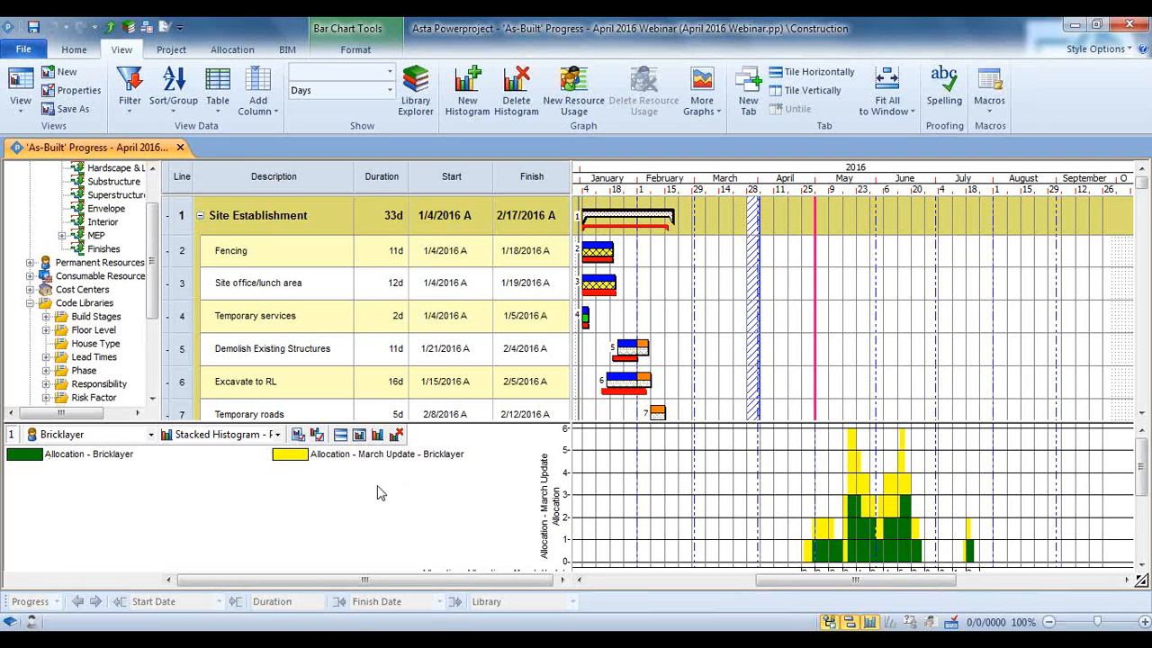
Add the Carpenter, Concrete, Earthwork and Electrician resources to the Bricklayer histogram
click(152, 436)
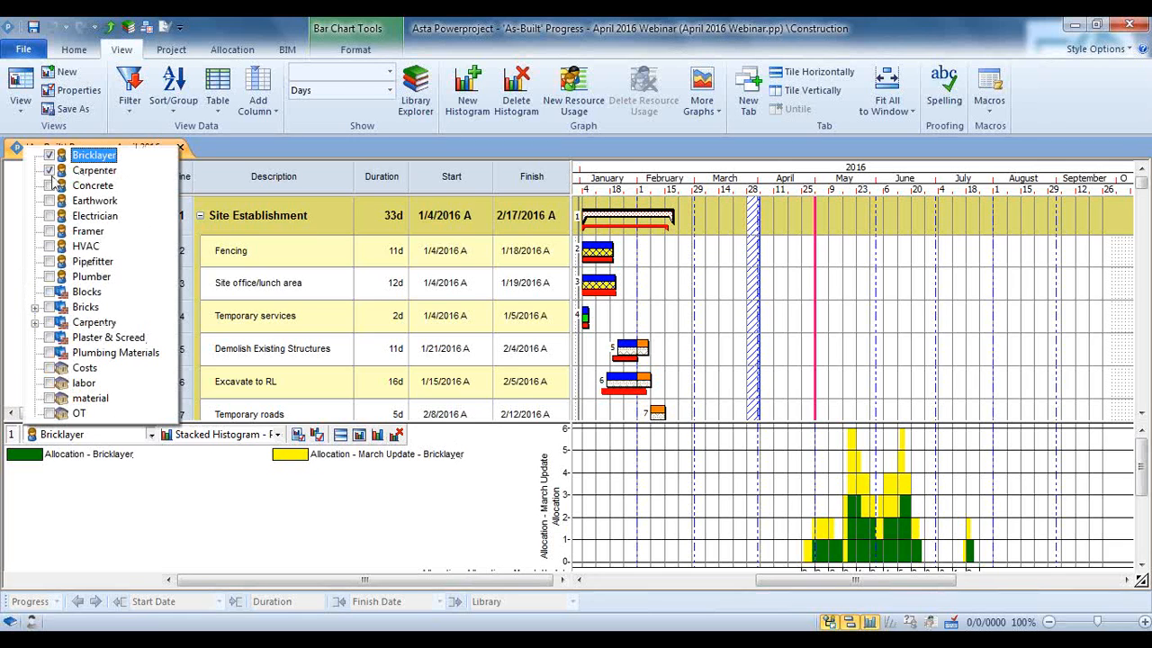
click(50, 217)
click(249, 545)
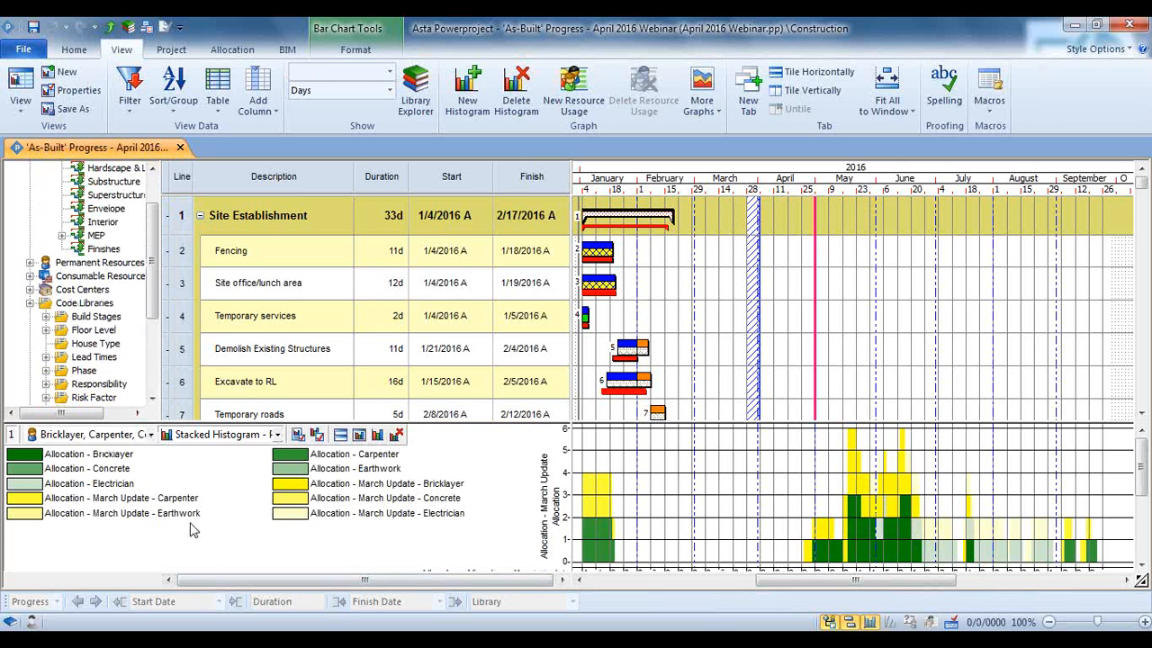
mouse_move(922, 581)
mouse_down()
mouse_move(954, 598)
mouse_move(920, 597)
mouse_up()
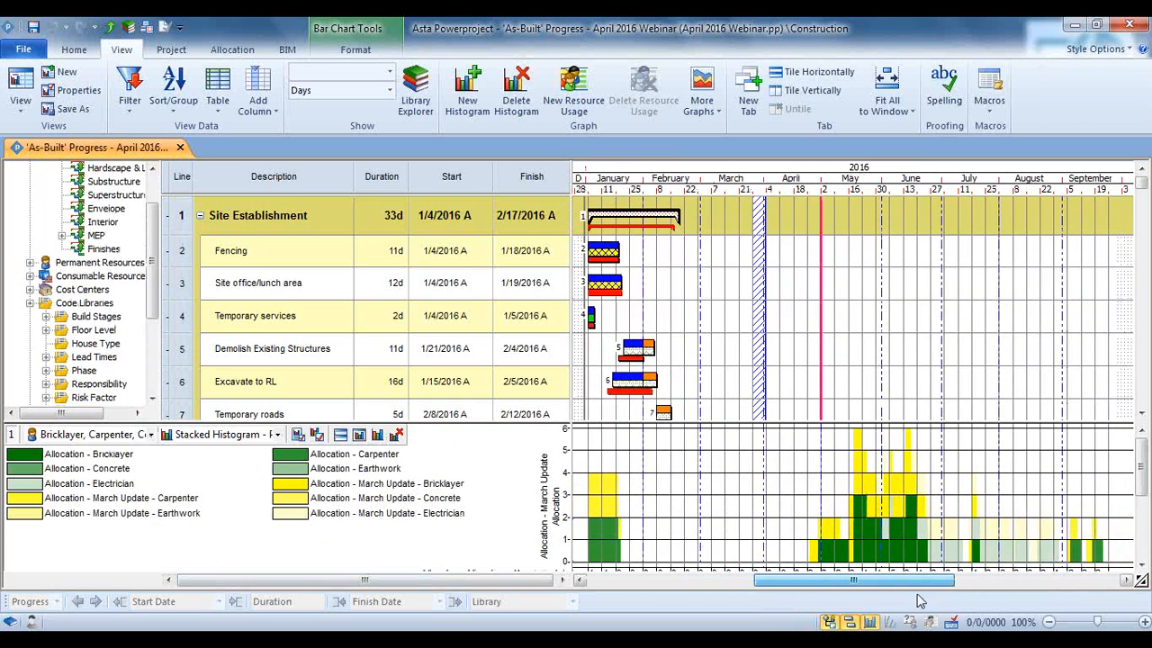
Remove Electrician, Earthwork, Concrete and Carpenter from the histogram so only Bricklayer is charted
click(151, 434)
click(49, 216)
click(50, 200)
click(49, 186)
click(49, 170)
click(417, 495)
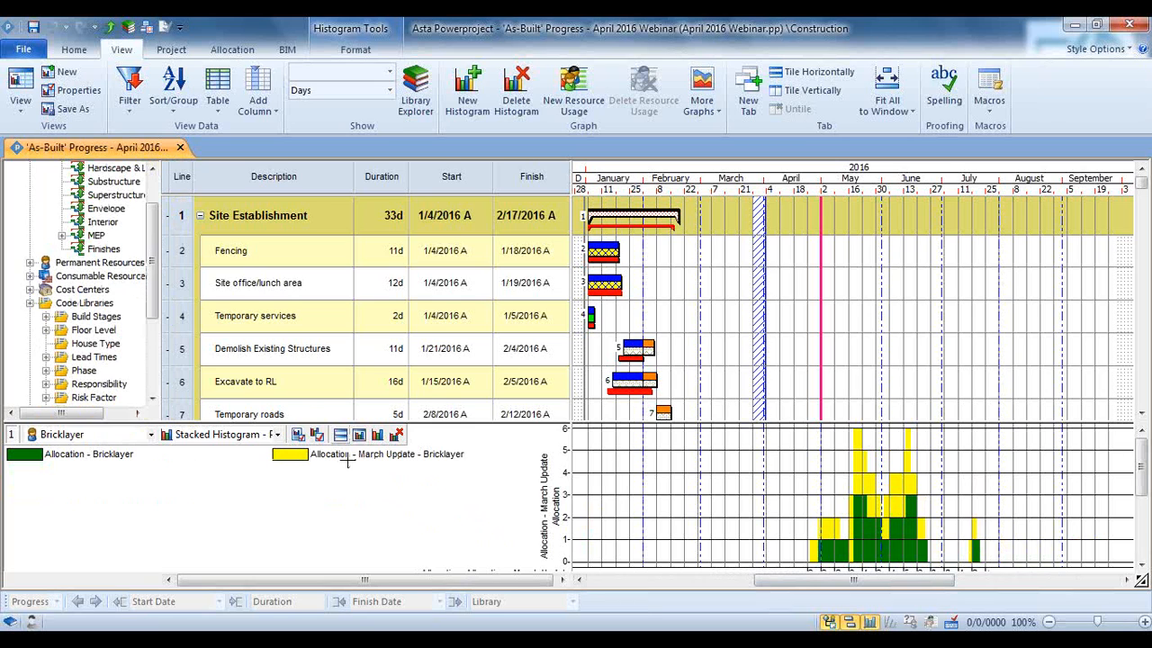
Switch the Bricklayer histogram to the Stacked Histo report
click(278, 435)
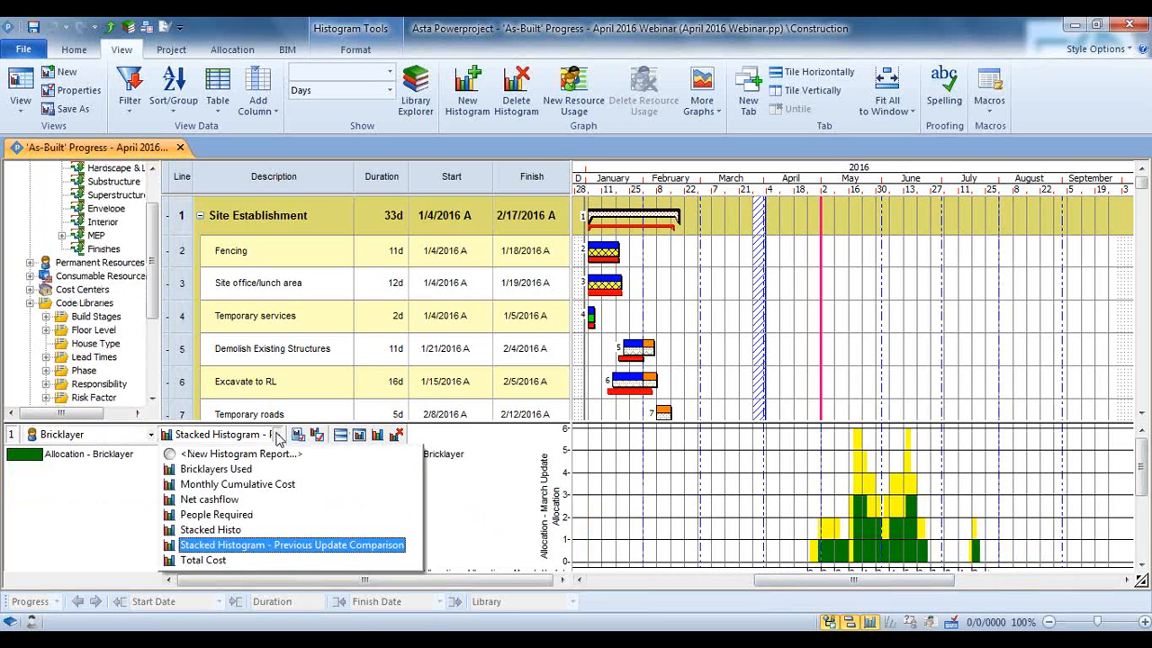
click(241, 529)
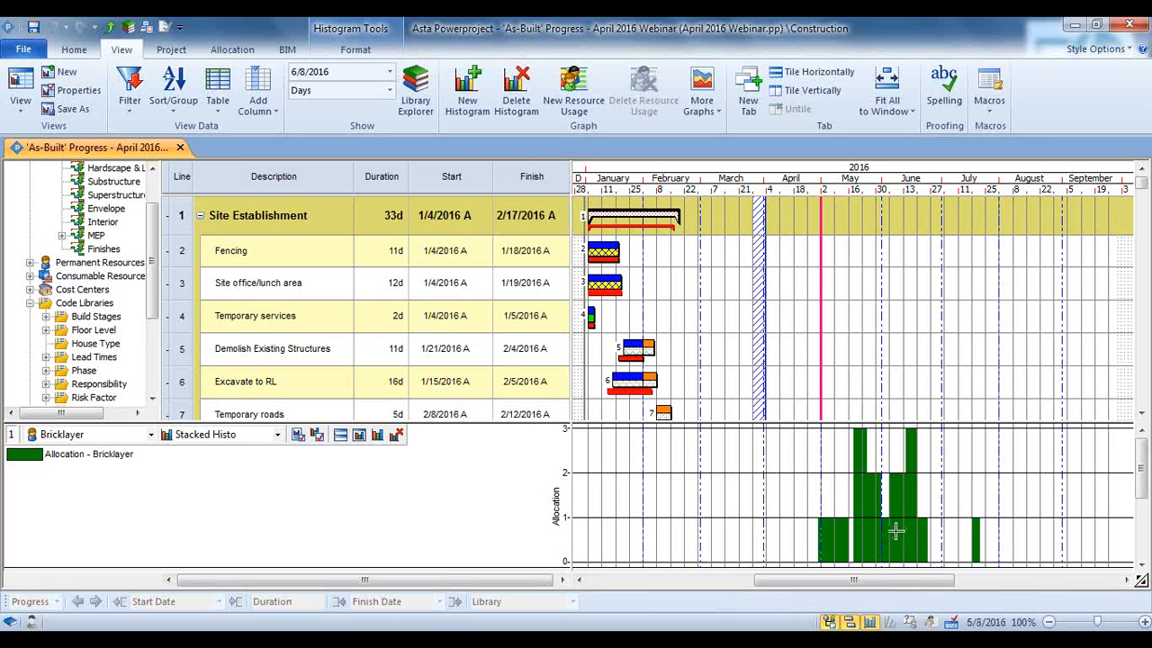
mouse_move(895, 532)
Chart the Costs cost center with the Monthly Cumulative Cost report, followed by the Total Cost report
click(151, 434)
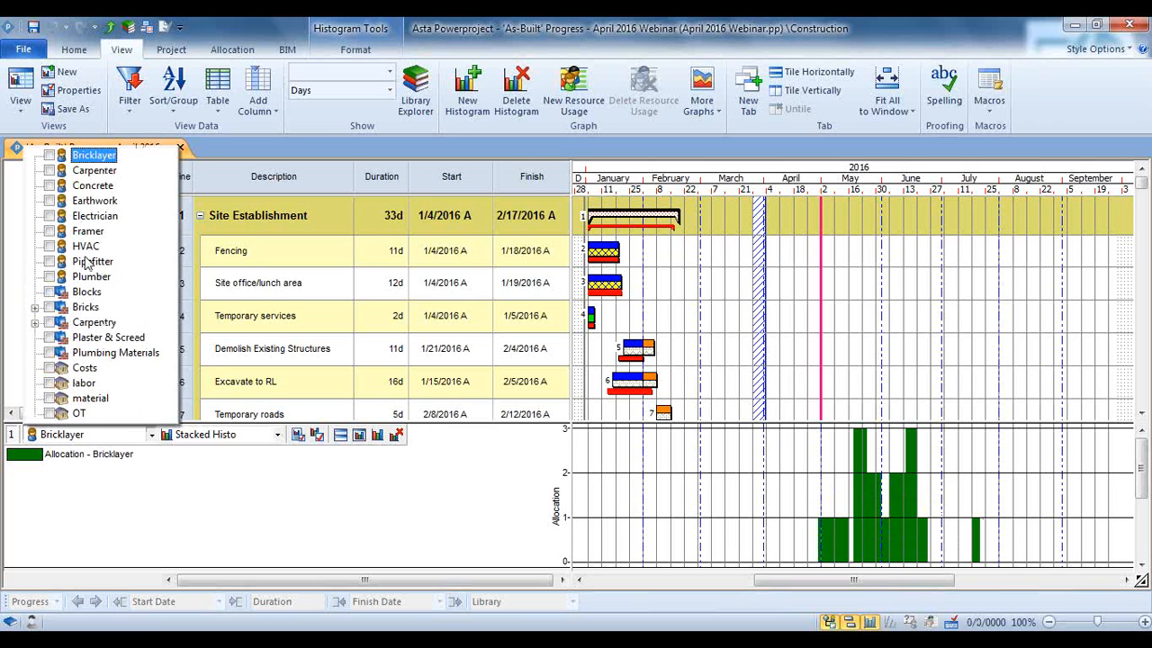
click(56, 368)
click(277, 435)
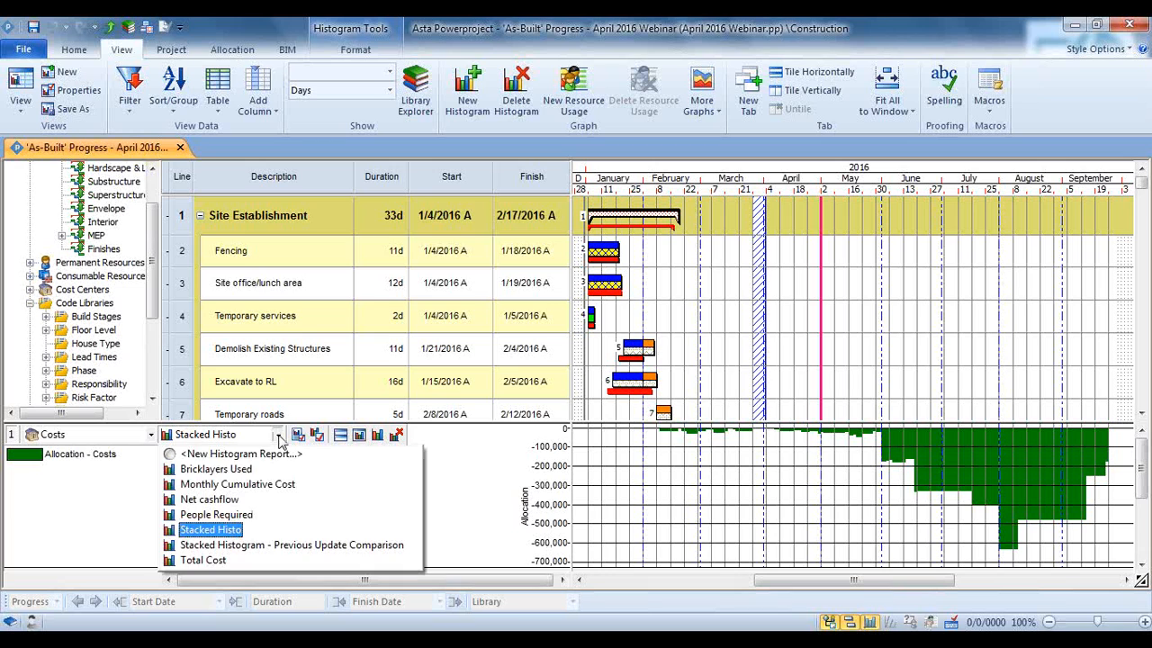
click(239, 484)
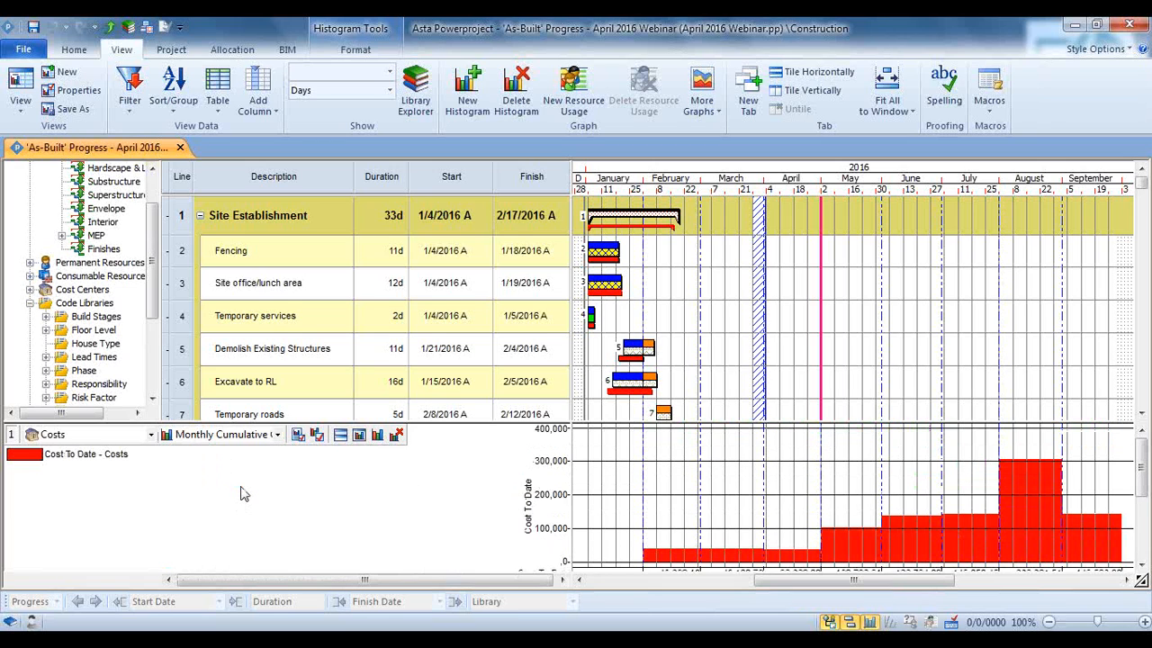
click(239, 437)
click(225, 561)
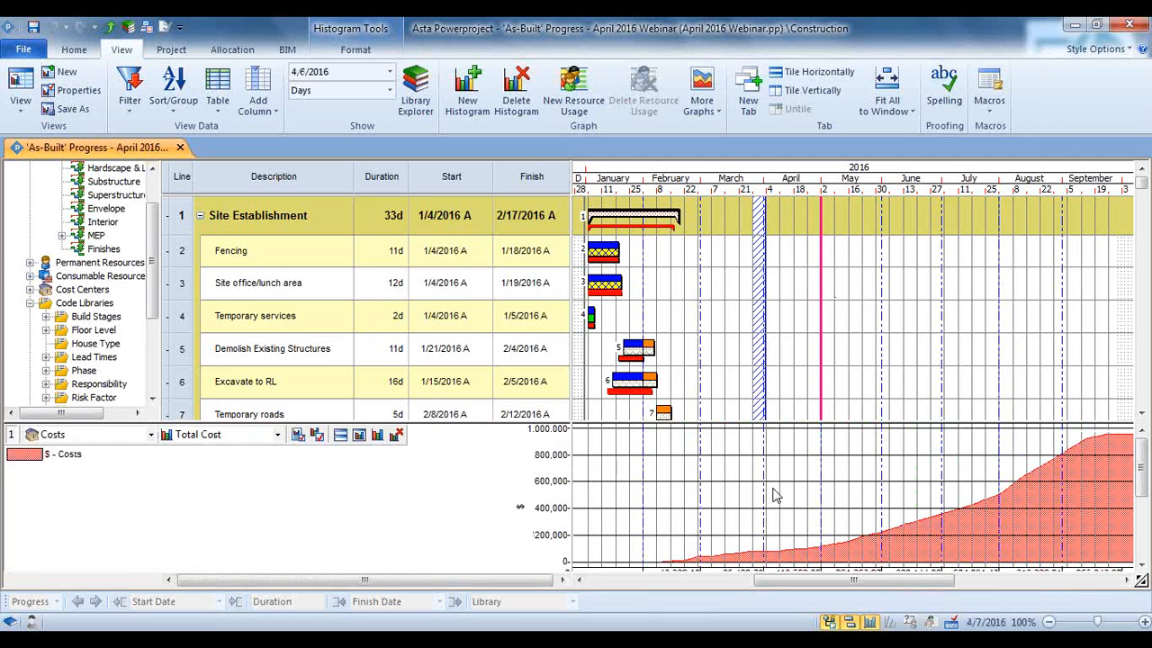
Examine the Total Cost histogram against the Substructure, Envelope and Interior task groups, and return to the whole Construction chart
drag(149, 279, 152, 256)
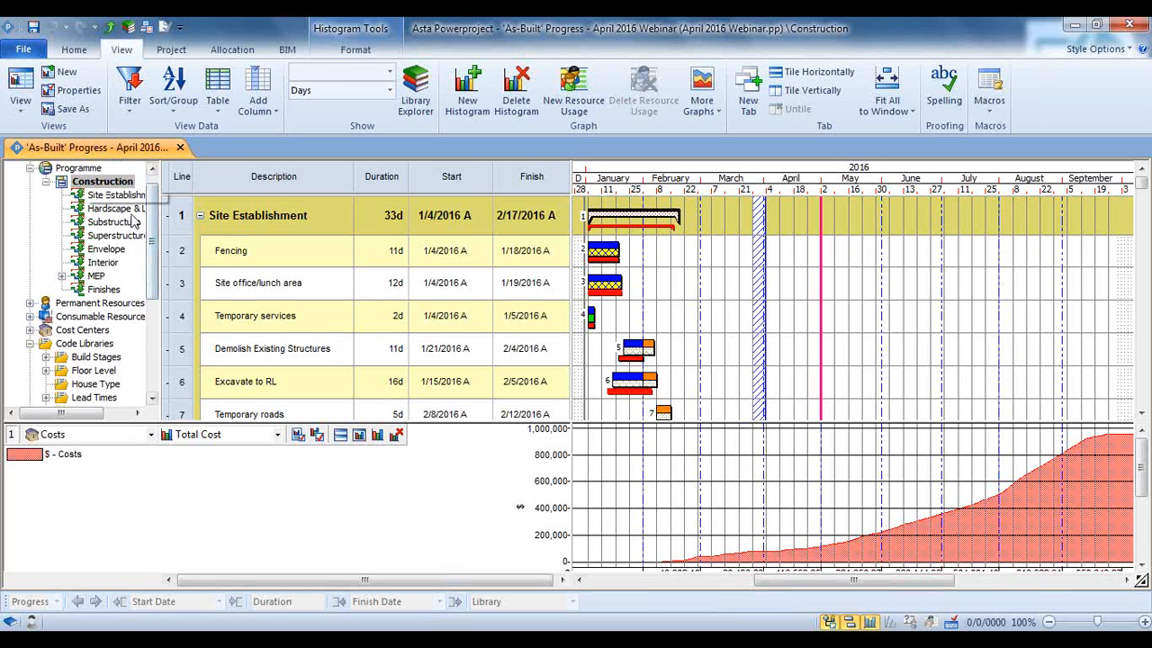
drag(880, 581, 887, 581)
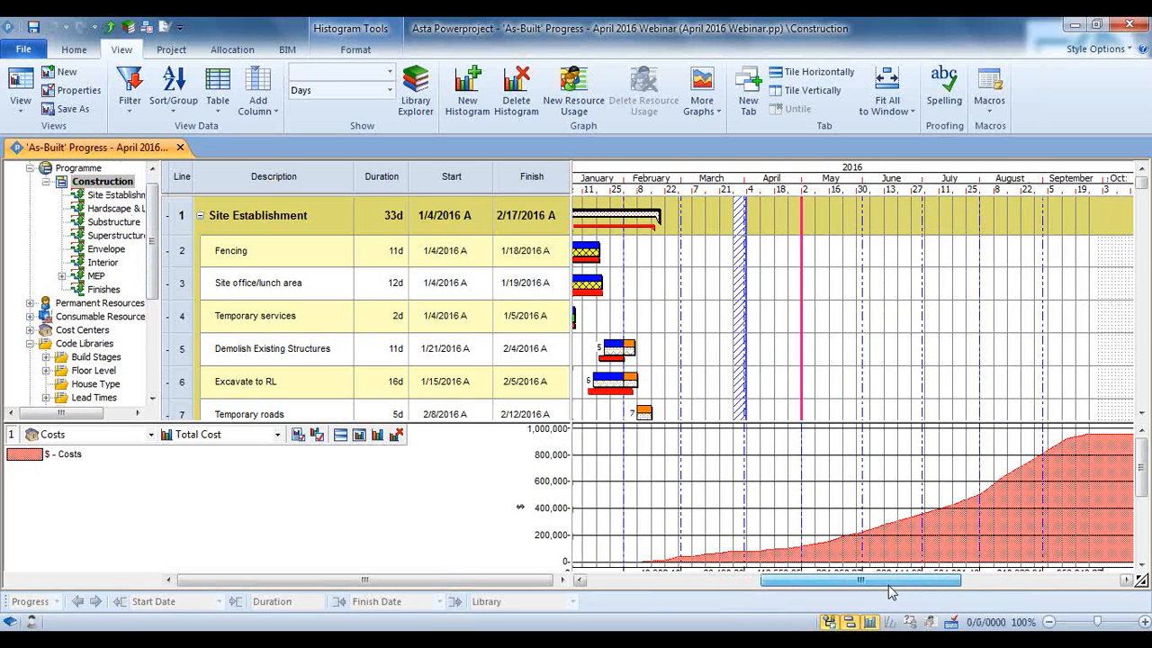
click(95, 225)
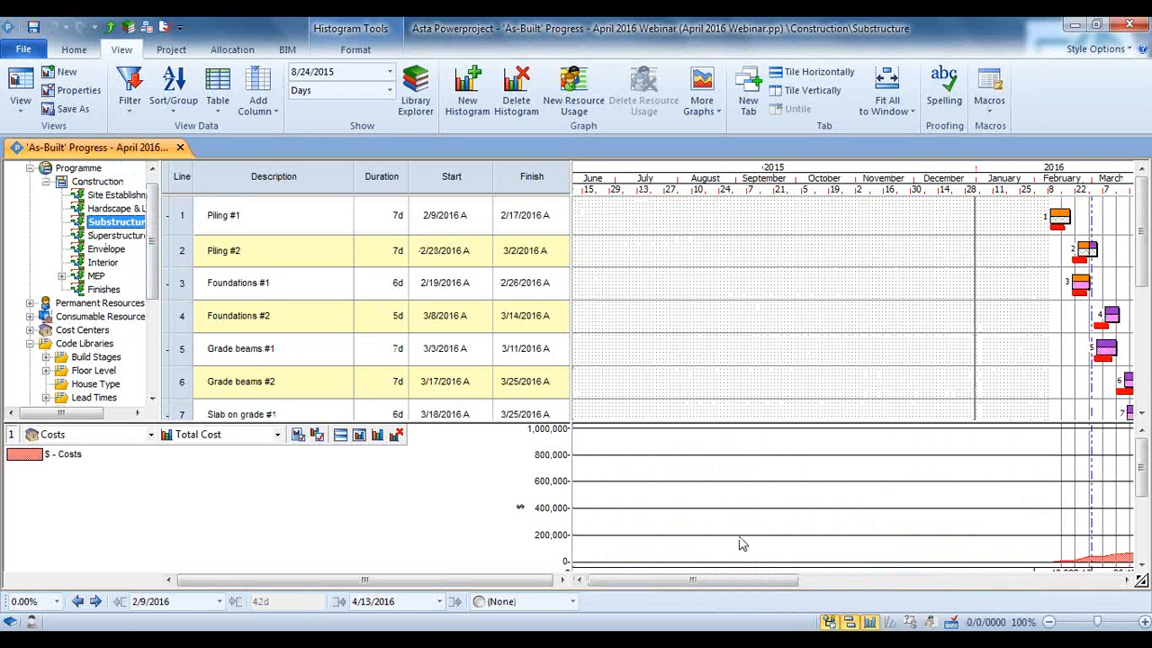
drag(759, 587, 897, 611)
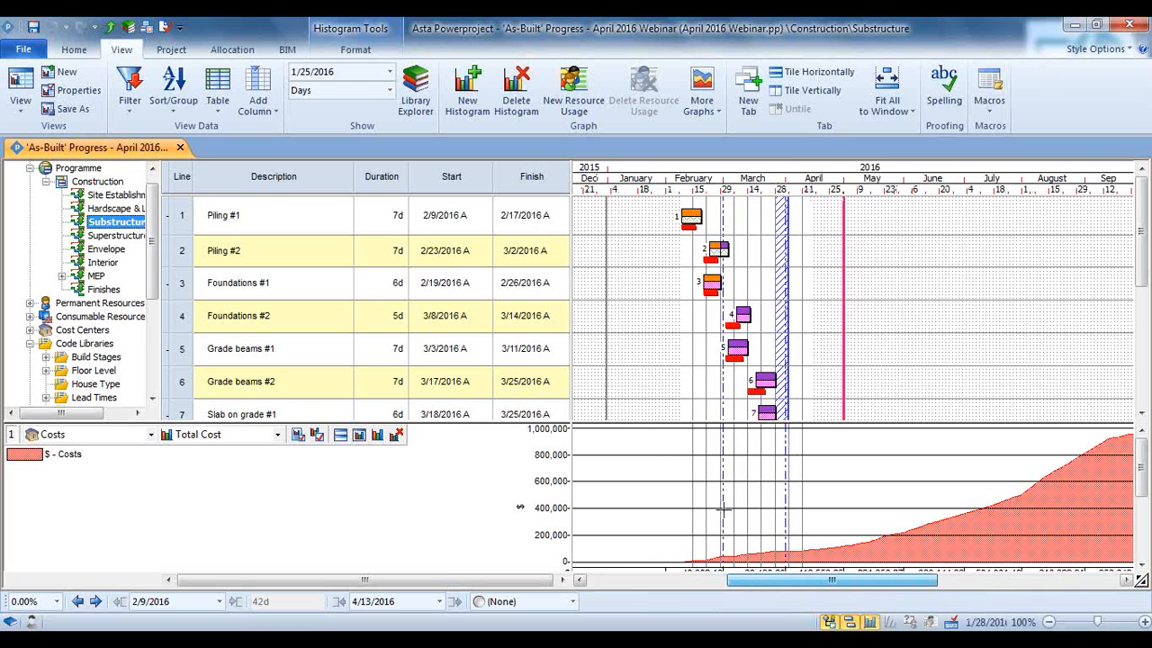
click(103, 250)
click(101, 263)
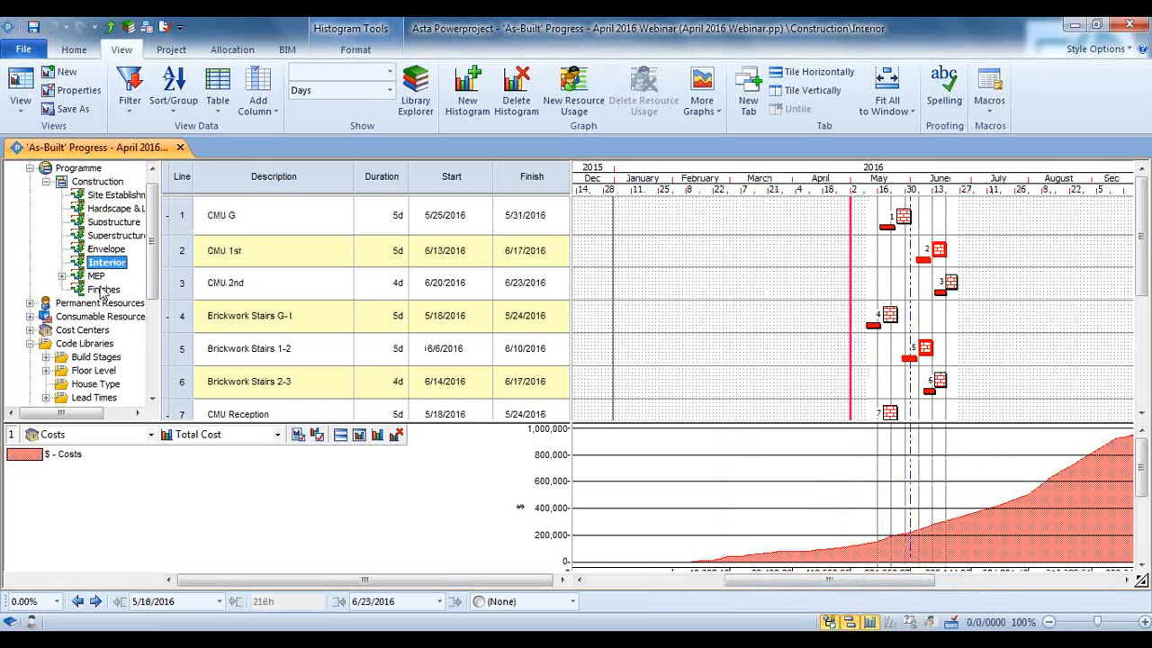
click(98, 182)
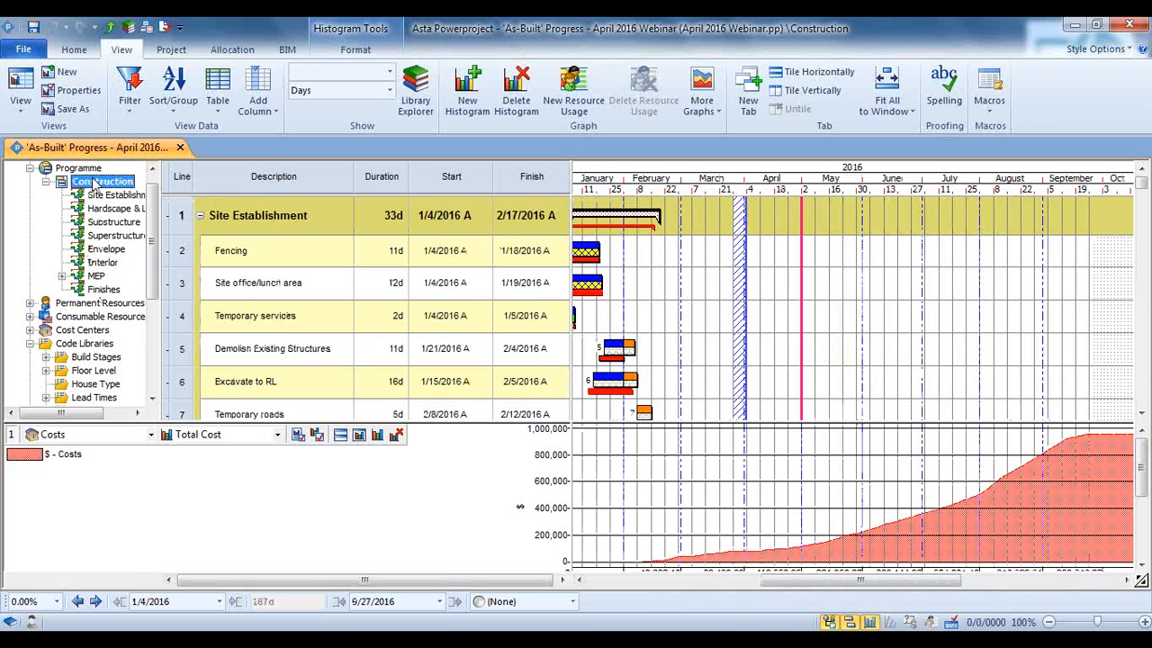
Chart the Bricklayer resource with the Stacked Histogram - Previous Update Comparison report
click(124, 435)
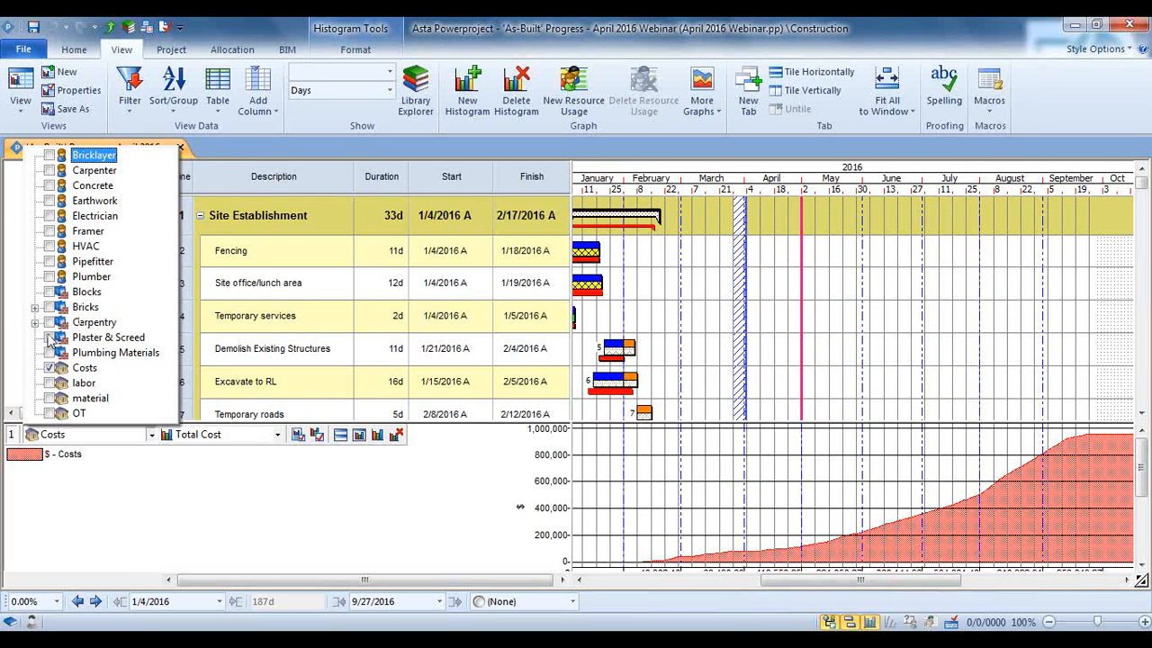
click(54, 158)
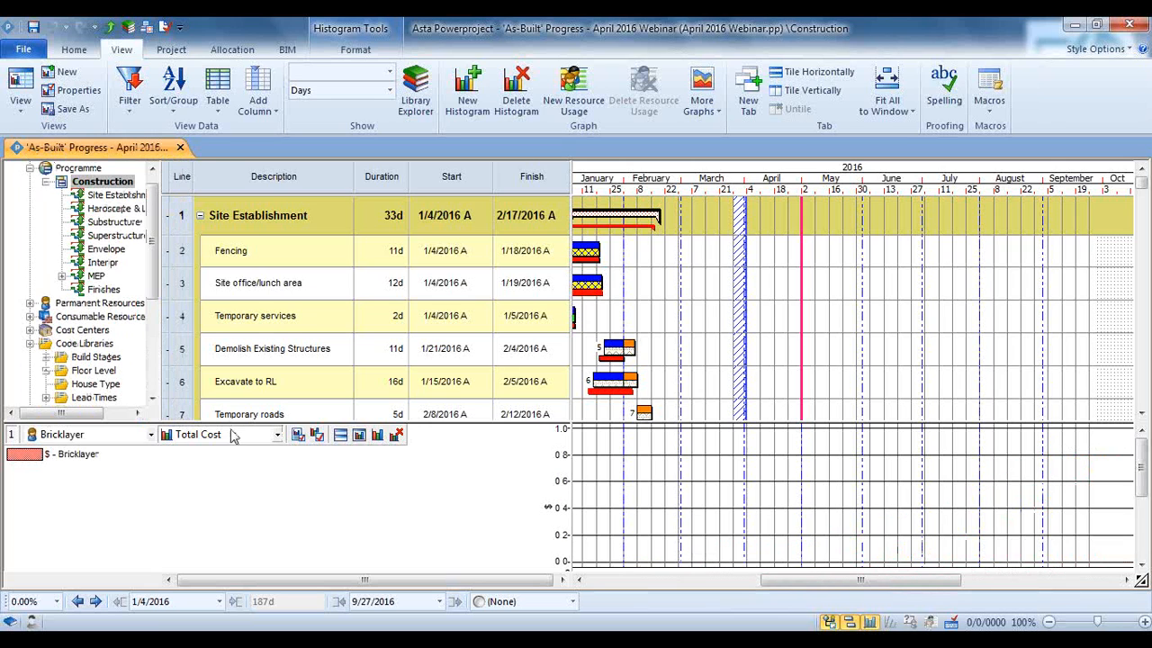
click(234, 435)
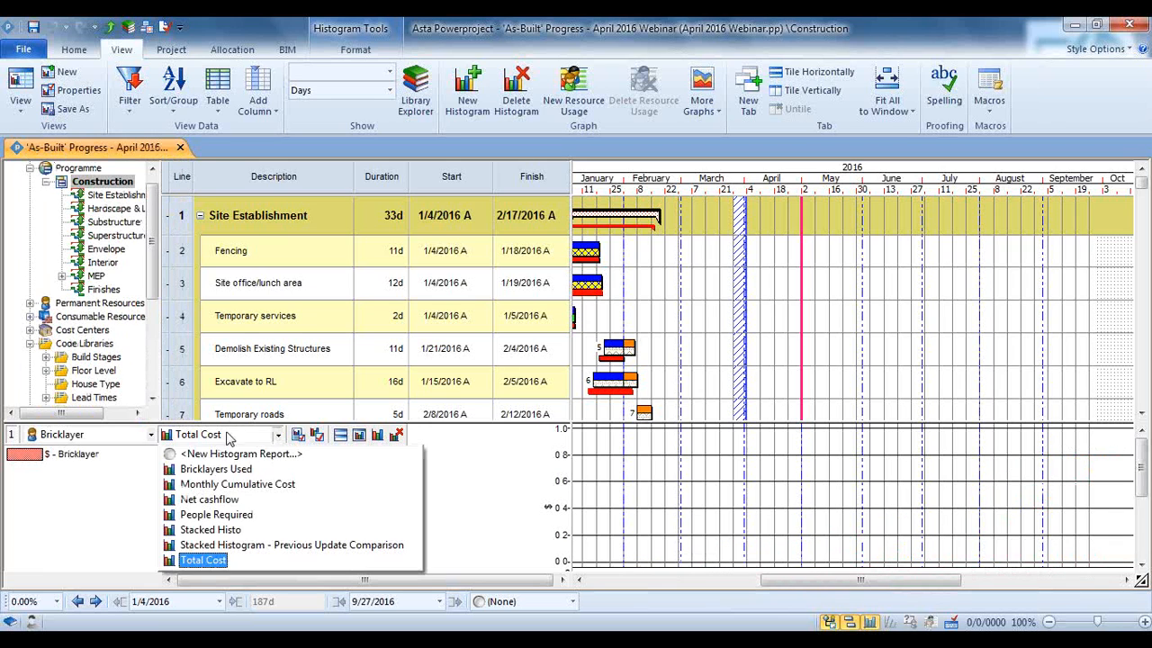
click(252, 545)
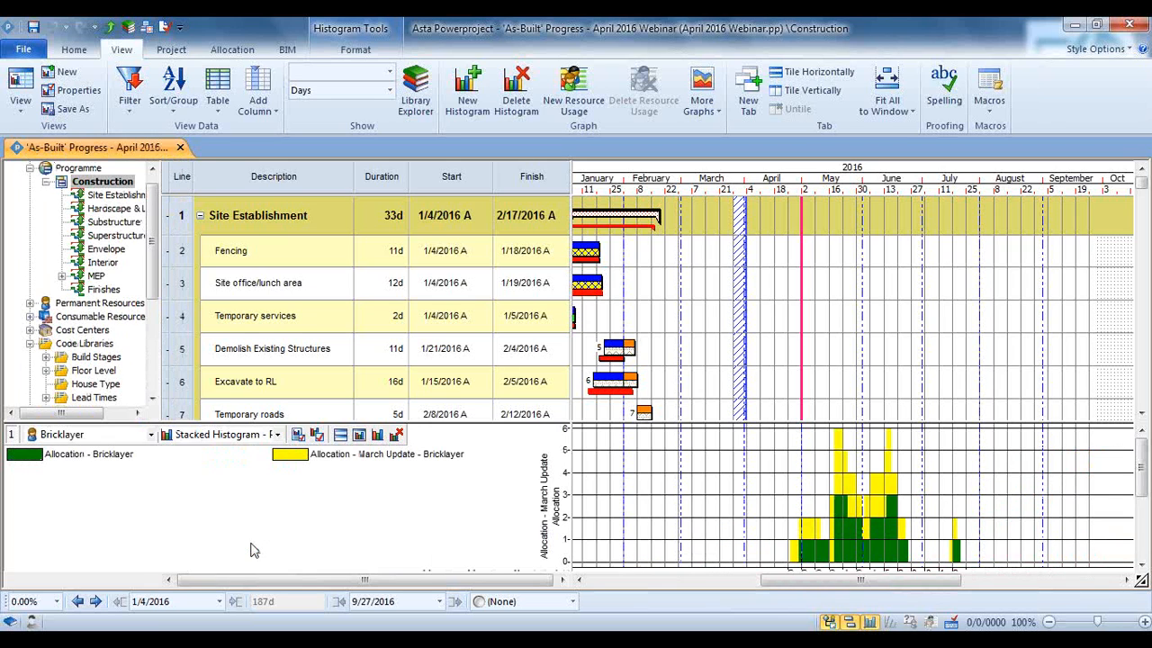
Move the Bricklayer histogram into its own Histogram View and widen the chart area
right_click(441, 514)
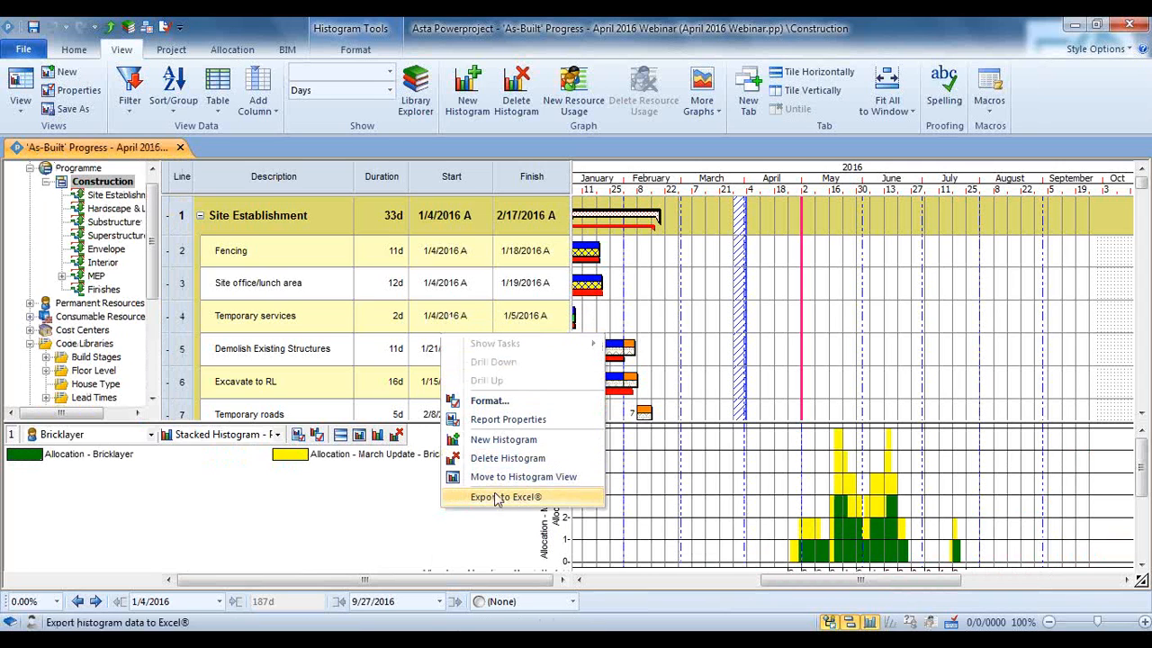
click(501, 459)
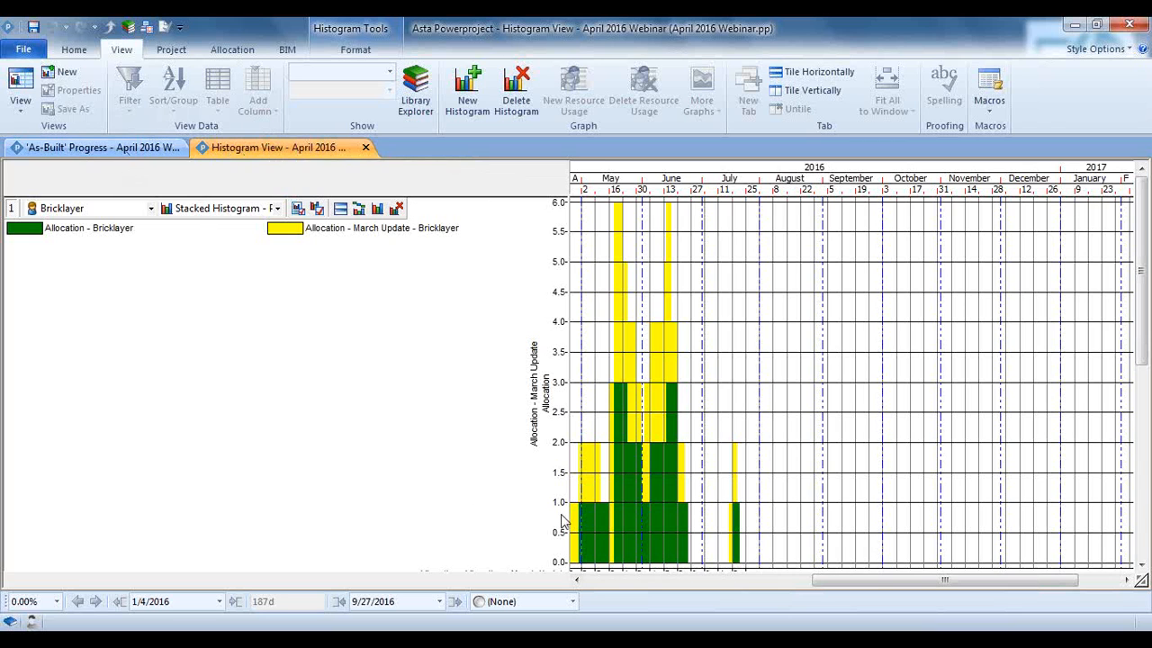
drag(567, 508, 380, 506)
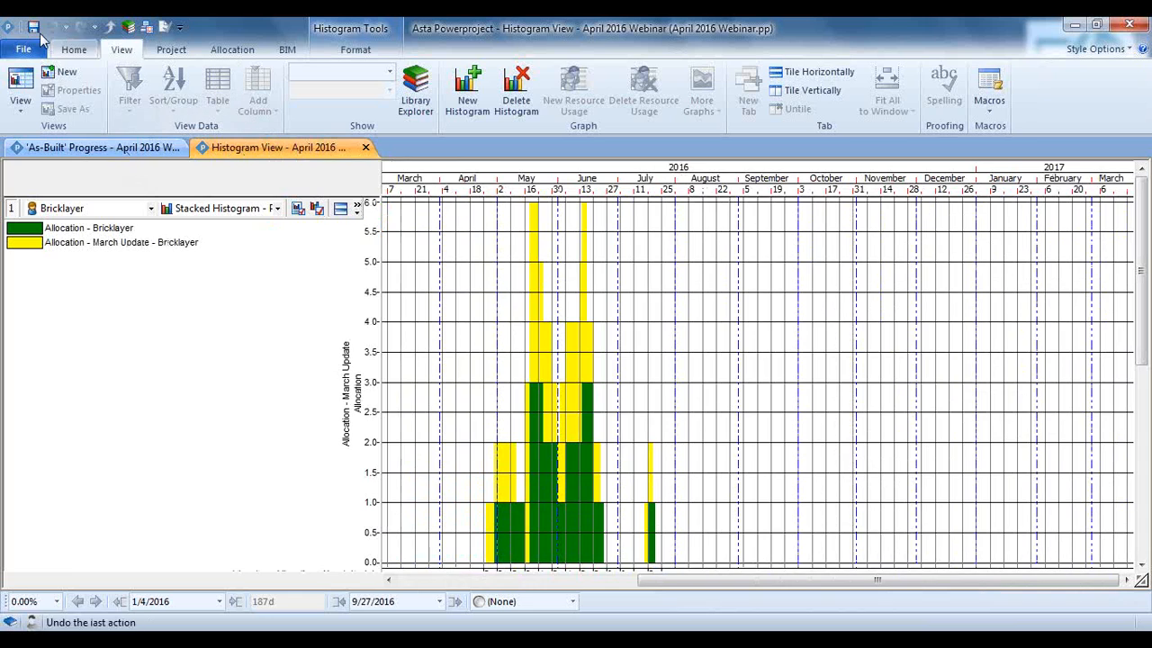
Preview how the Bricklayer Histogram View prints, and return to the view
click(27, 55)
click(51, 301)
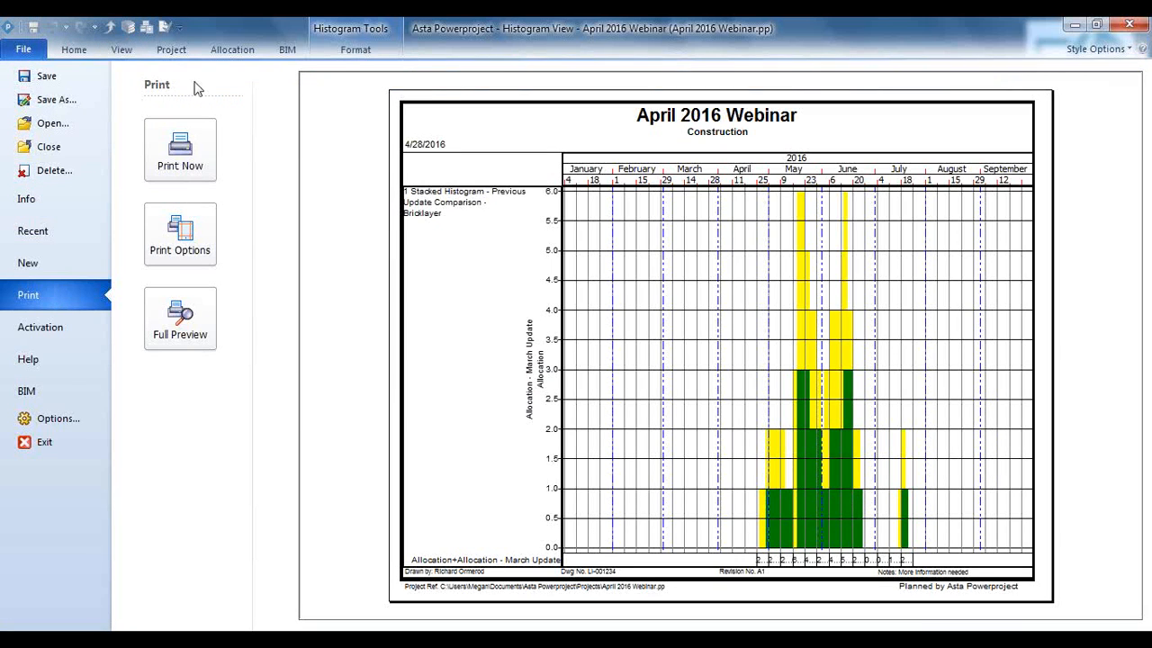
click(74, 50)
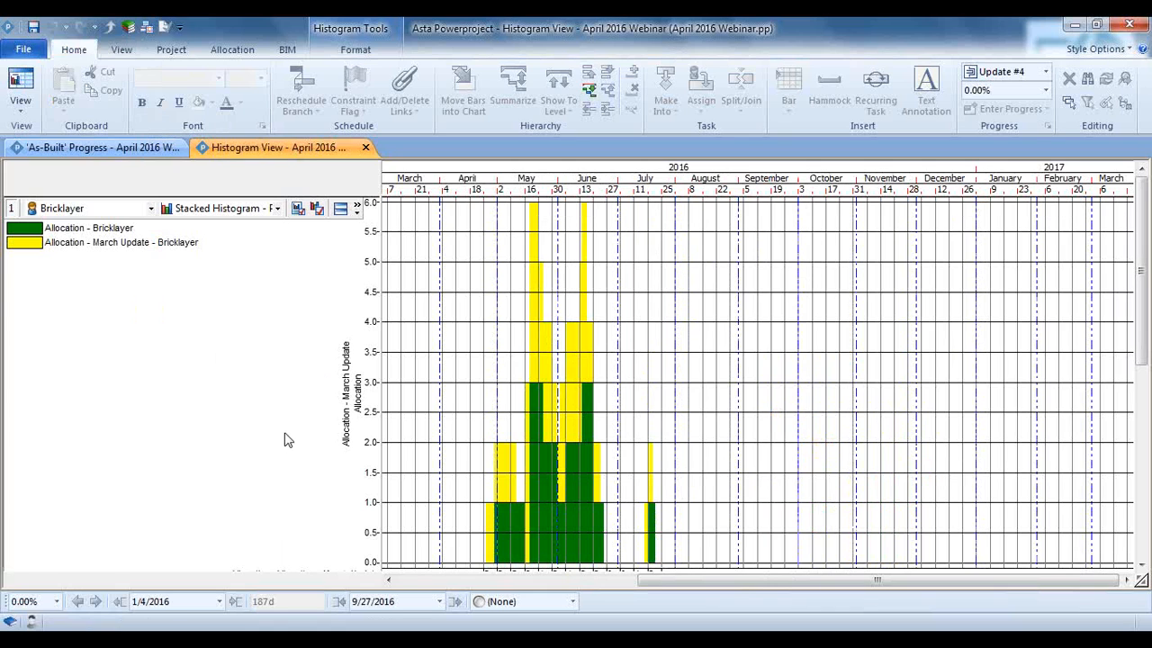
Return to the 'As-Built' Progress view and turn its histogram pane off and on again
click(94, 147)
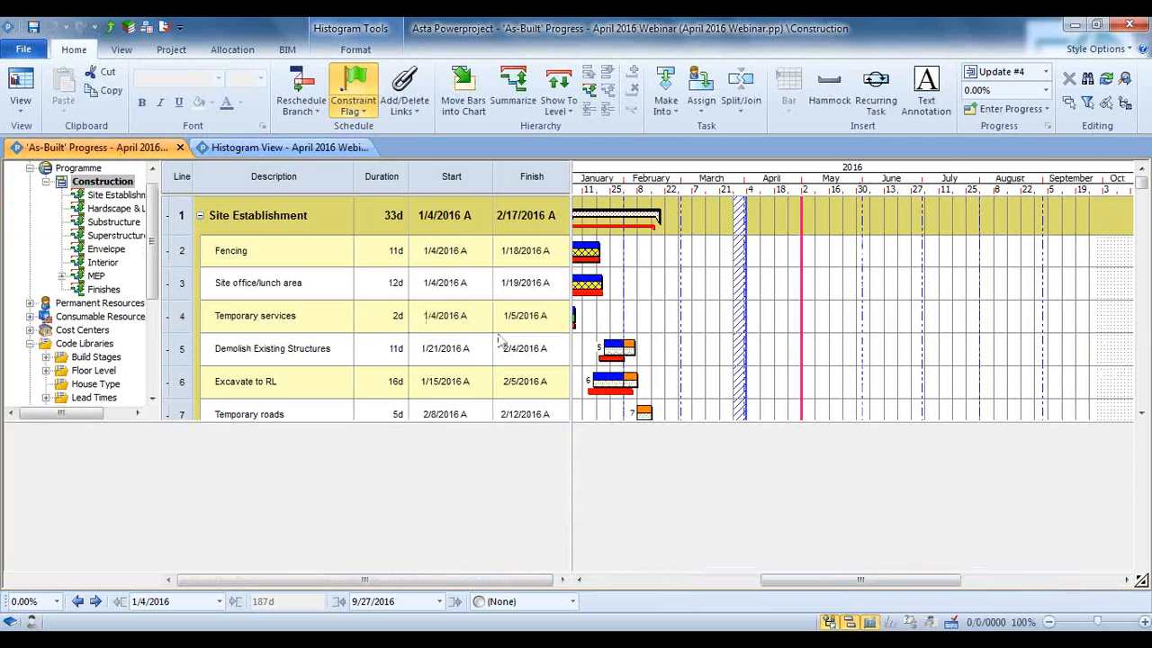
click(870, 622)
click(869, 621)
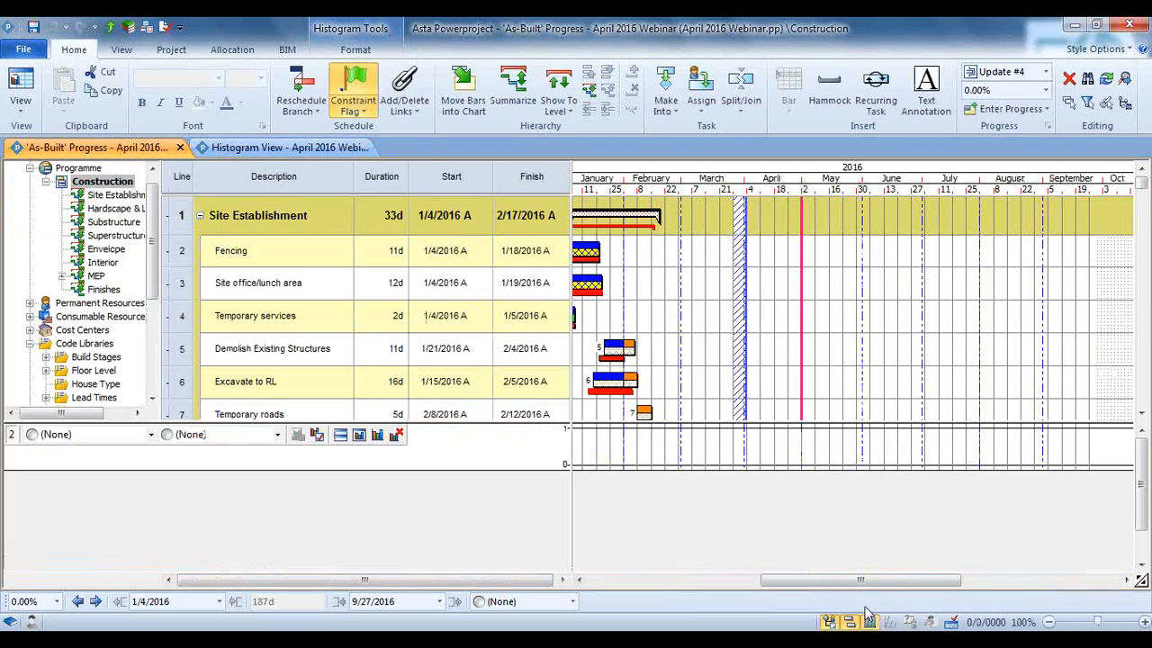
Enlarge the histogram row and chart the Bricklayer resource with the Stacked Histogram - Previous Update Comparison report
drag(621, 466, 630, 572)
click(151, 433)
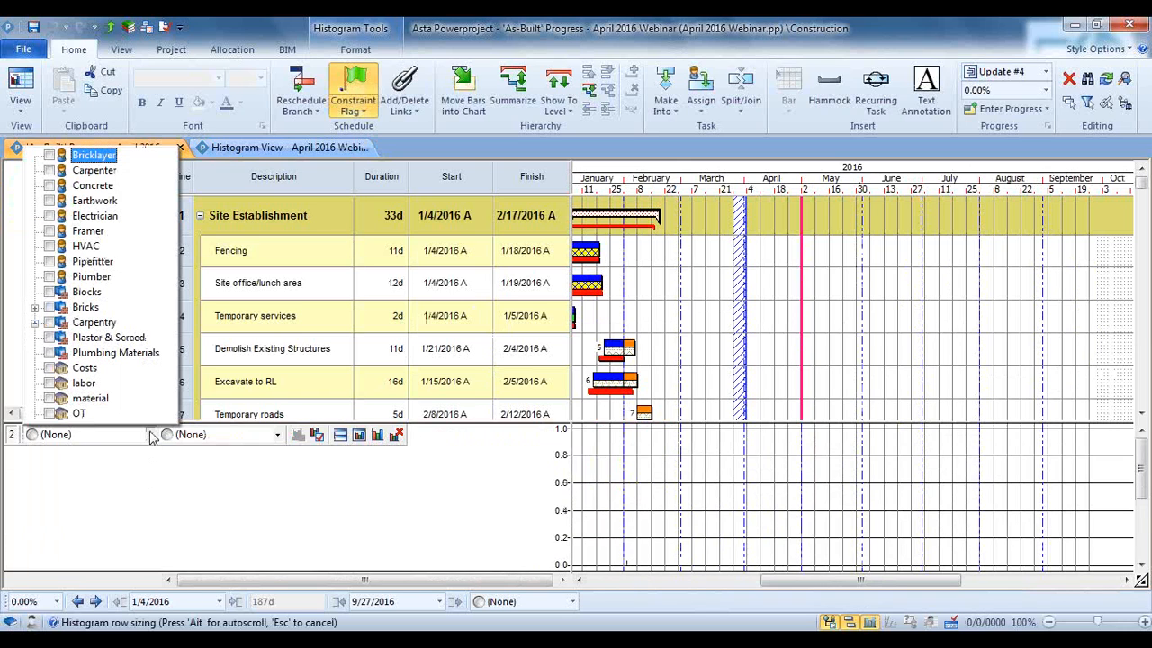
click(57, 156)
click(278, 433)
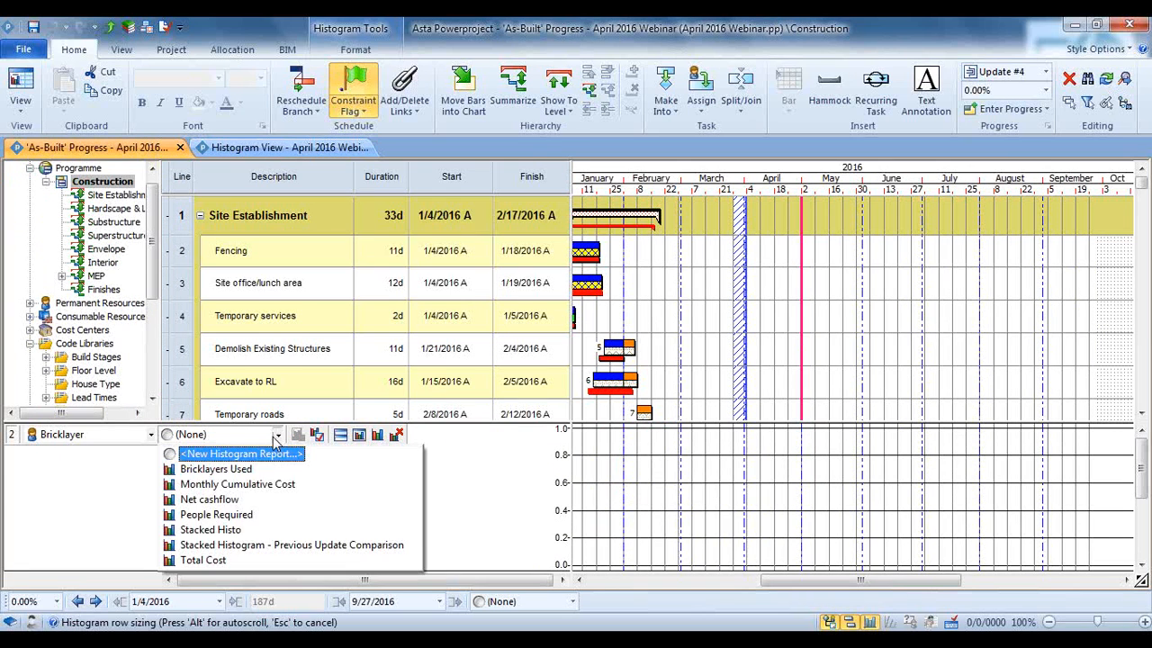
click(262, 544)
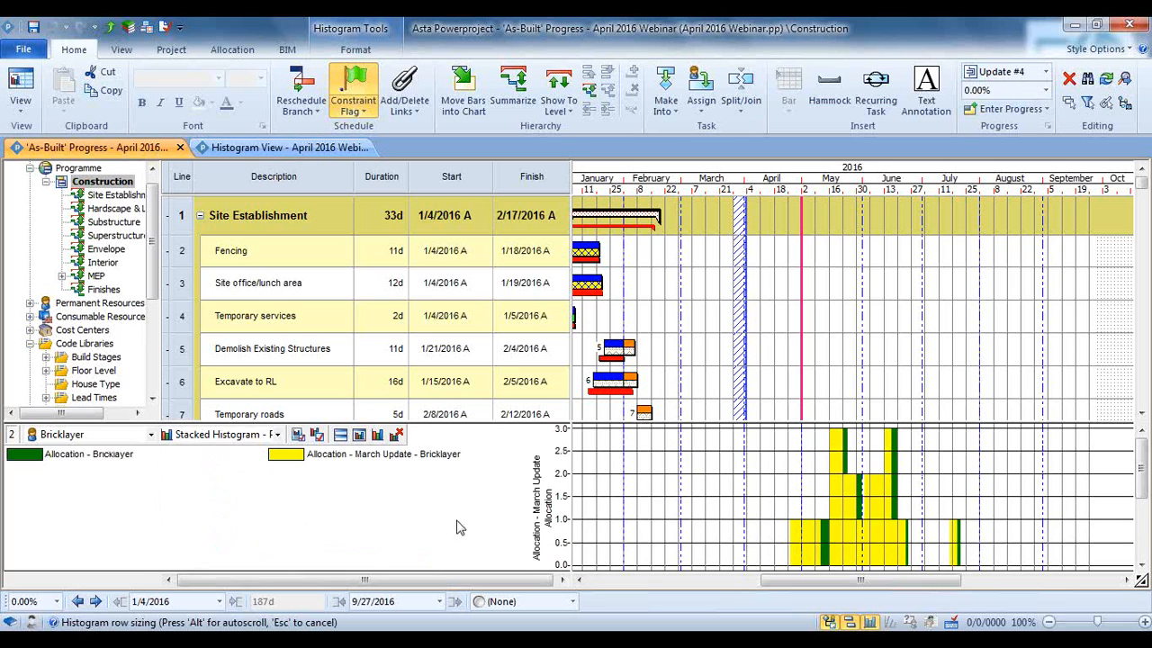
Export the Bricklayer histogram to Histogram.xls on the desktop using the HistoMultipleChart.xlt template
right_click(652, 519)
click(680, 504)
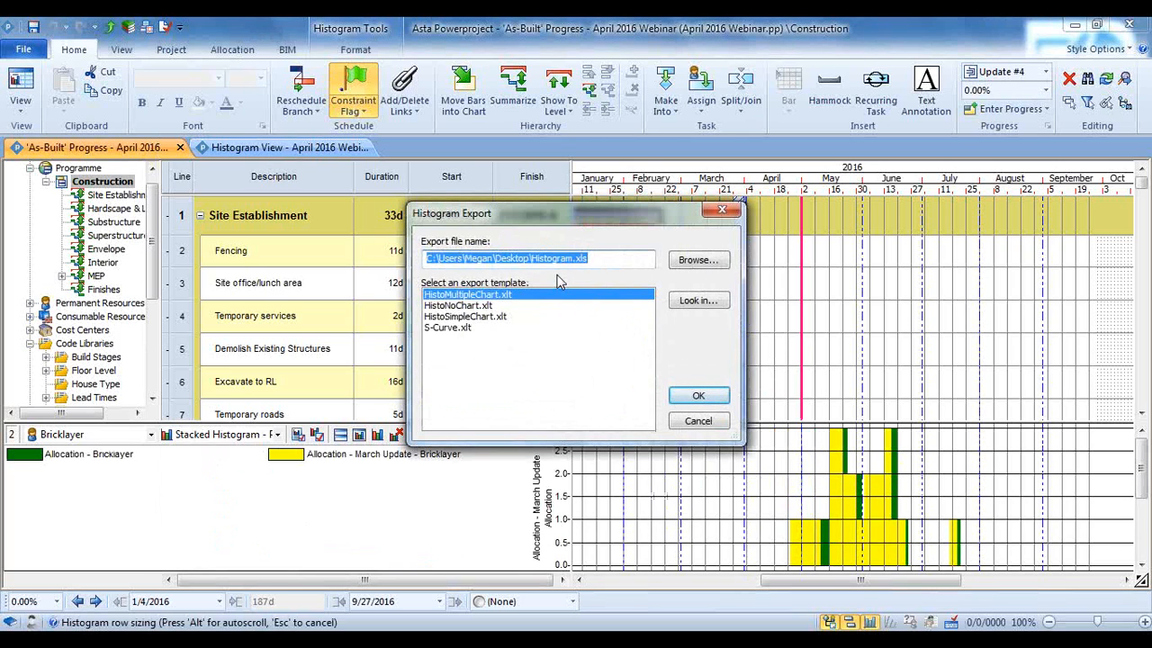
click(701, 397)
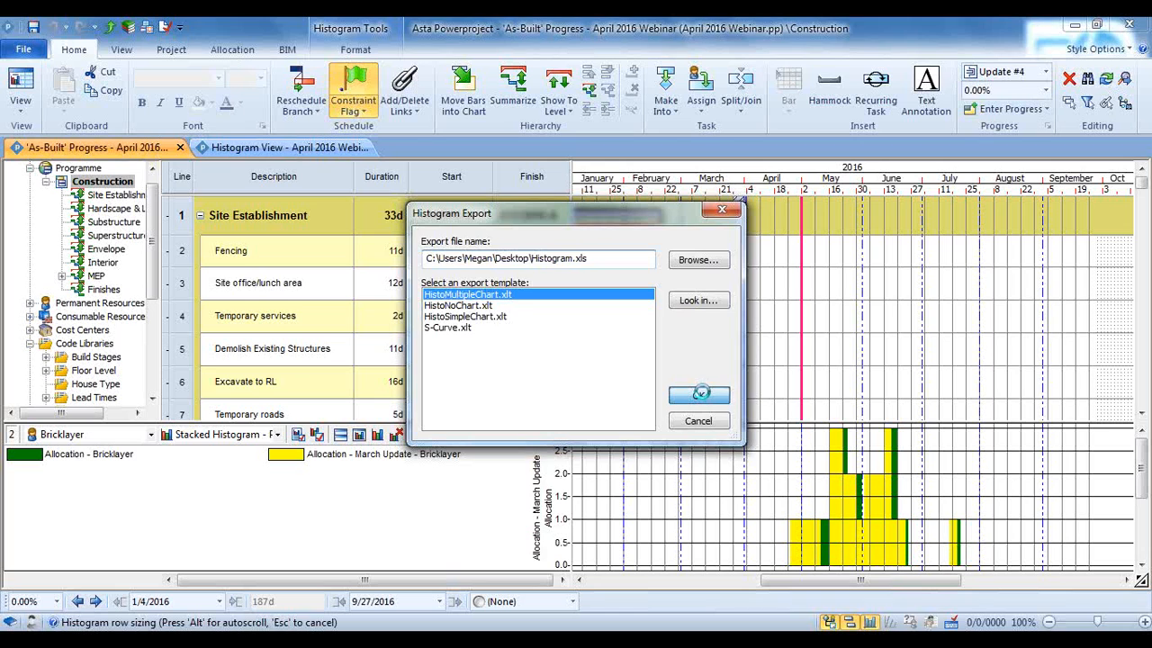
Find the exported Histogram file in the Desktop folder and open it in Excel, accepting the file format mismatch
click(1074, 27)
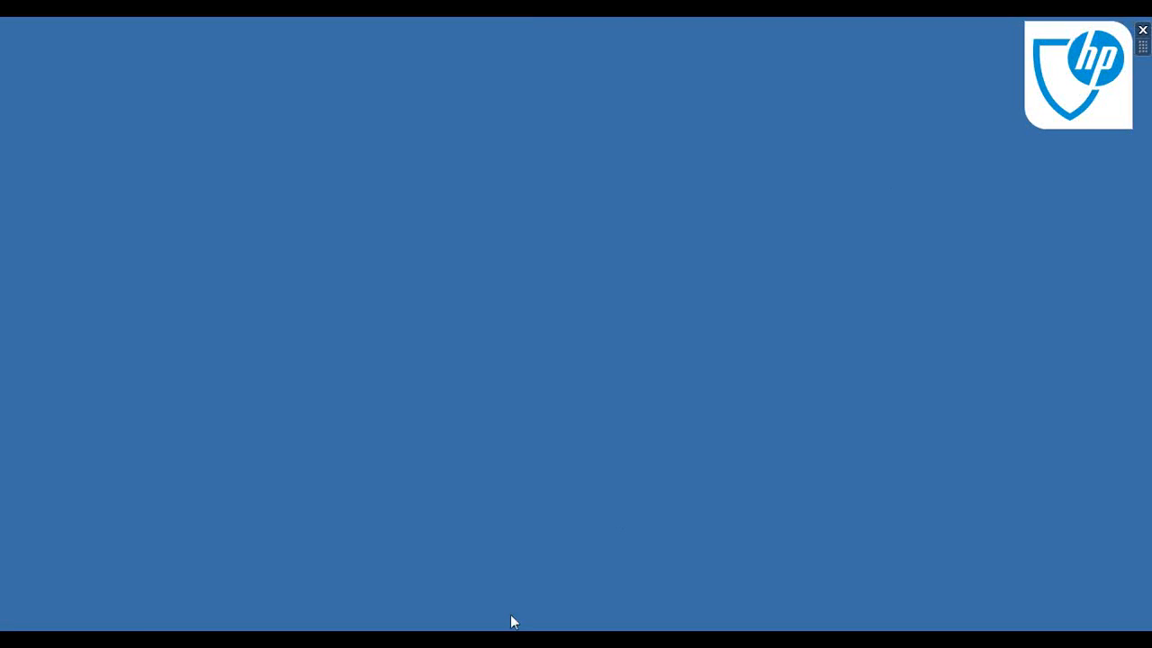
click(454, 641)
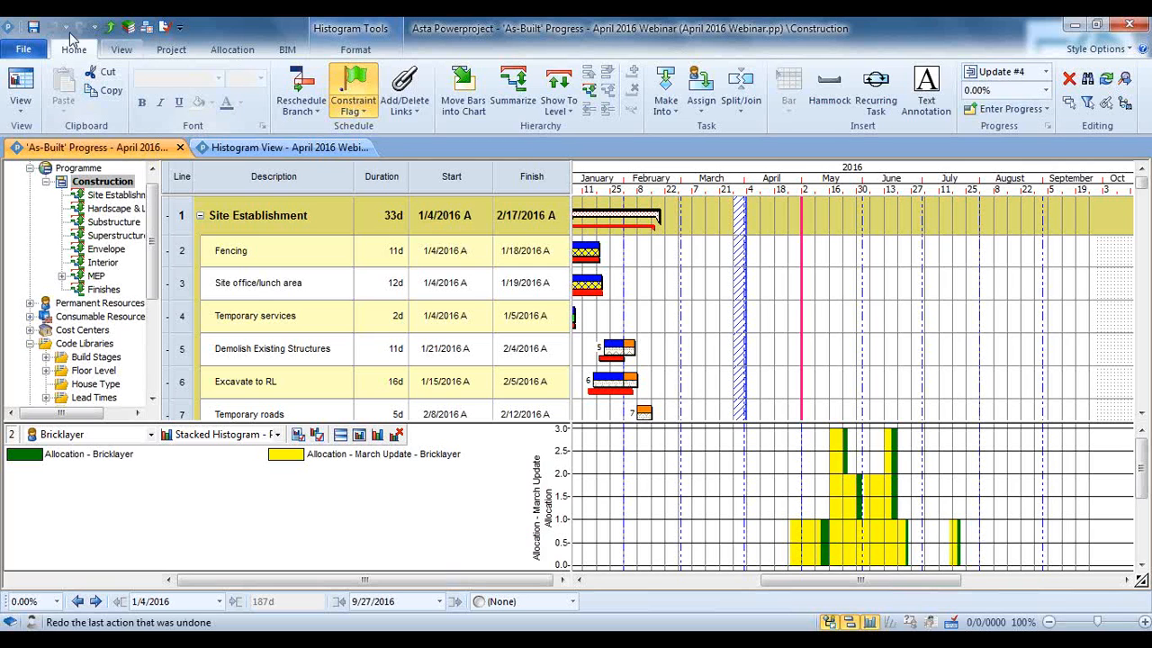
click(24, 49)
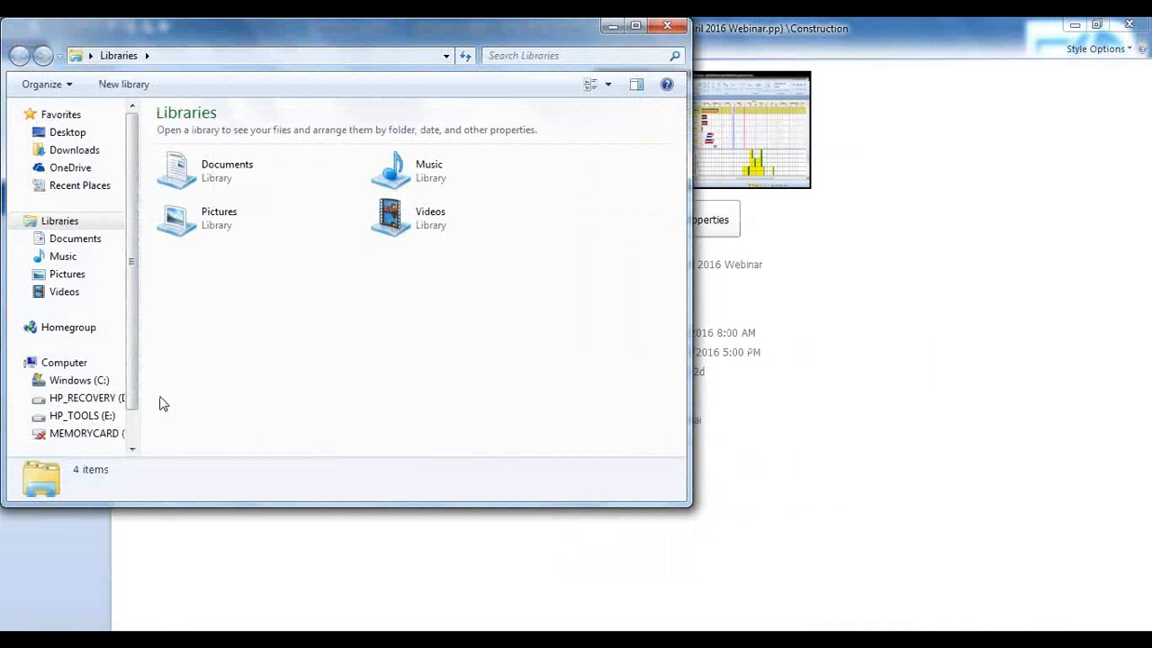
click(69, 133)
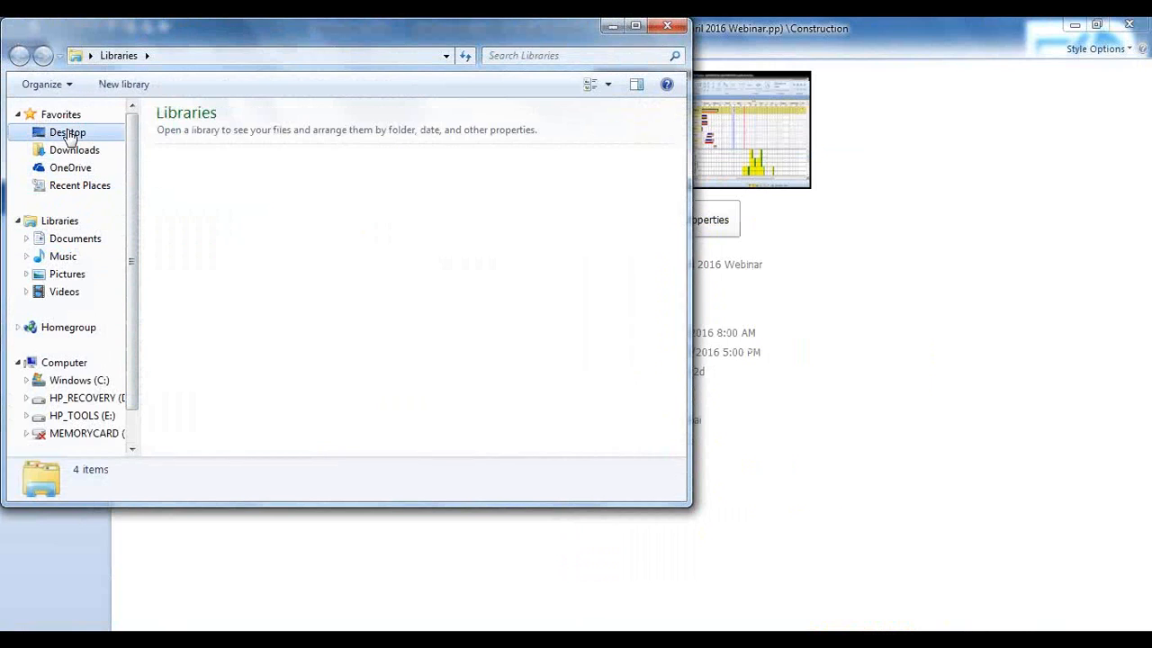
click(457, 315)
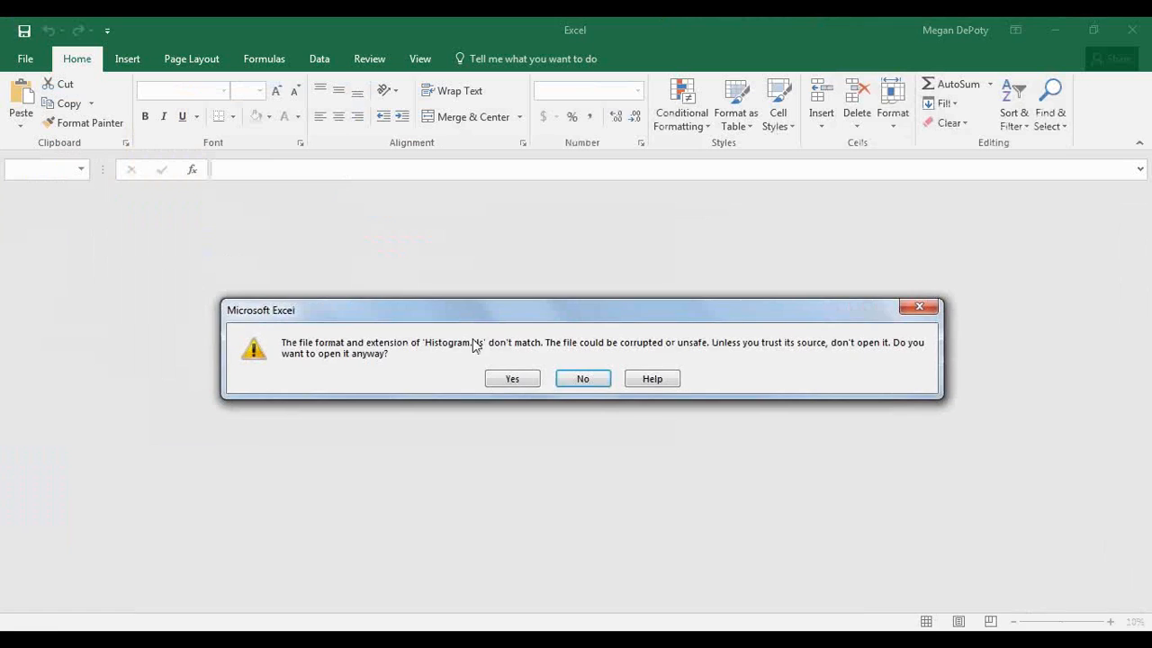
click(510, 379)
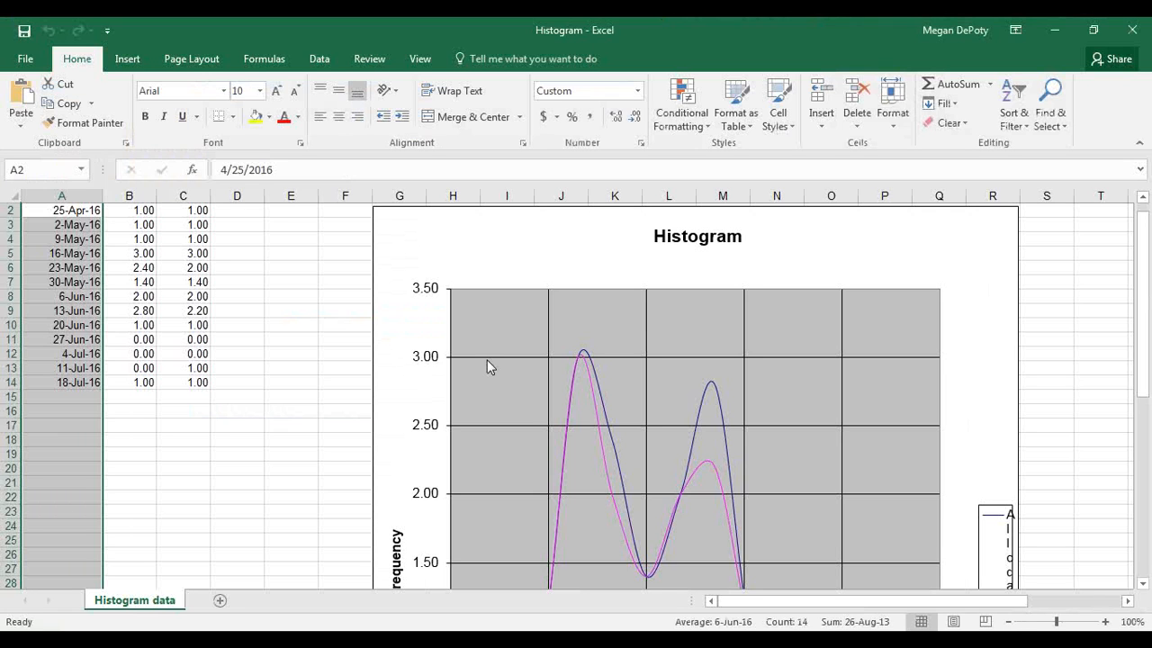
Examine the exported Bricklayer allocation and March Update allocation columns together with the Histogram chart
scroll(488, 368, down, 1)
scroll(488, 368, up, 2)
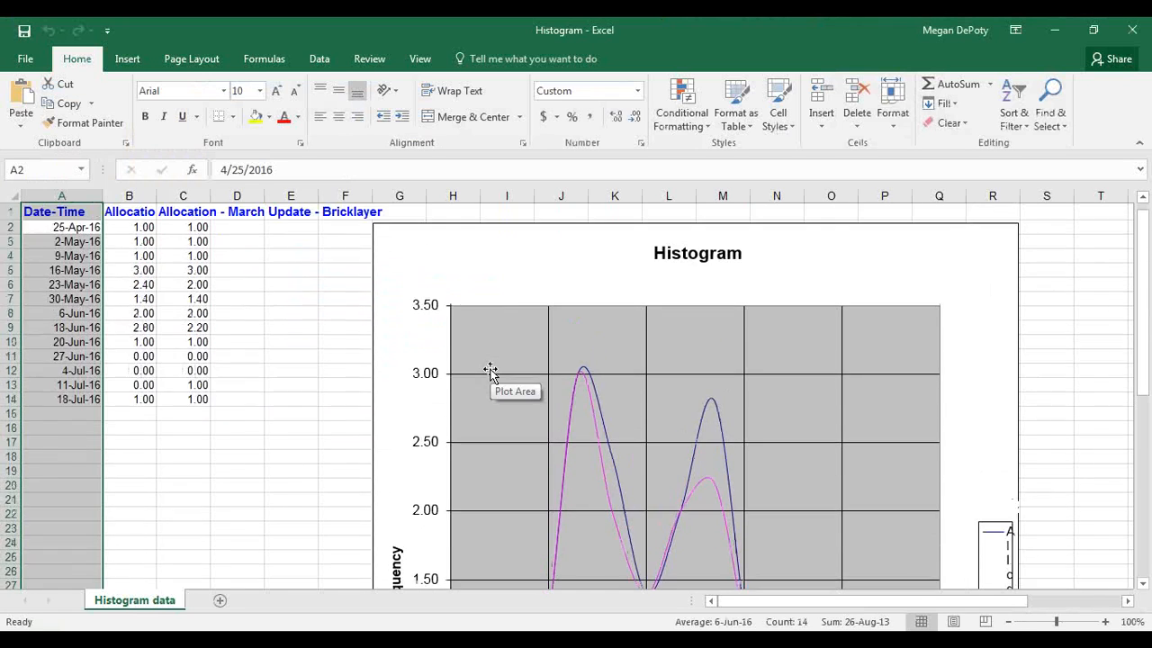
click(128, 195)
click(183, 195)
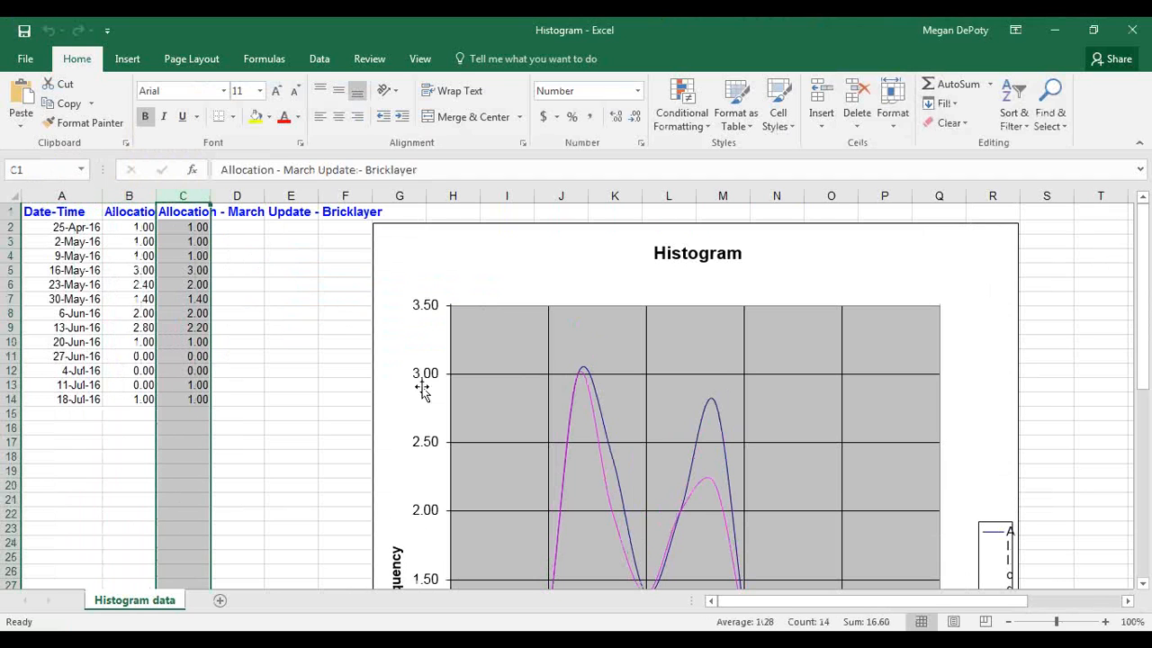
scroll(427, 401, down, 1)
scroll(426, 401, down, 7)
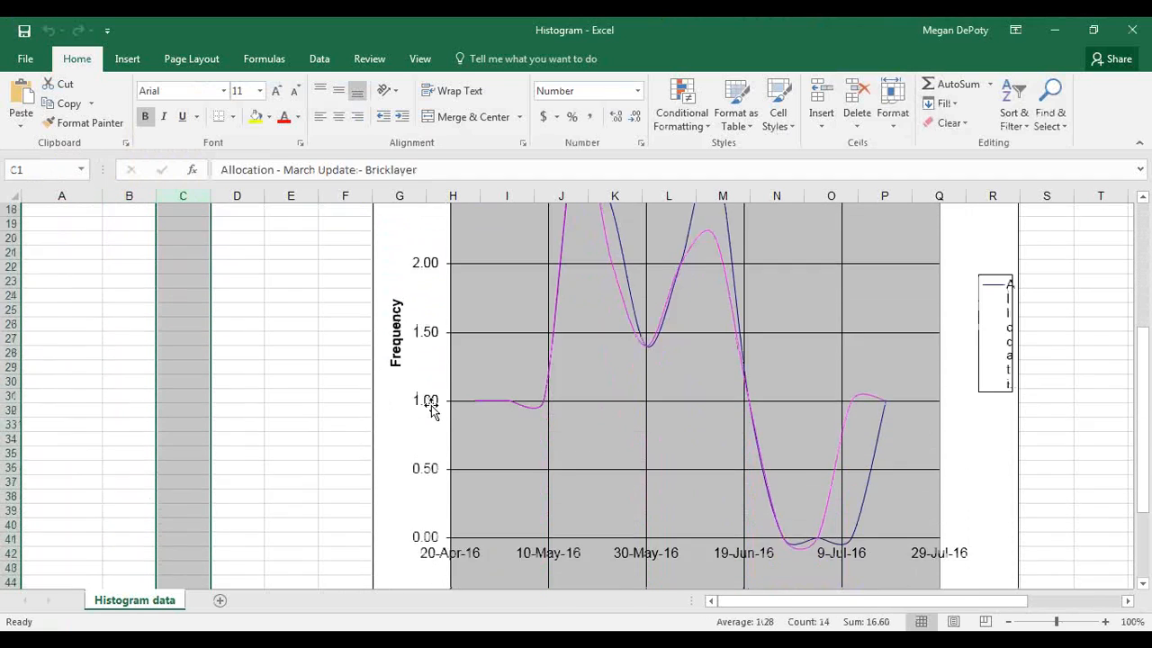
scroll(435, 415, up, 7)
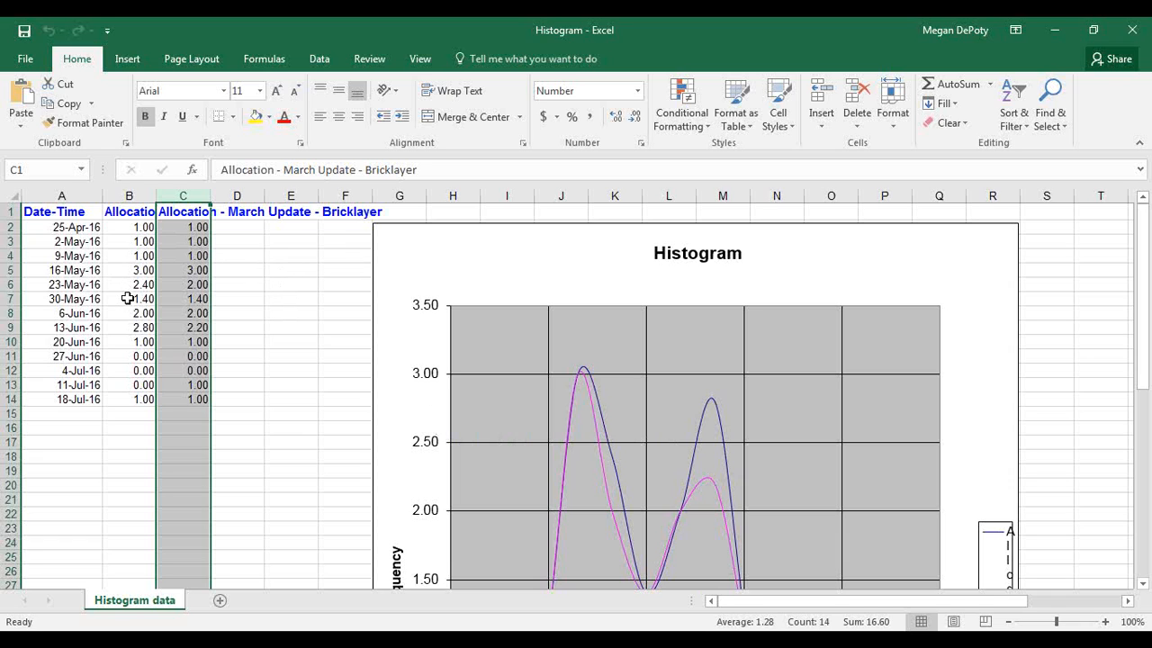
click(261, 340)
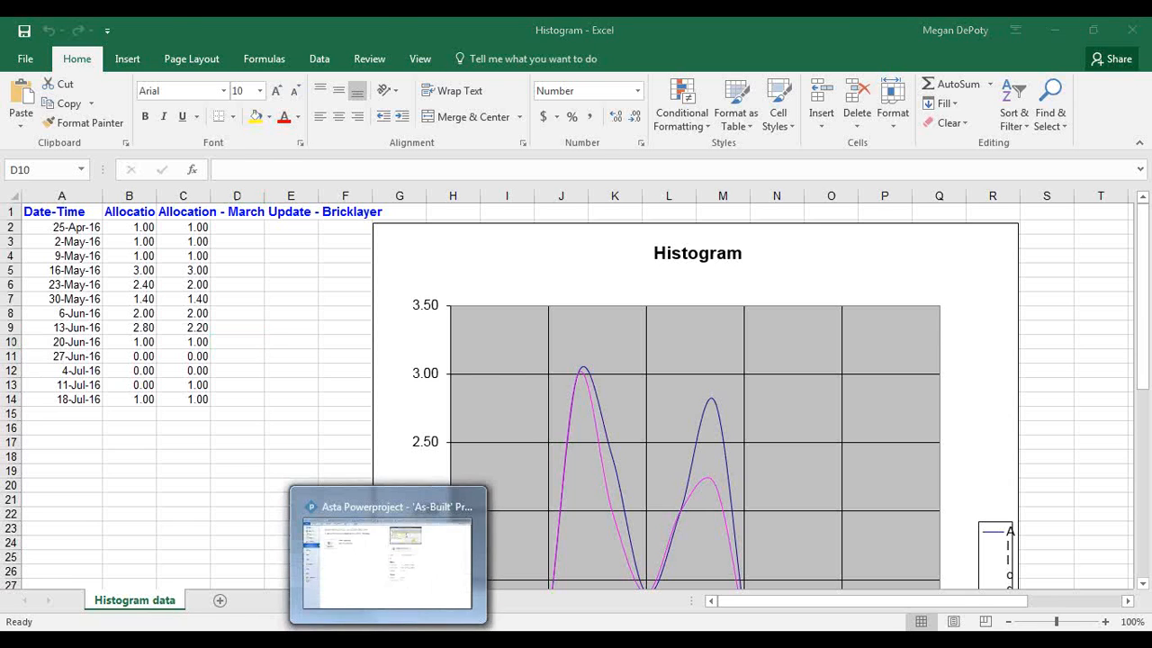
Switch back to the 'As-Built' Progress view in Asta Powerproject and collapse its histogram pane to show more tasks
click(381, 640)
click(90, 52)
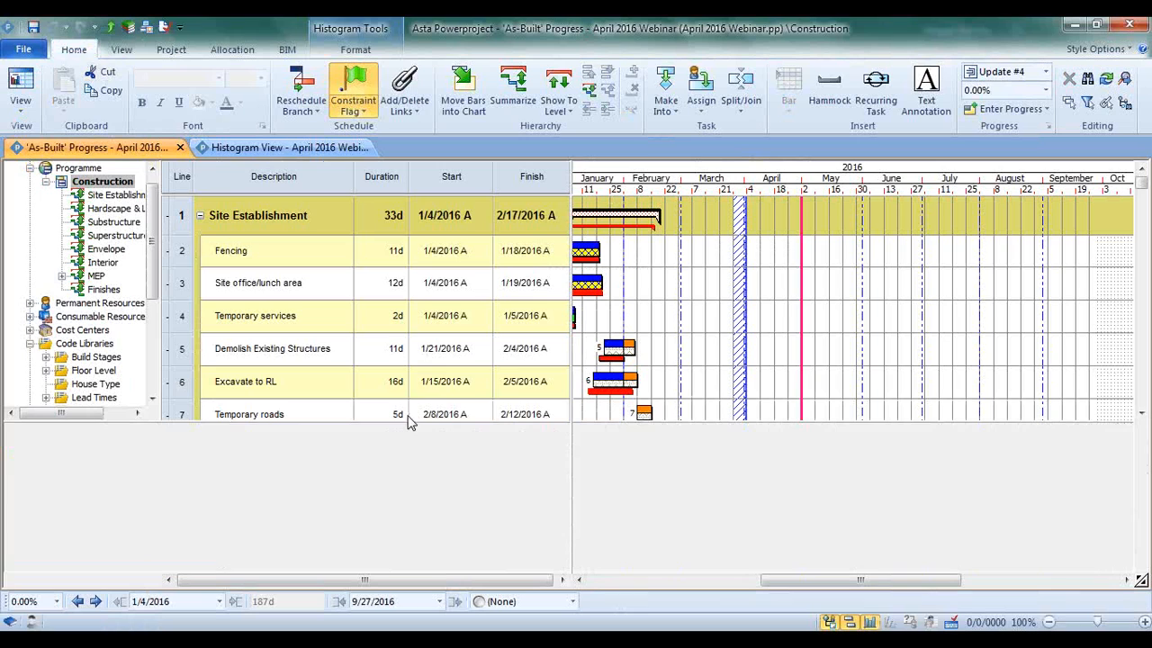
drag(411, 420, 417, 567)
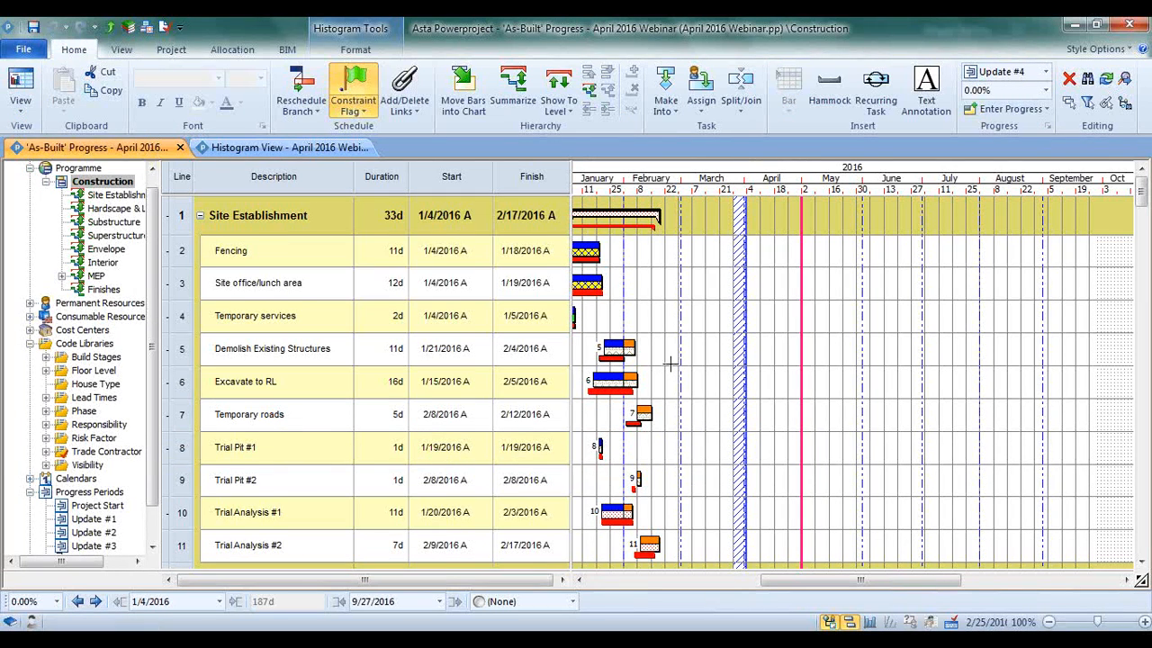
Widen the task table area and add the resource column Actual effort with its default definition after the Finish column
drag(572, 342, 733, 349)
right_click(668, 180)
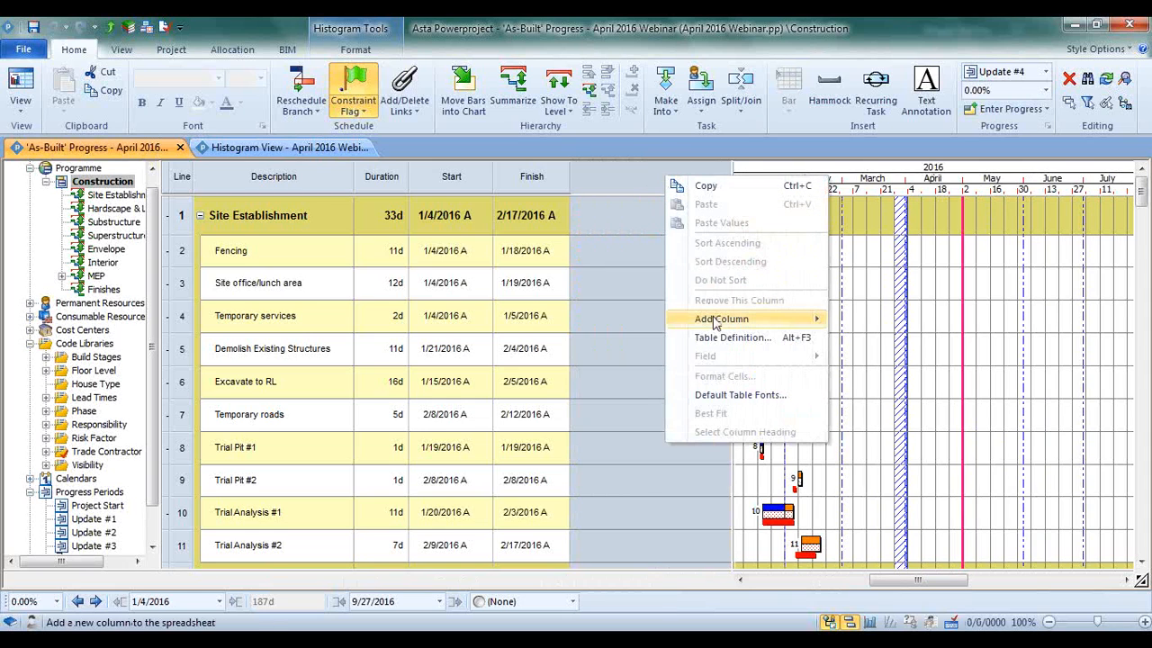
mouse_move(724, 320)
mouse_move(878, 342)
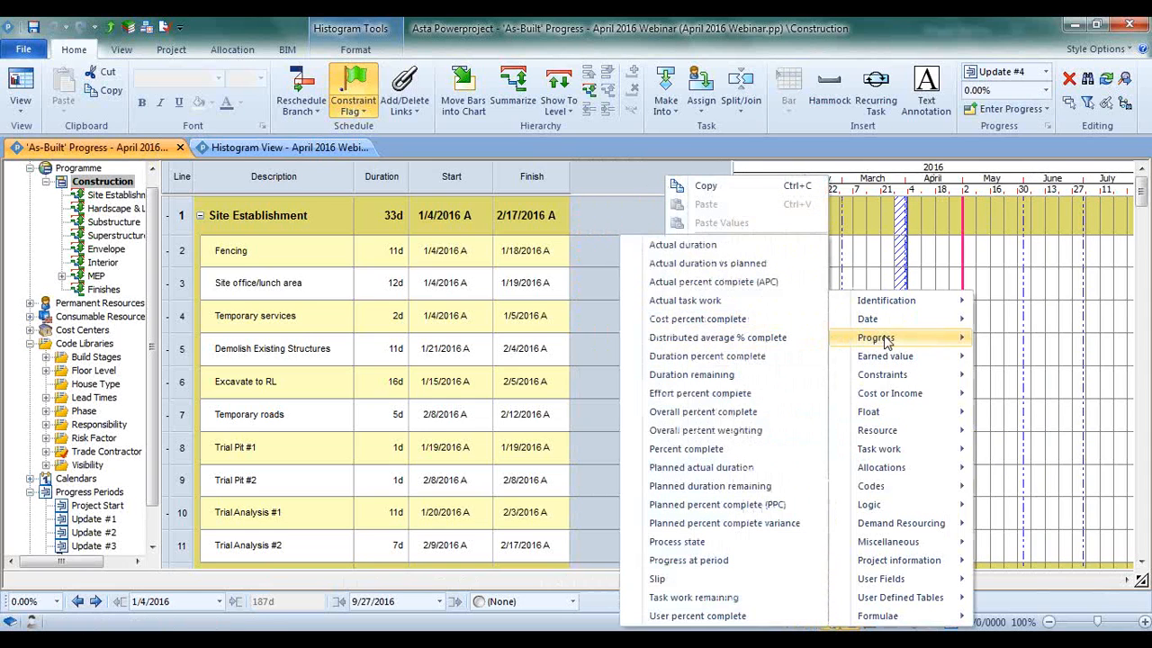
mouse_move(911, 430)
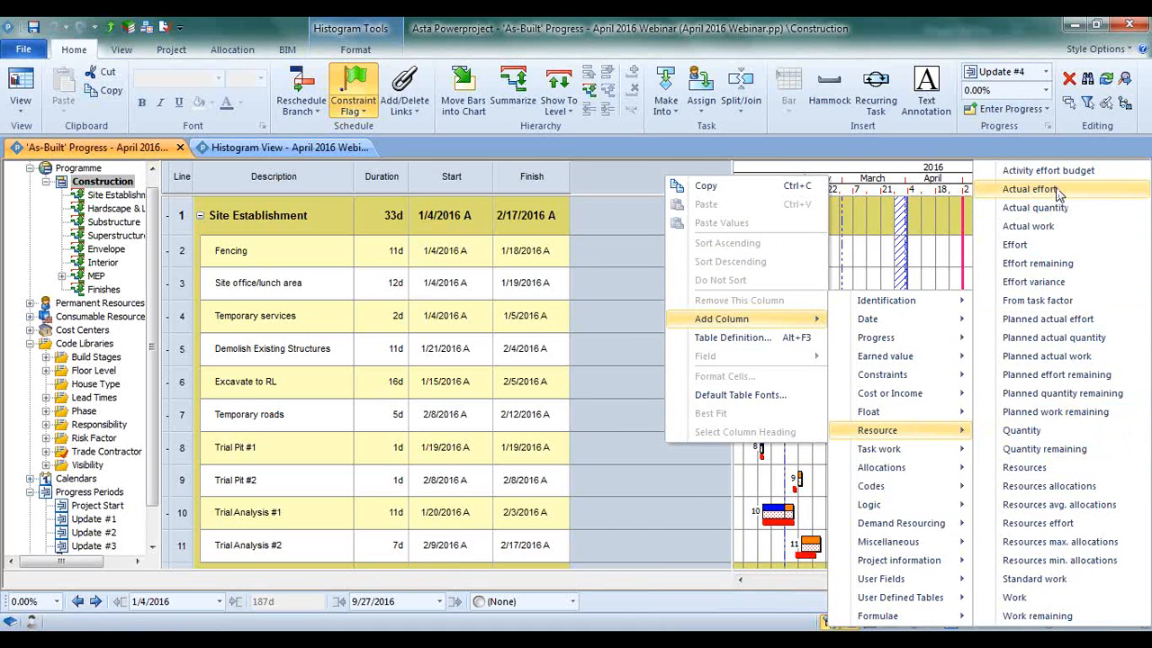
click(1031, 189)
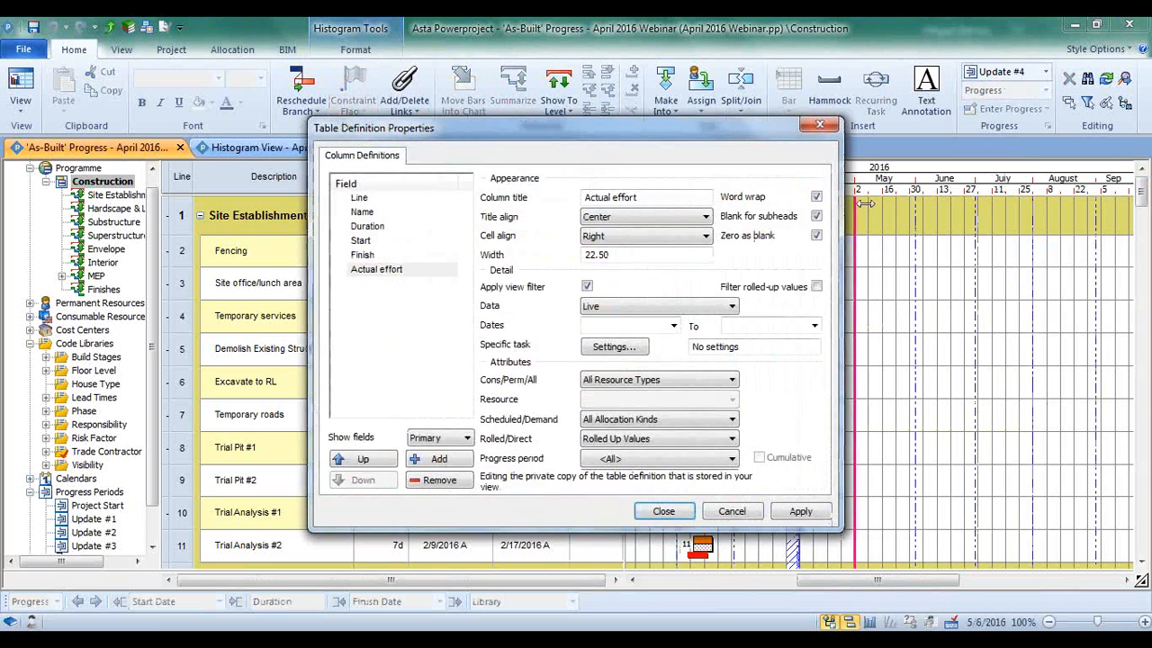
click(664, 511)
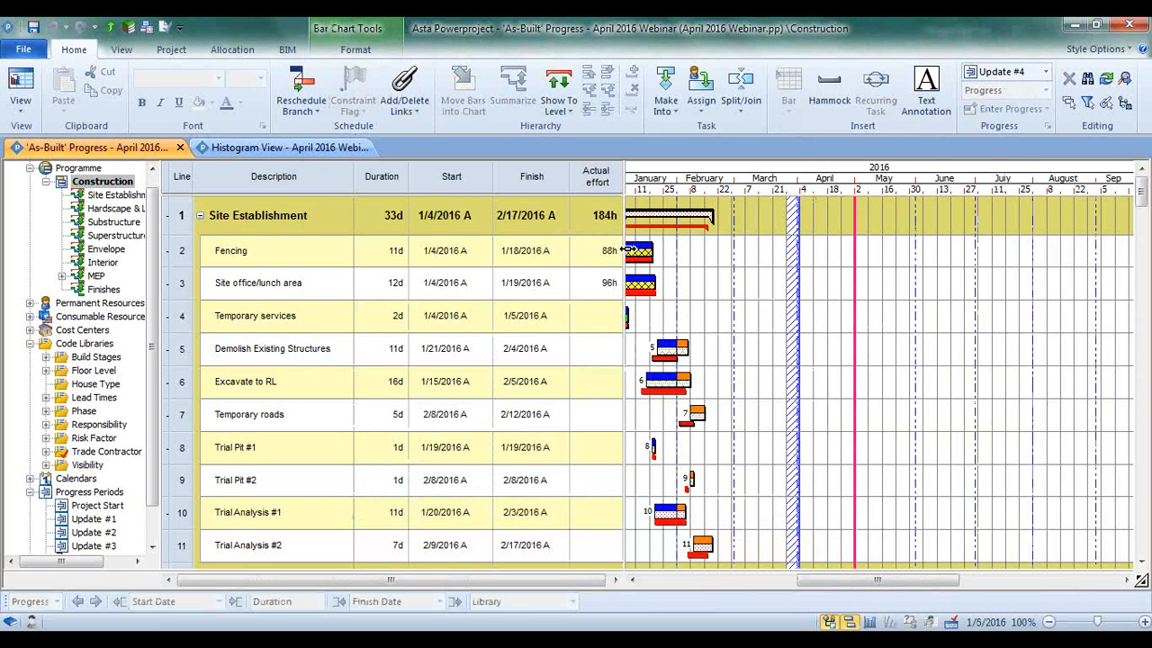
Widen the task table area past the Actual effort column to make room for another column
click(628, 249)
drag(623, 227, 686, 225)
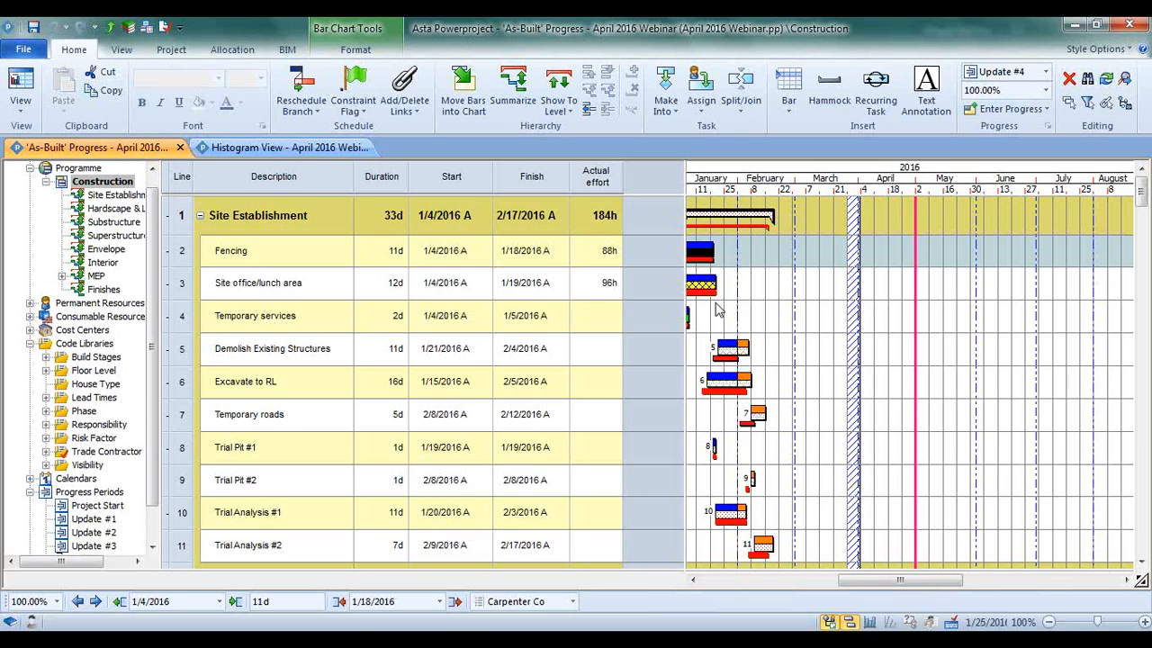
Remove the Actual effort column and narrow the task table area so that it ends after the Finish column
click(599, 171)
key(Delete)
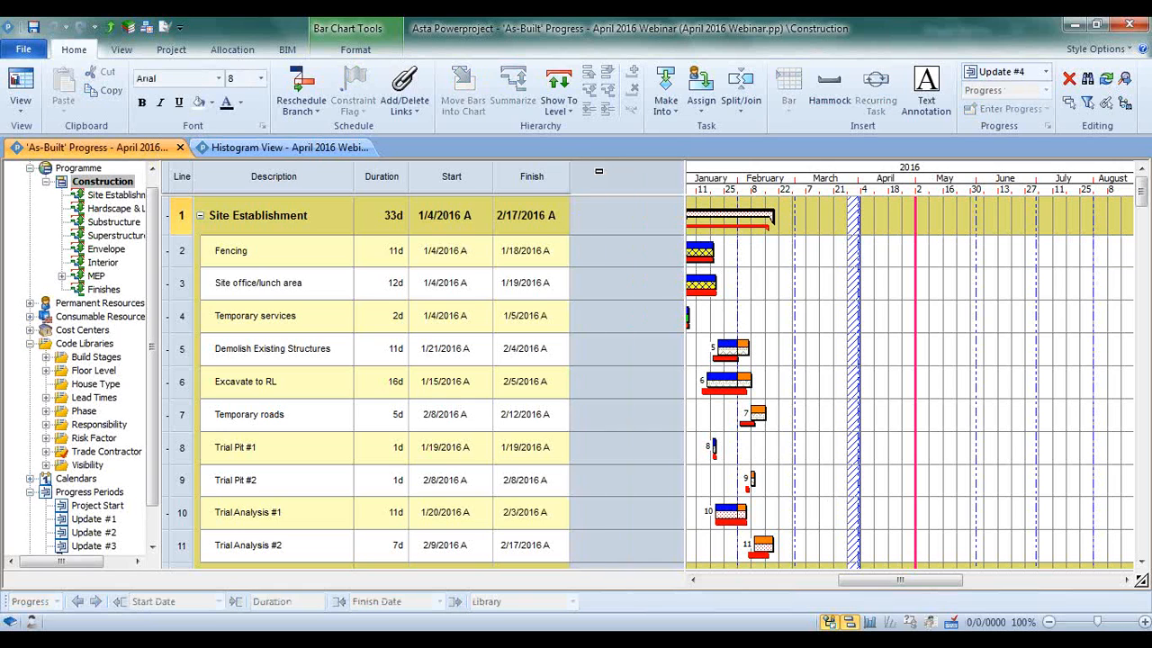
drag(683, 218, 574, 233)
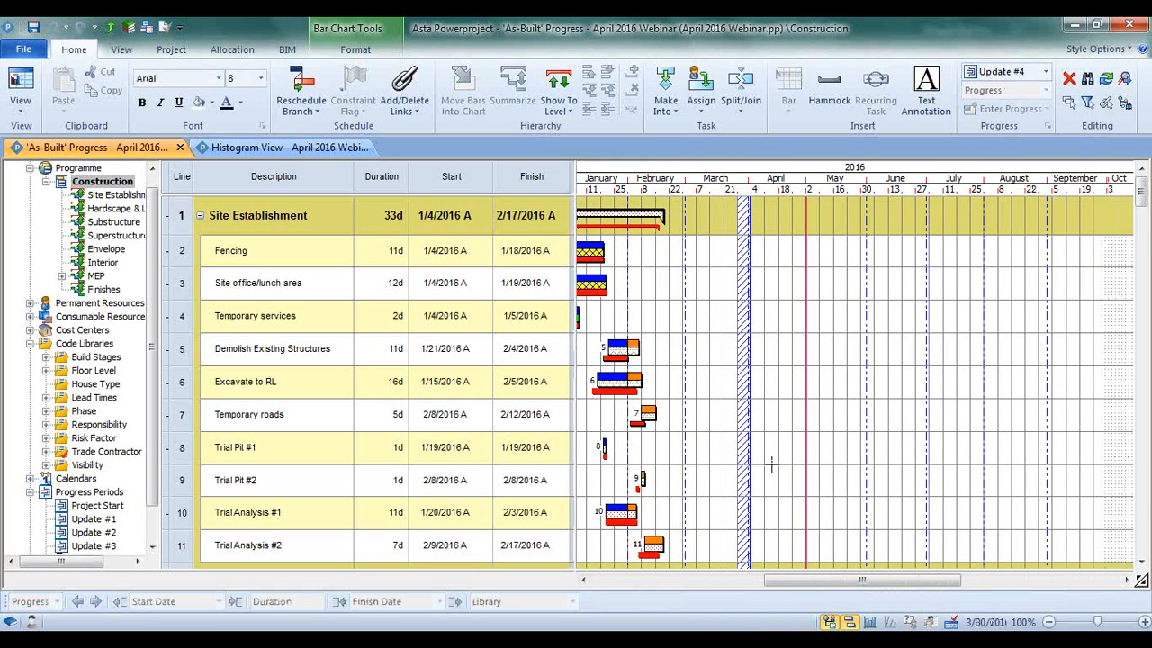
drag(787, 590, 770, 589)
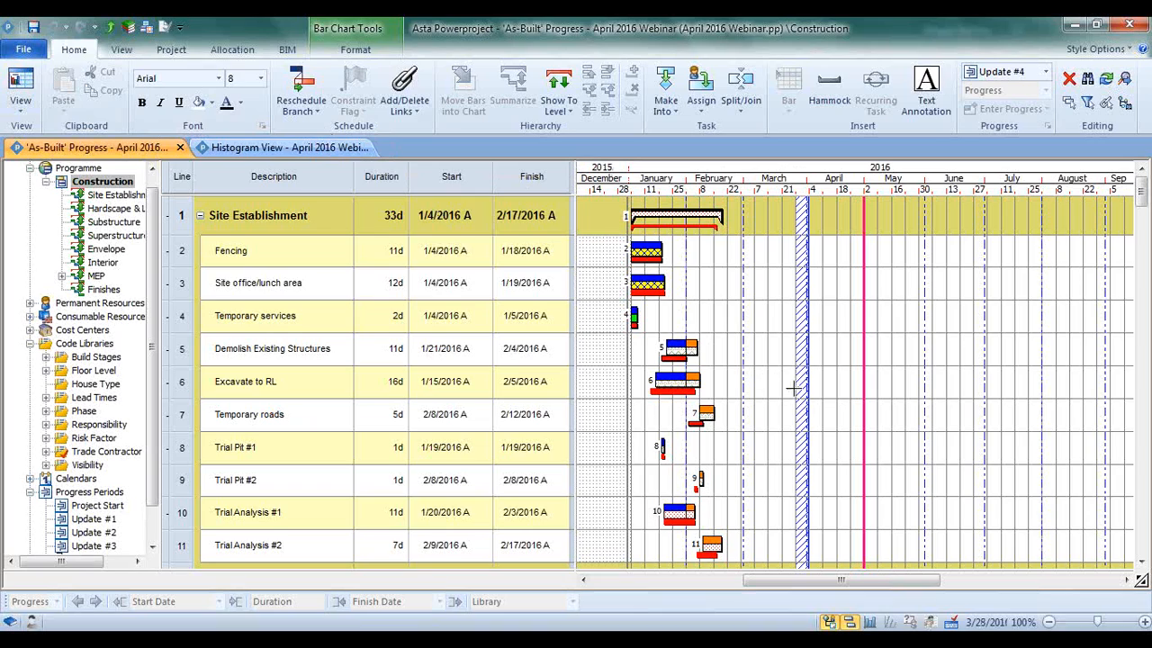
Extend the 1st Slab - Z2 bar to 18 days, finishing 5/24/2016, and reschedule the project with progress period Update #4
scroll(789, 385, down, 3)
scroll(788, 387, down, 6)
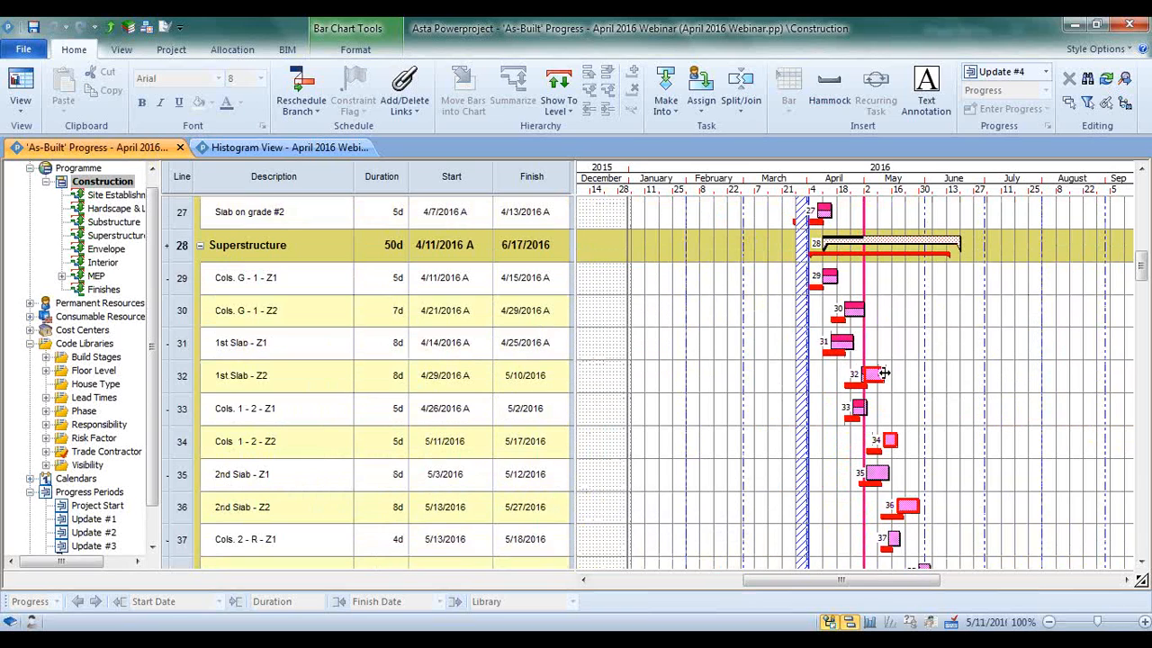
drag(885, 373, 910, 373)
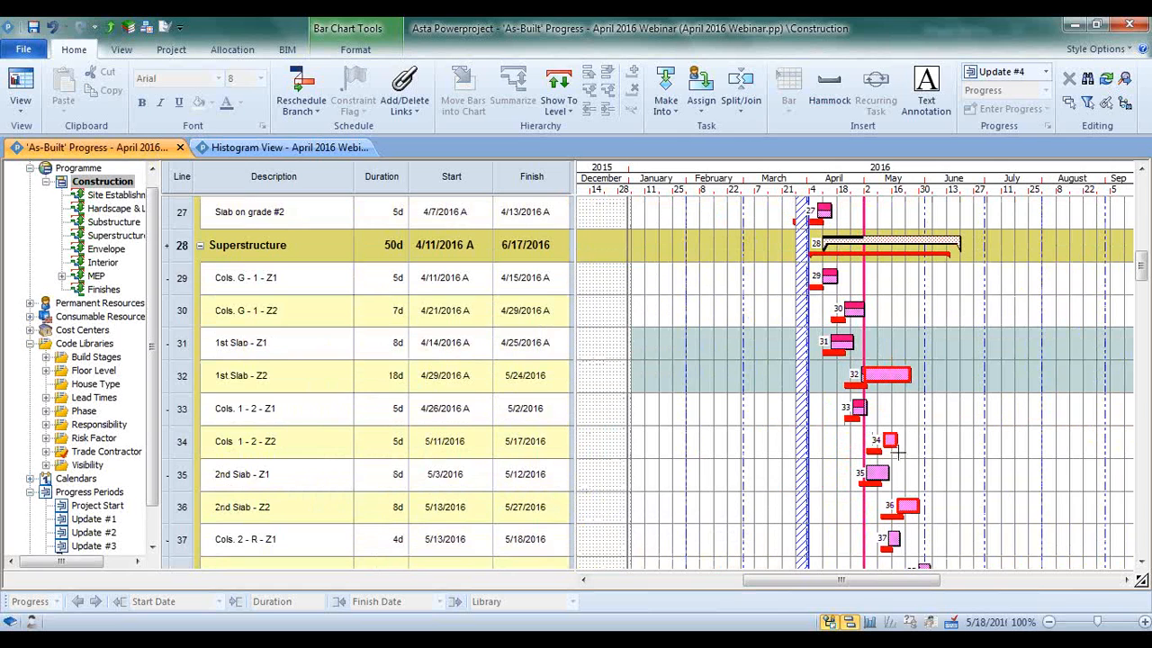
key(F9)
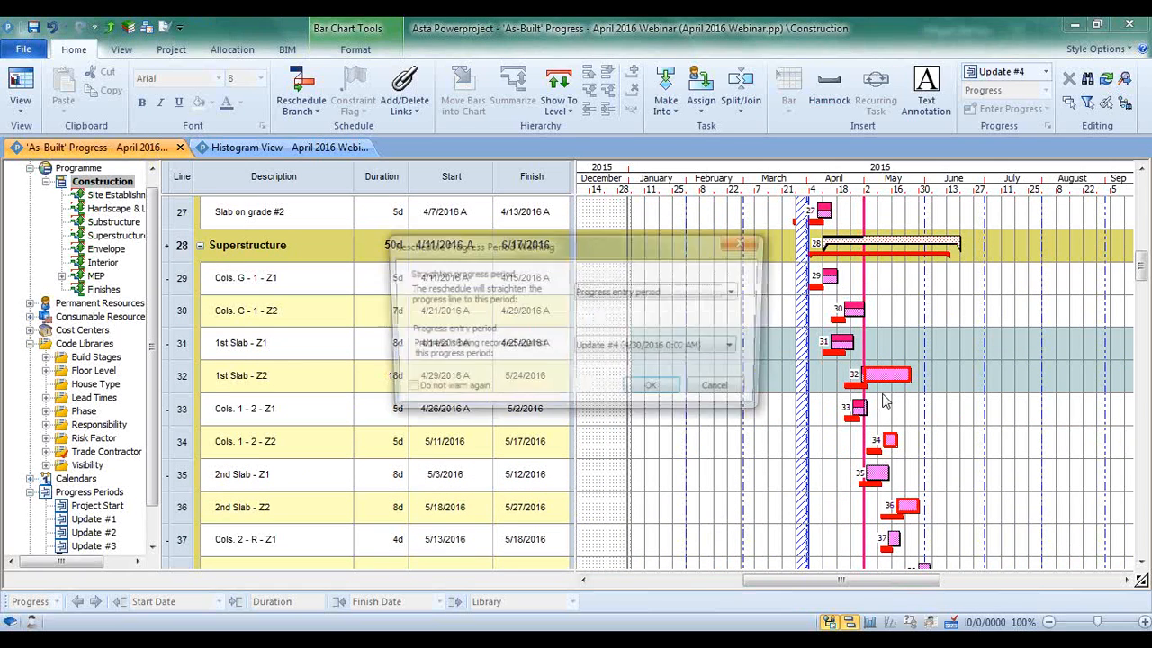
key(Return)
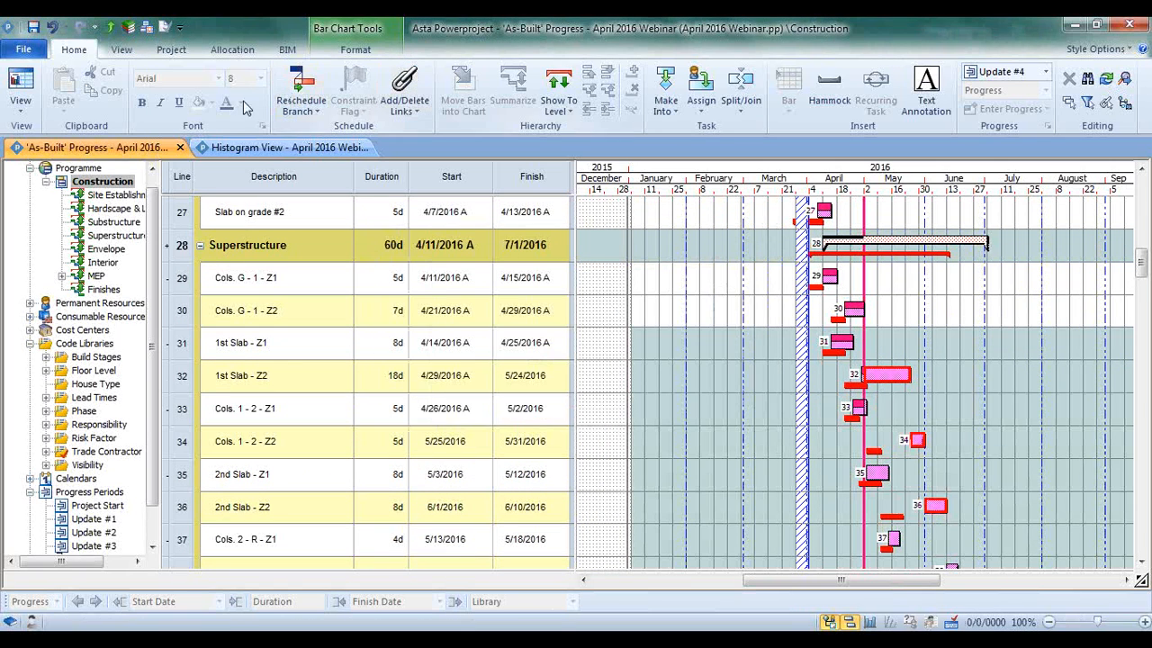
Close the Histogram View and open the saved Baseline Comparison view from the Progress group
click(240, 147)
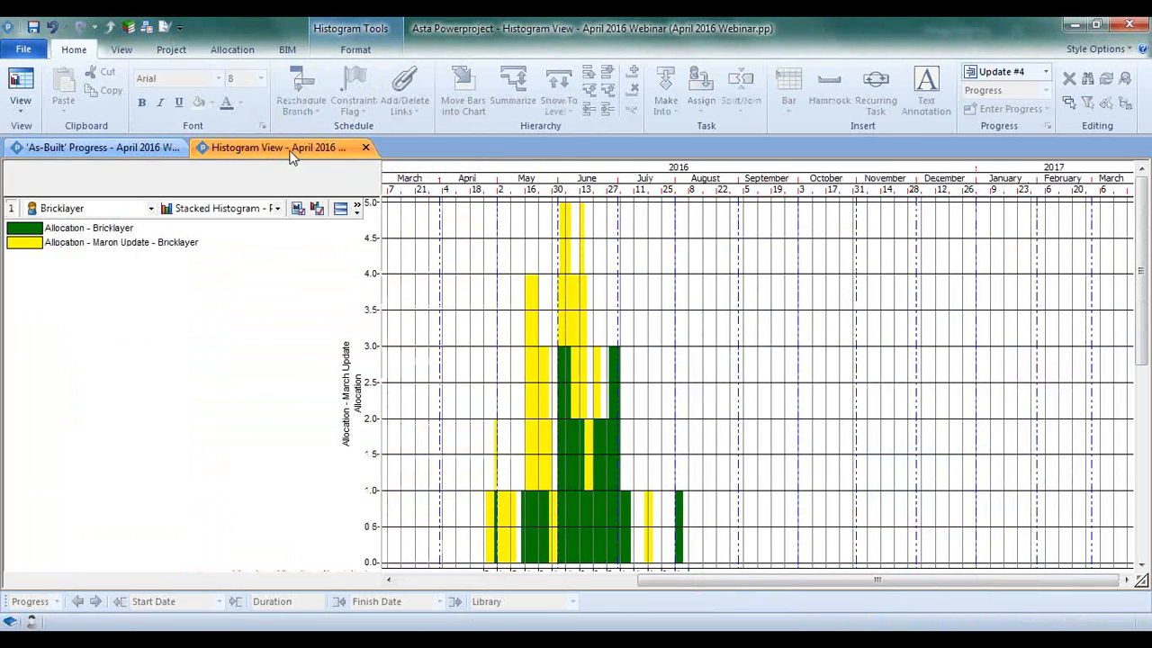
click(365, 147)
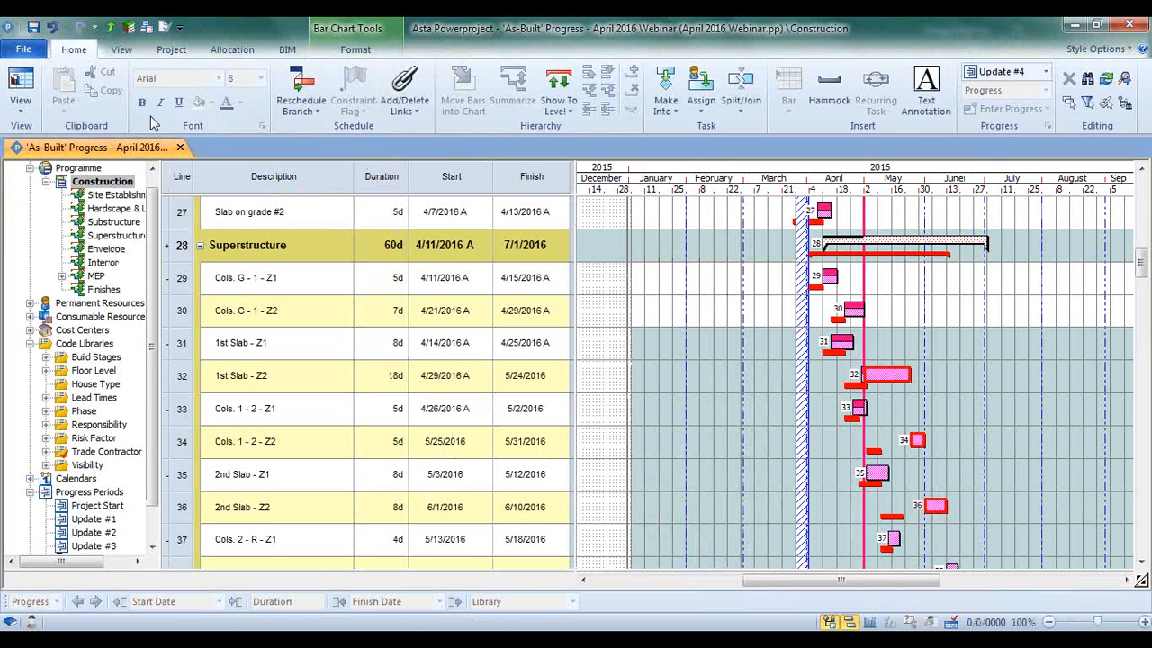
click(20, 90)
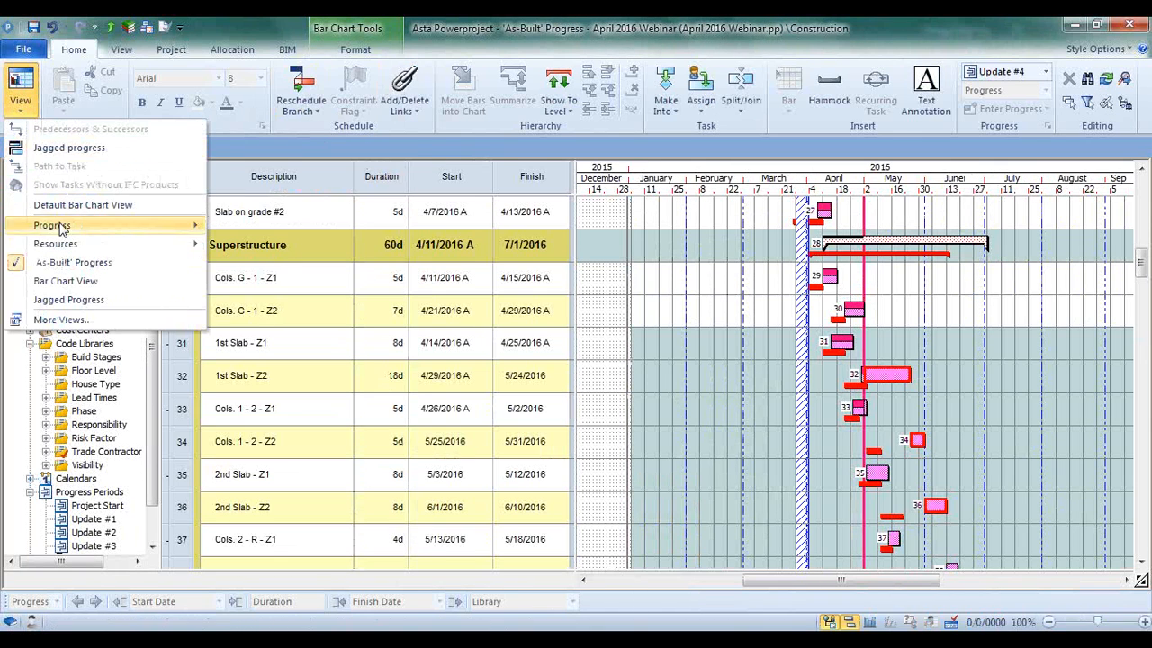
mouse_move(61, 225)
click(279, 237)
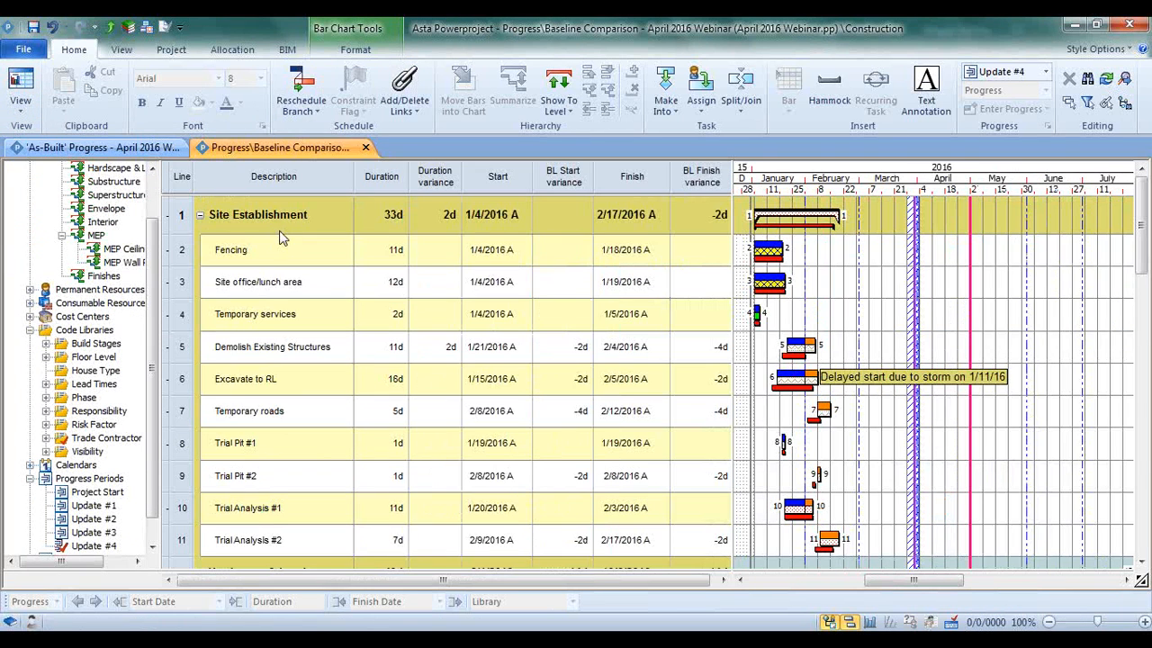
Collapse the summary groups and examine the baseline variances of the Substructure tasks and the Superstructure tasks
click(200, 215)
click(200, 250)
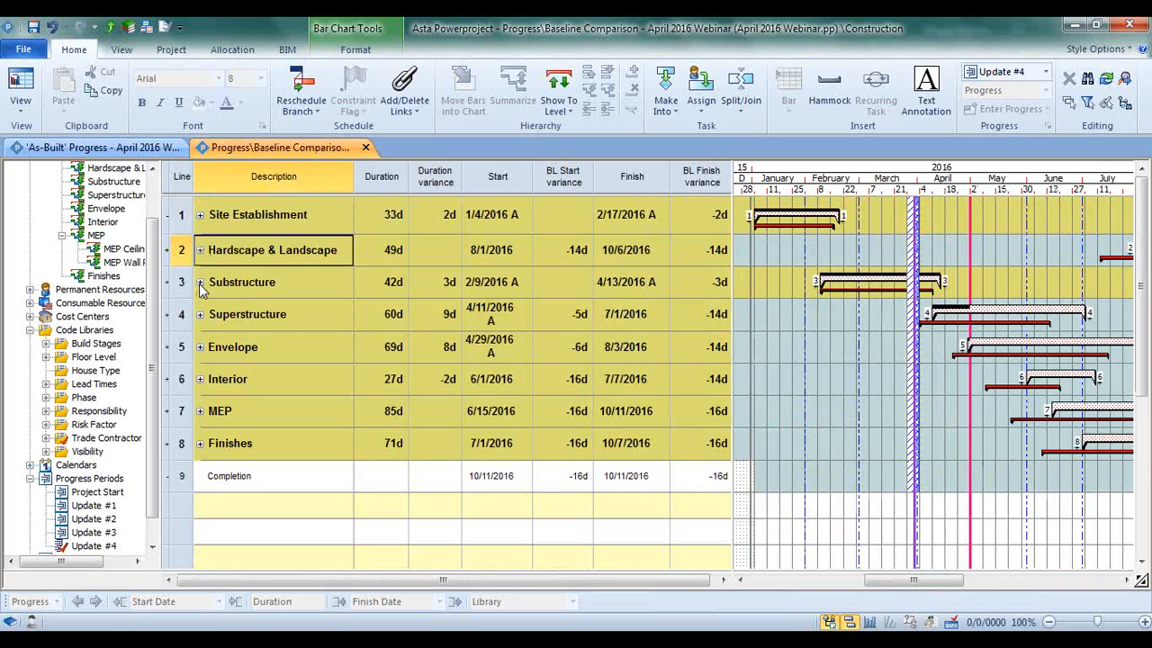
click(199, 282)
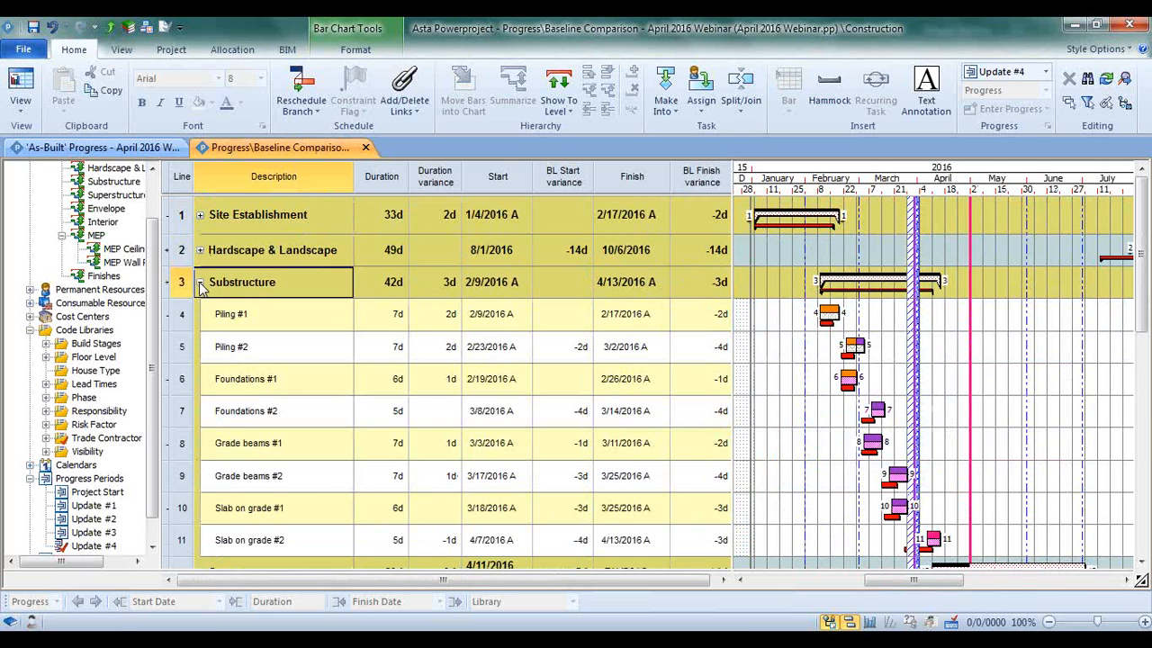
click(200, 283)
click(202, 321)
click(201, 317)
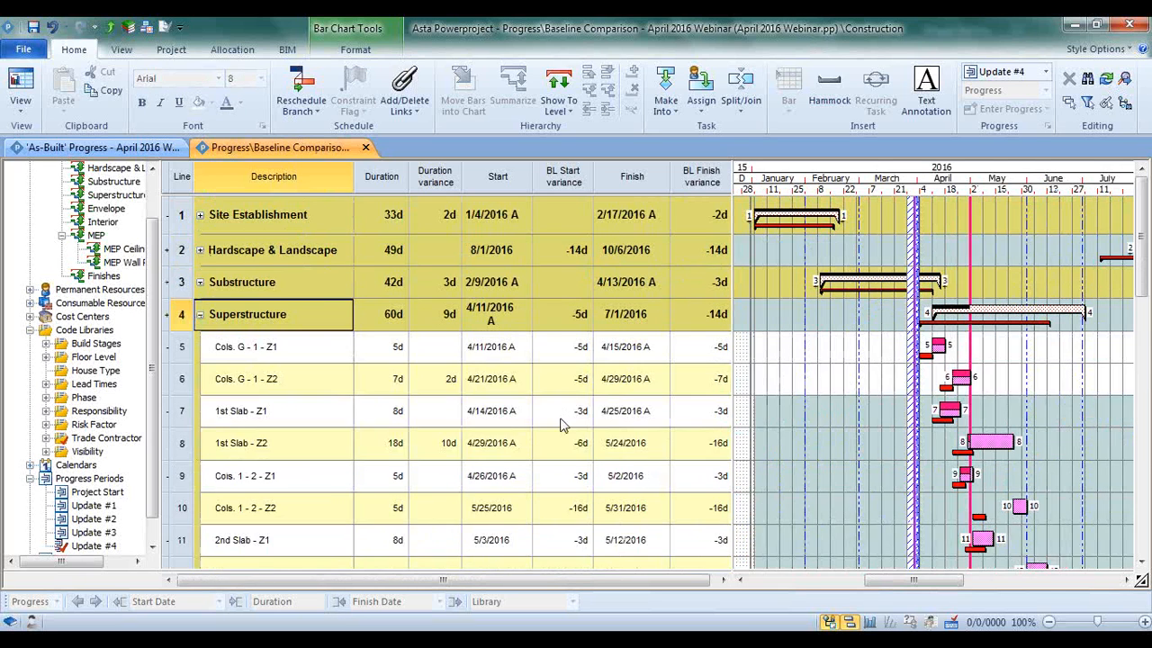
Shorten the 1st Slab - Z2 bar to 8 days, finishing 5/10/2016, in the Baseline Comparison view
scroll(870, 467, down, 2)
click(987, 367)
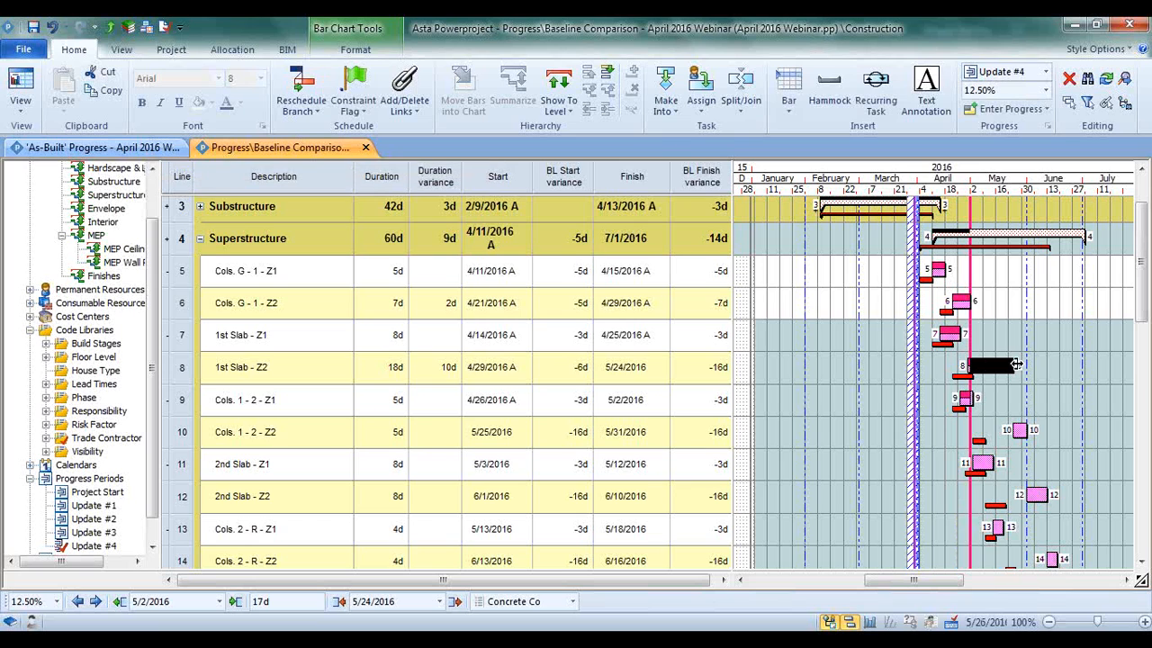
mouse_move(994, 378)
drag(992, 372, 989, 370)
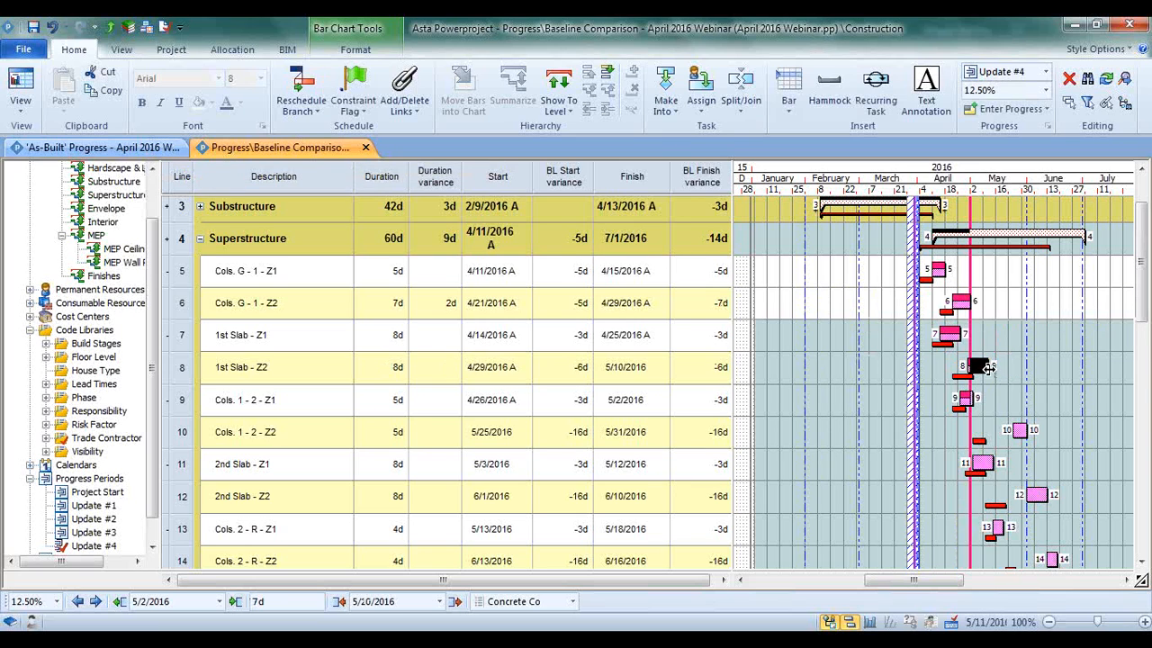
click(903, 374)
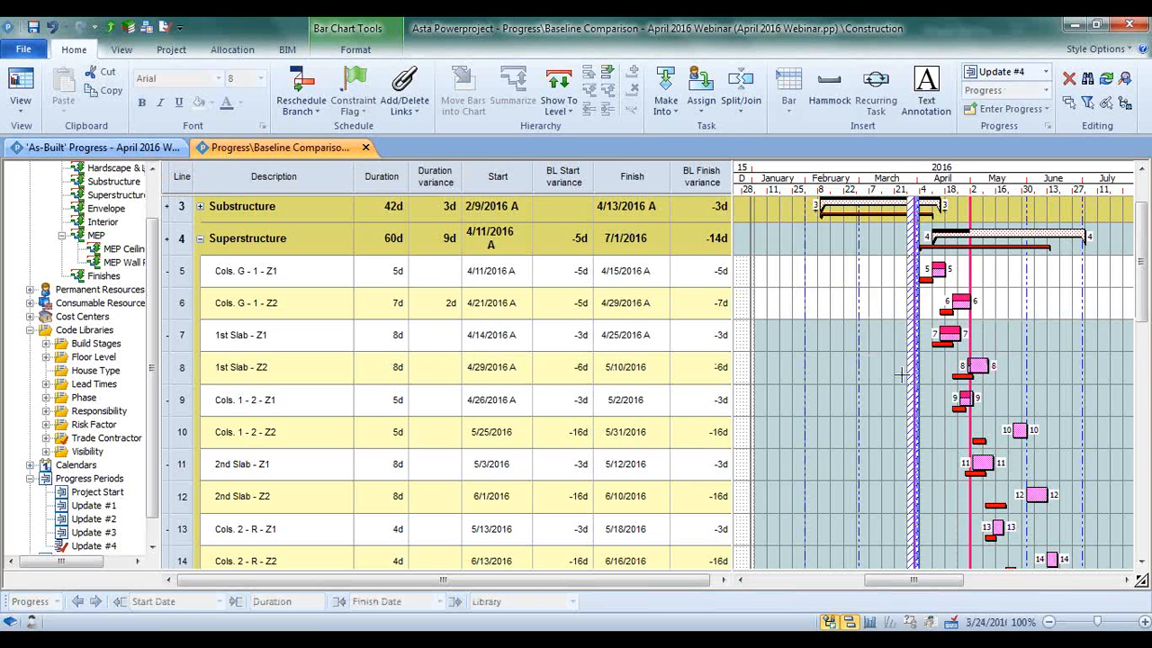
Return to the 'As-Built' Progress view and open IT Department Project.pp from the recent projects alongside the current schedule
click(146, 151)
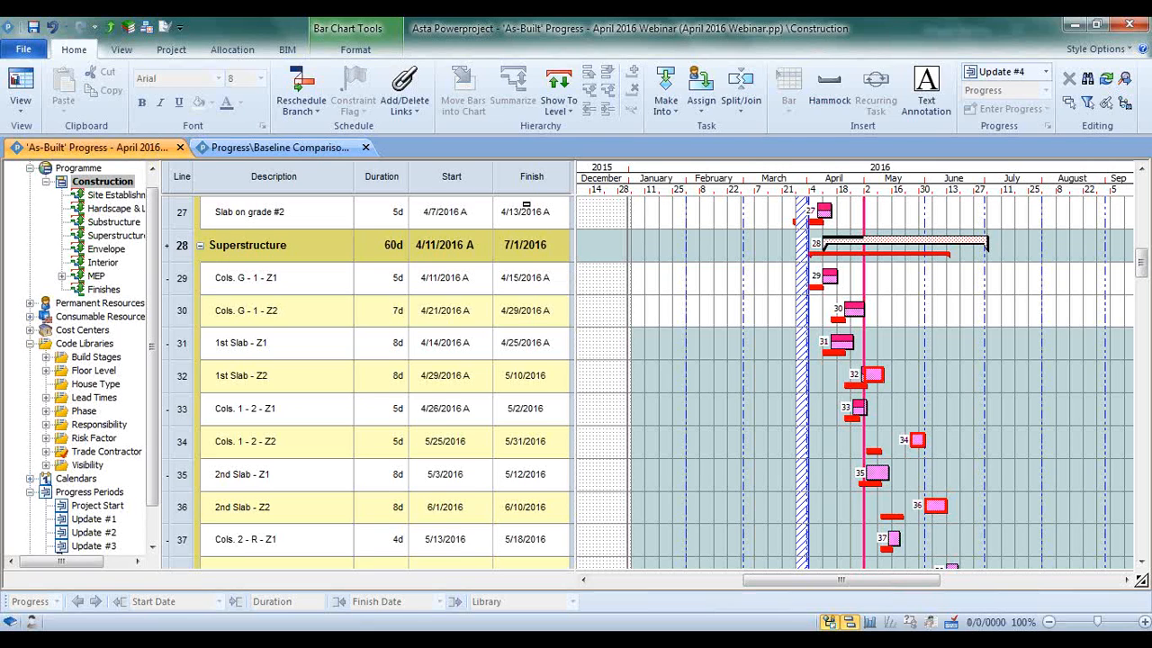
click(20, 52)
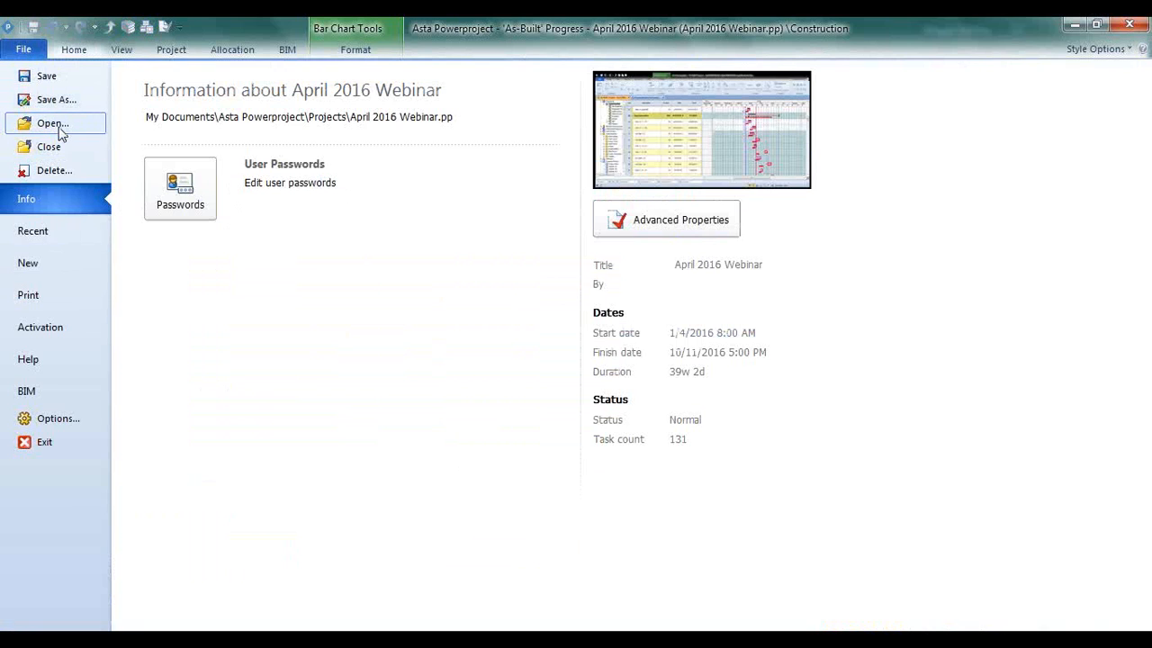
click(60, 130)
click(738, 417)
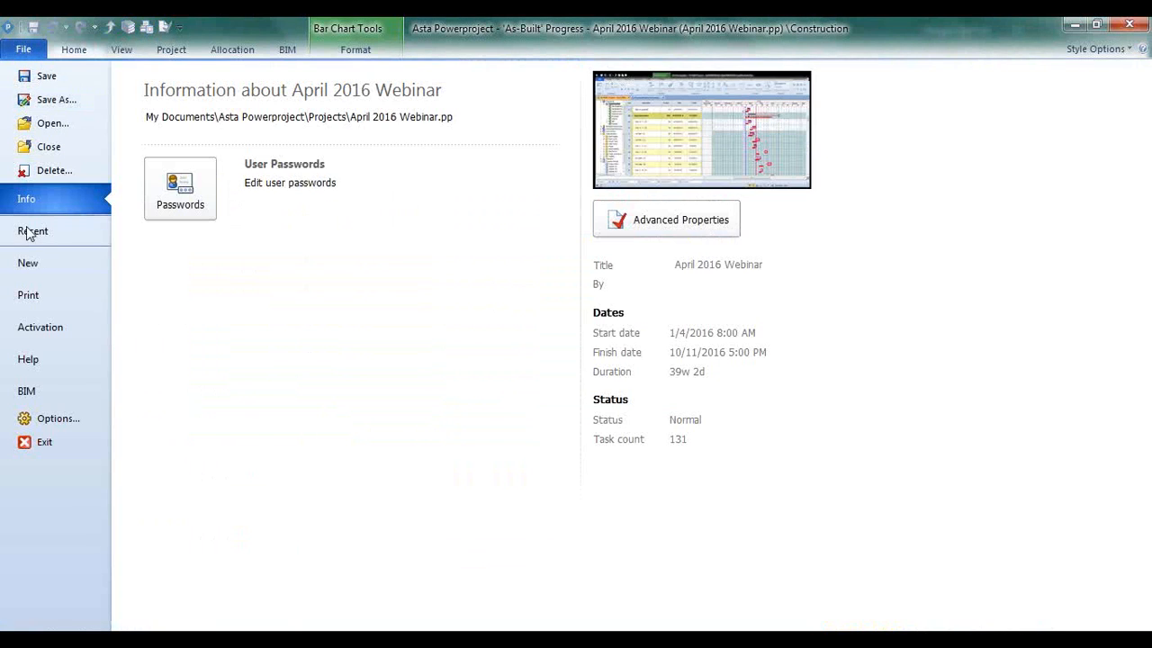
click(30, 230)
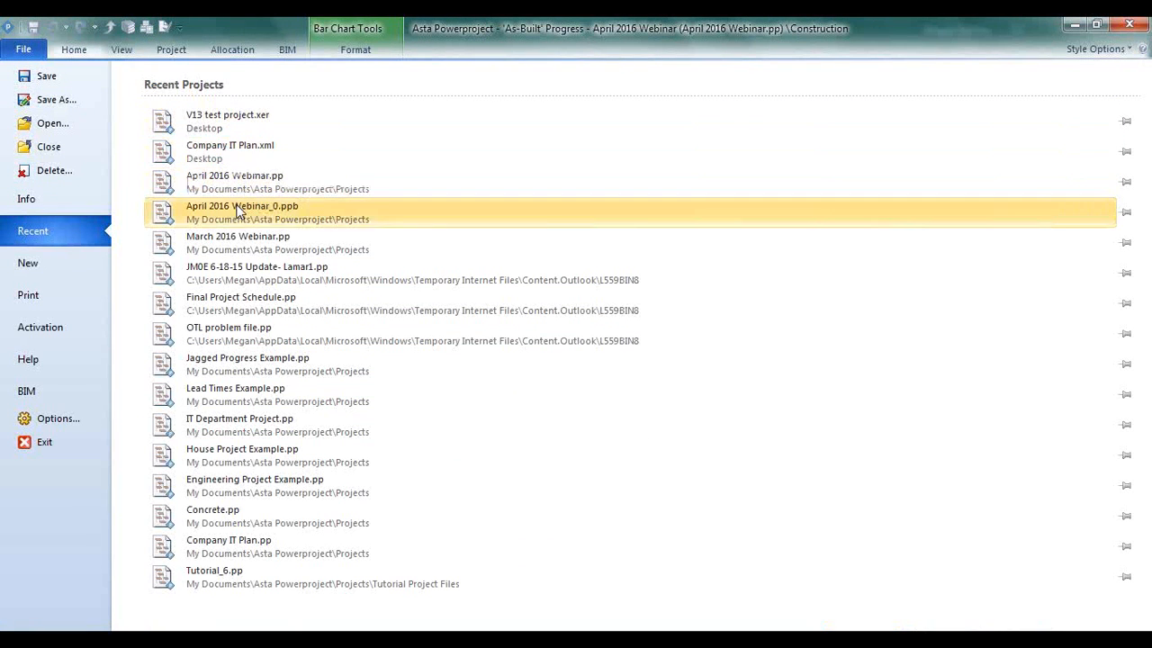
click(247, 419)
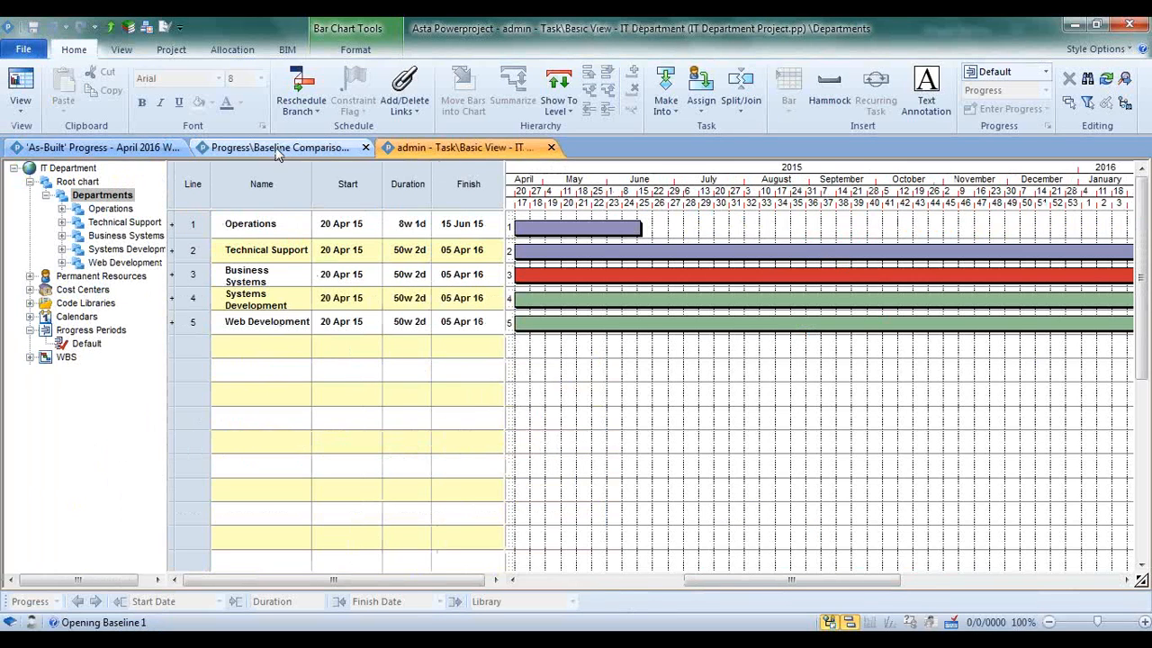
Switch between the April 2016 Webinar and IT Department projects, ending on the 'As-Built' Progress view
click(162, 148)
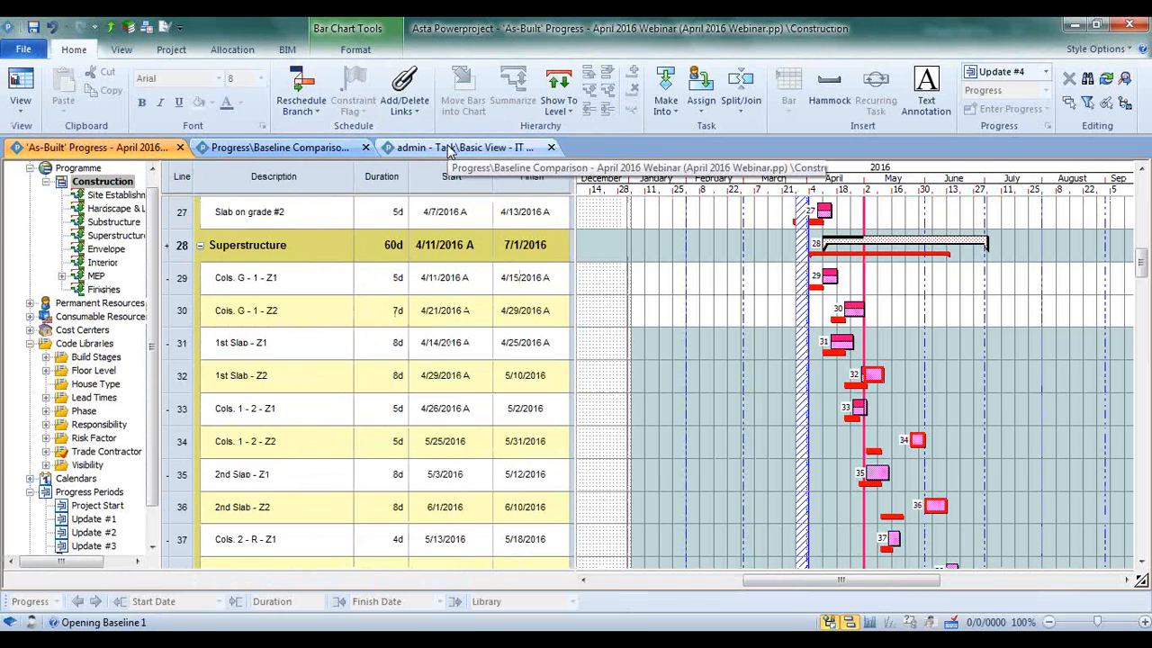
click(450, 151)
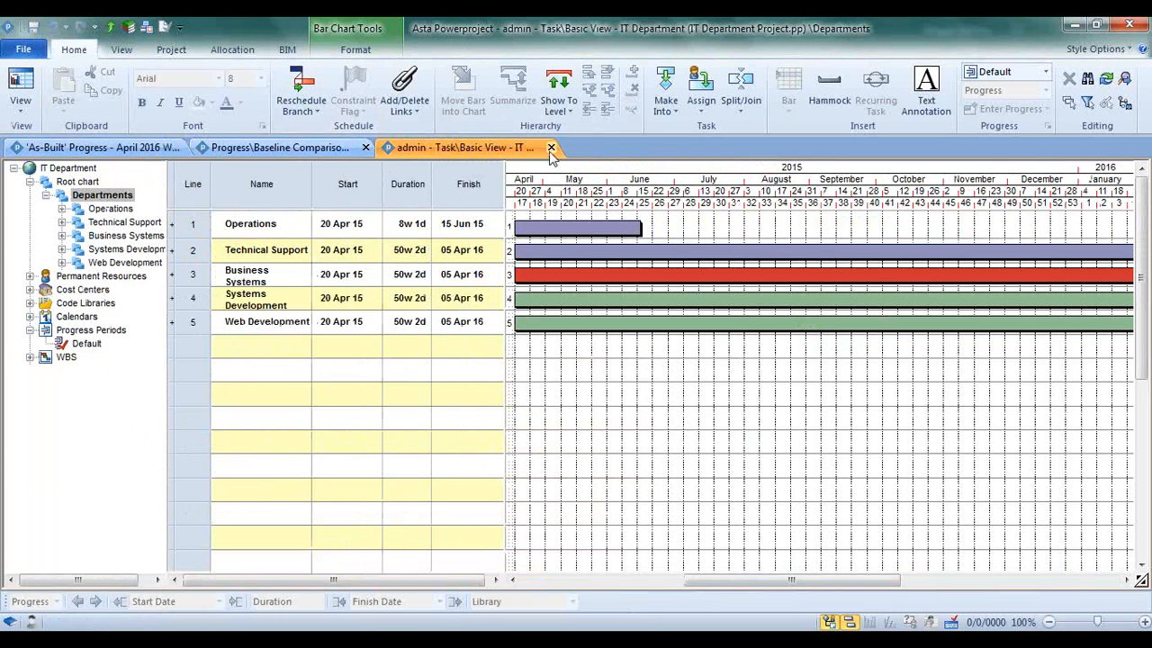
click(171, 151)
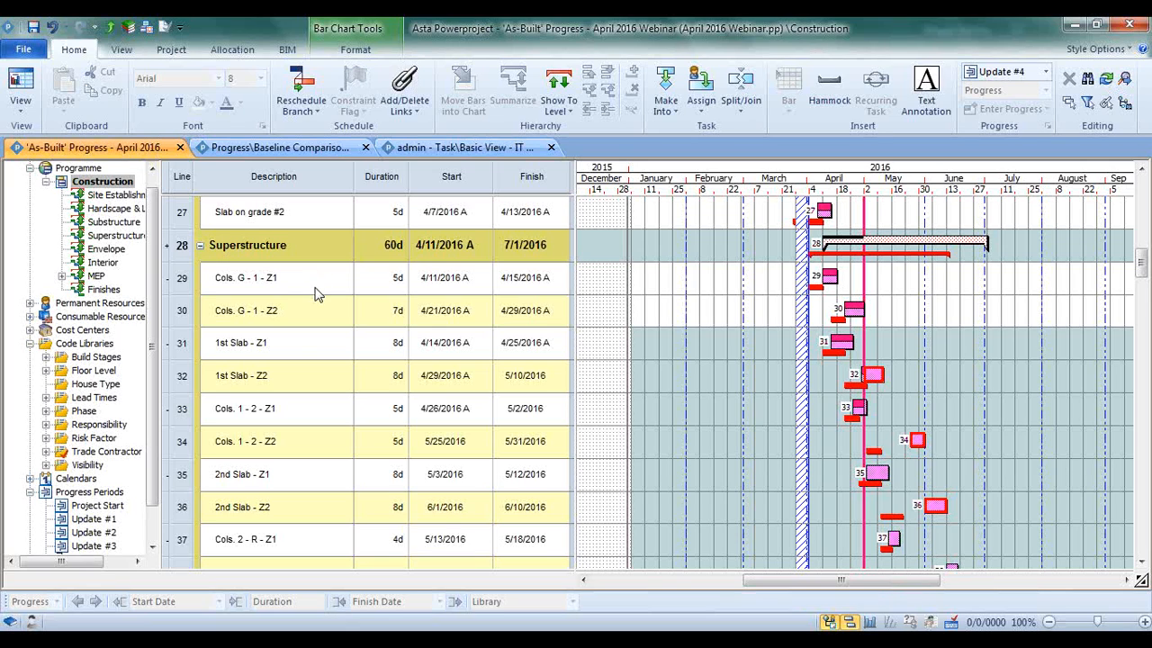
Summarize the four Superstructure tasks from Cols. G - 1 - Z1 through 1st Slab - Z2 under a new summary task
click(184, 247)
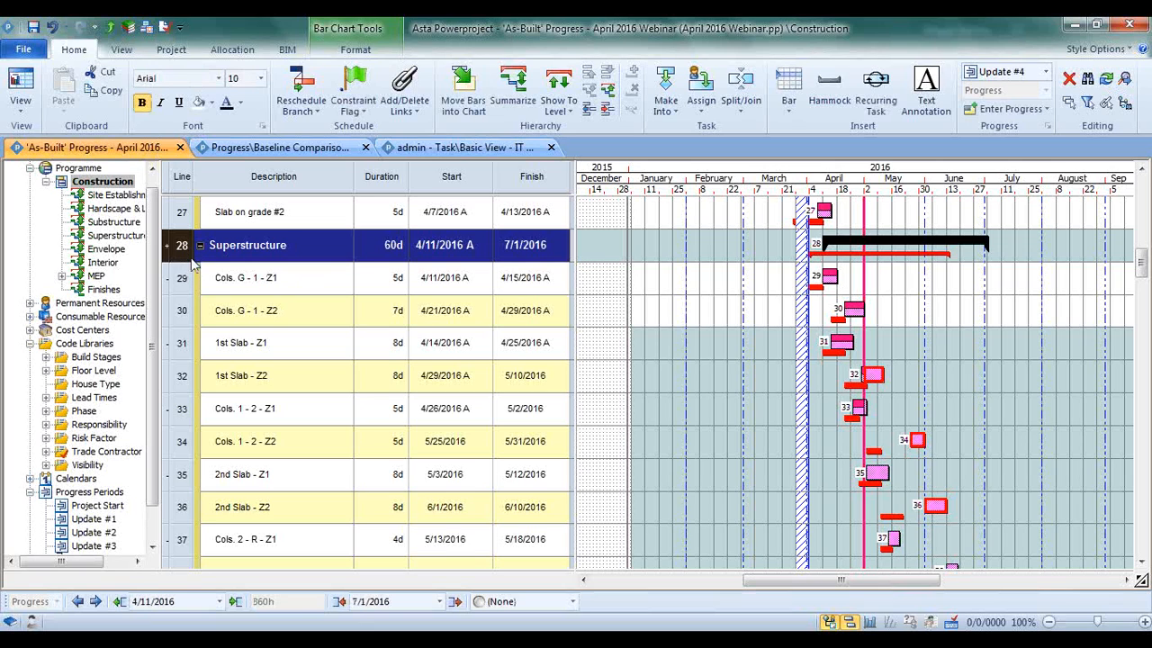
scroll(224, 345, down, 1)
scroll(223, 346, up, 1)
click(181, 278)
drag(181, 278, 180, 375)
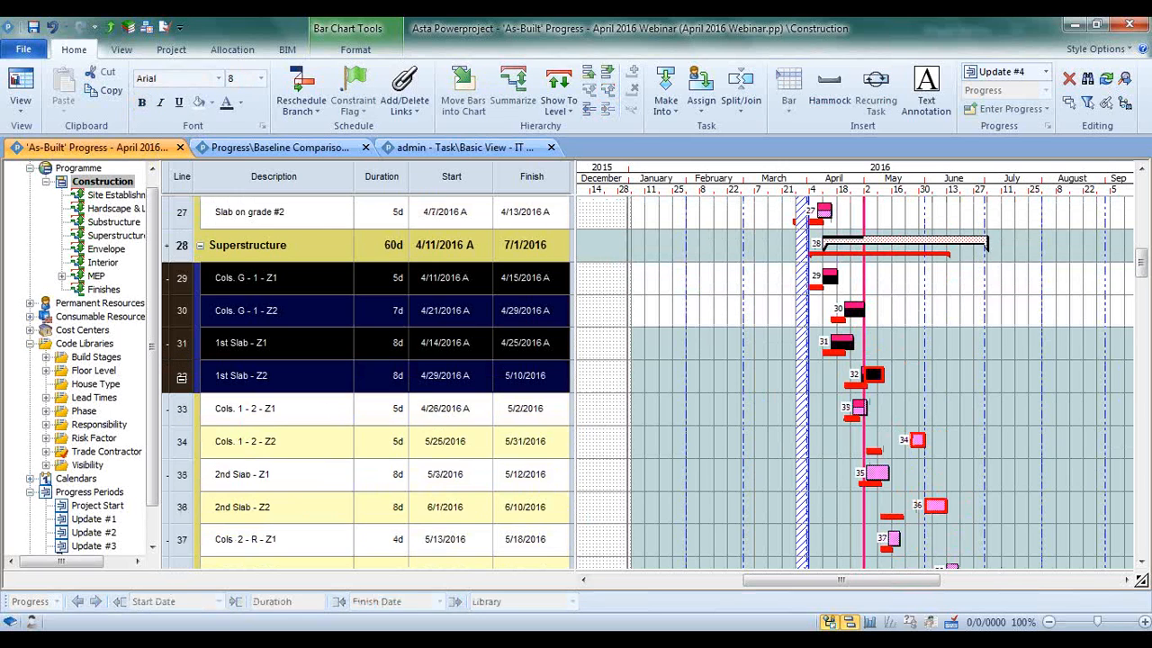
click(513, 90)
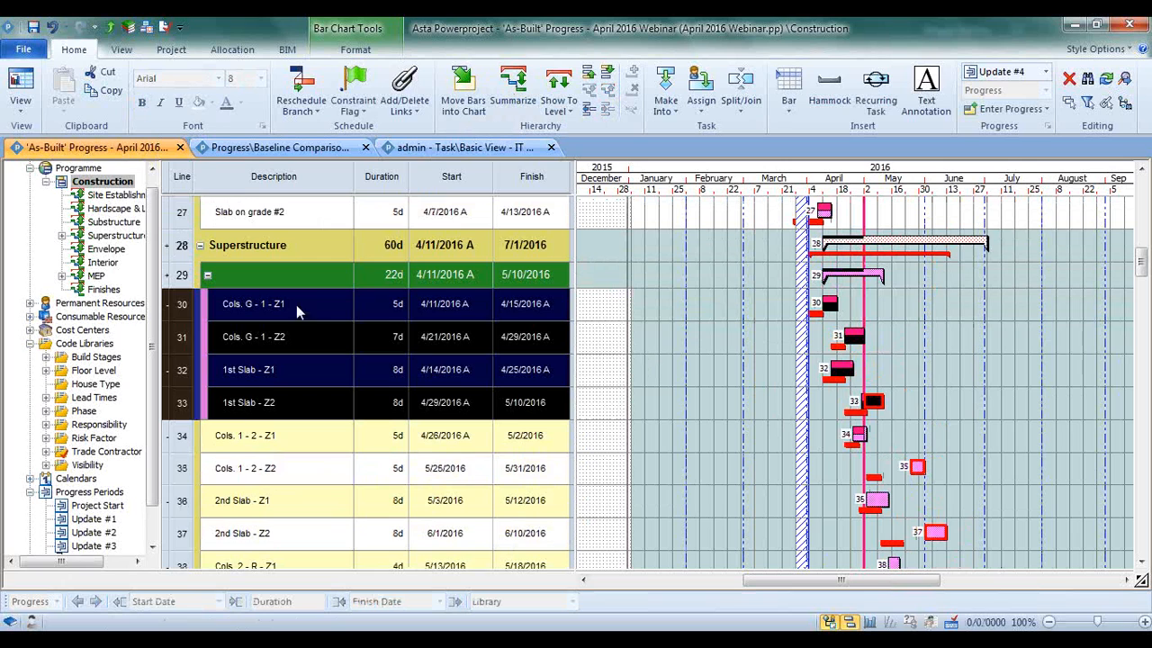
Name the new summary task under Superstructure Area 1
click(290, 275)
text(Area 1)
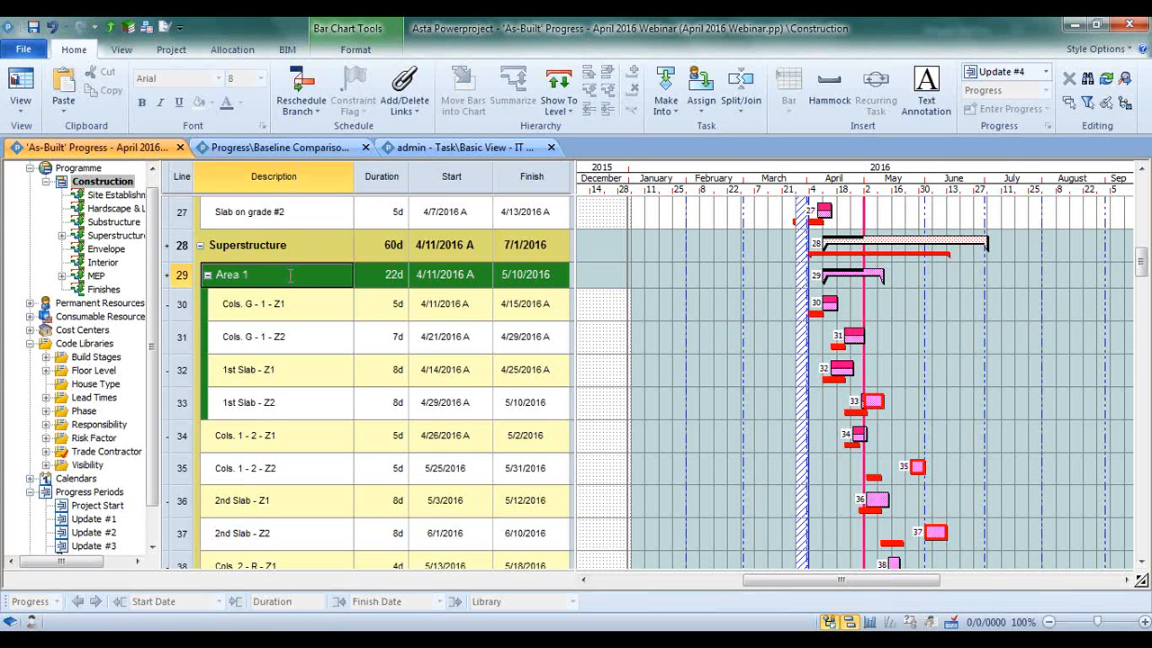
key(Return)
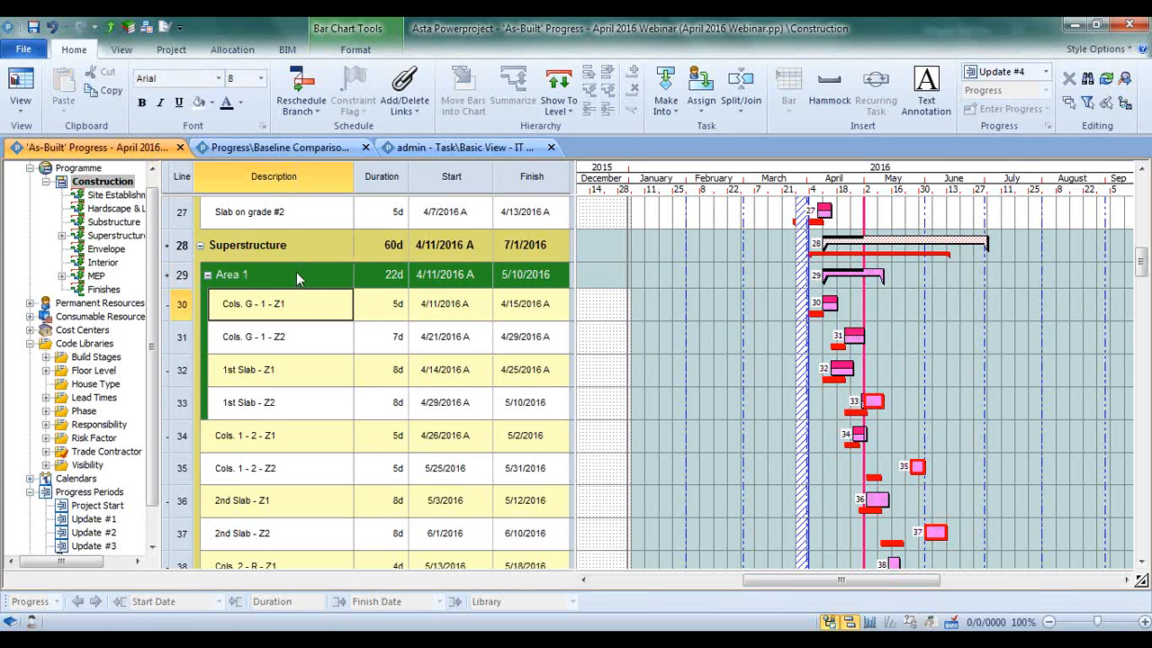
Expand Superstructure in the project tree, view the Area 1 chart on its own, and return to the full Construction chart
click(62, 236)
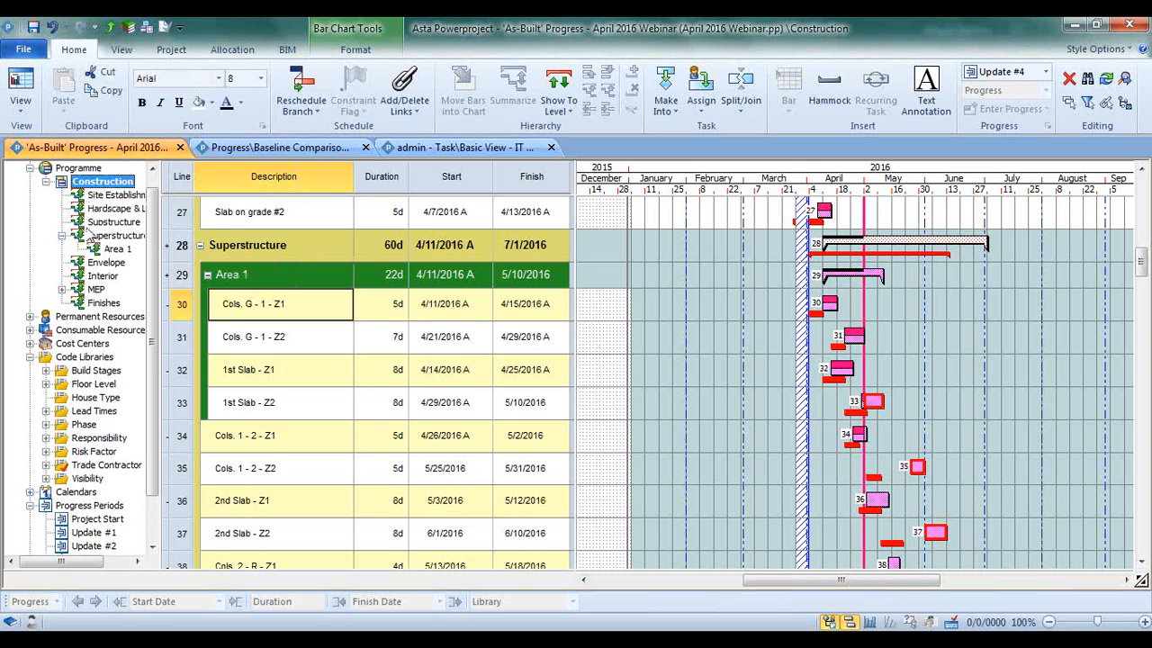
click(112, 250)
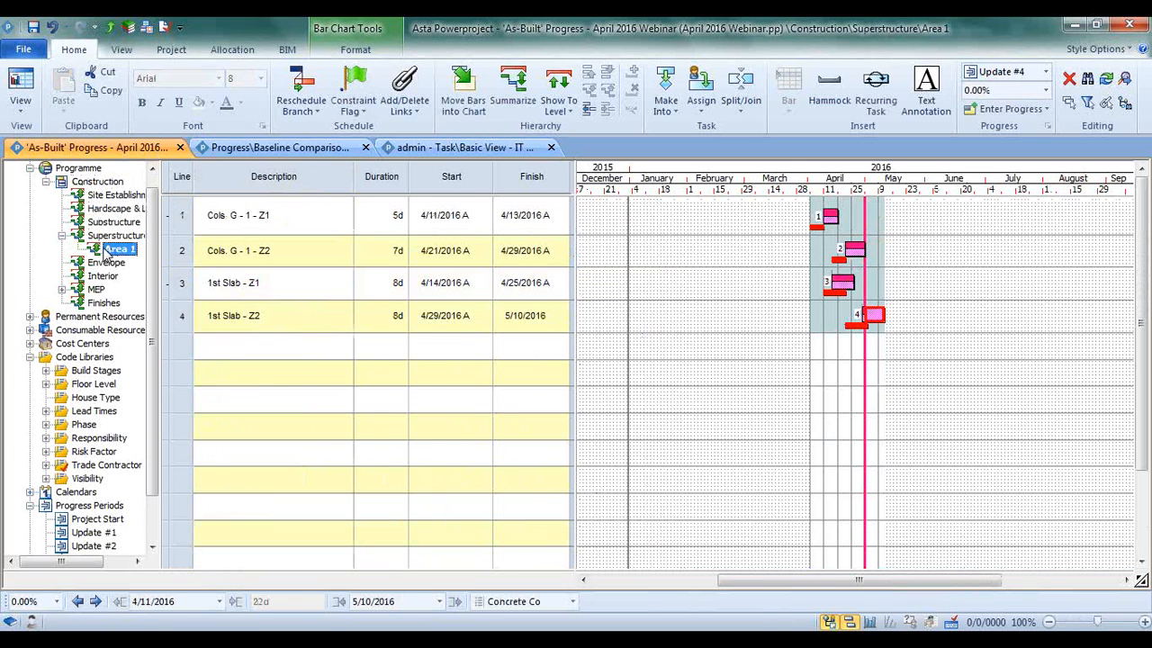
click(97, 236)
click(96, 182)
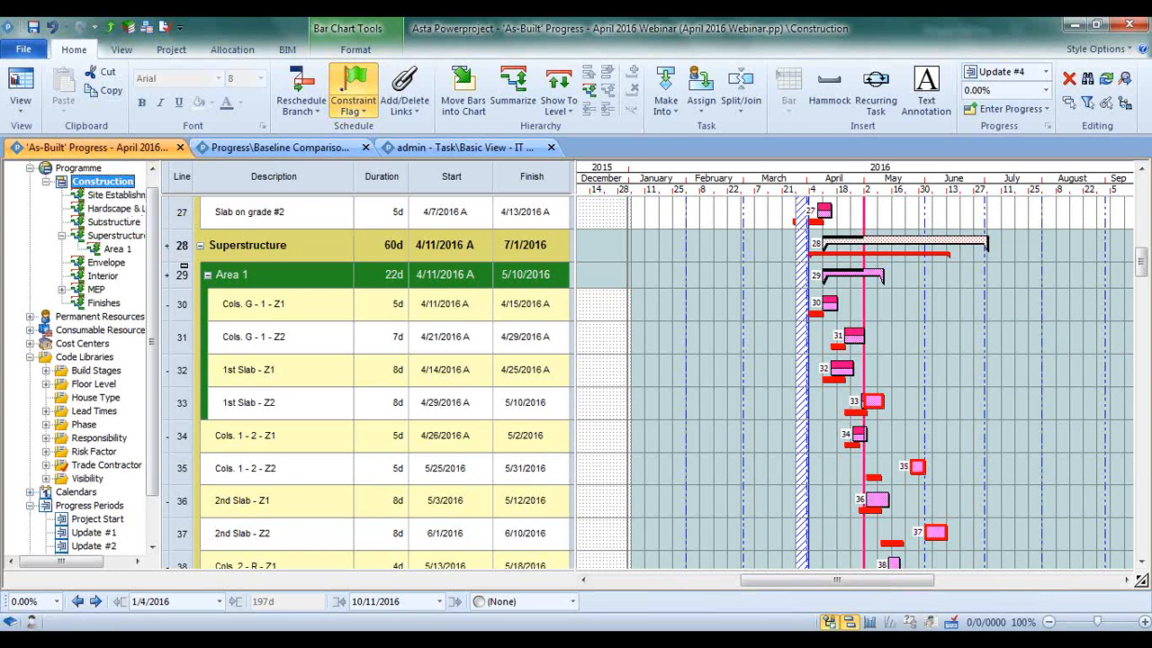
Try to move the Area 1 summary task from Superstructure into the Site Establishment chart
click(184, 270)
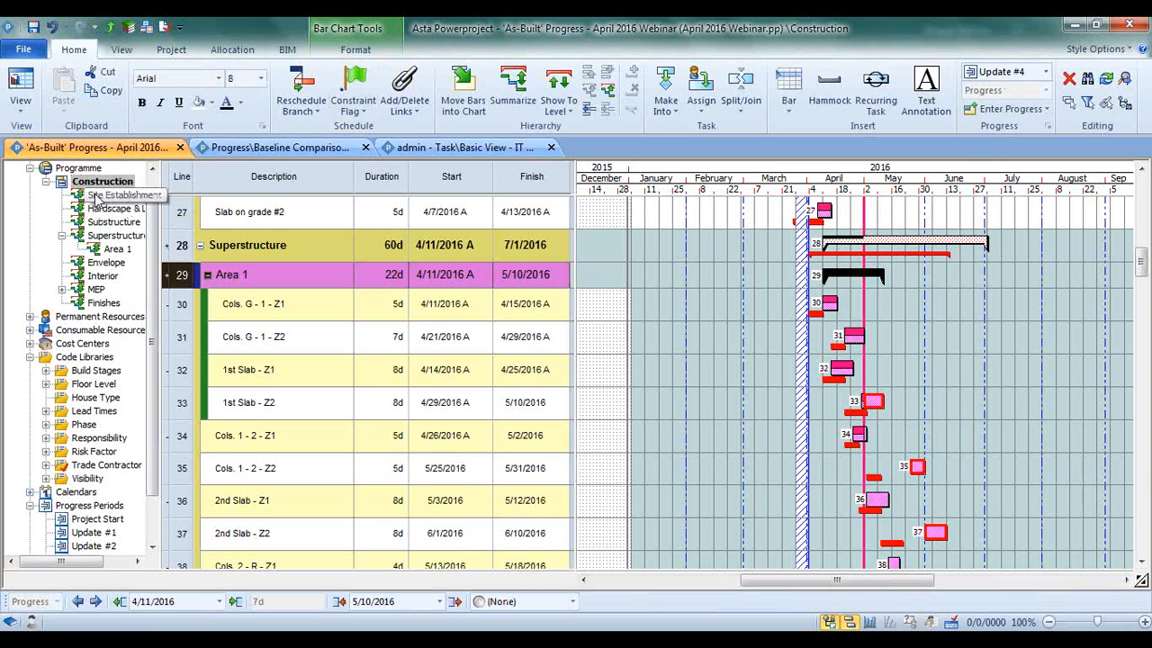
mouse_move(96, 195)
mouse_down()
mouse_move(94, 235)
mouse_move(94, 194)
mouse_up()
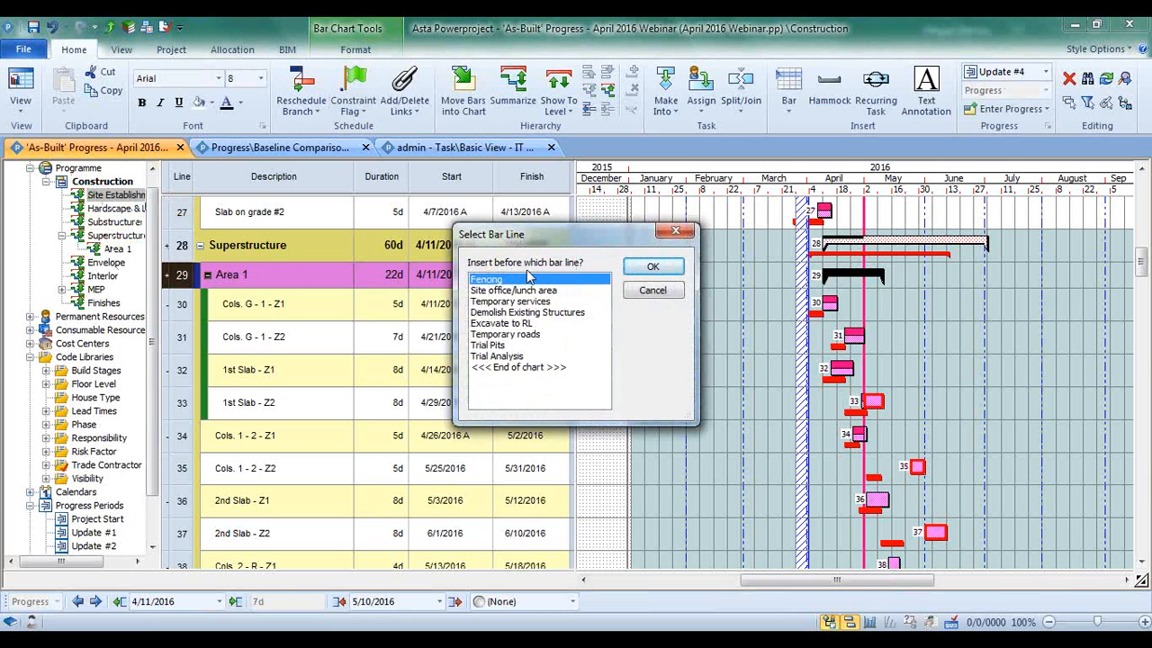
click(646, 290)
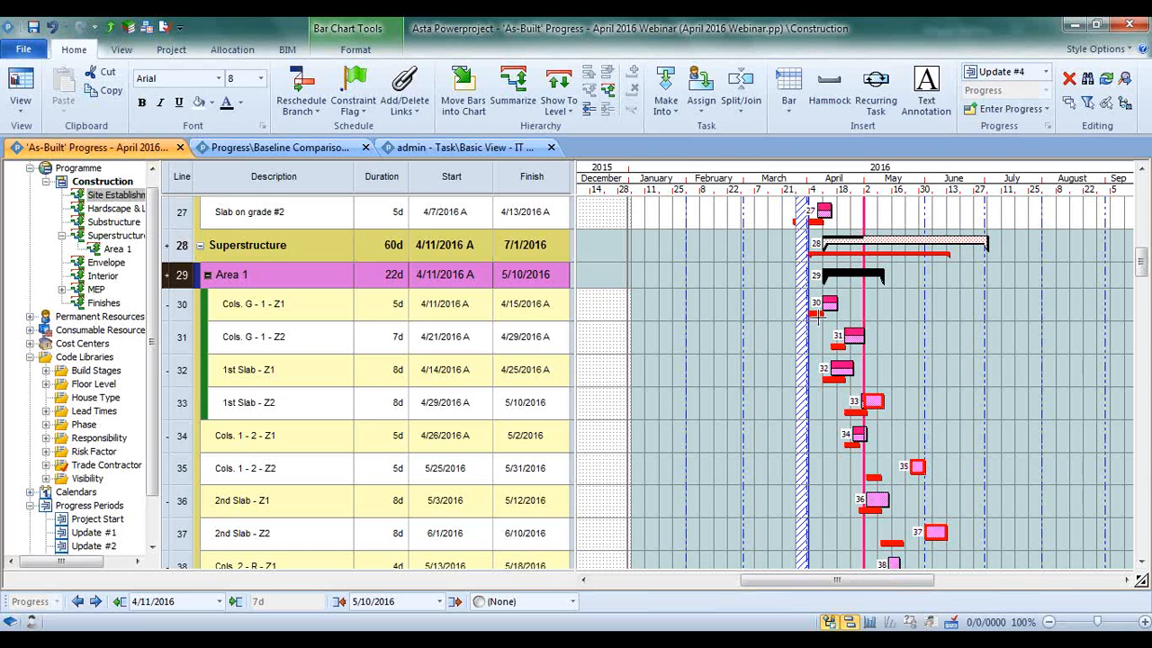
click(664, 326)
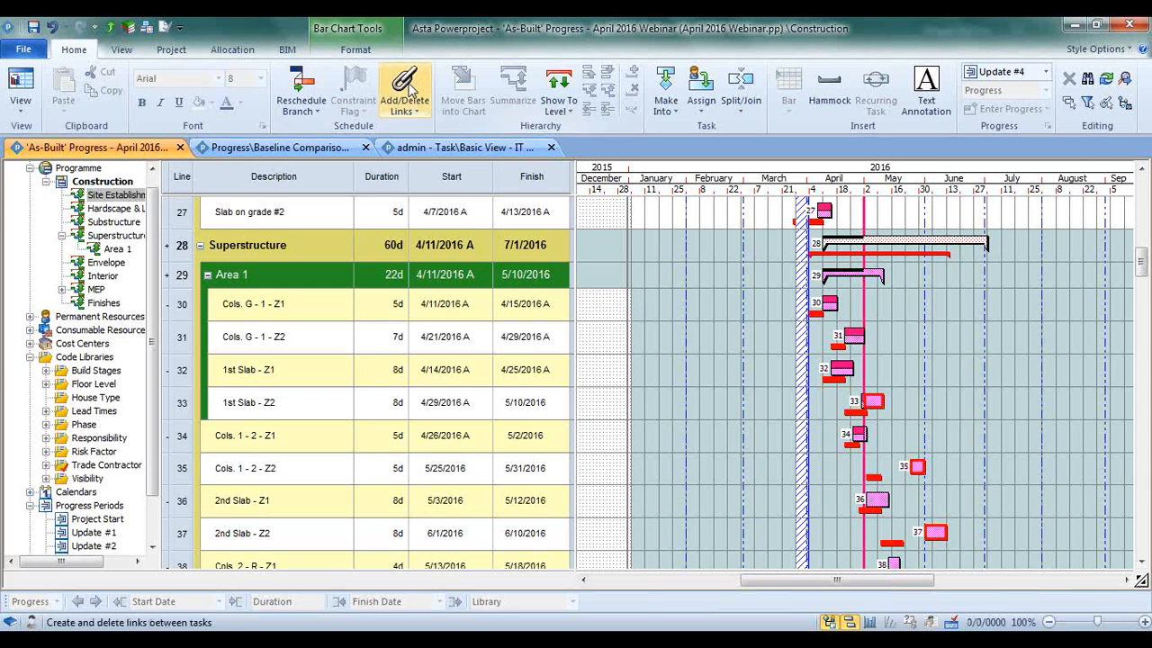
click(166, 50)
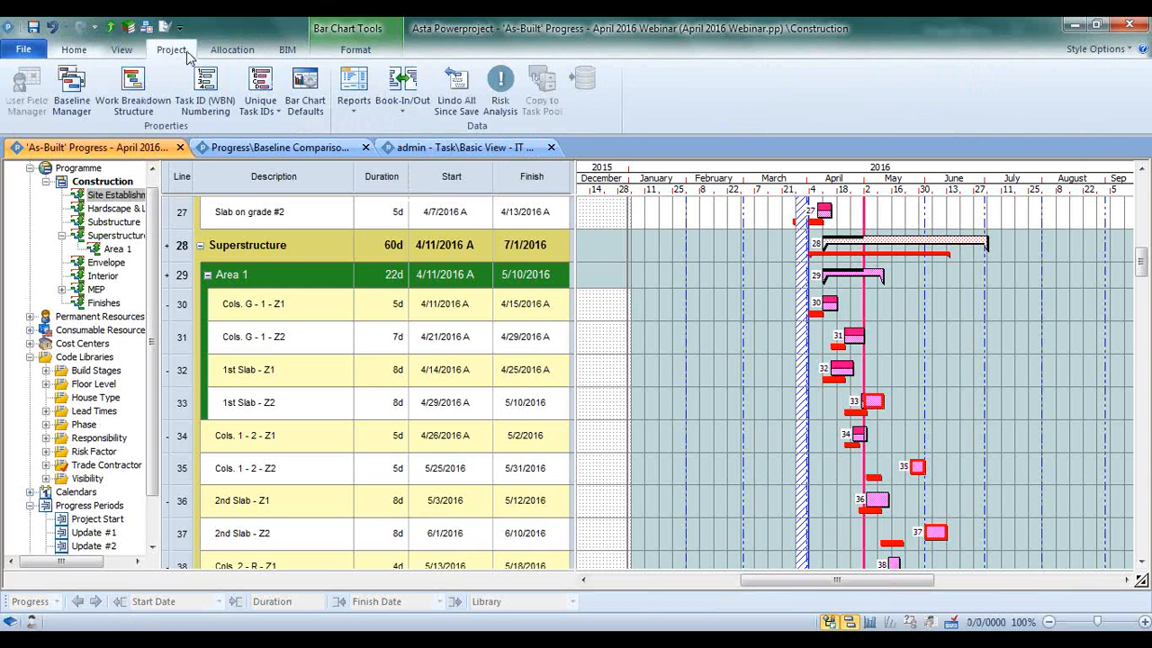
click(396, 112)
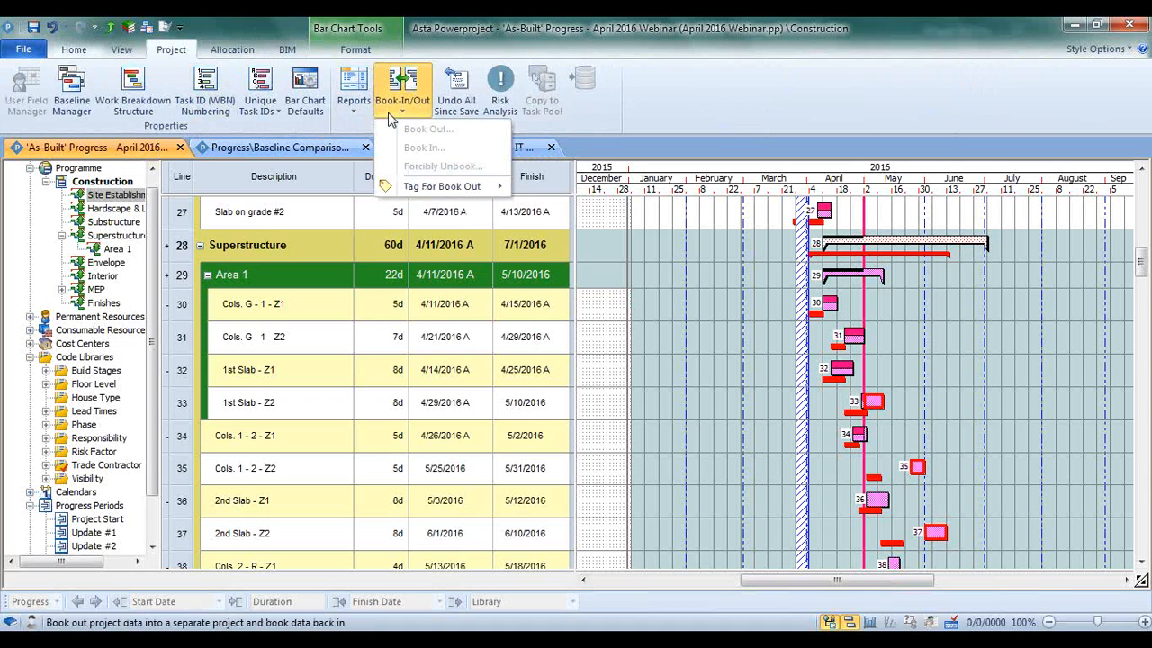
mouse_move(395, 191)
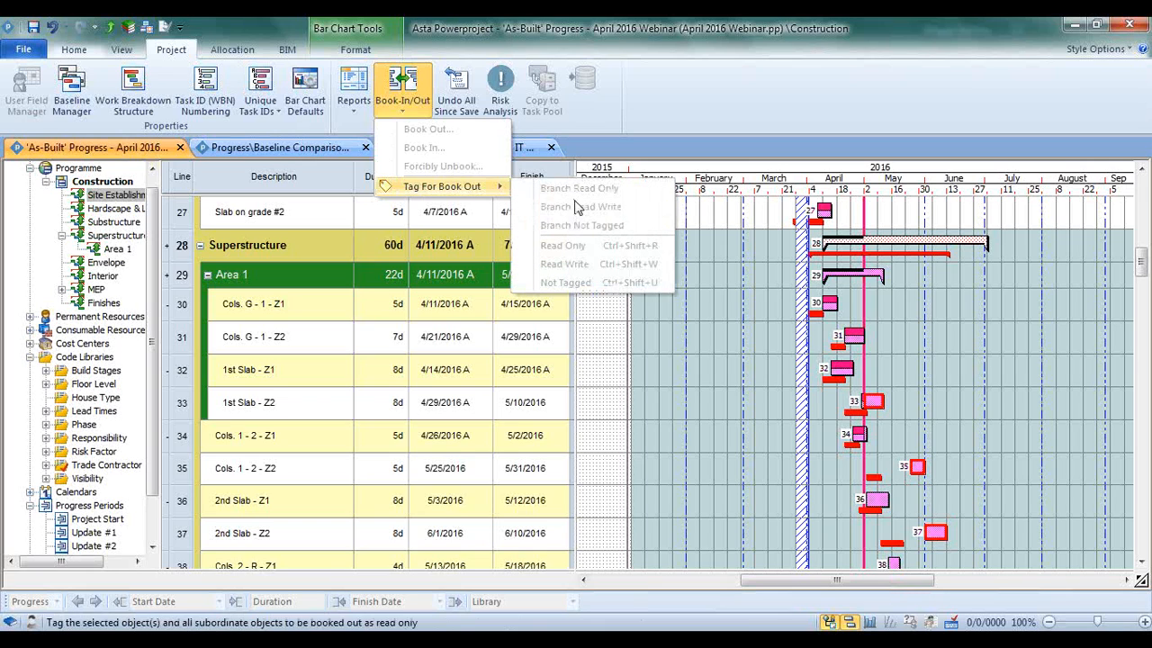
click(711, 383)
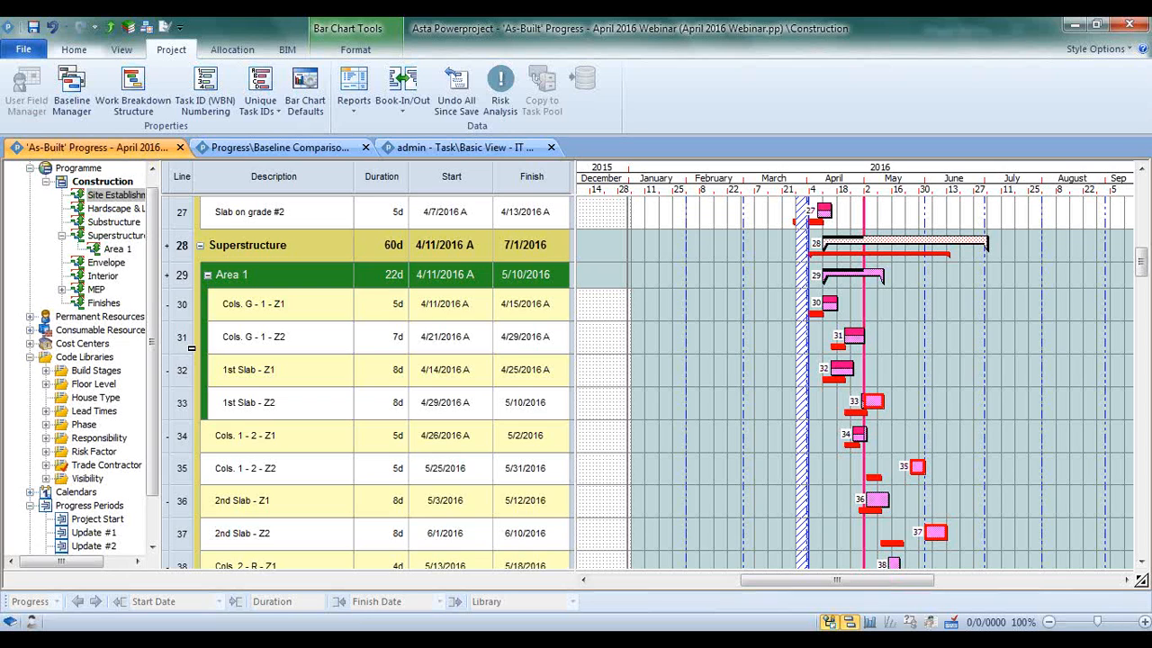
Format the bar chart so that each task shows its bar name as the left data display
click(334, 54)
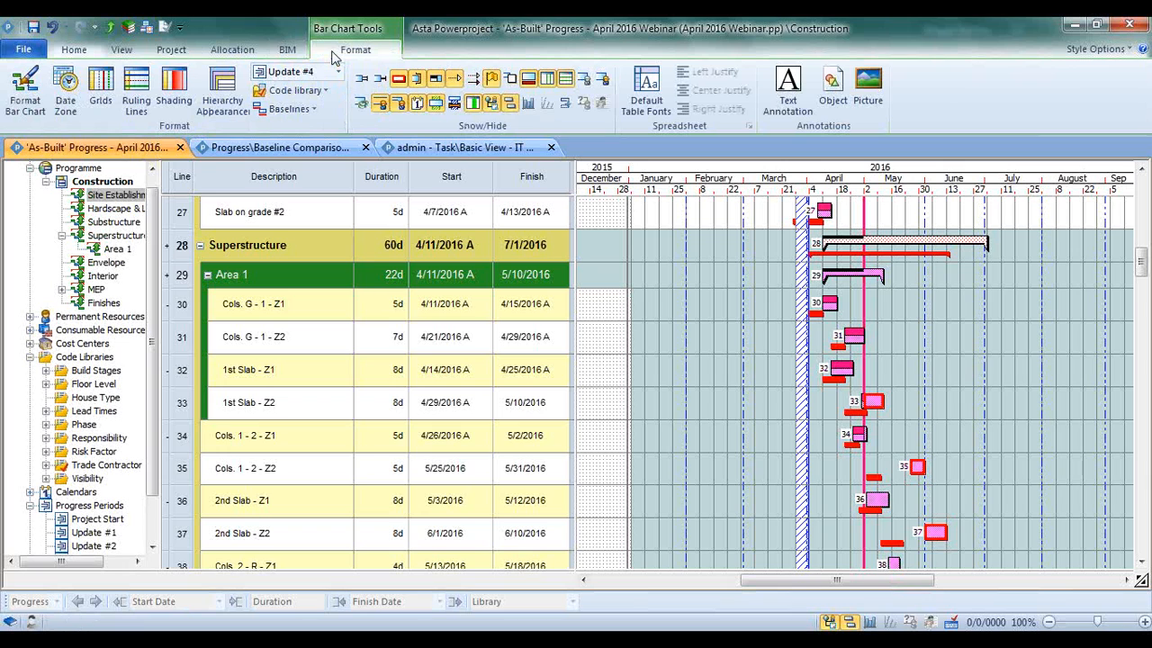
click(30, 101)
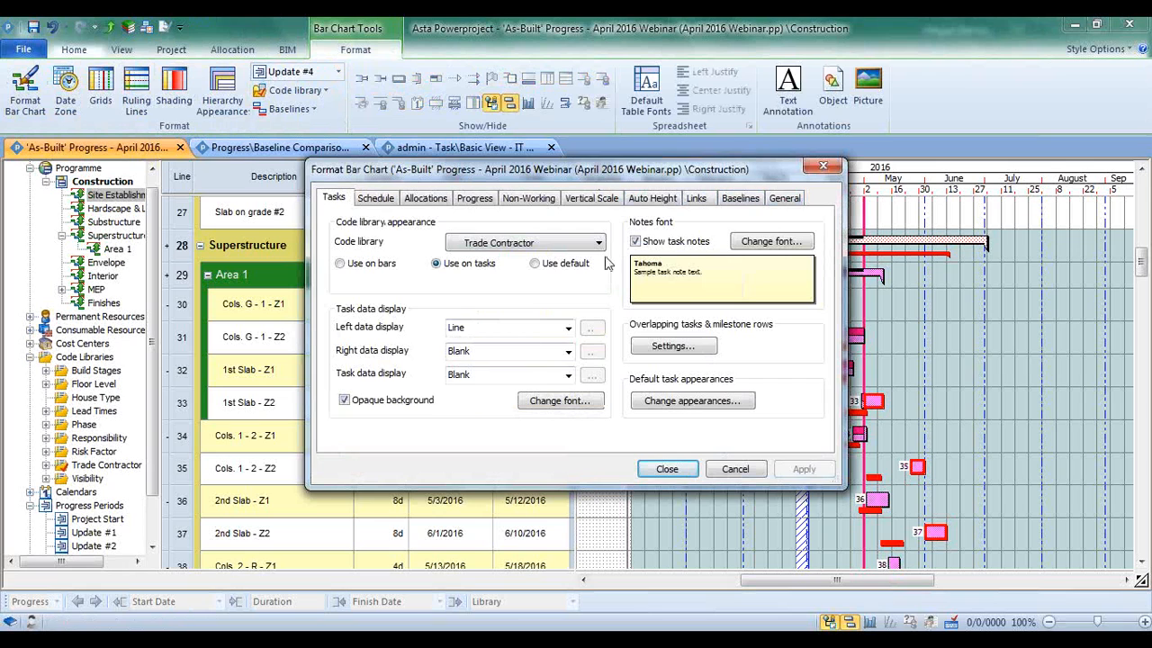
click(463, 331)
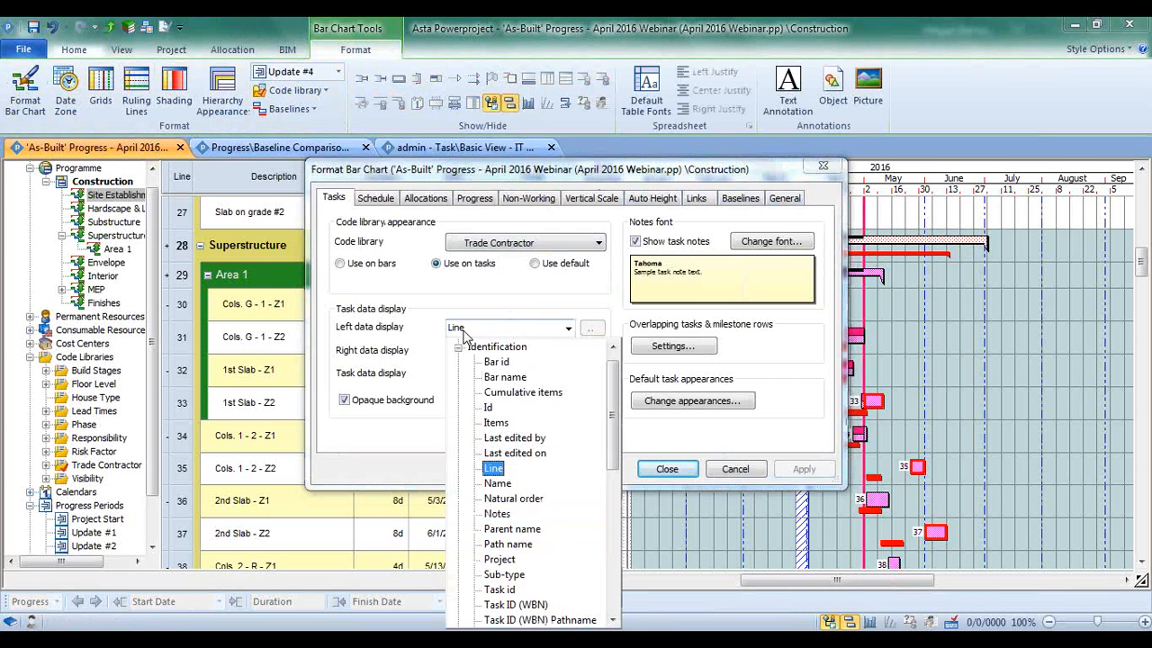
click(504, 378)
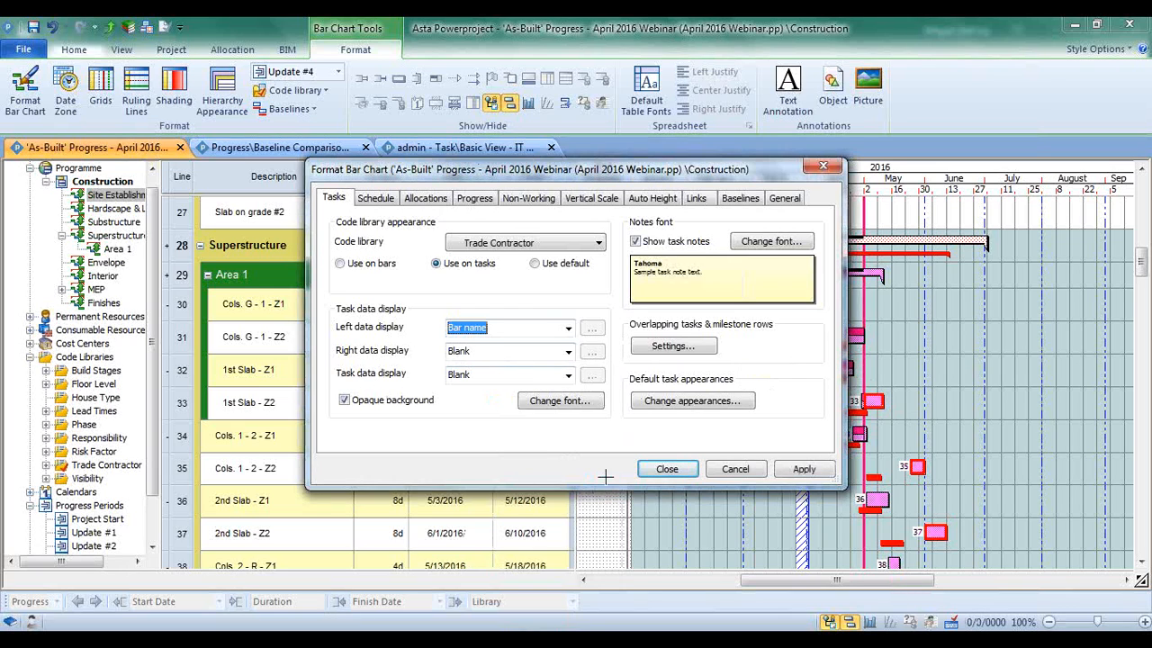
click(803, 469)
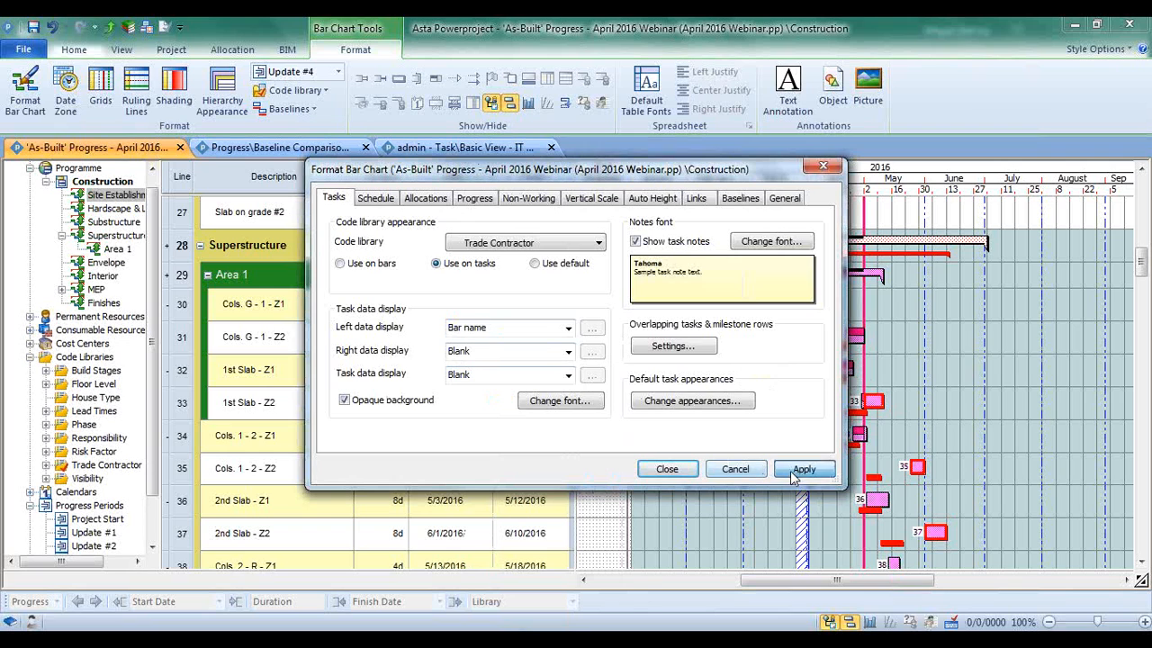
drag(698, 178, 568, 127)
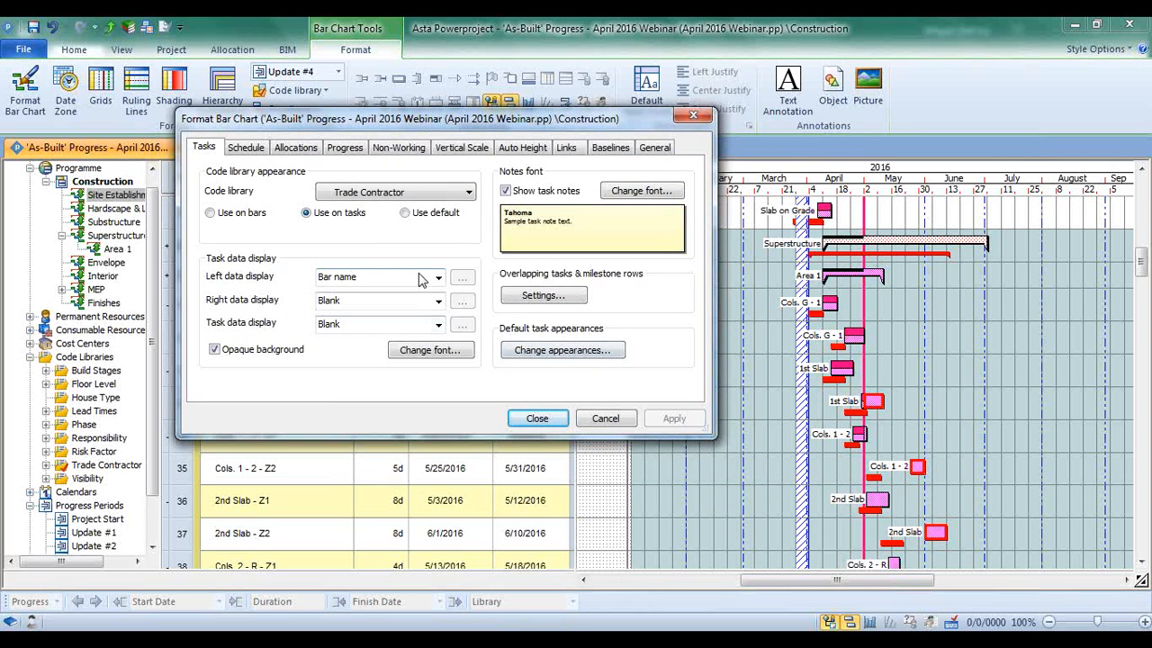
Show the line number on the task bars as the task data display
click(432, 326)
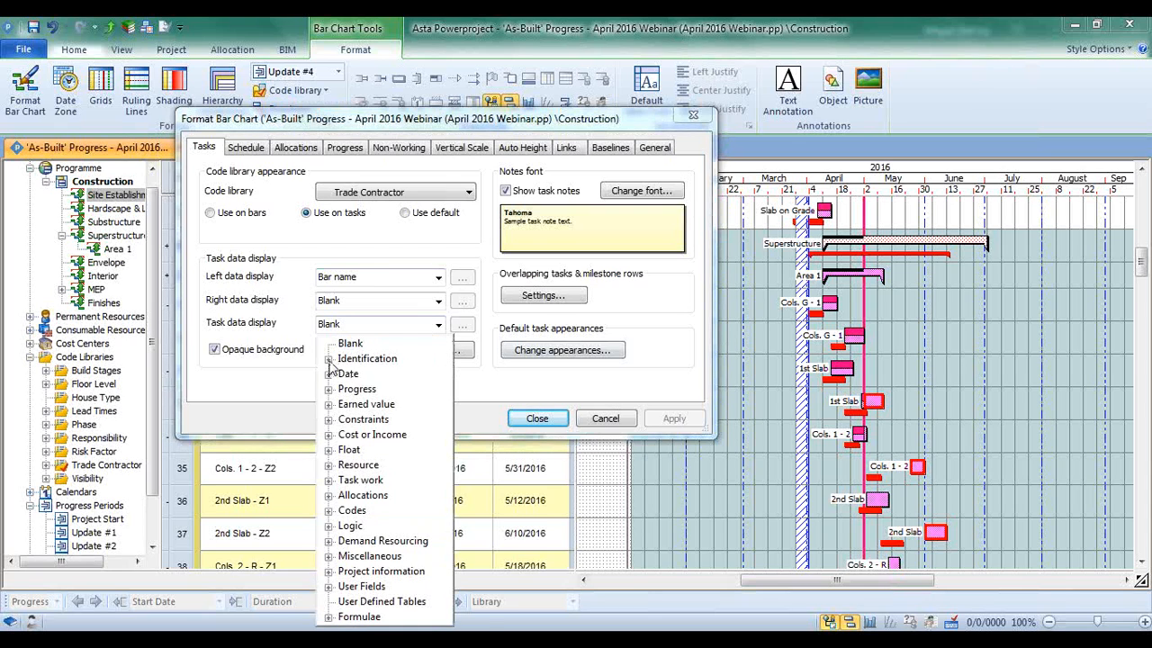
click(330, 359)
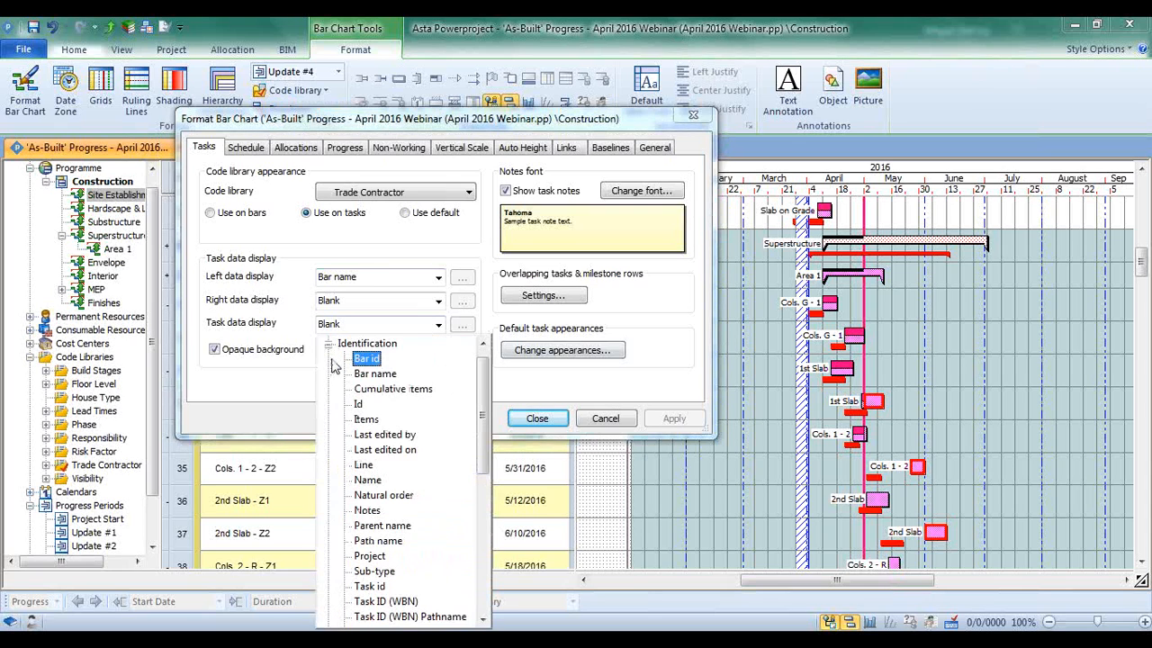
click(369, 464)
click(674, 419)
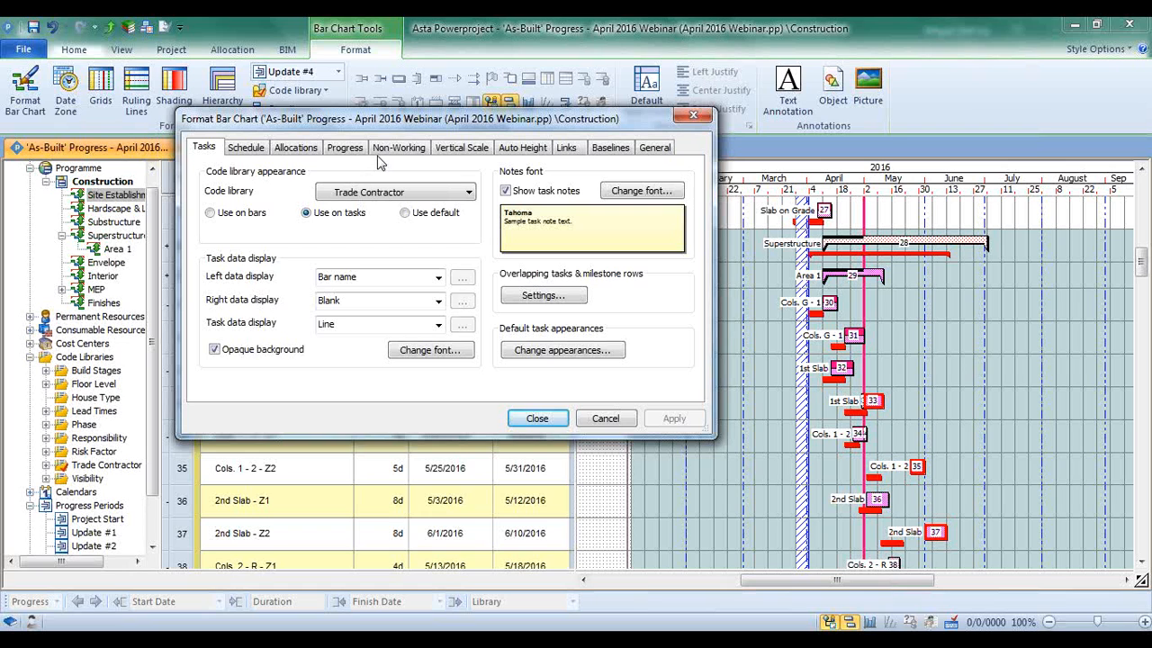
click(602, 418)
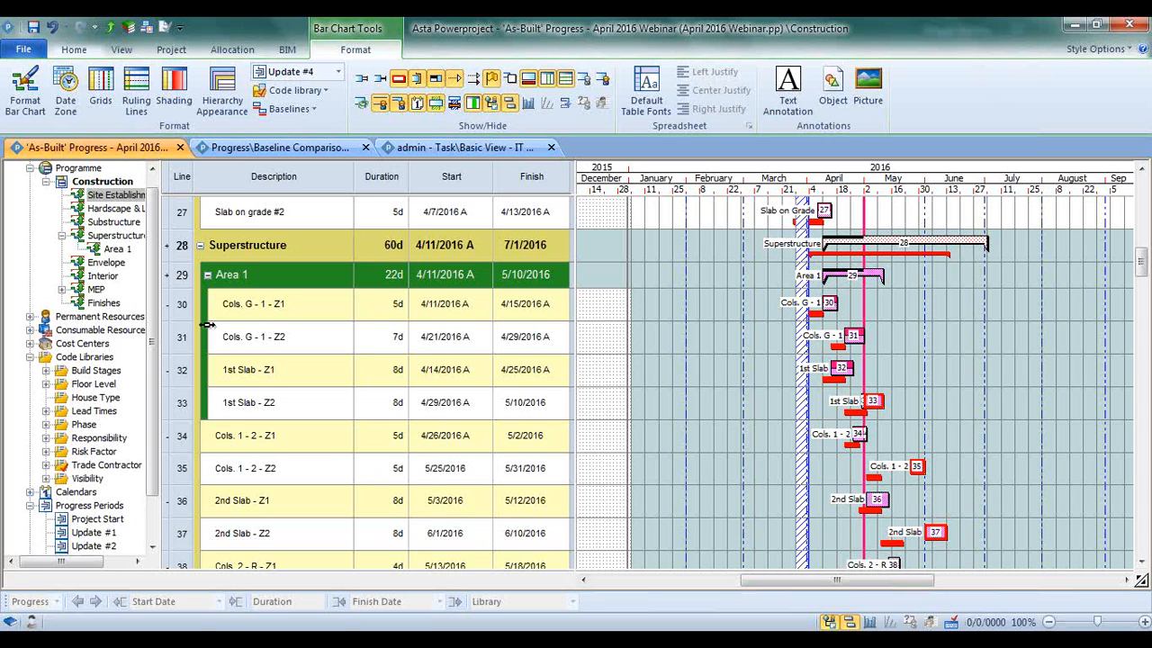
Examine the Trade Contractor code library's entries, colors and patterns in the Library Explorer, and close the explorer
click(130, 29)
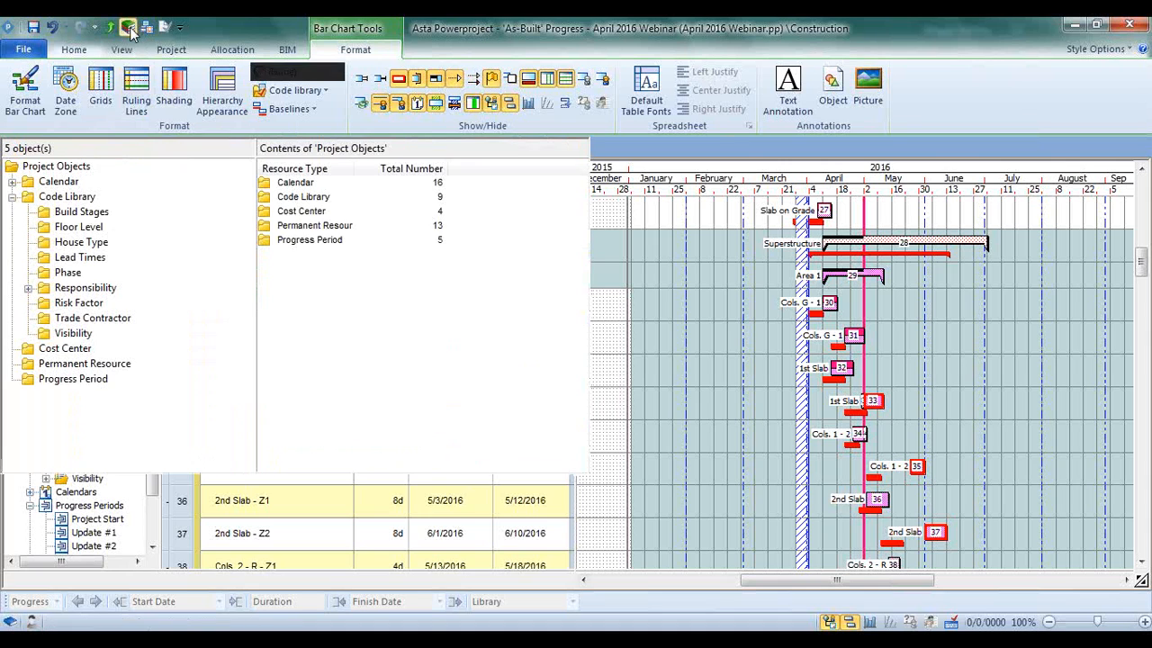
click(76, 343)
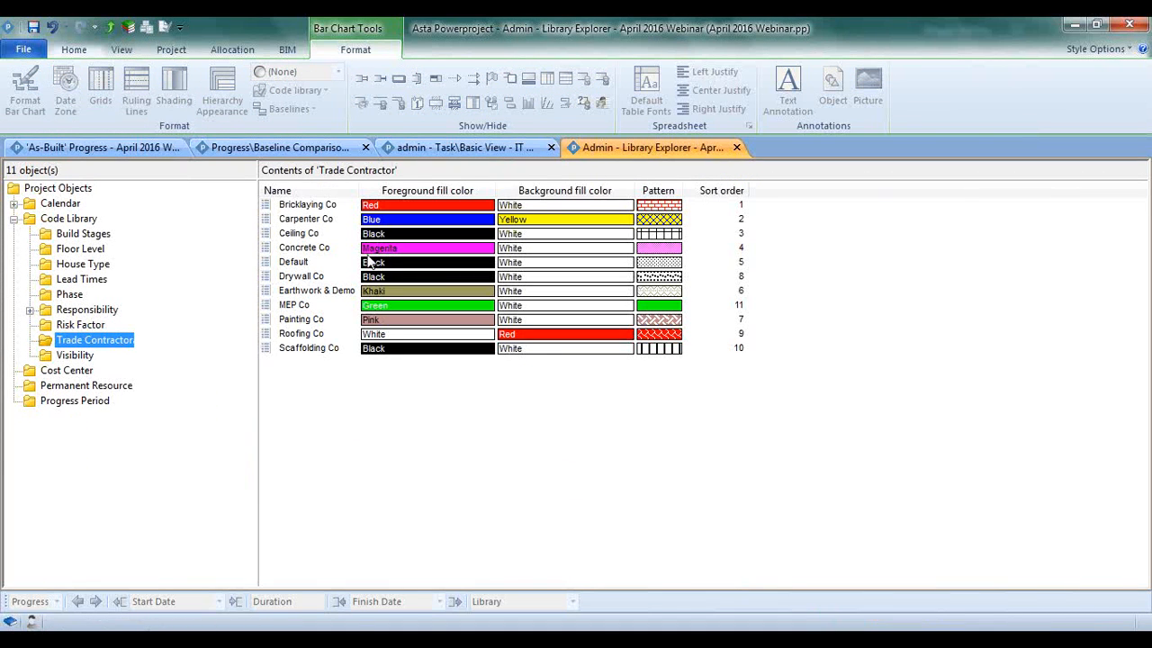
click(334, 206)
click(336, 221)
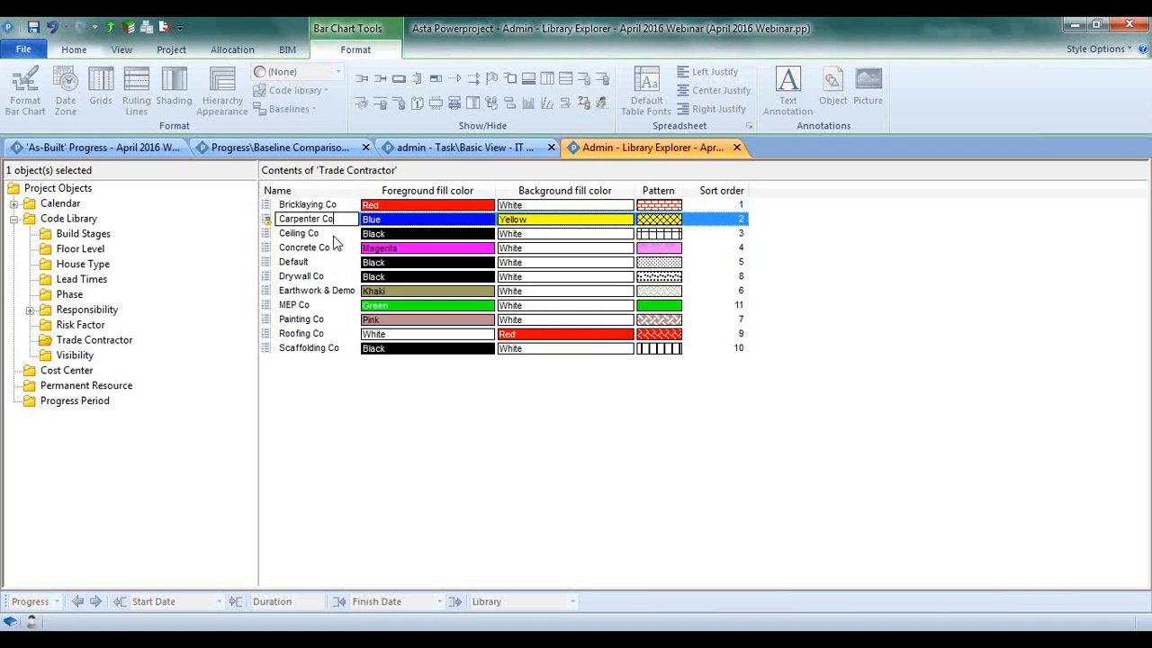
click(336, 236)
click(335, 280)
click(335, 389)
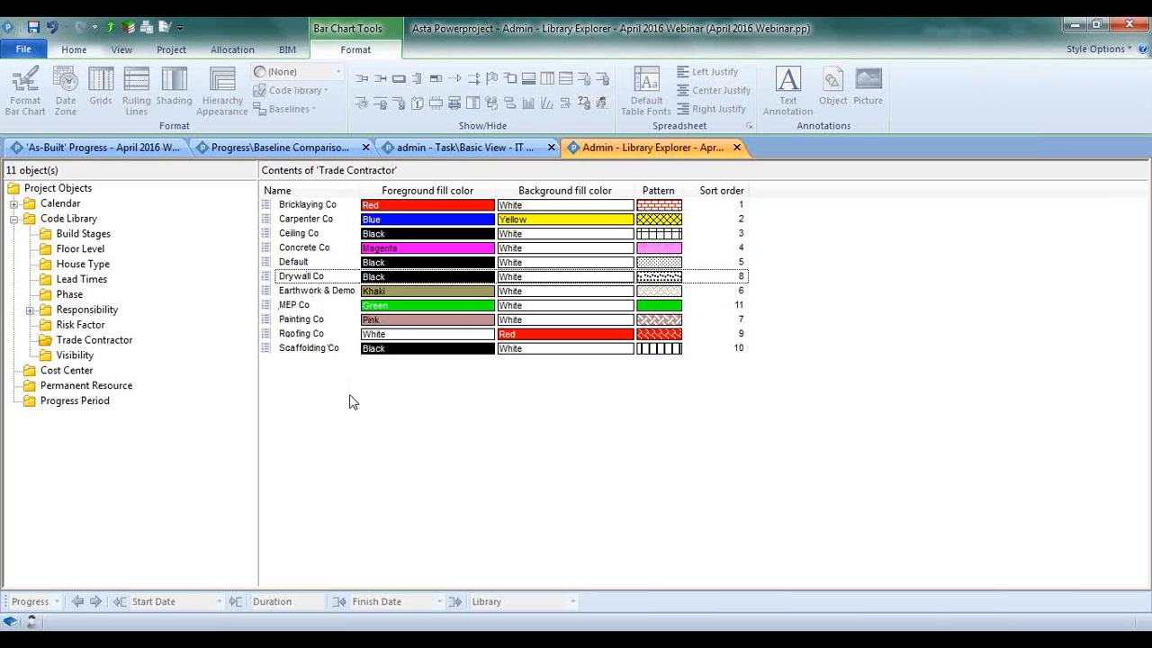
click(310, 334)
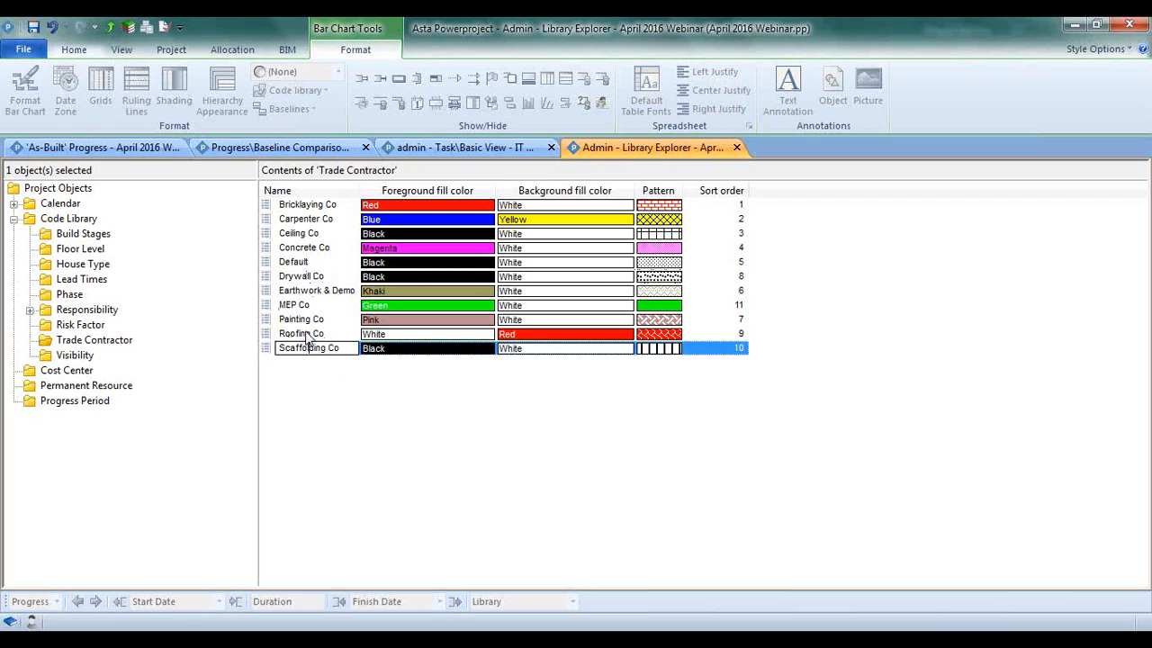
click(737, 147)
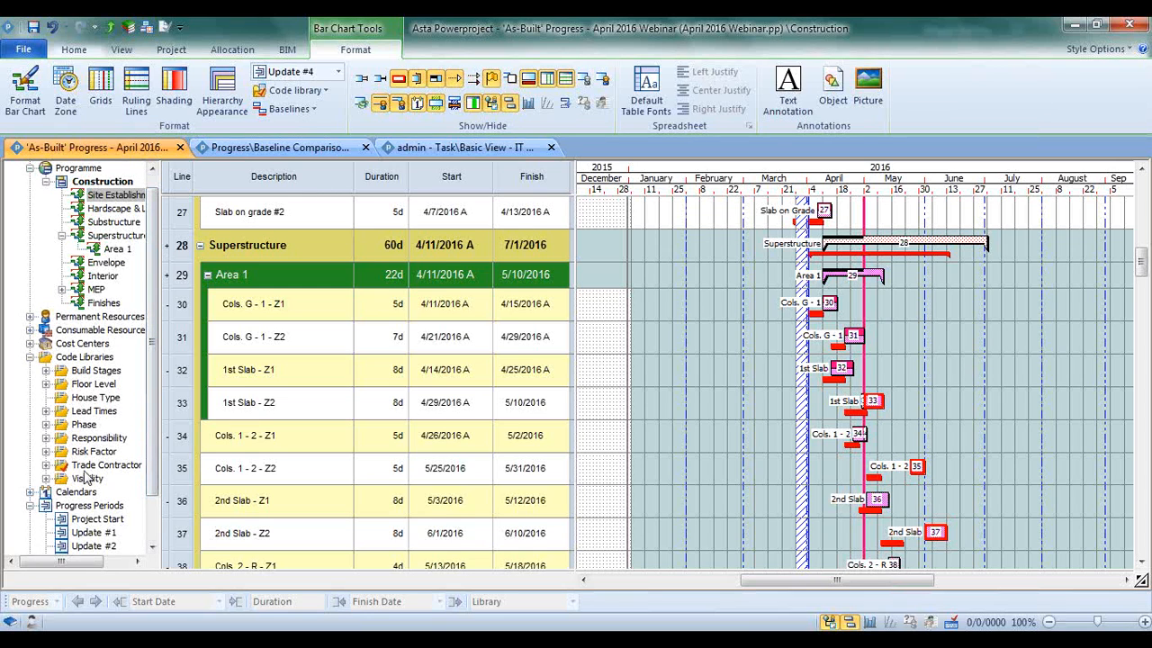
View the Trade Contractor codes in the project tree, and collapse Code Libraries
click(46, 464)
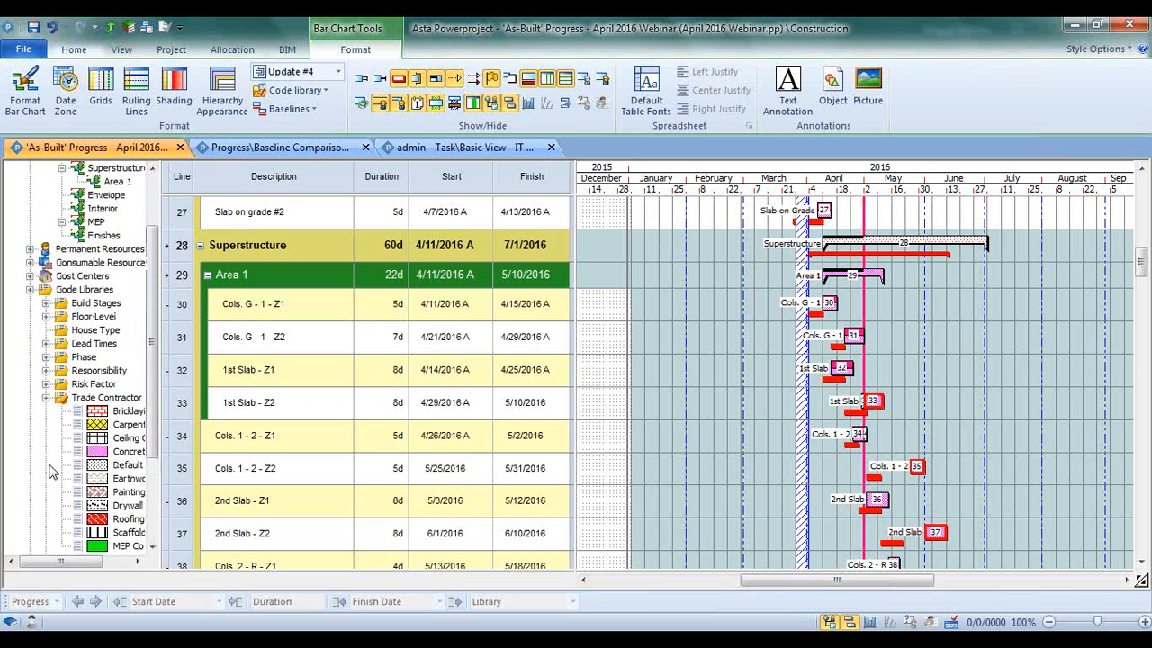
scroll(54, 468, down, 1)
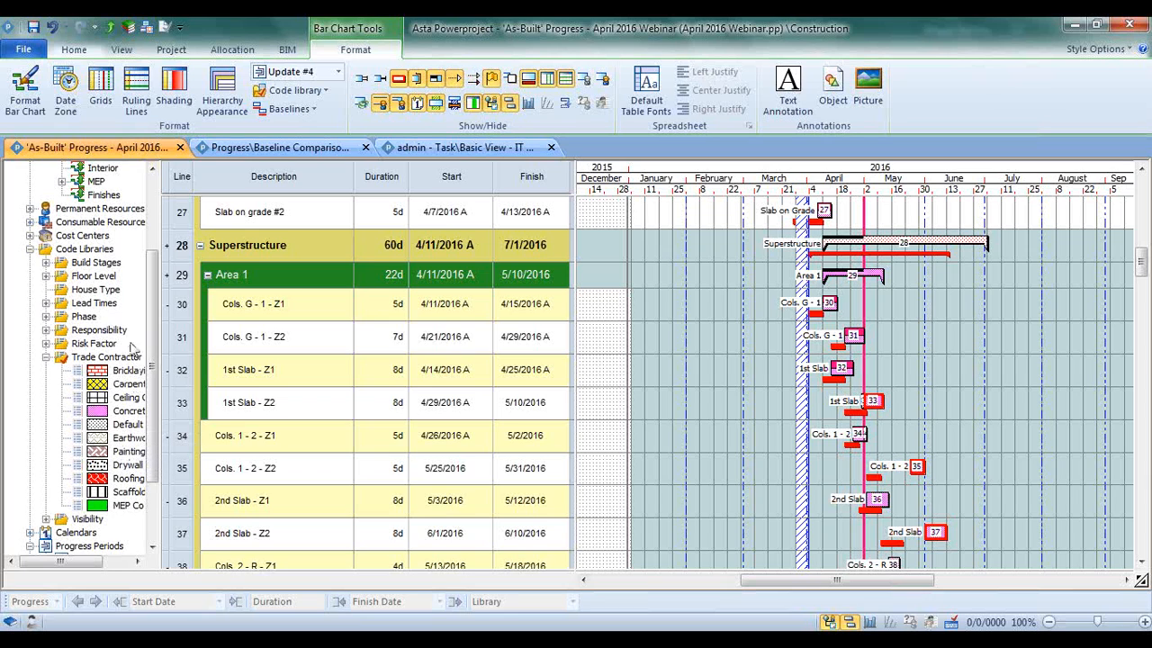
click(31, 249)
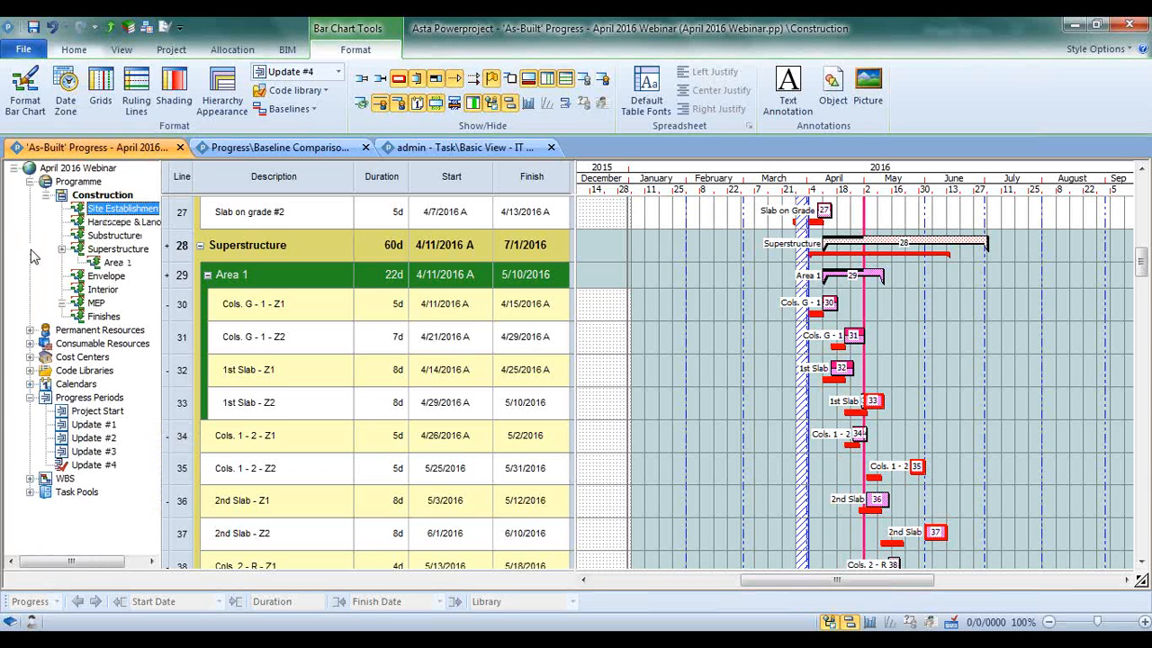
Expand Permanent Resources and Cost Centers in the project tree, and look through the available calendars
click(30, 330)
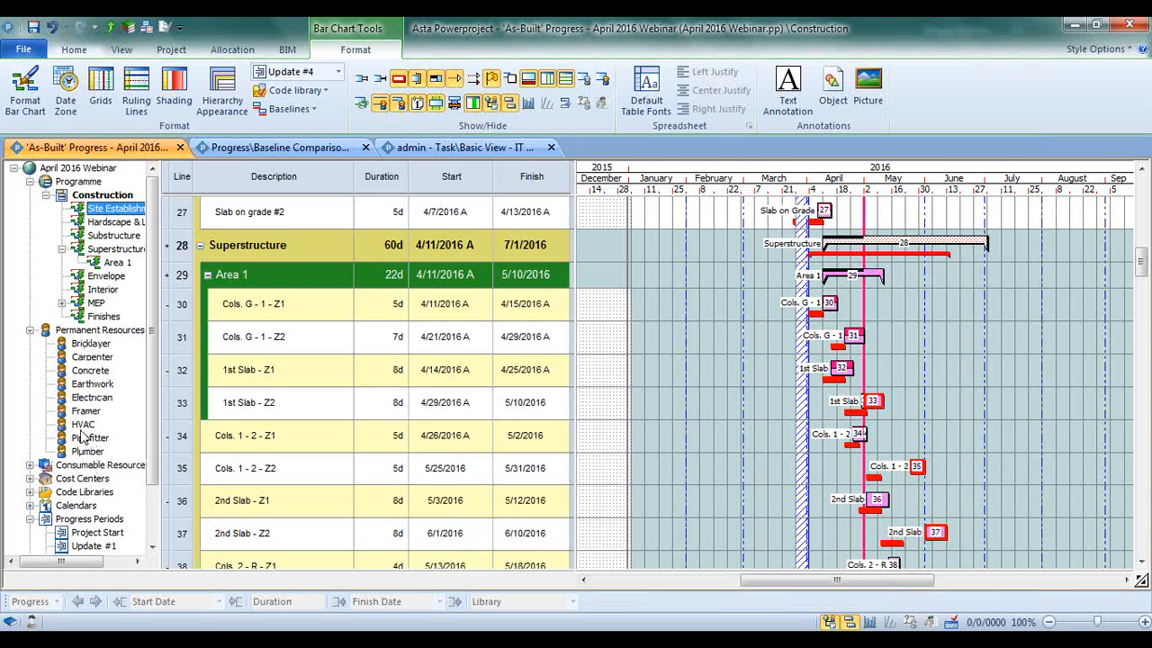
click(30, 479)
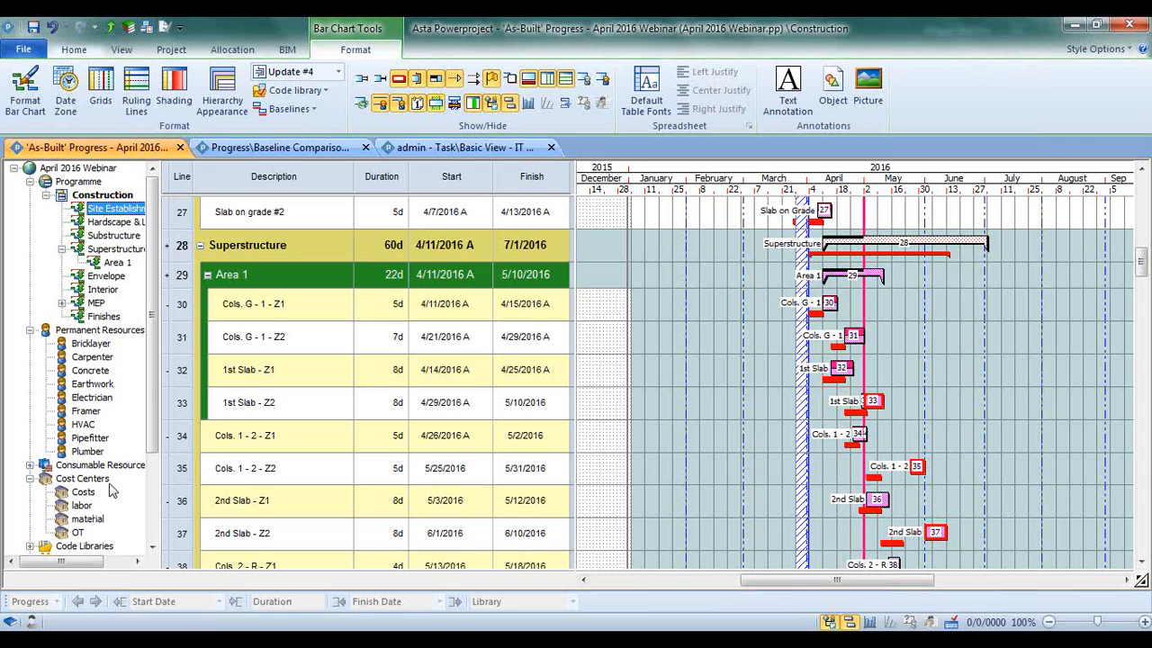
scroll(126, 420, down, 3)
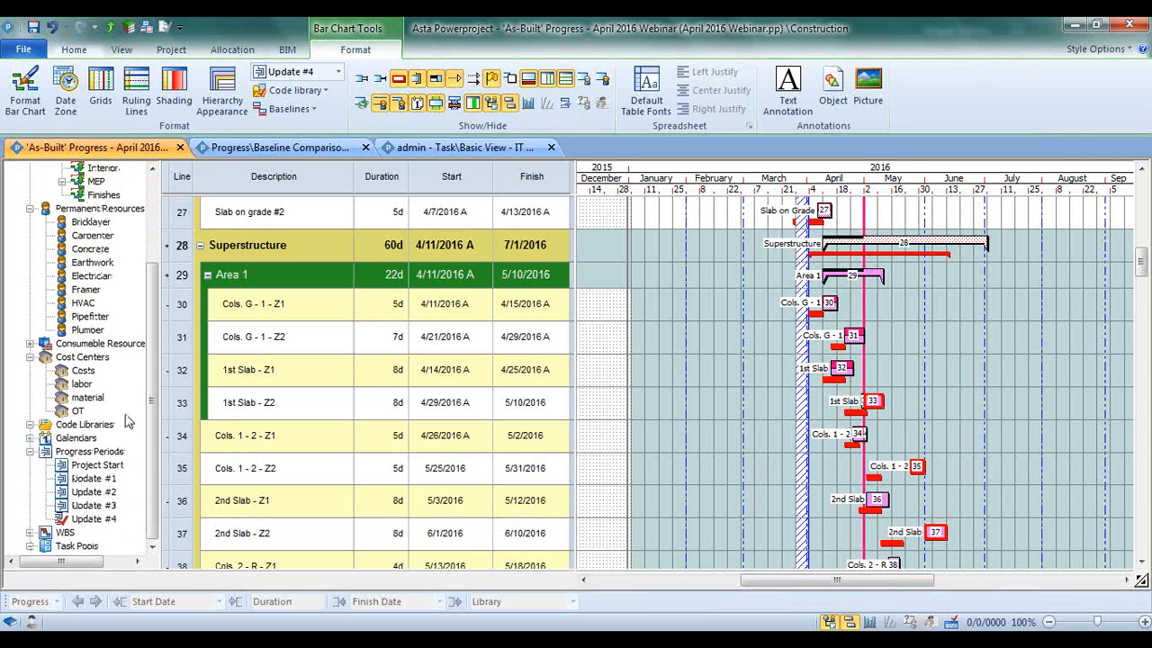
click(29, 438)
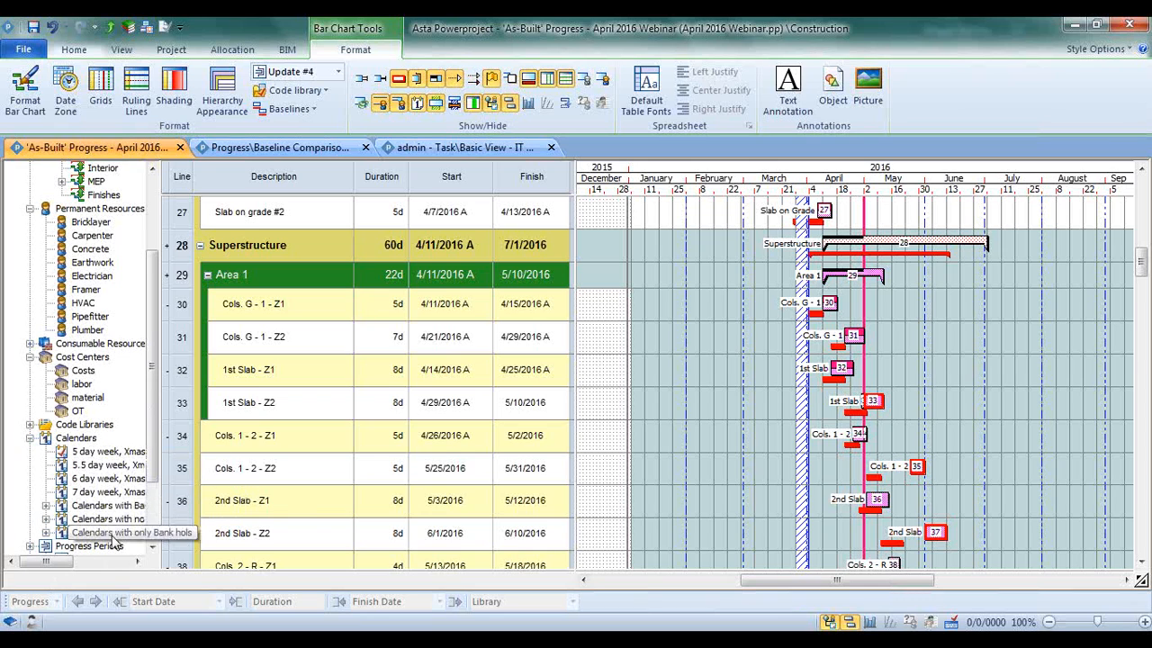
click(29, 438)
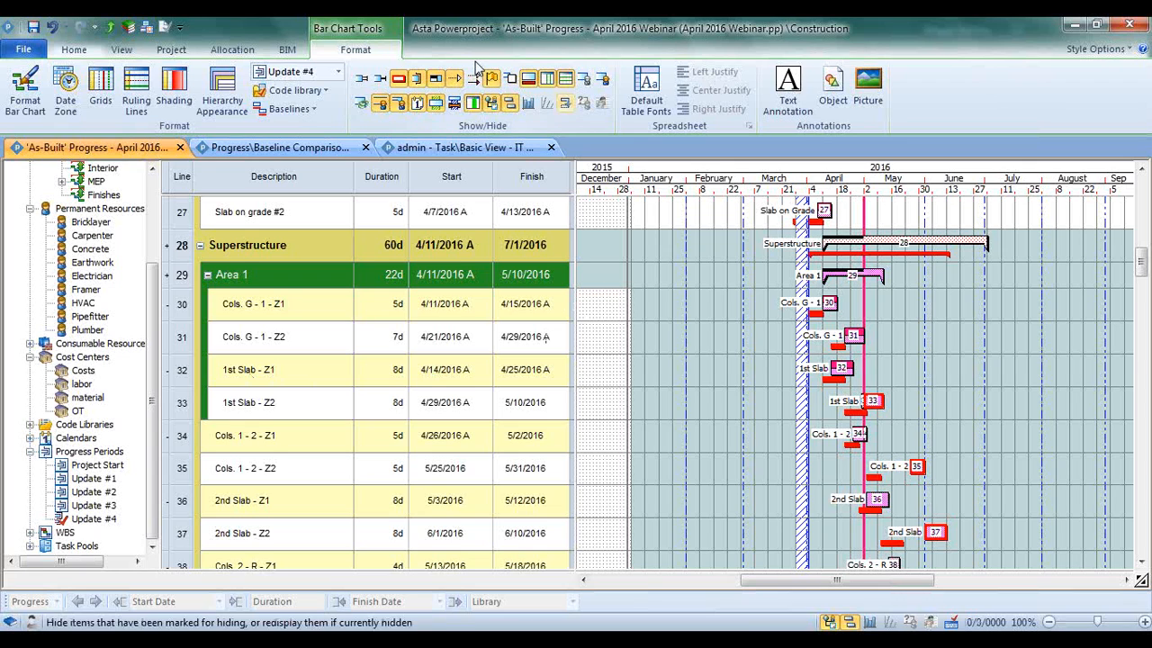
Examine the assignment properties of the Plumber permanent resource, including its allocation formula and the available modeling types
click(226, 49)
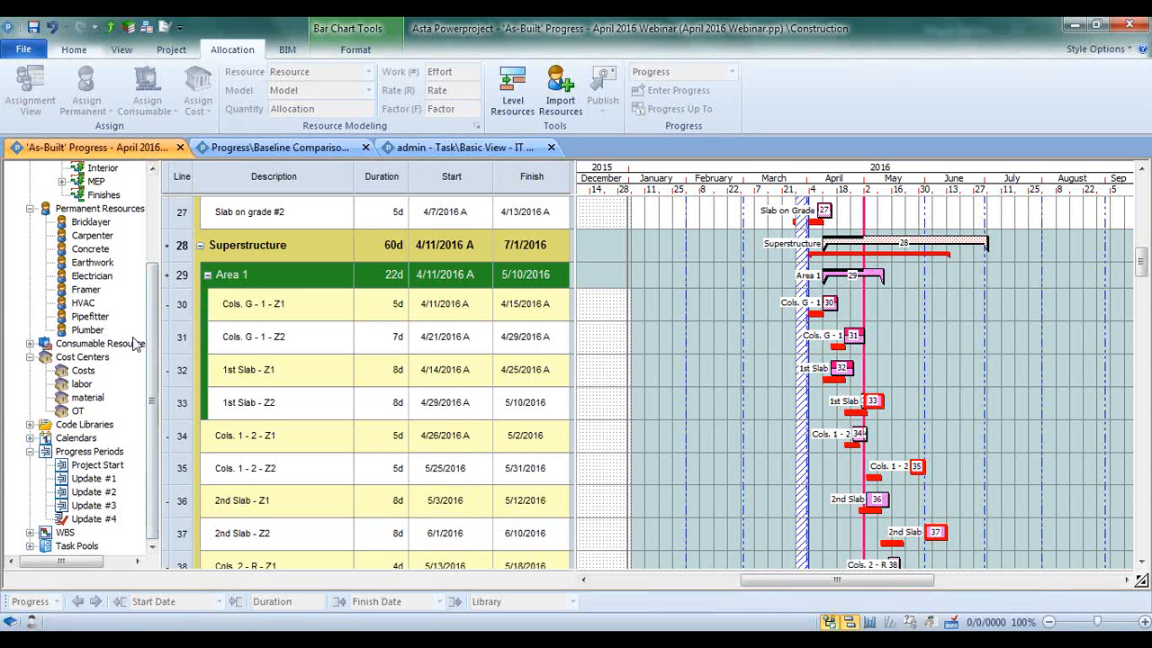
right_click(88, 331)
click(144, 515)
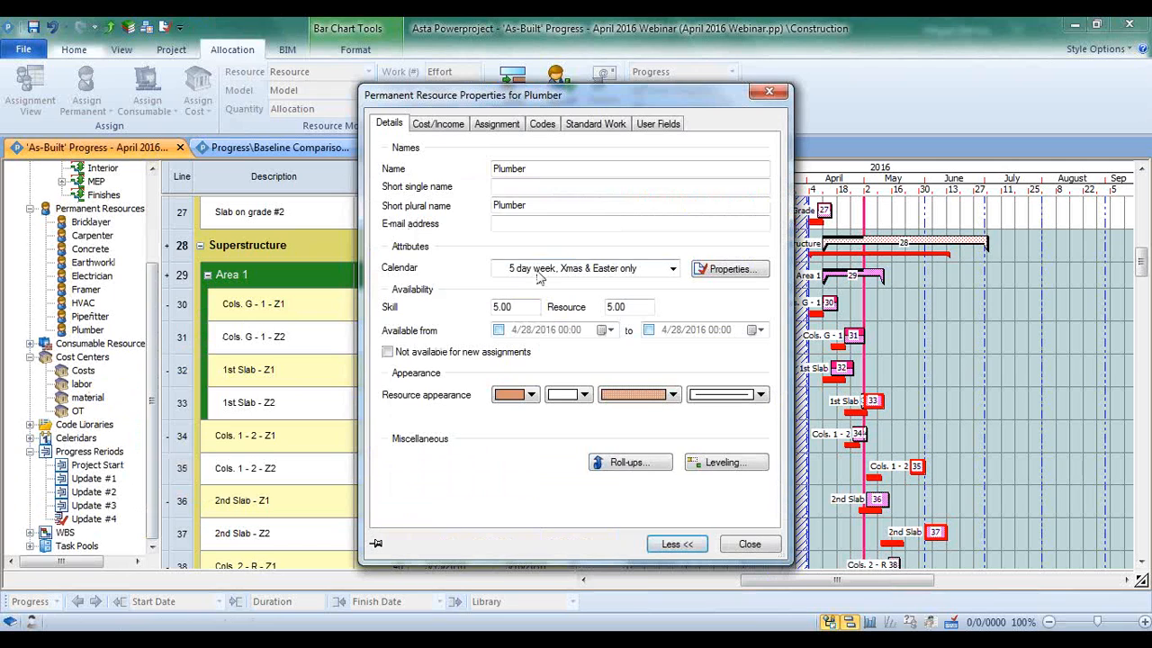
click(497, 123)
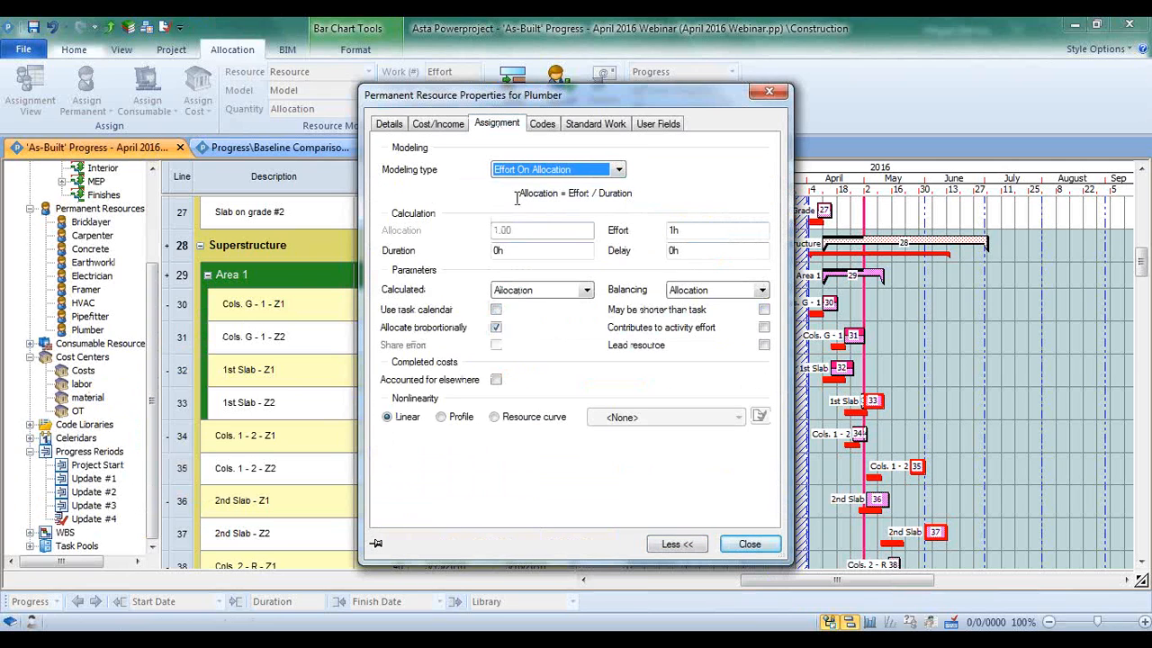
drag(517, 195, 639, 193)
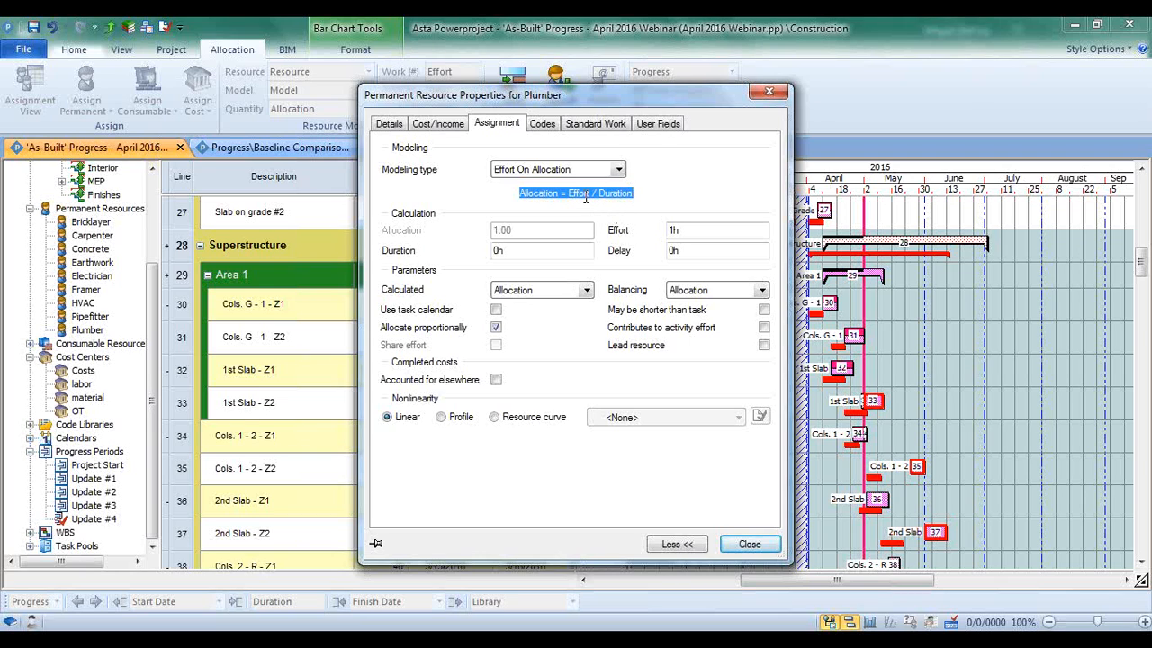
click(552, 202)
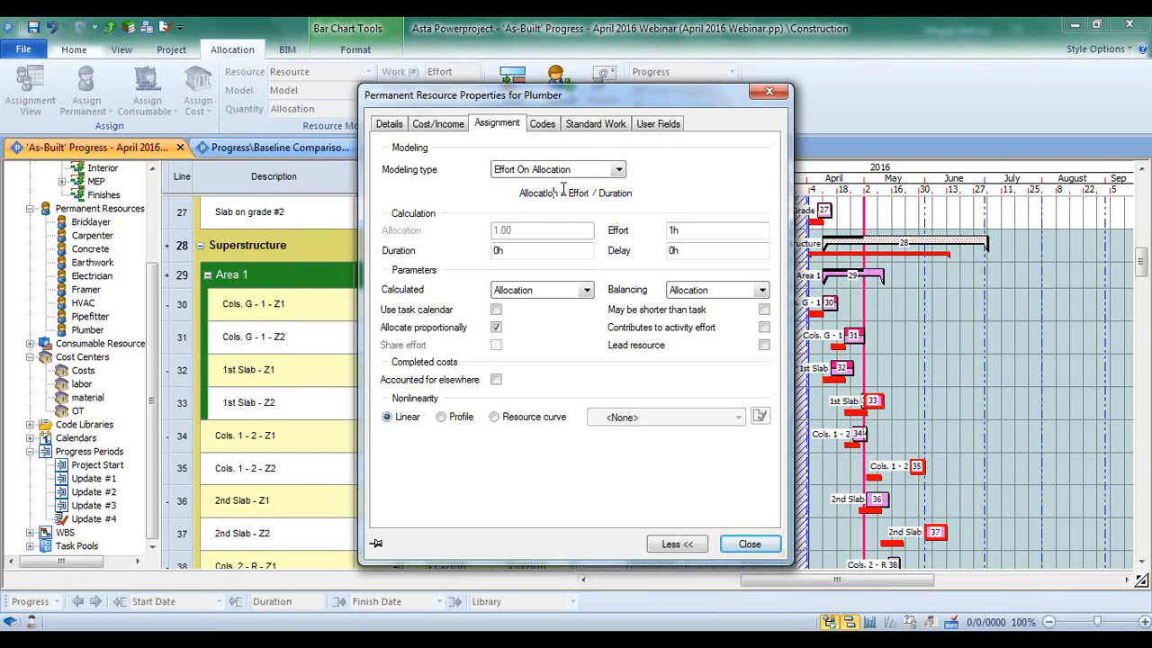
click(618, 169)
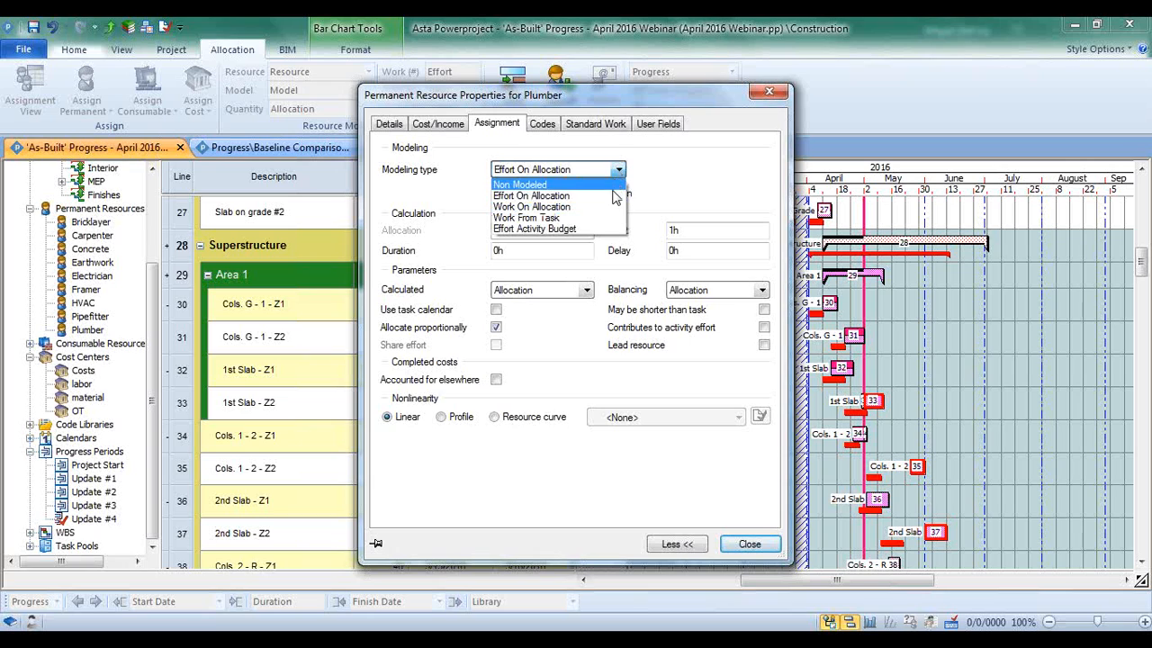
click(614, 194)
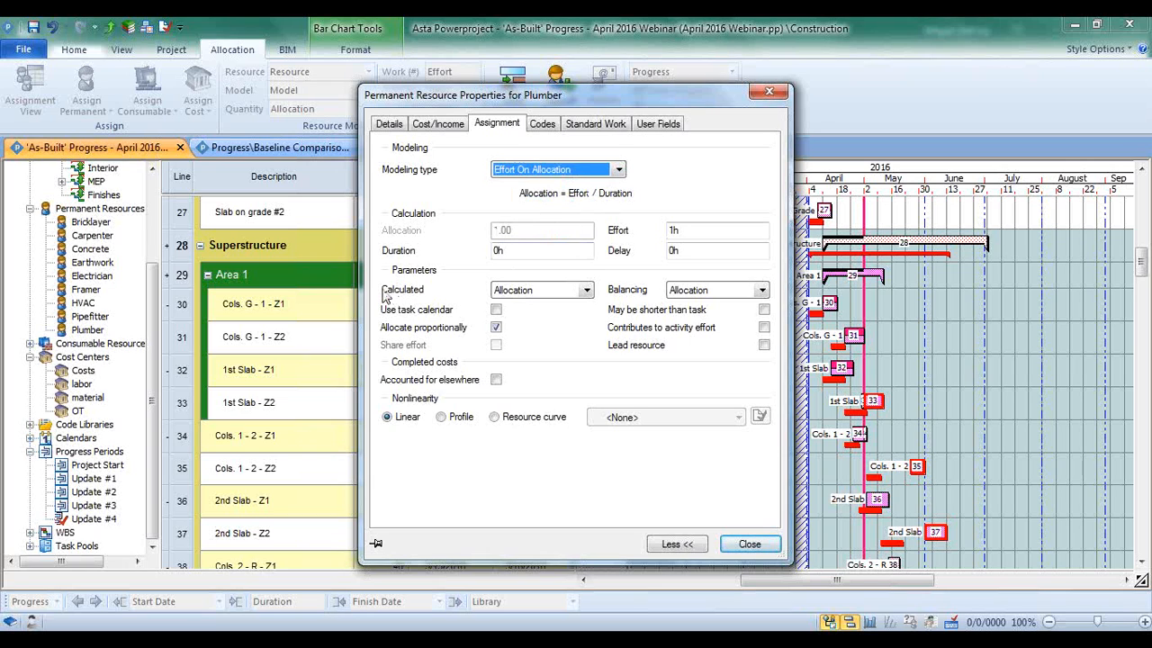
Set the Plumber resource's calculated assignment parameter to Duration, check the resulting formula, and close the properties
click(585, 290)
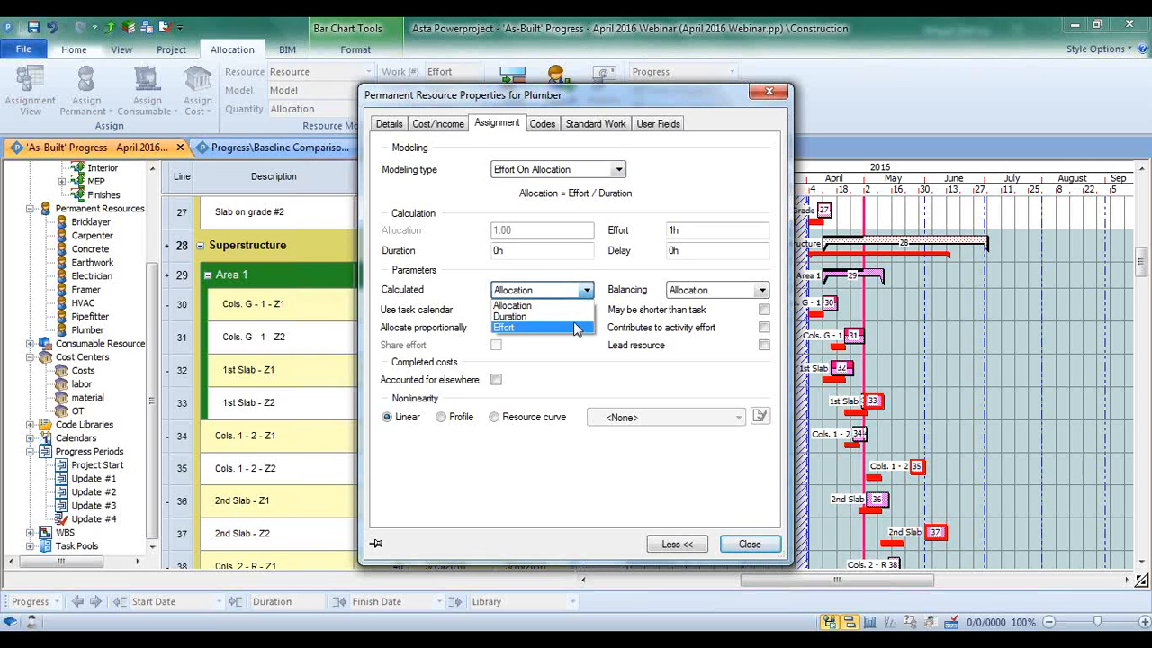
click(567, 312)
drag(565, 192, 633, 195)
click(527, 197)
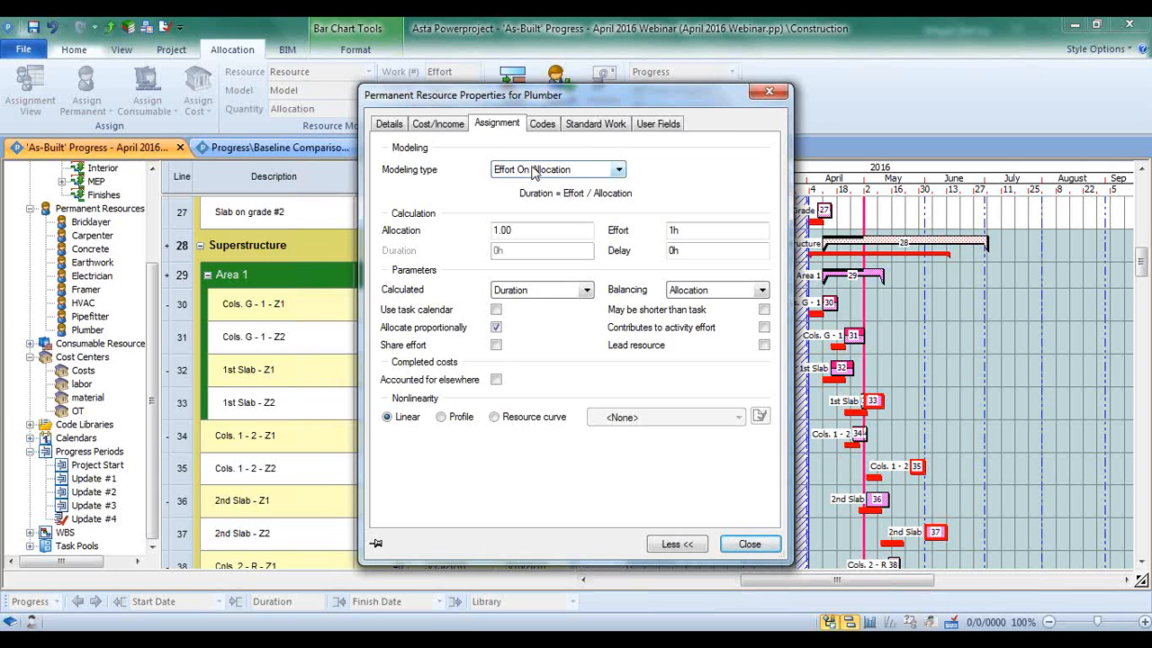
click(750, 544)
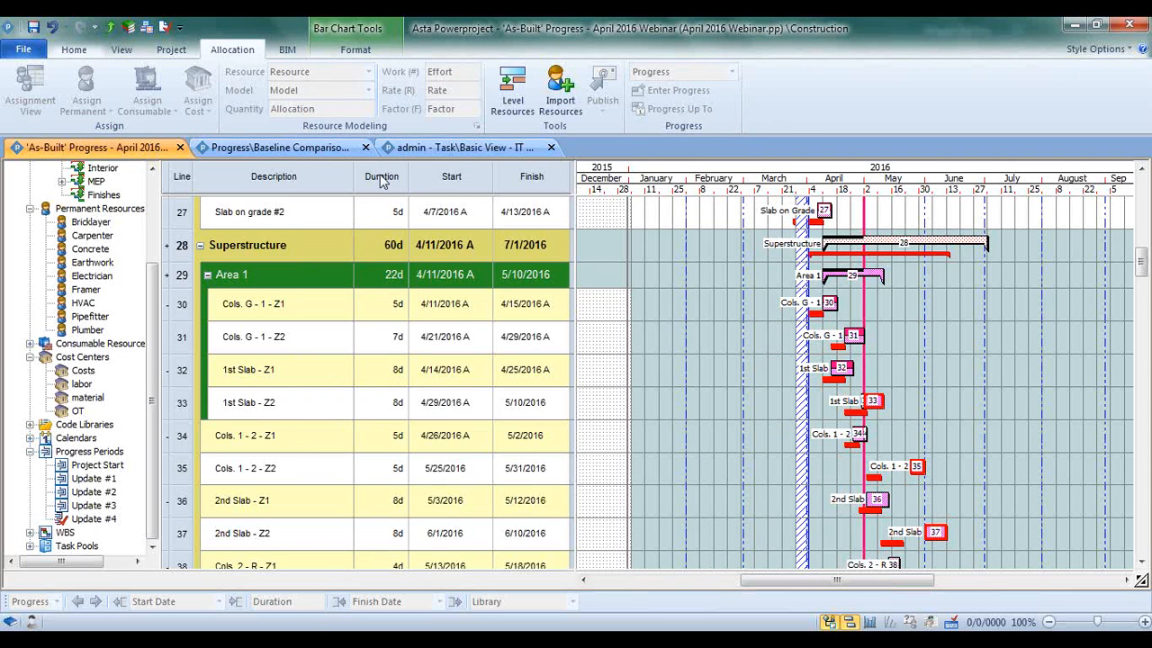
Start attaching a picture annotation to the Cols. G - 1 - Z2 task, view its picture file options, and cancel
click(64, 51)
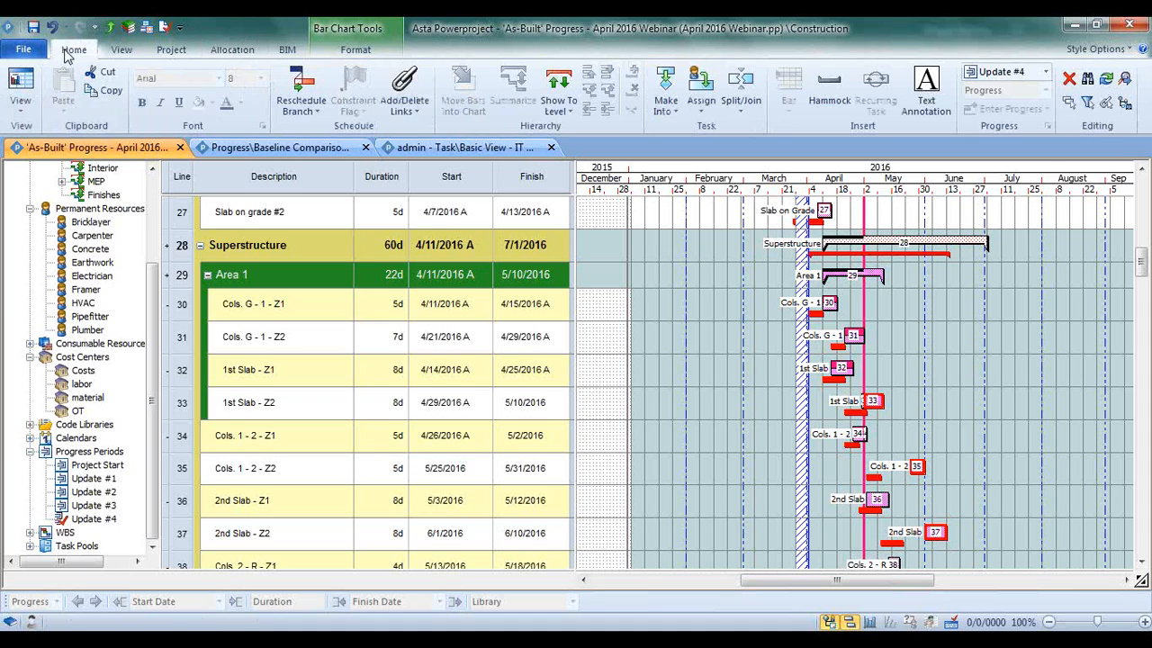
click(357, 49)
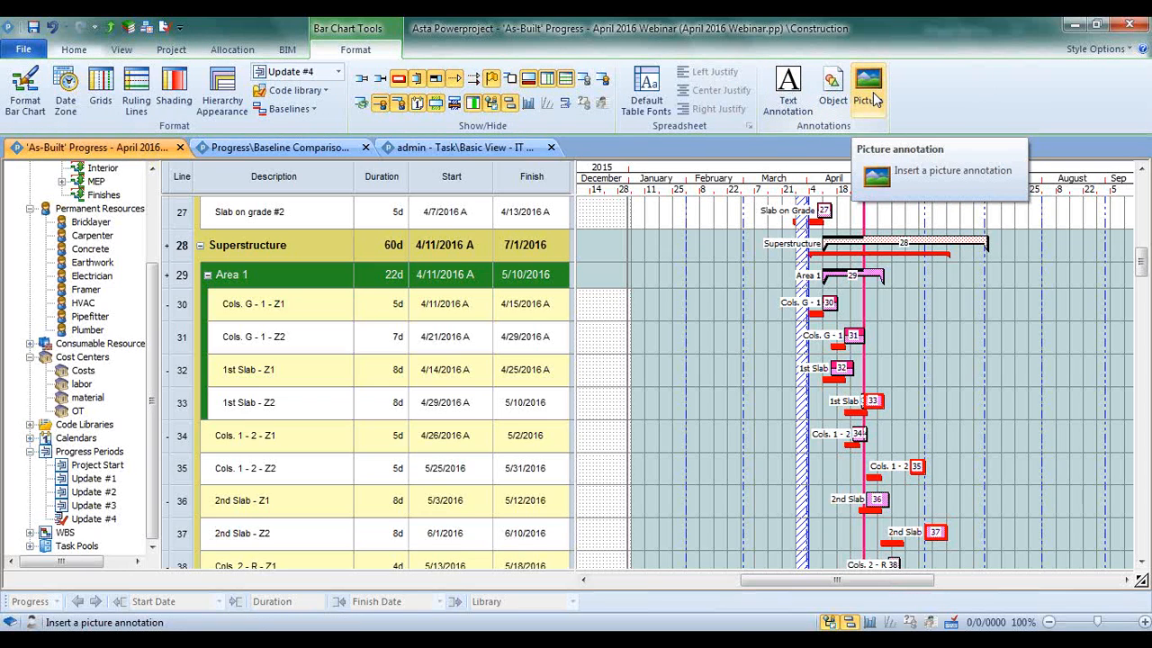
click(870, 94)
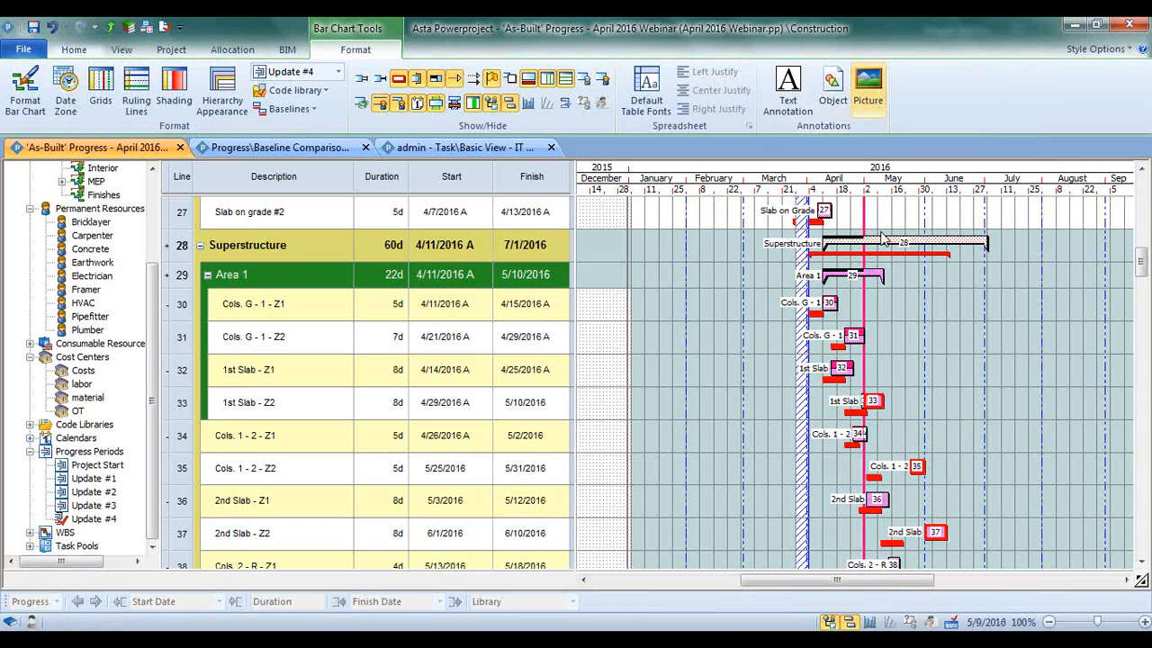
click(869, 87)
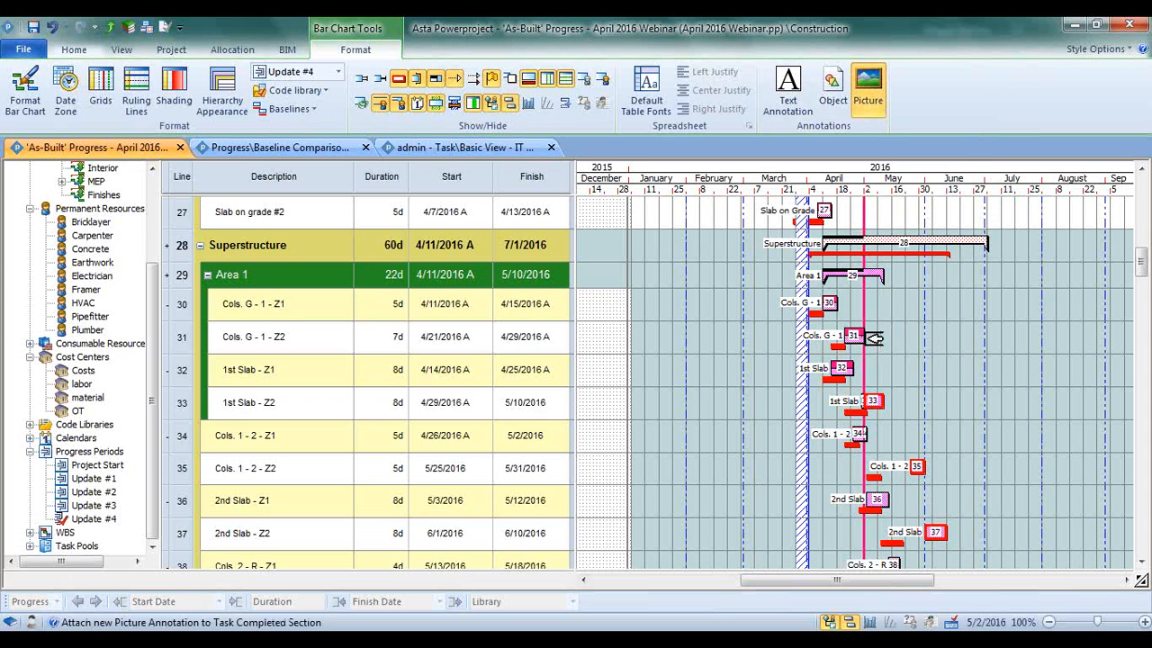
drag(866, 338, 950, 358)
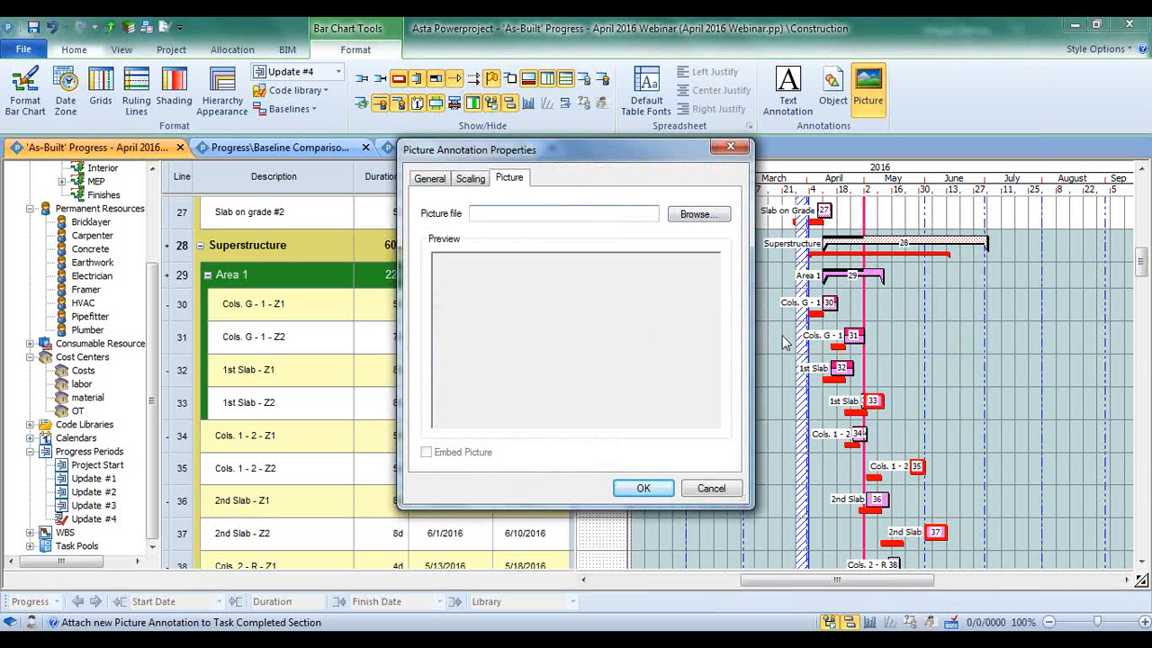
click(711, 487)
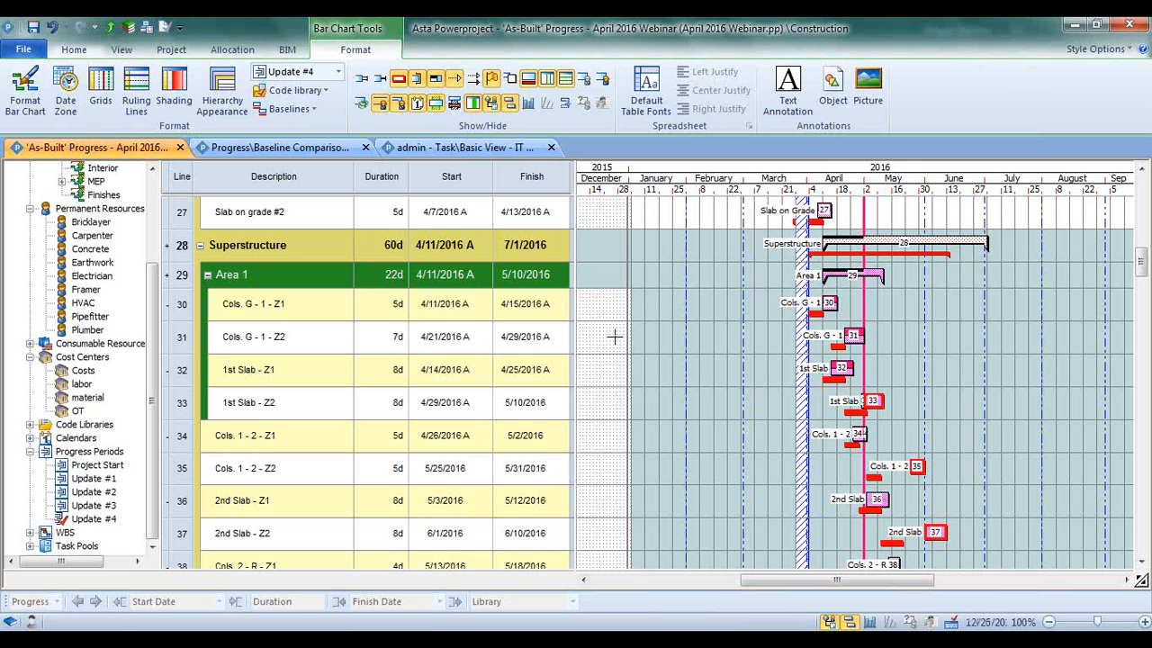
Look through the schedule's task groups, from the early site tasks and Hardscape & Landscape down to MEP Ceiling Rough
scroll(615, 336, up, 3)
scroll(614, 340, up, 1)
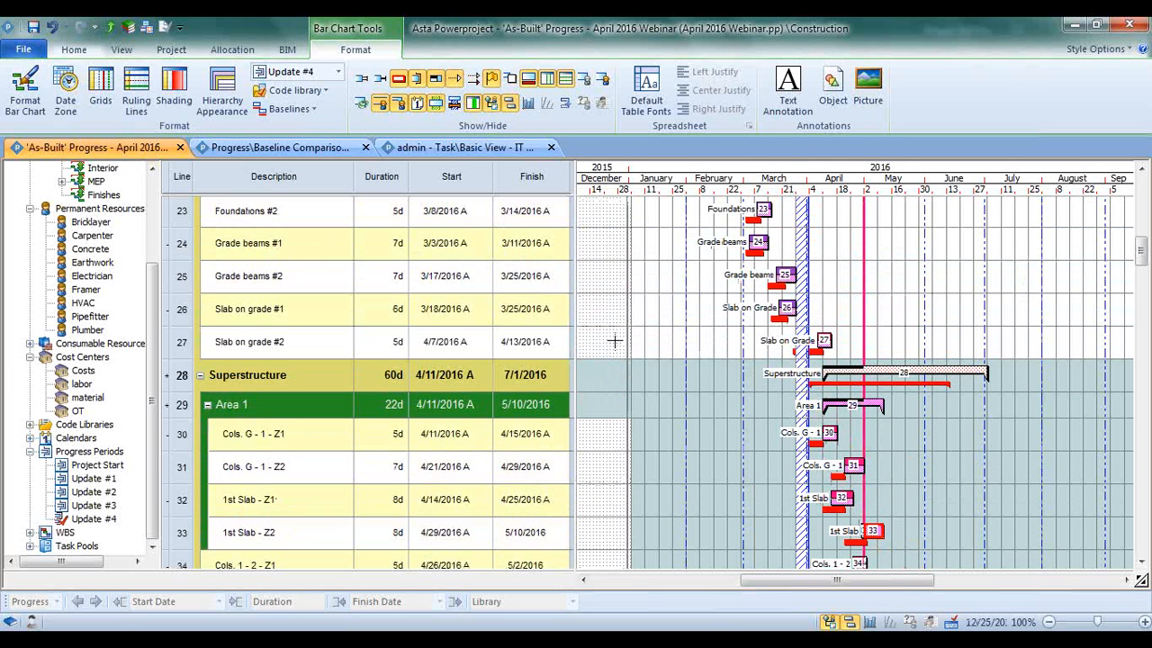
scroll(615, 340, up, 3)
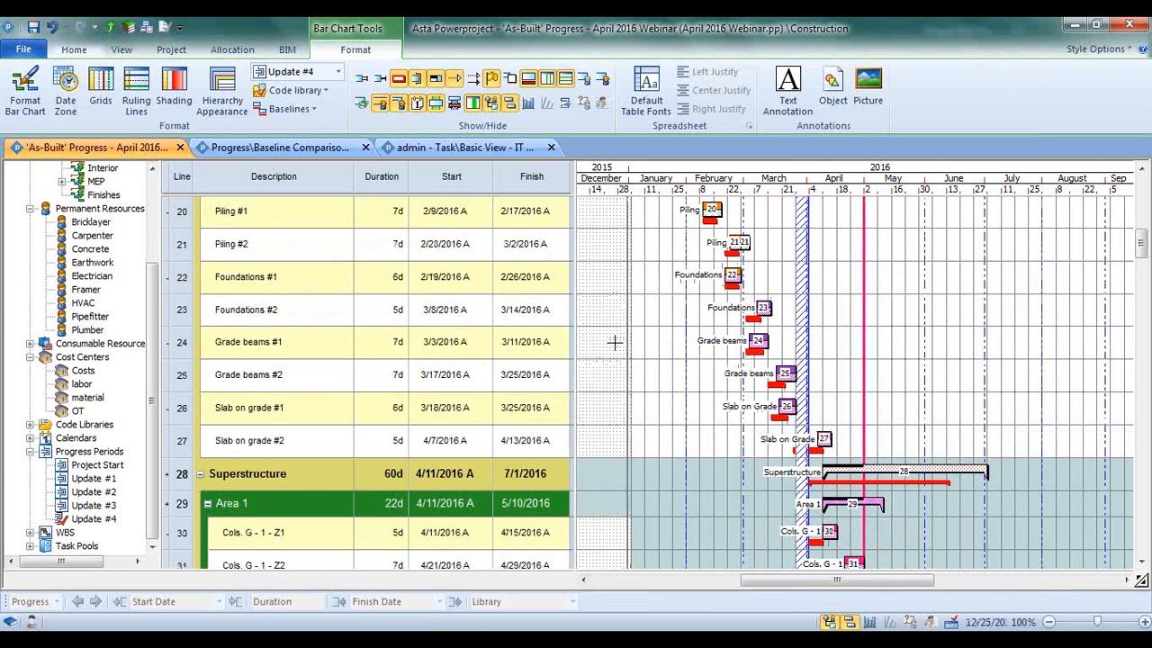
scroll(615, 342, up, 1)
scroll(615, 340, up, 7)
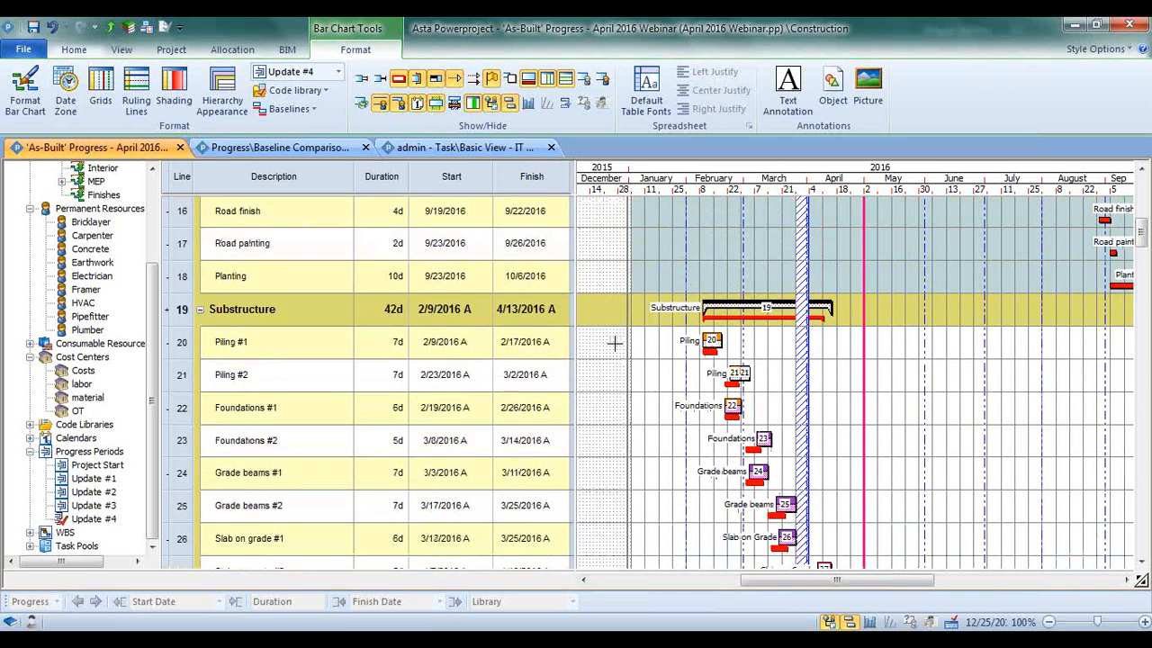
scroll(618, 329, up, 6)
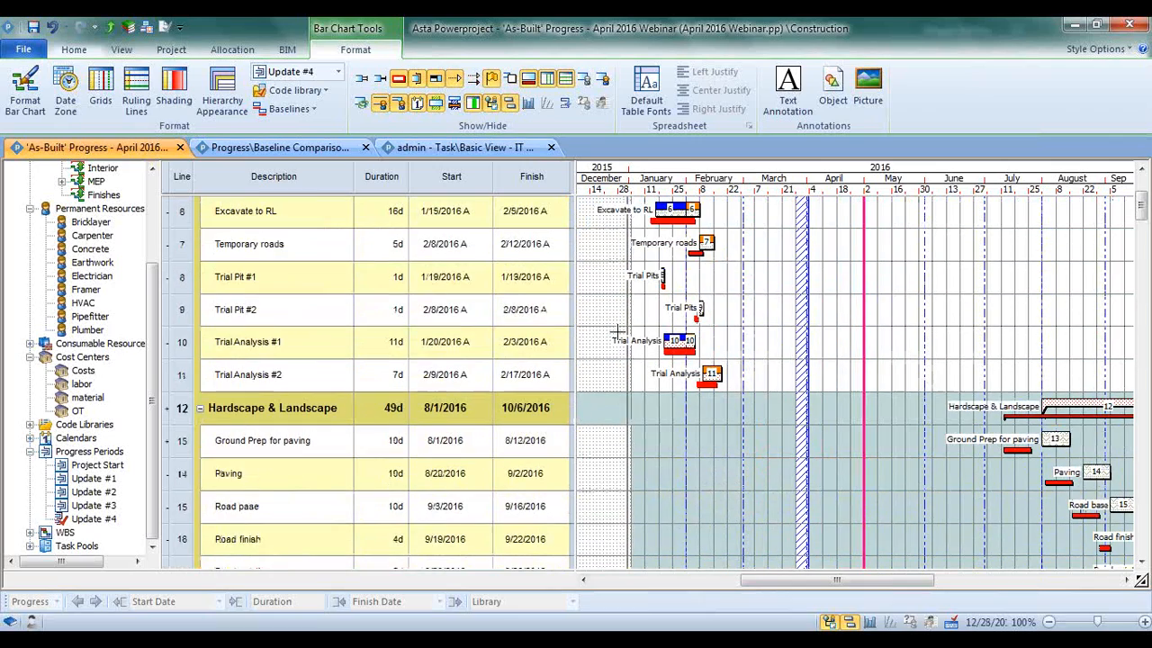
scroll(618, 333, up, 3)
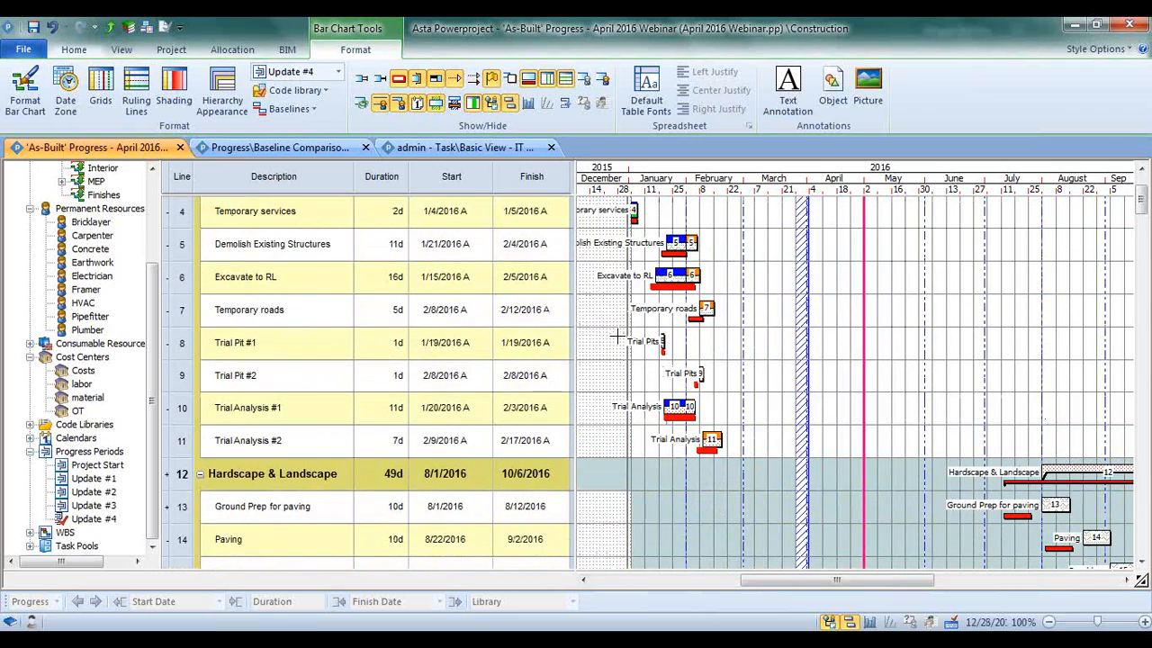
scroll(618, 335, down, 9)
scroll(618, 333, down, 20)
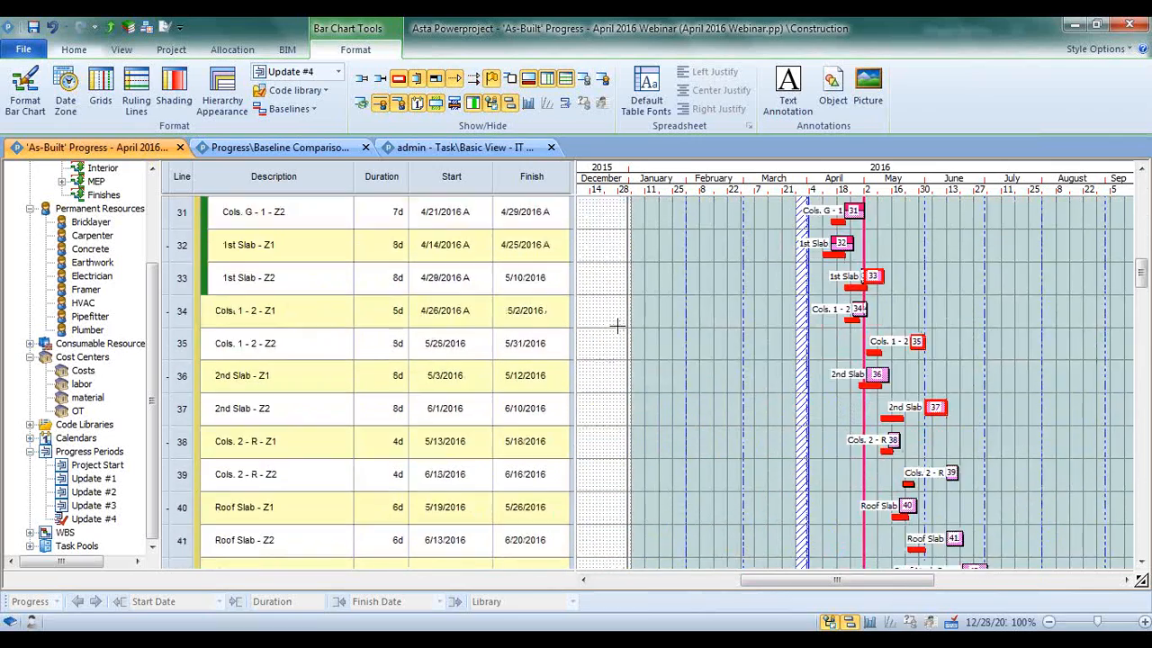
scroll(618, 325, down, 6)
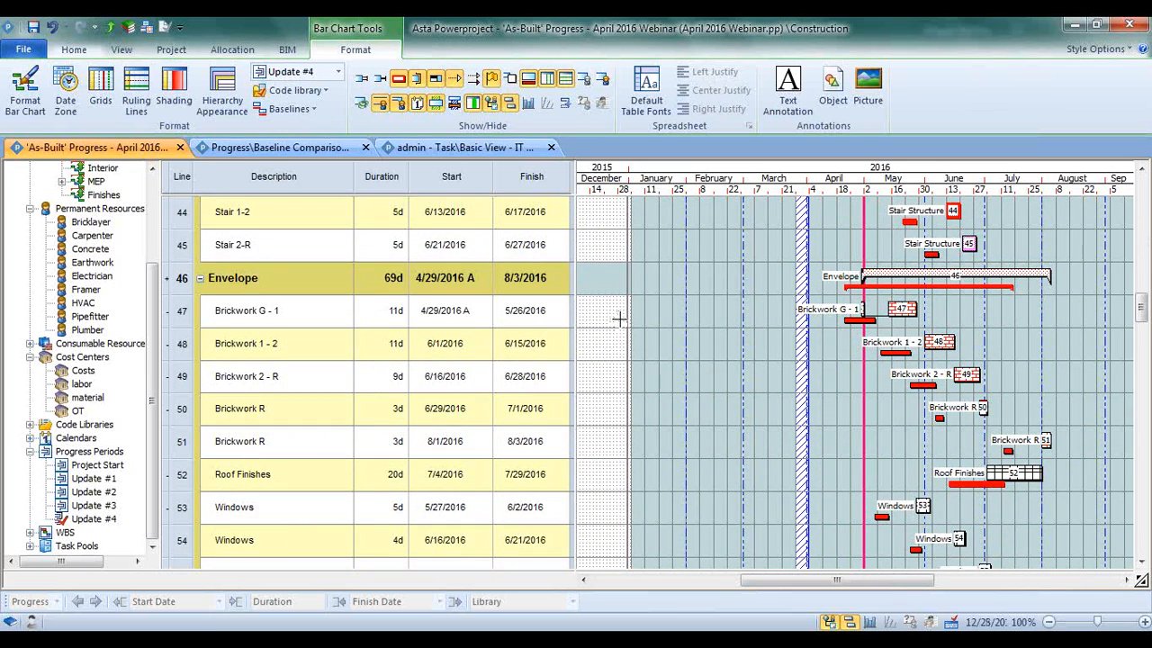
scroll(618, 320, down, 2)
scroll(619, 319, down, 10)
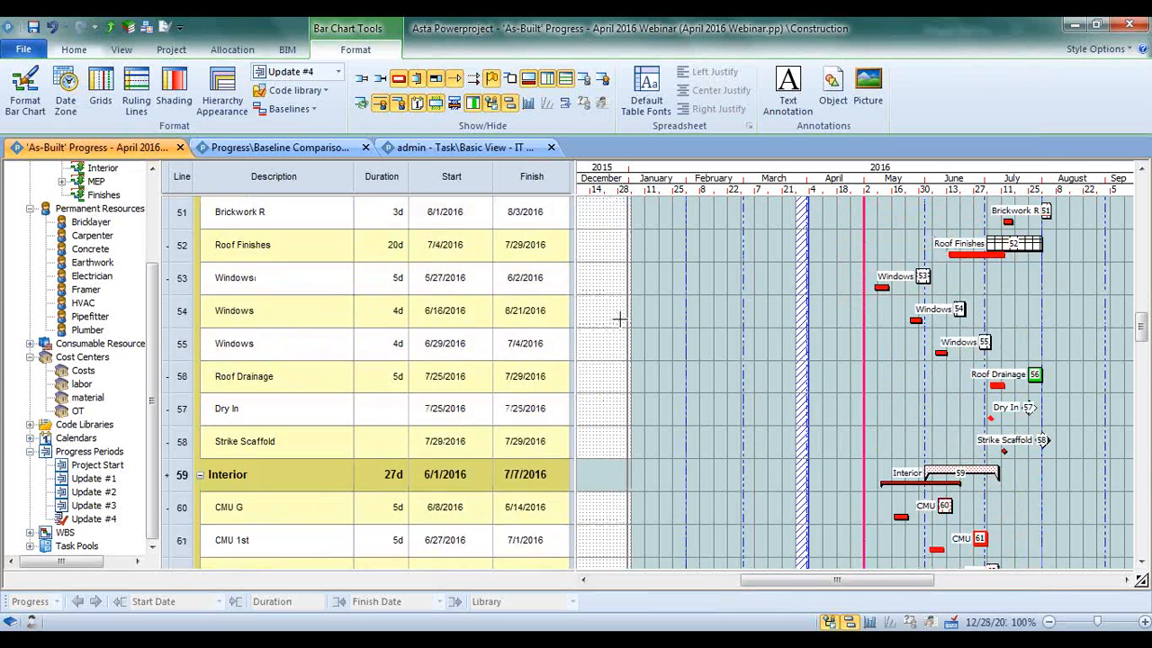
scroll(619, 321, down, 2)
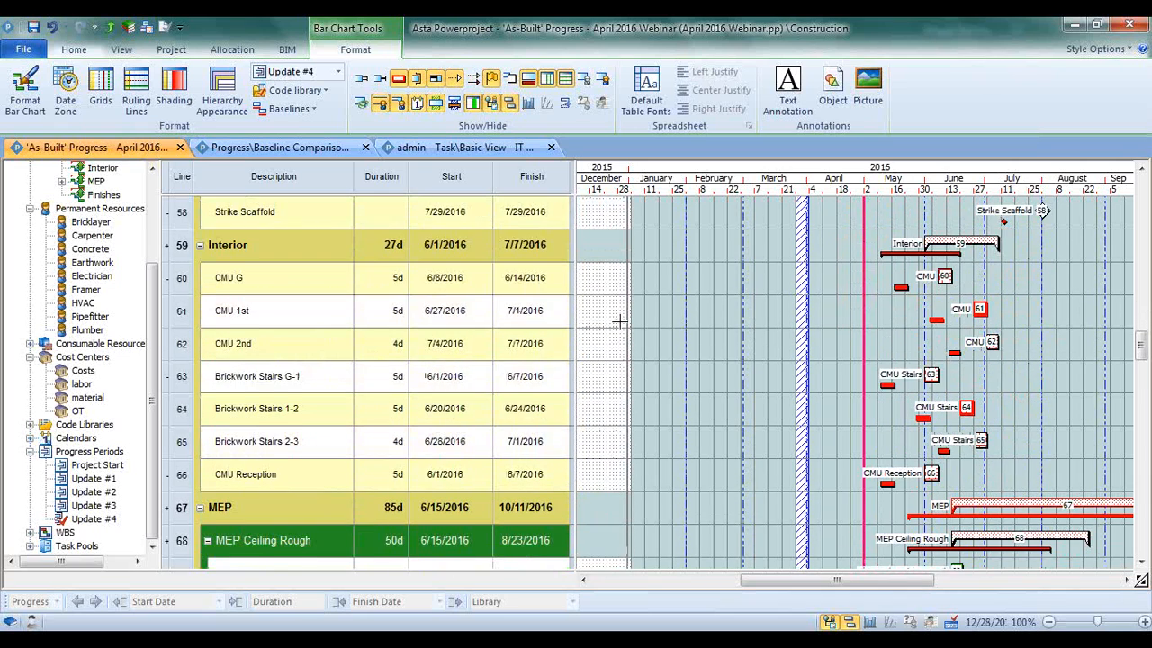
scroll(619, 322, down, 1)
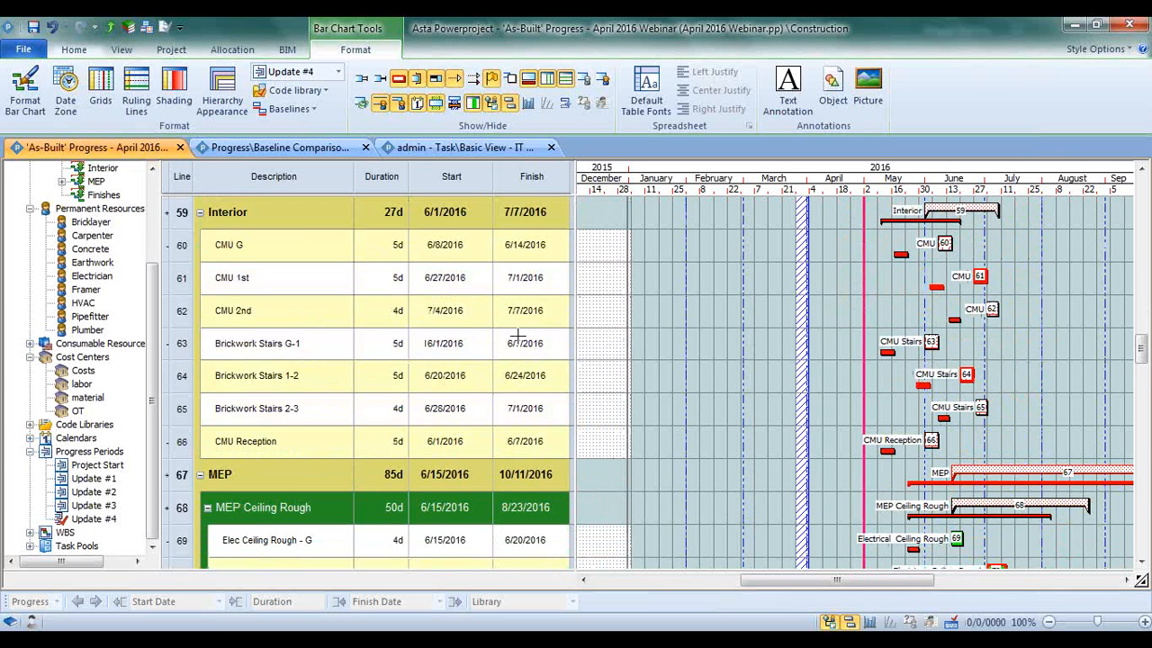
scroll(636, 321, down, 8)
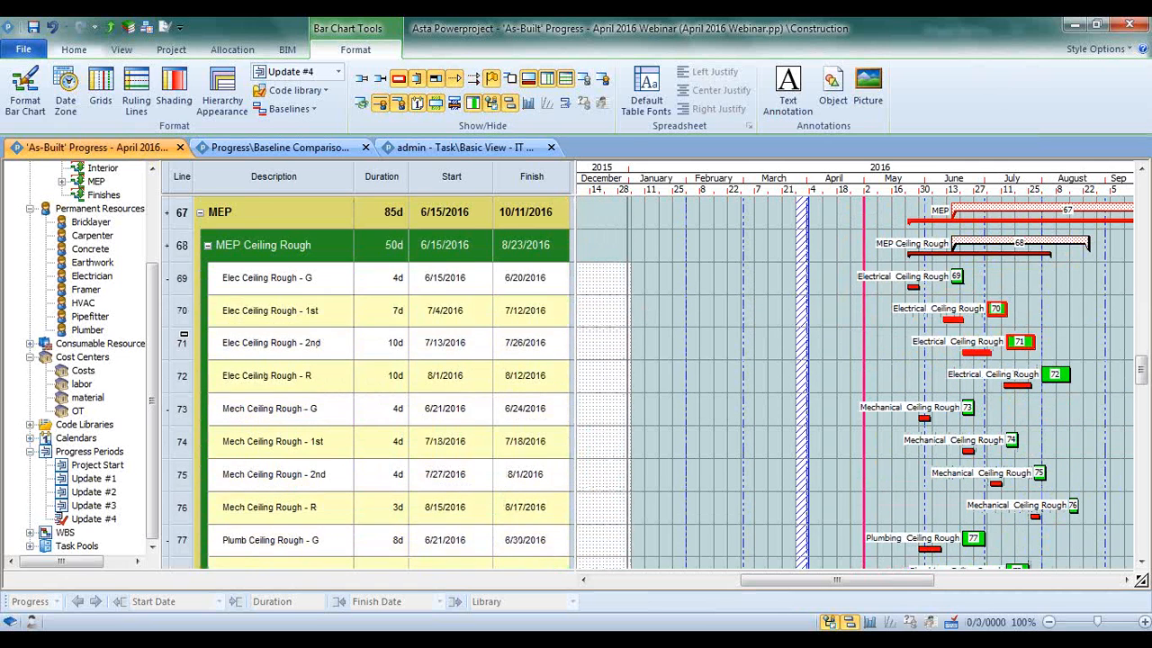
Roll up the four Elec Ceiling Rough tasks onto a single Electrical Ceiling Rough line
drag(183, 279, 186, 368)
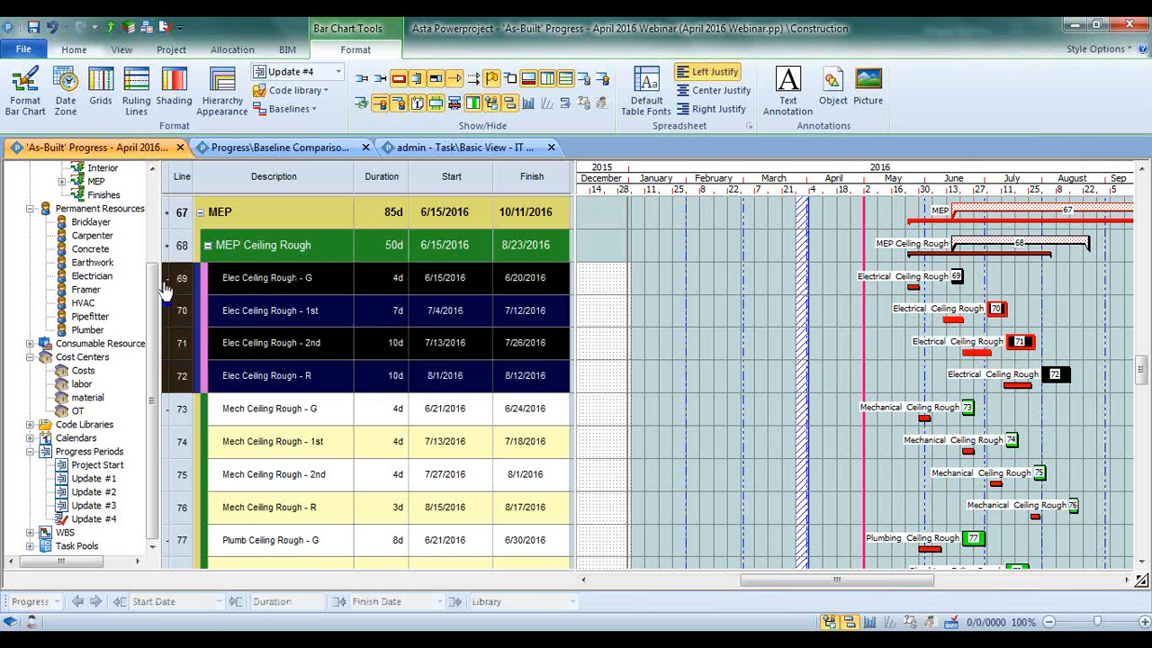
click(676, 303)
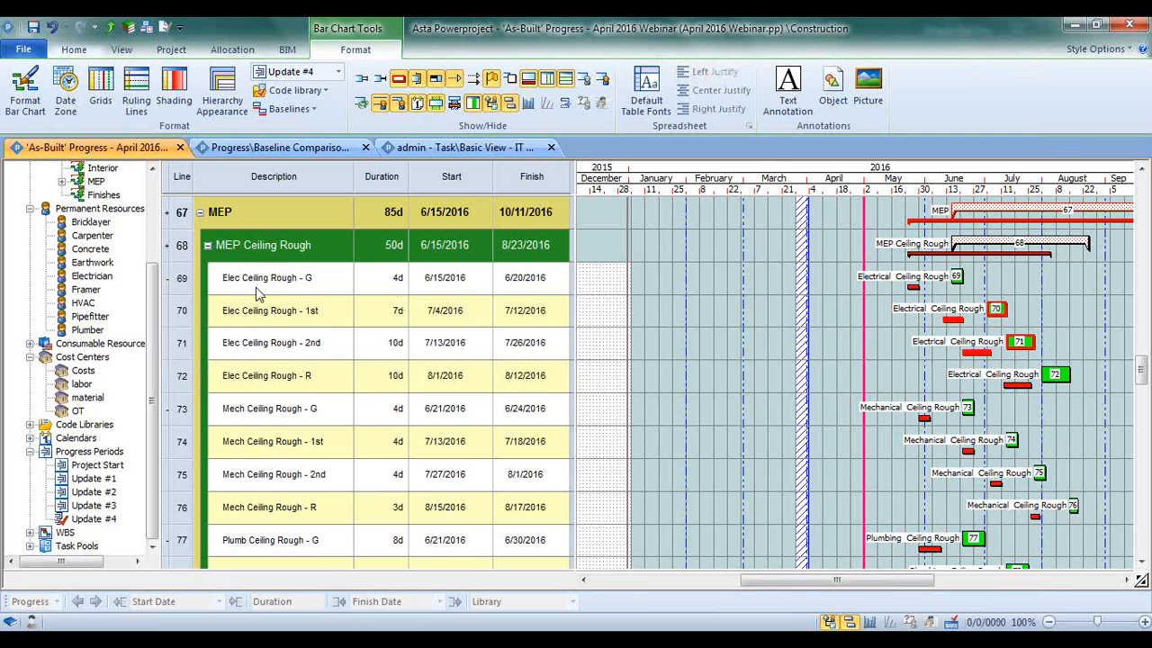
click(167, 280)
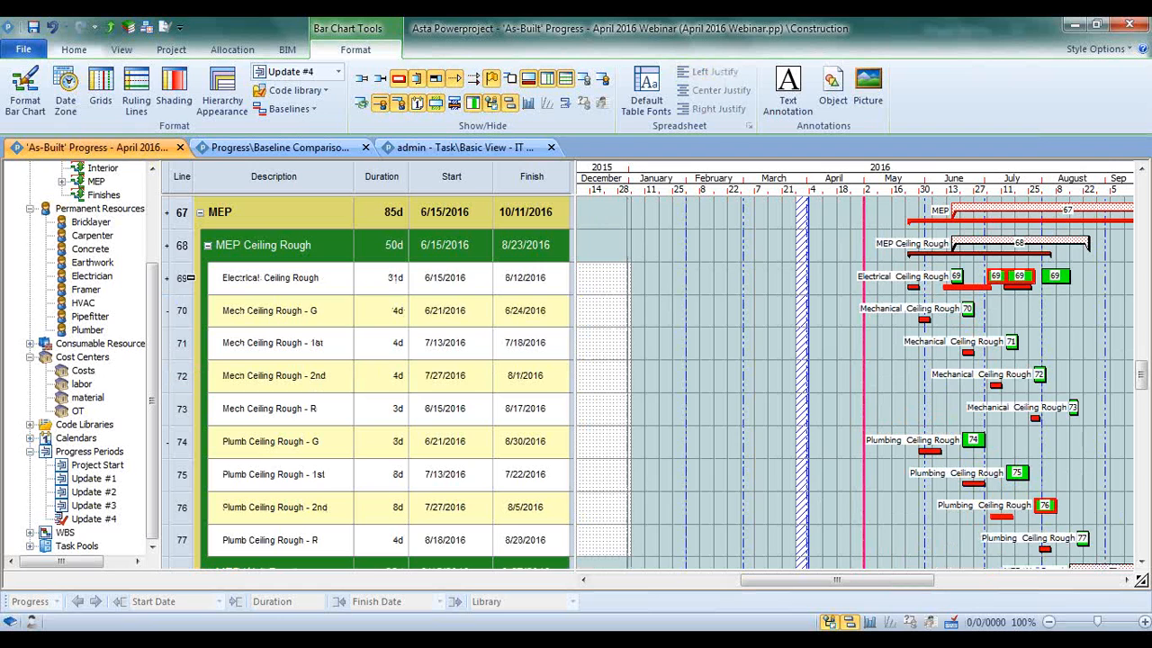
click(187, 278)
drag(894, 583, 924, 589)
click(1023, 250)
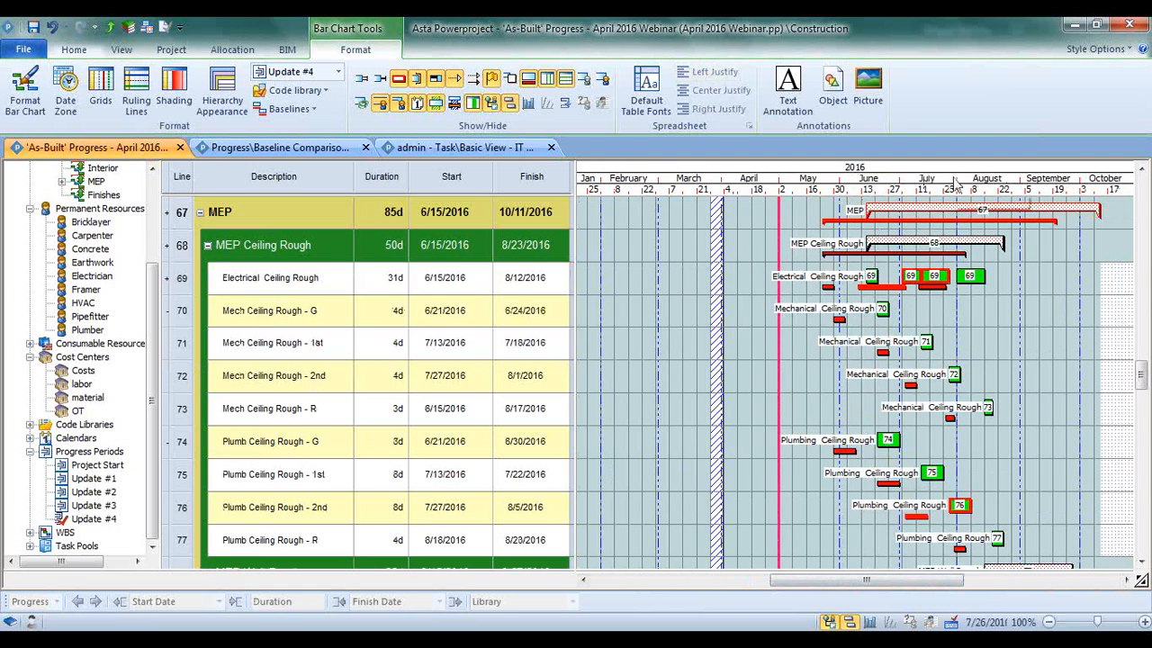
Remove the line numbers from the task bars by setting the bar chart's task data display to Blank
click(25, 90)
click(378, 325)
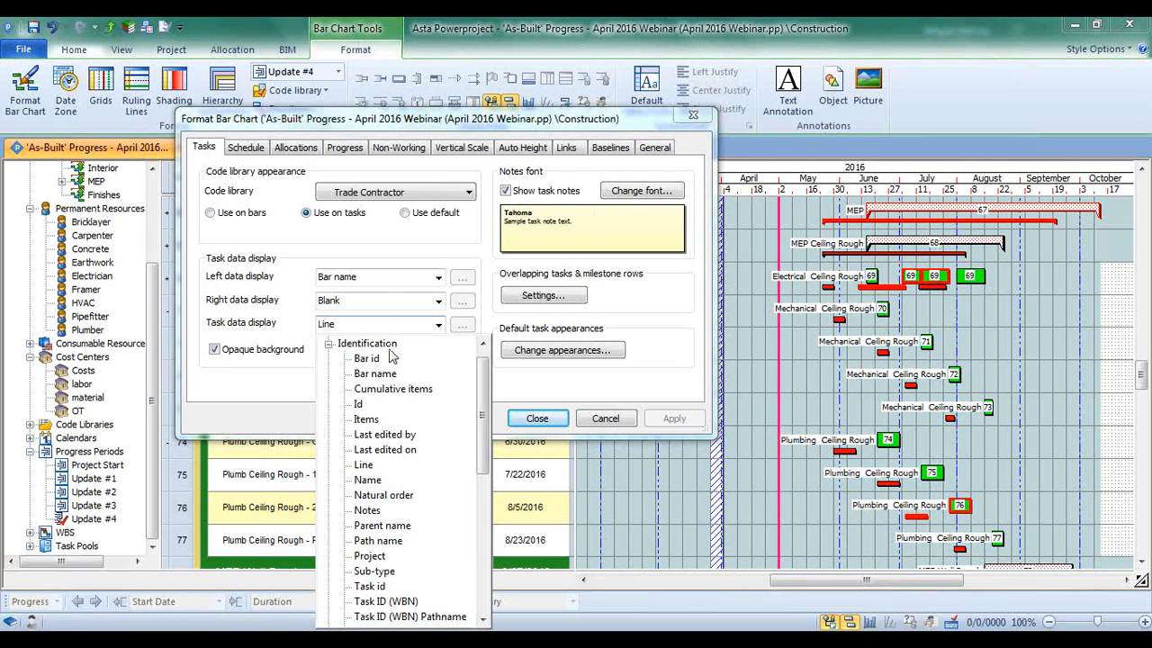
drag(483, 430, 481, 405)
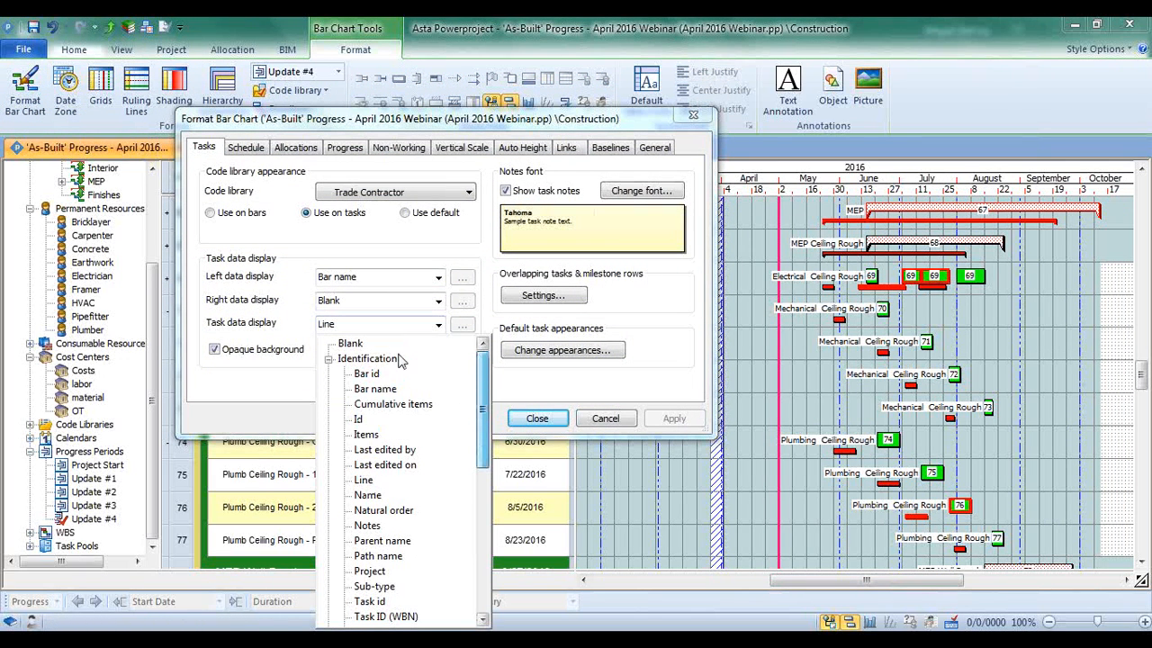
click(350, 343)
click(549, 426)
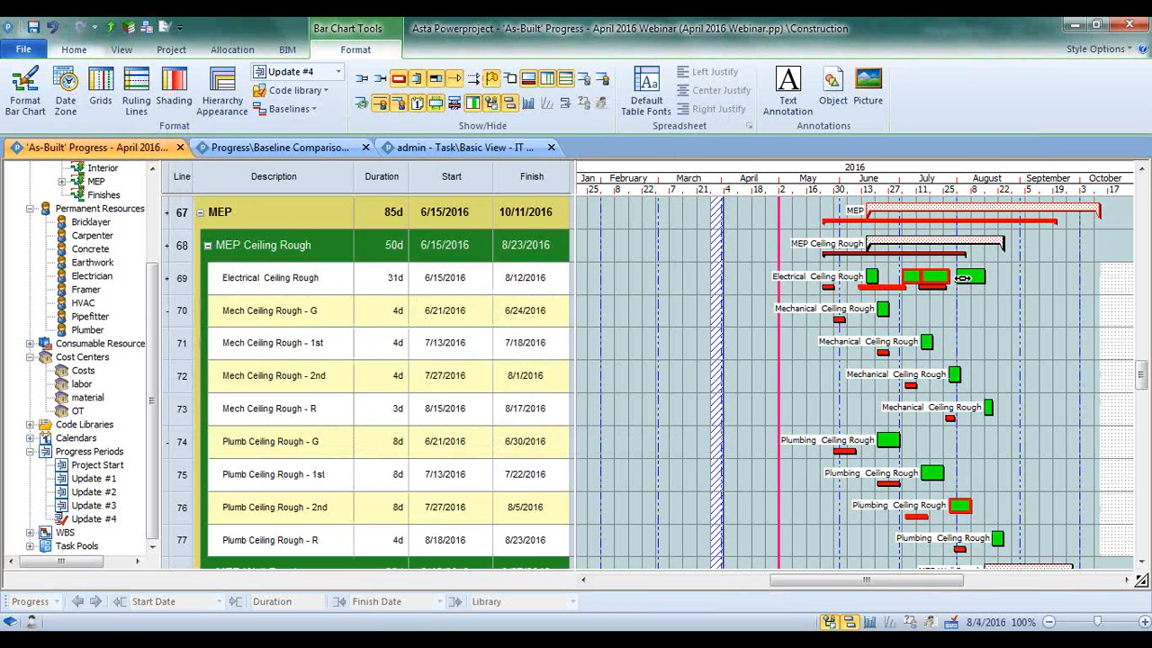
Show the links between the tasks, and select the Electrical Ceiling Rough task running from 8/1/2016 to 8/12/2016
drag(975, 190, 1031, 190)
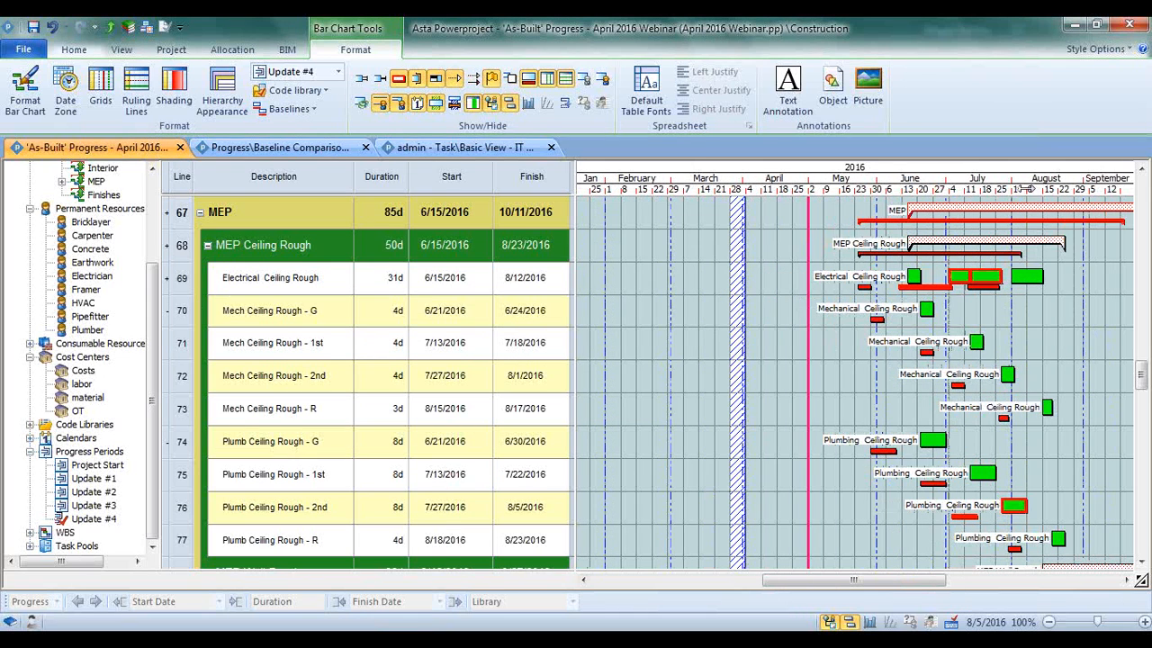
click(475, 82)
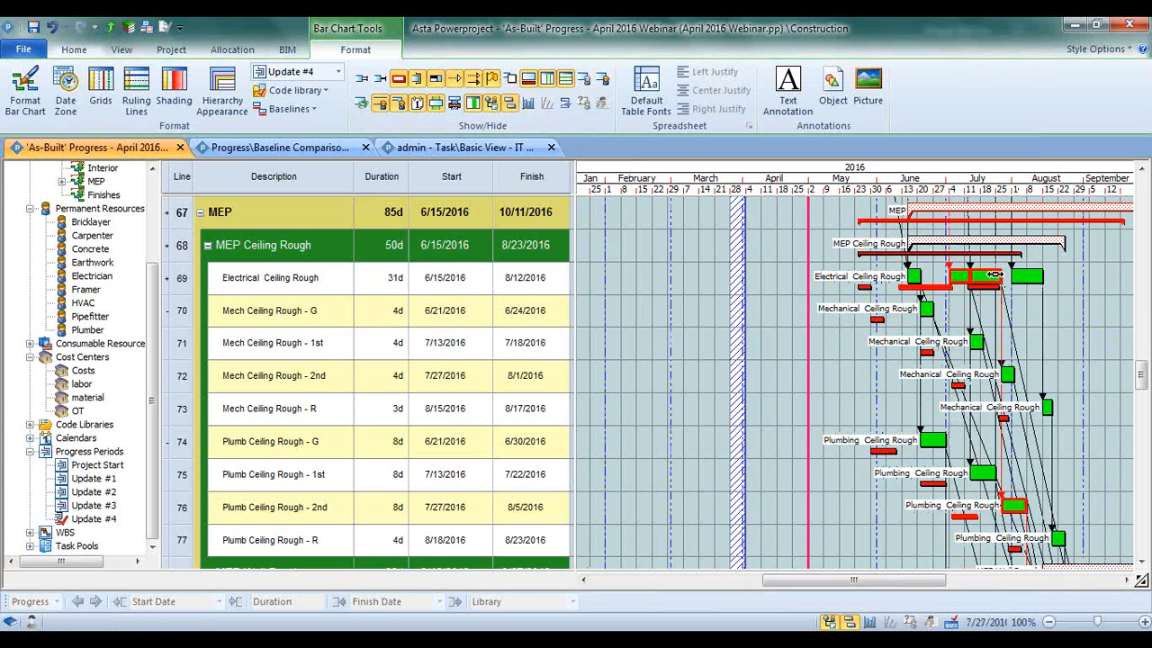
click(1026, 275)
drag(1026, 274, 985, 274)
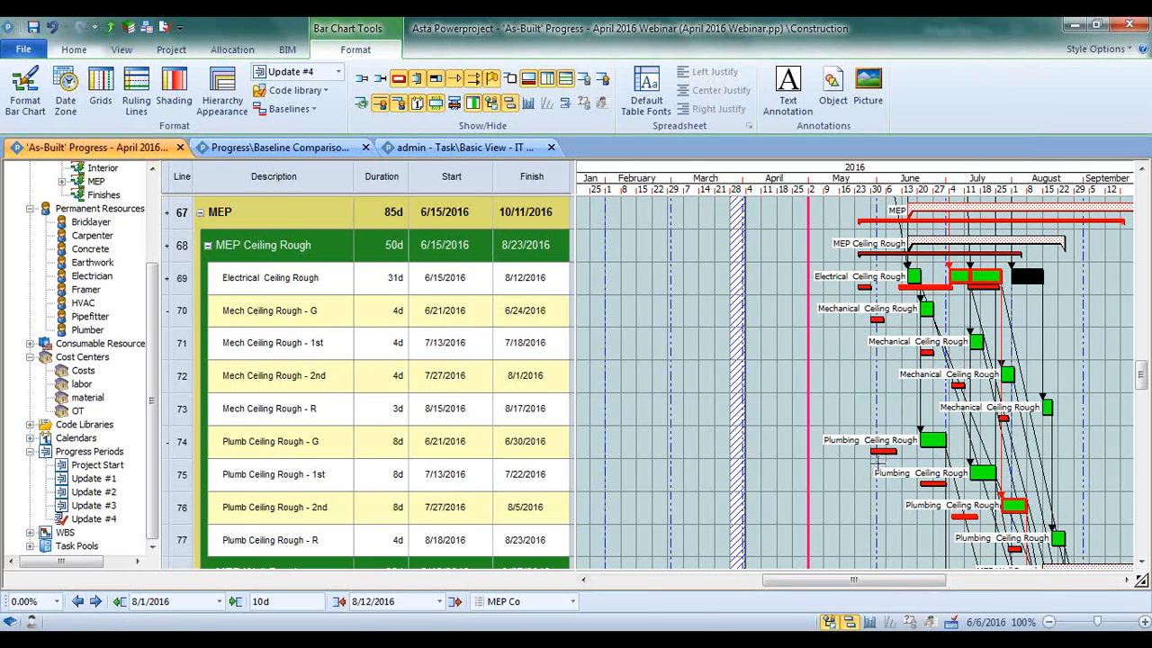
drag(860, 581, 915, 583)
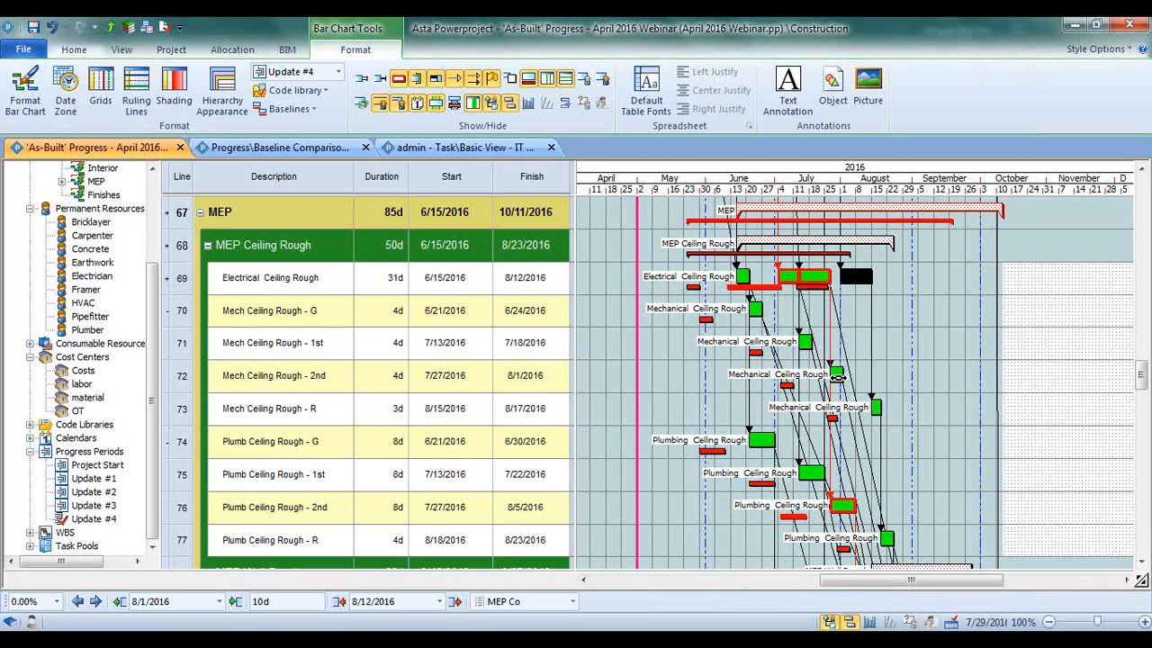
drag(840, 372, 837, 372)
Bring up the project-level commands for properties, reports and data
click(173, 49)
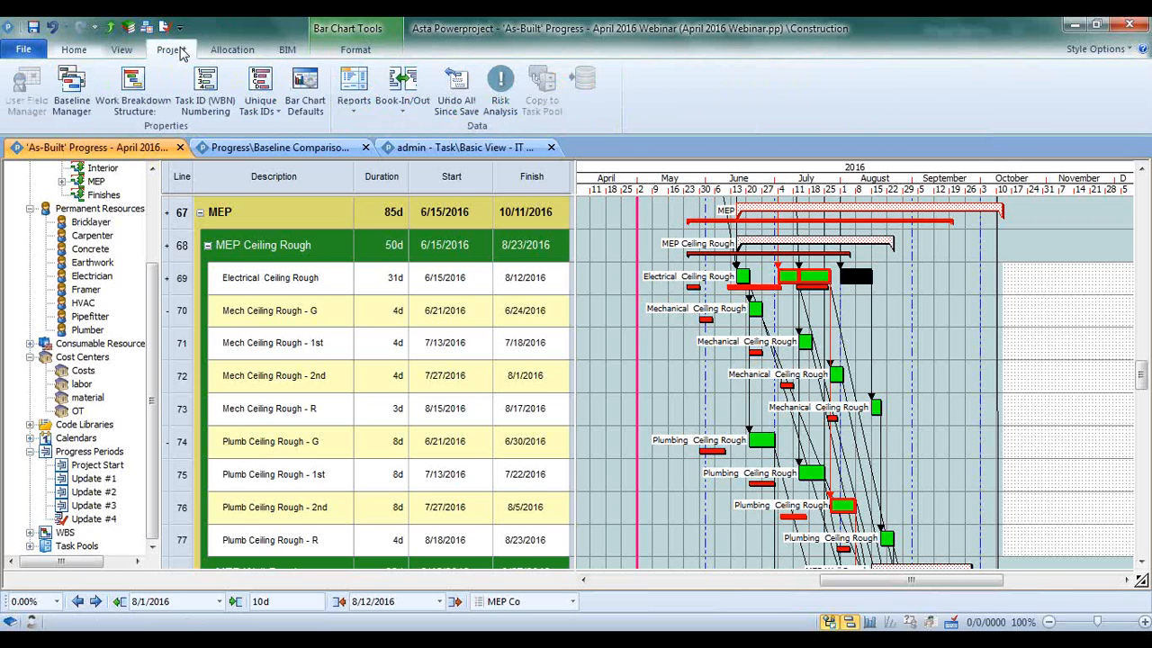